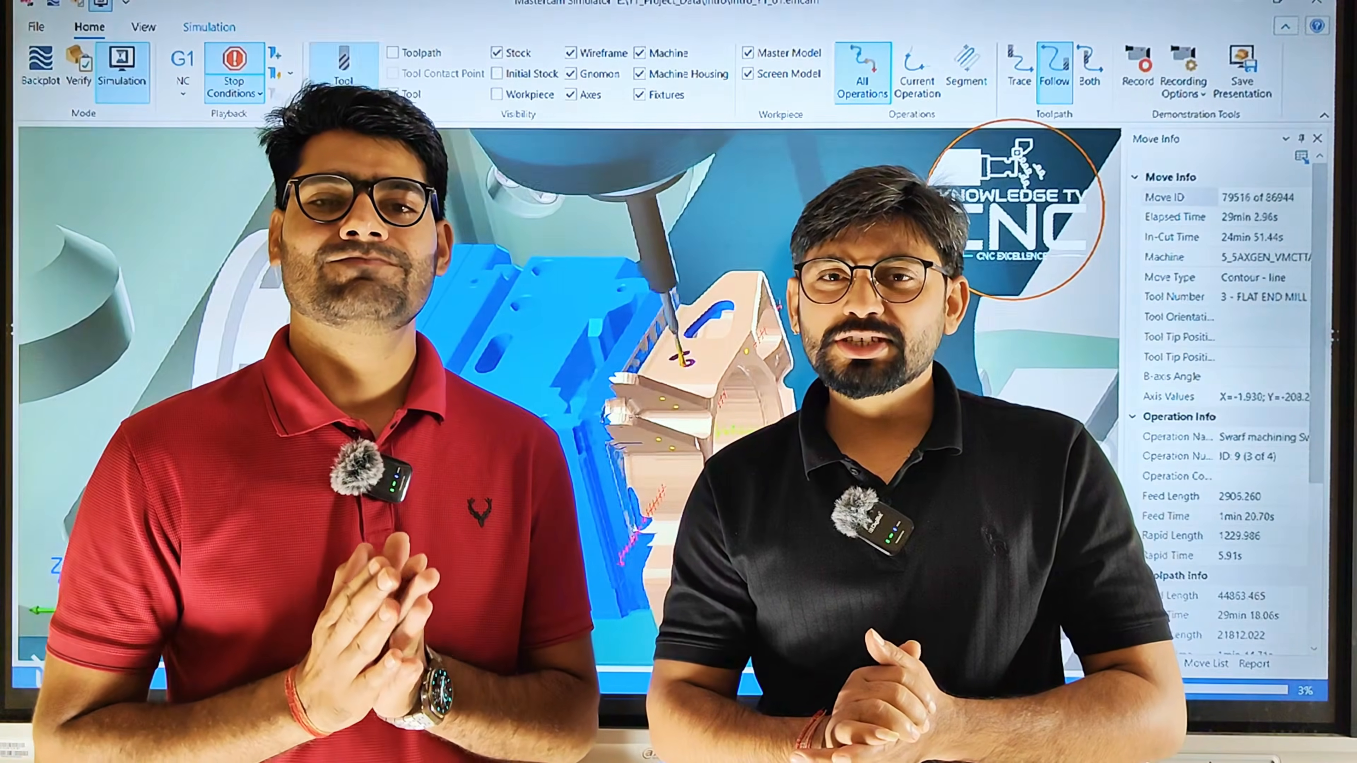
pyautogui.click(155, 29)
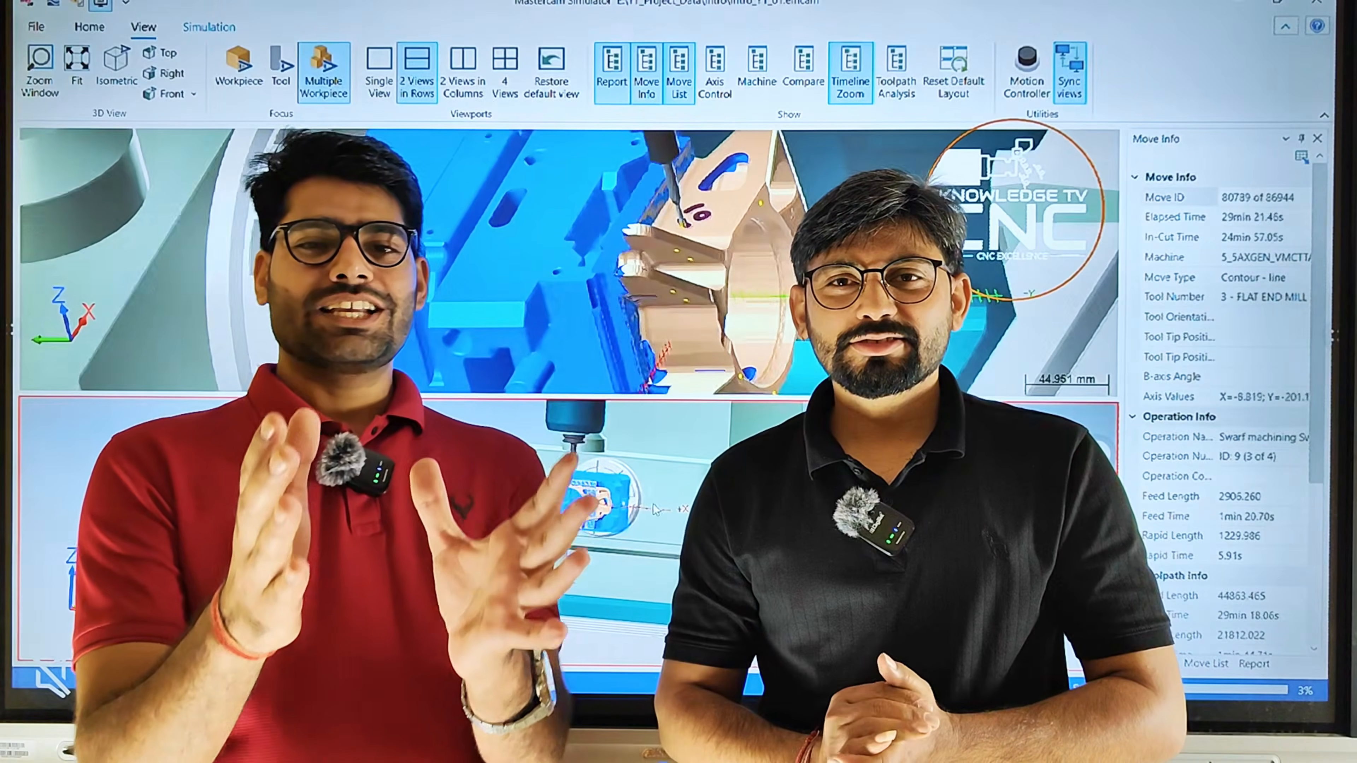
pyautogui.click(725, 297)
pyautogui.moveTo(725, 300); pyautogui.dragTo(641, 270, button='middle')
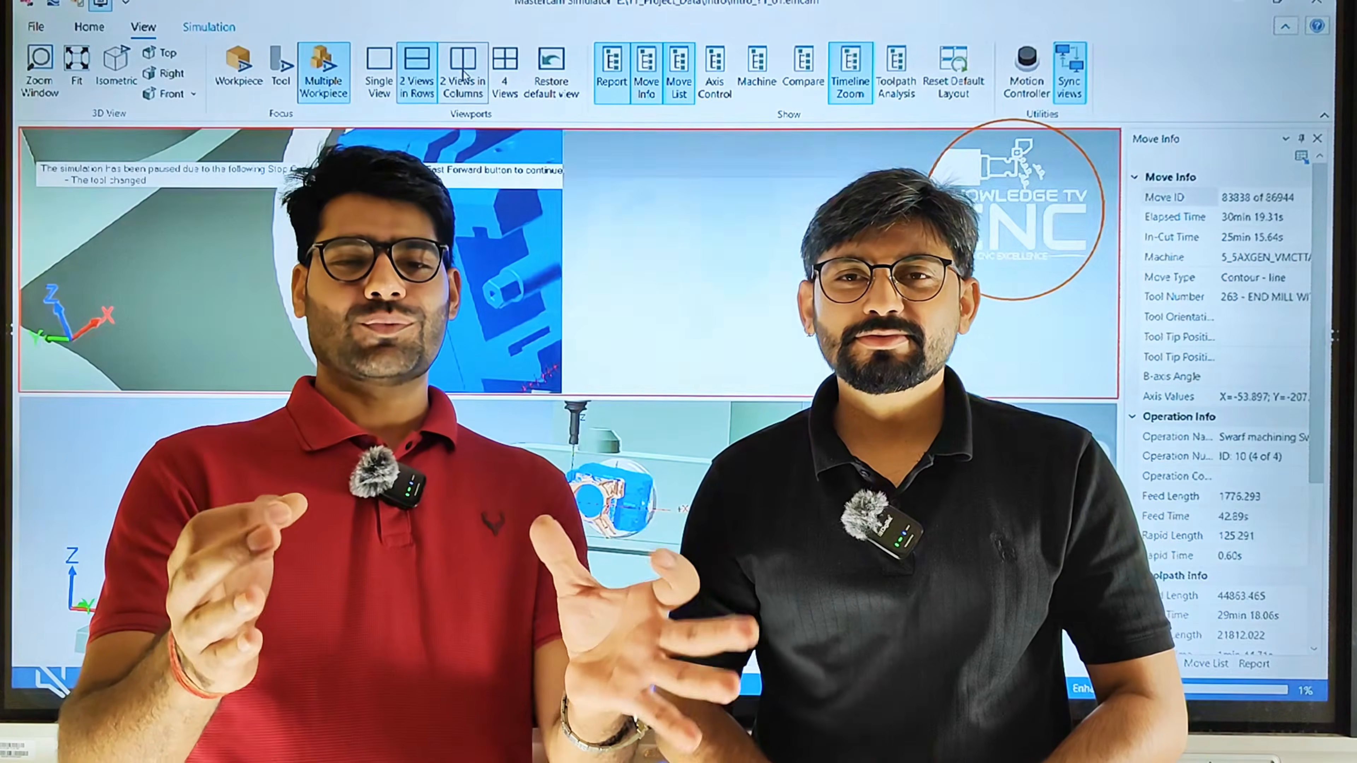
pyautogui.click(463, 75)
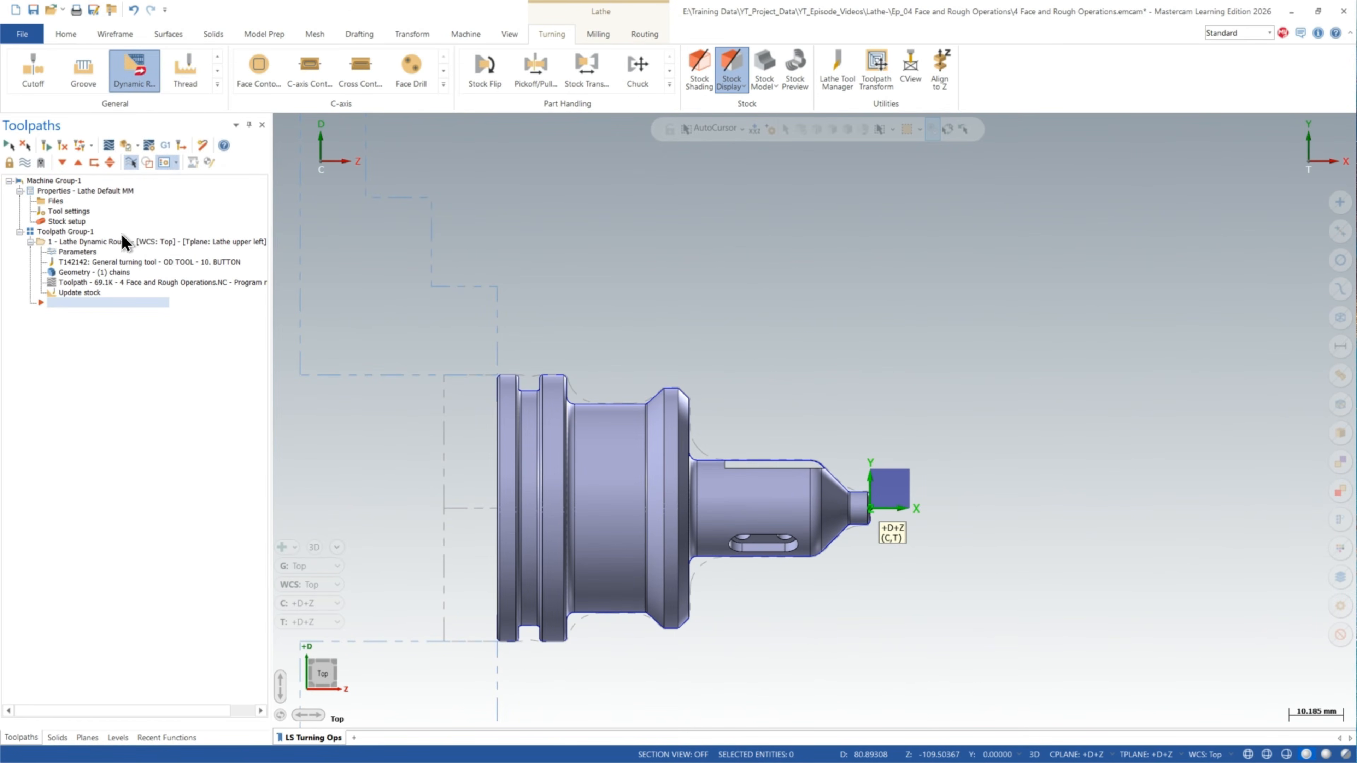
# Step: Backplot the existing Lathe Dynamic Rough operation to examine its tool motion, and close the backplot
pyautogui.click(106, 243)
pyautogui.scroll(3, 727, 559)
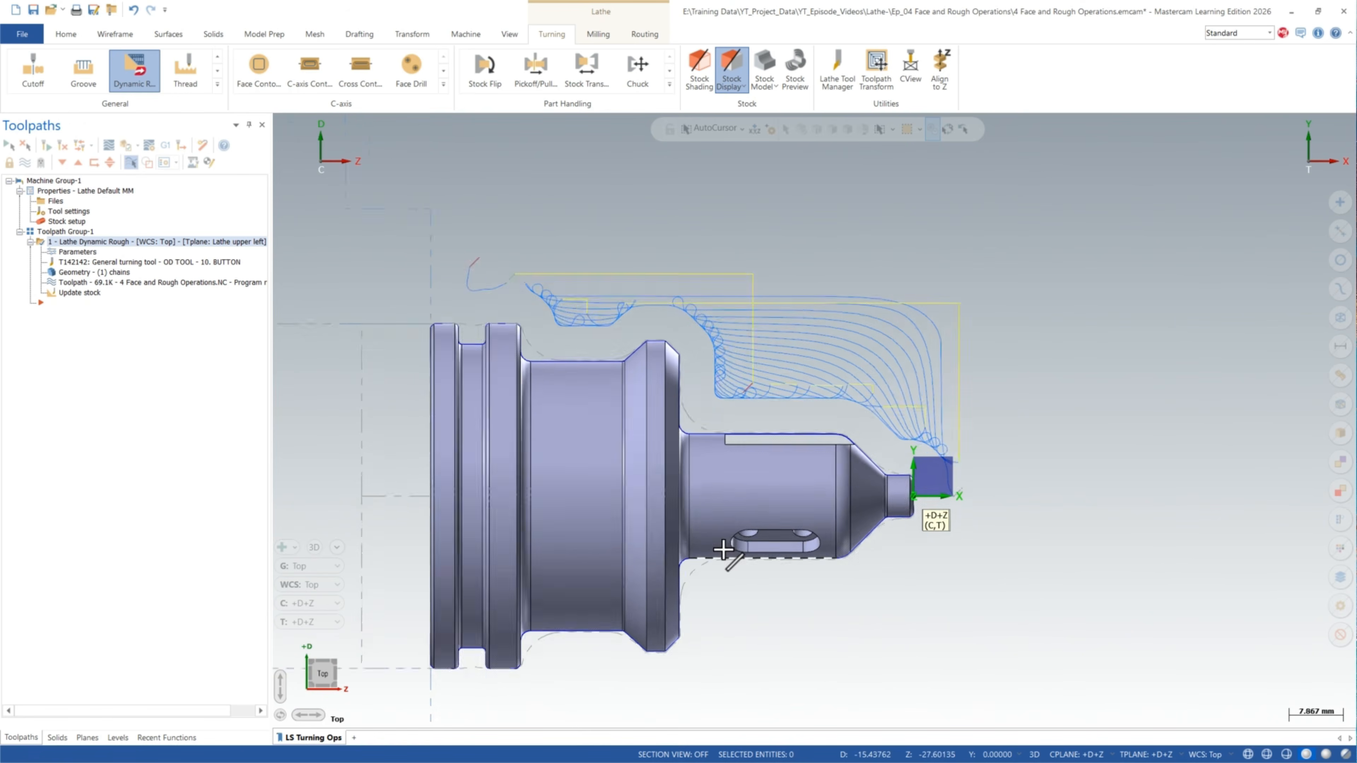
pyautogui.scroll(-2, 770, 392)
pyautogui.click(108, 145)
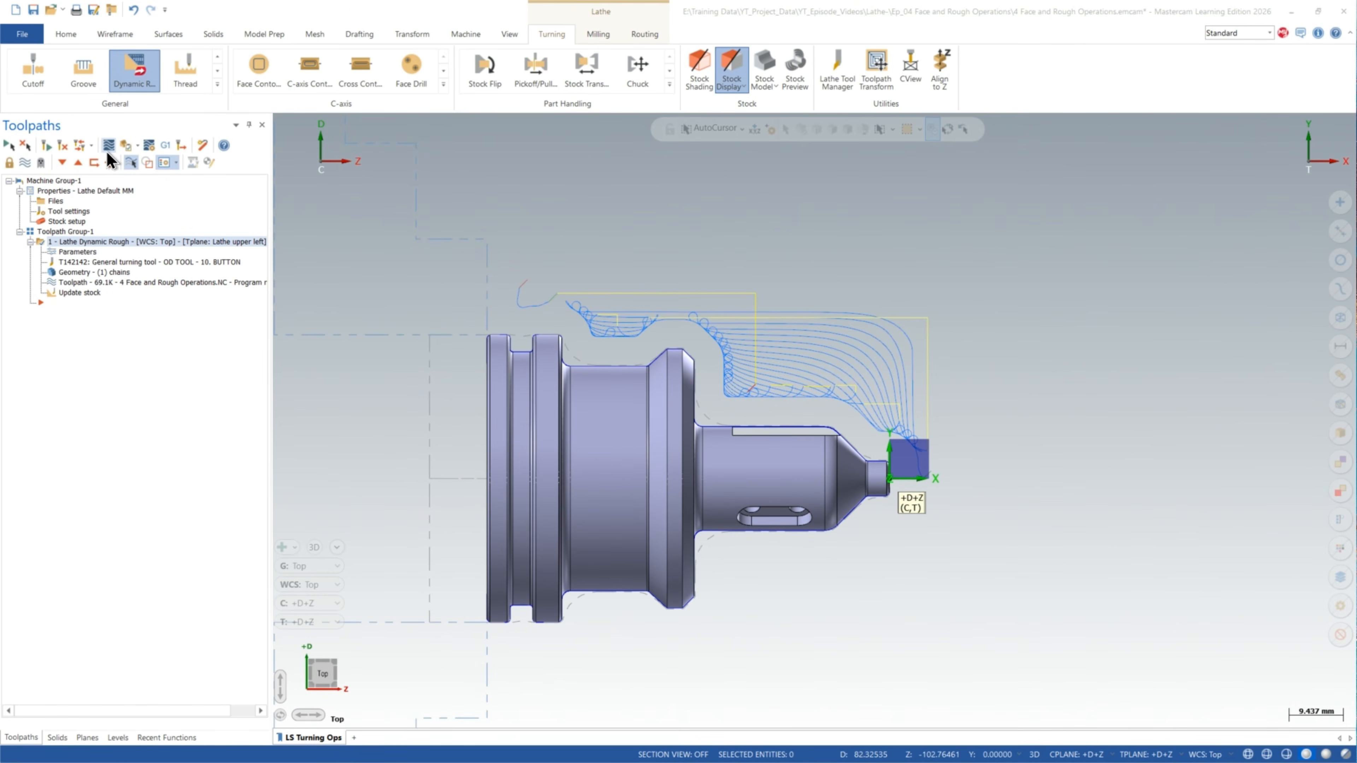
pyautogui.click(280, 121)
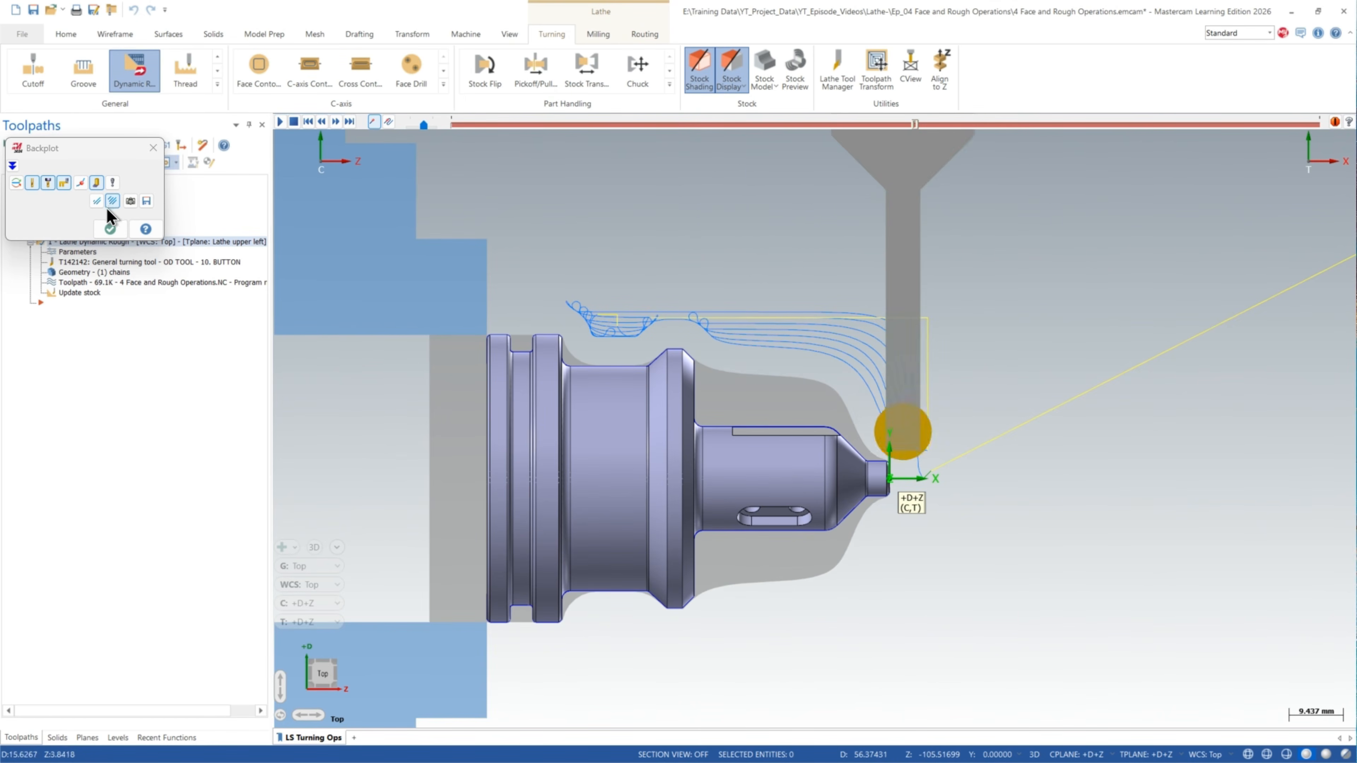
pyautogui.click(110, 230)
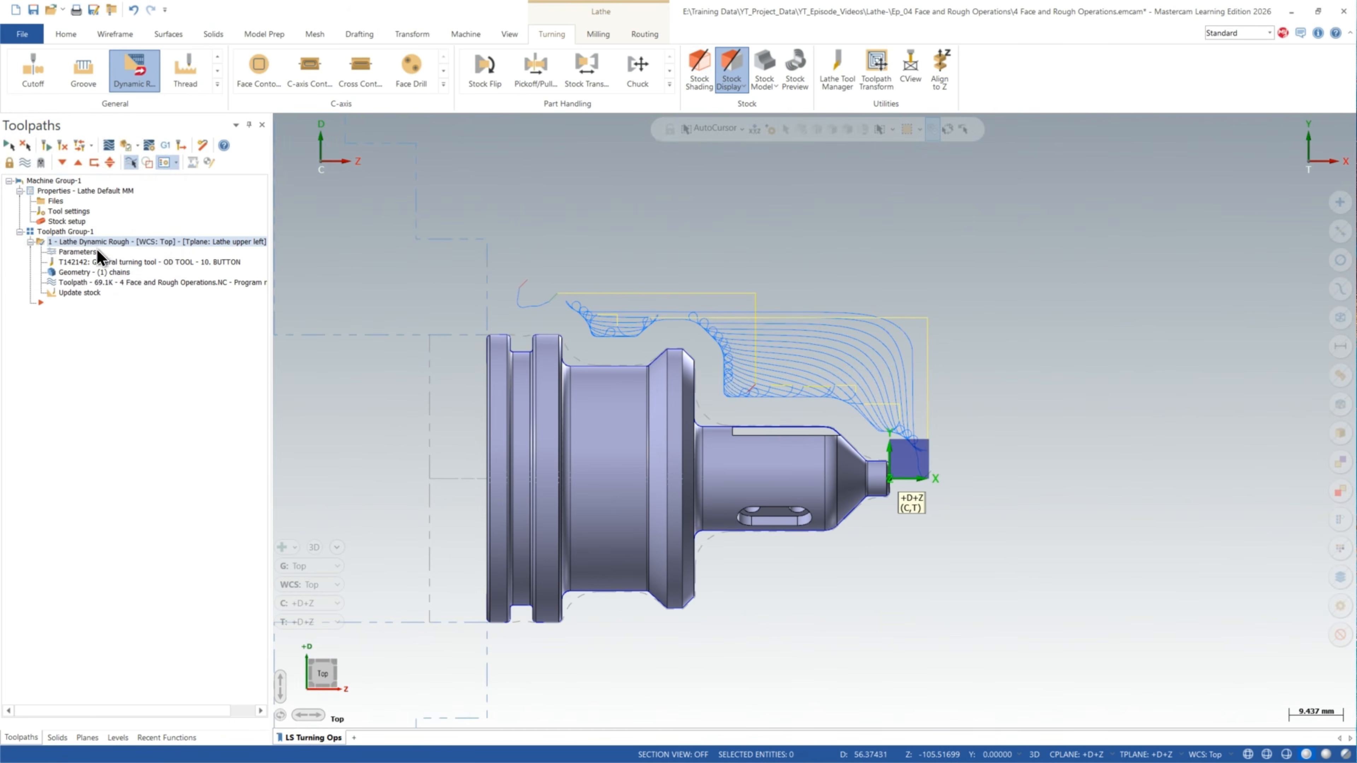
# Step: Permanently delete all operations and tools from the machine group
pyautogui.click(197, 148)
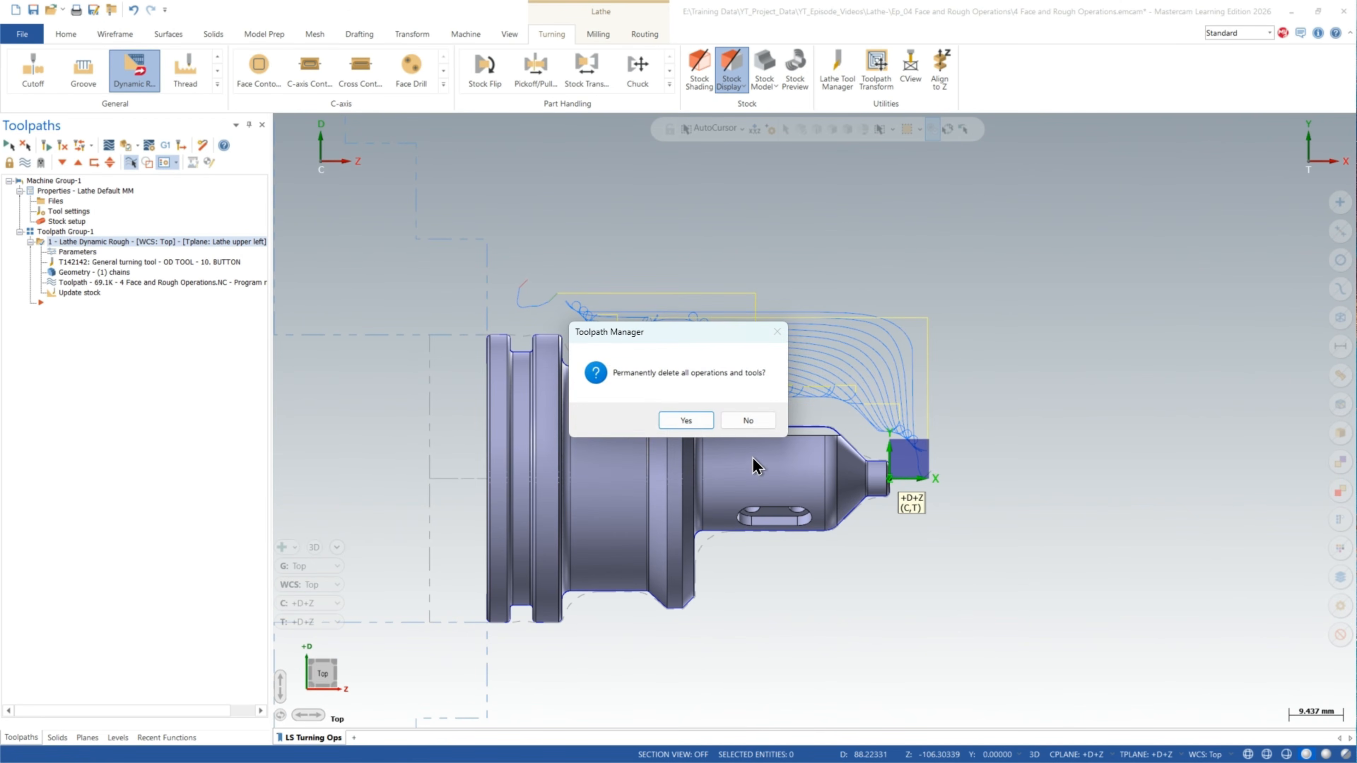
pyautogui.click(696, 427)
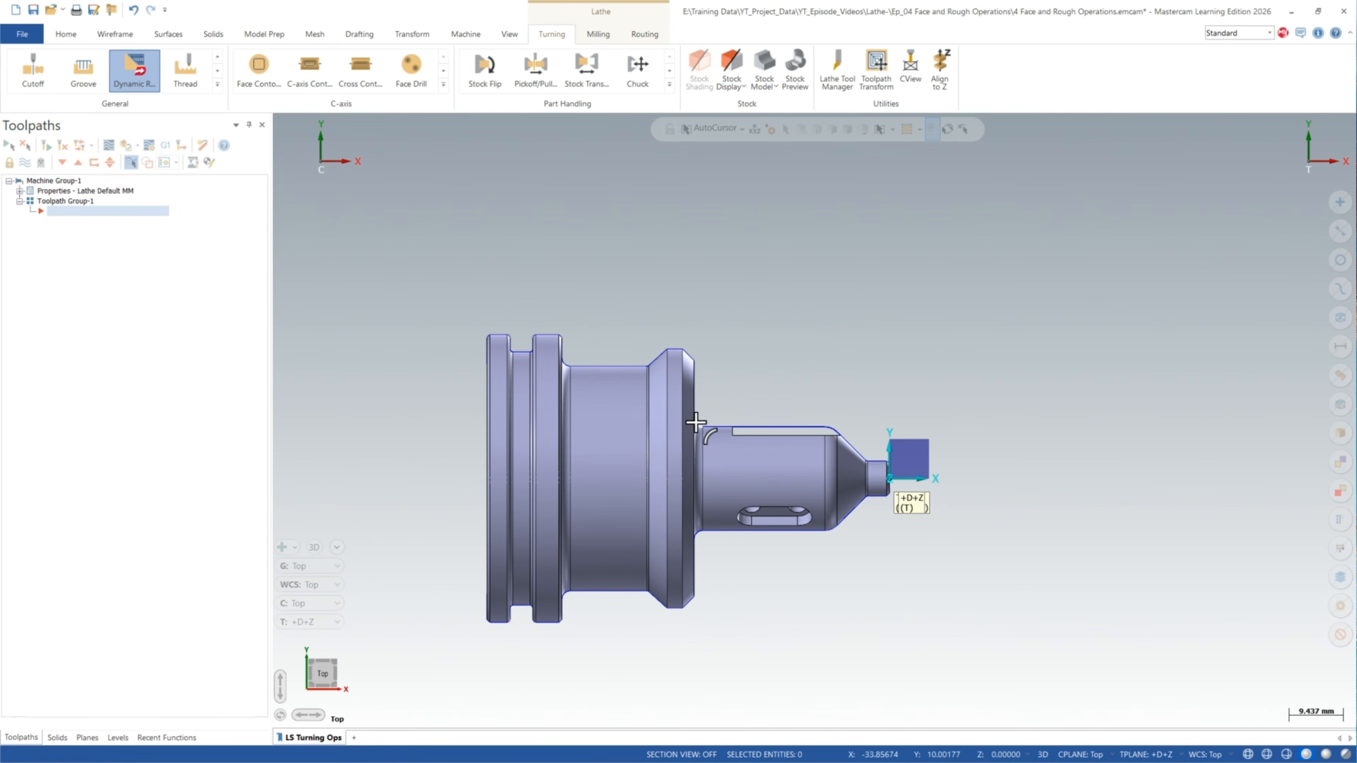
# Step: Define the left spindle's cylindrical stock from two points, the front origin and the rear flange's outer intersection, giving OD 50.0 and length 70.0
pyautogui.click(20, 192)
pyautogui.click(61, 203)
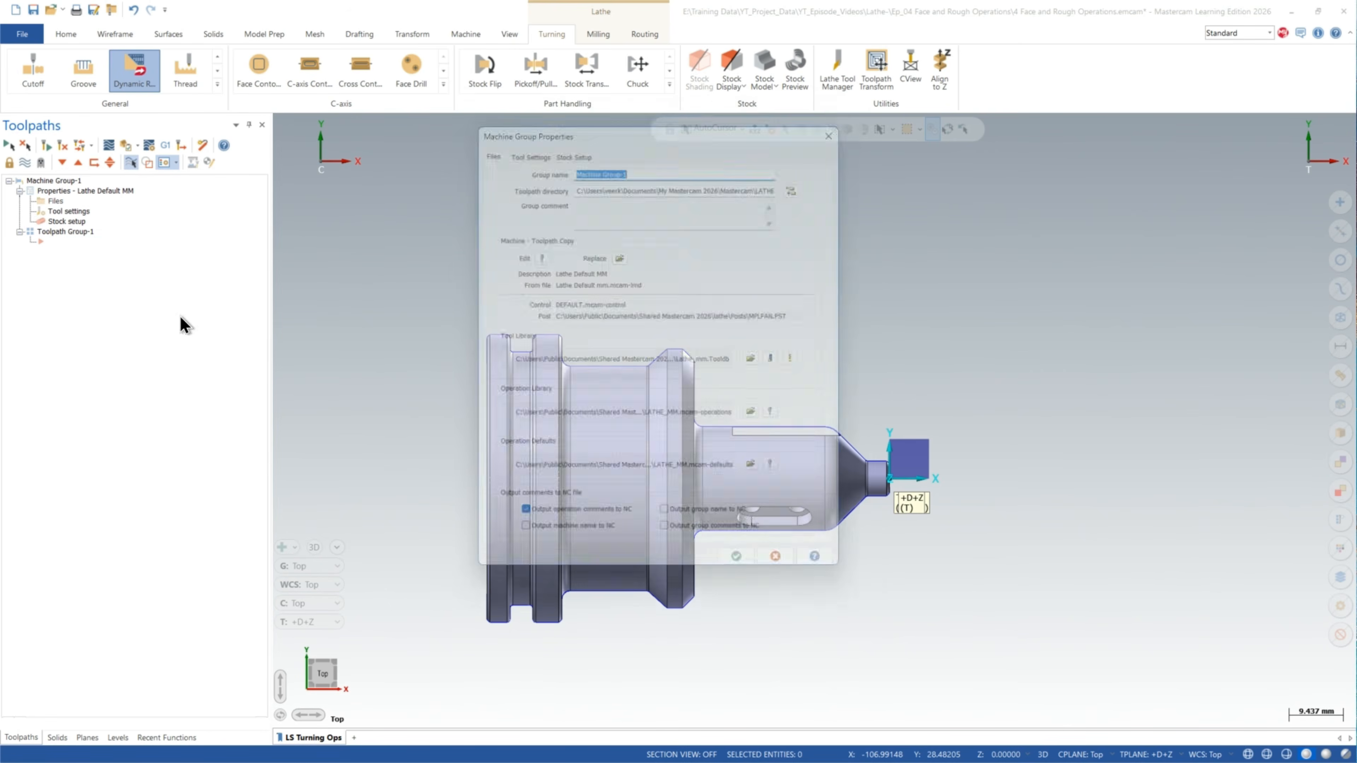
pyautogui.click(517, 135)
pyautogui.click(564, 136)
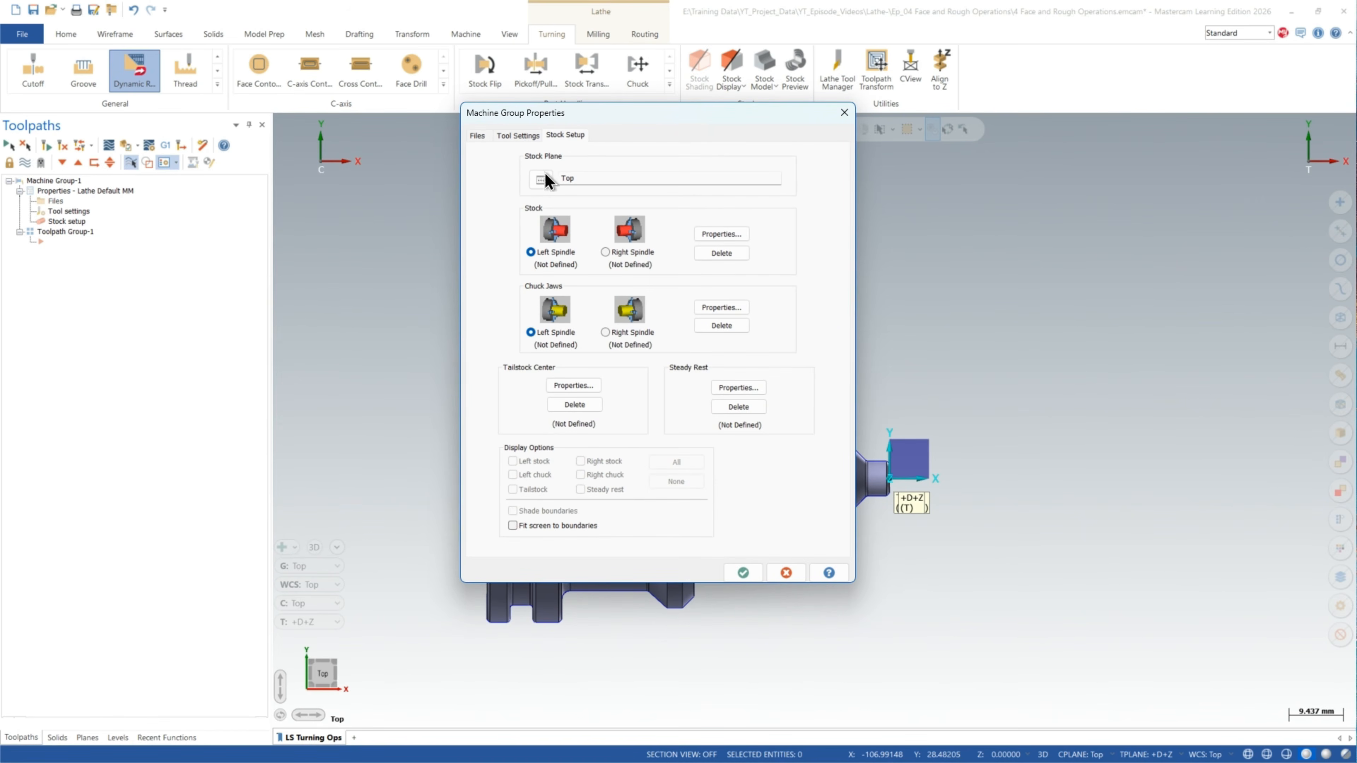
pyautogui.click(721, 233)
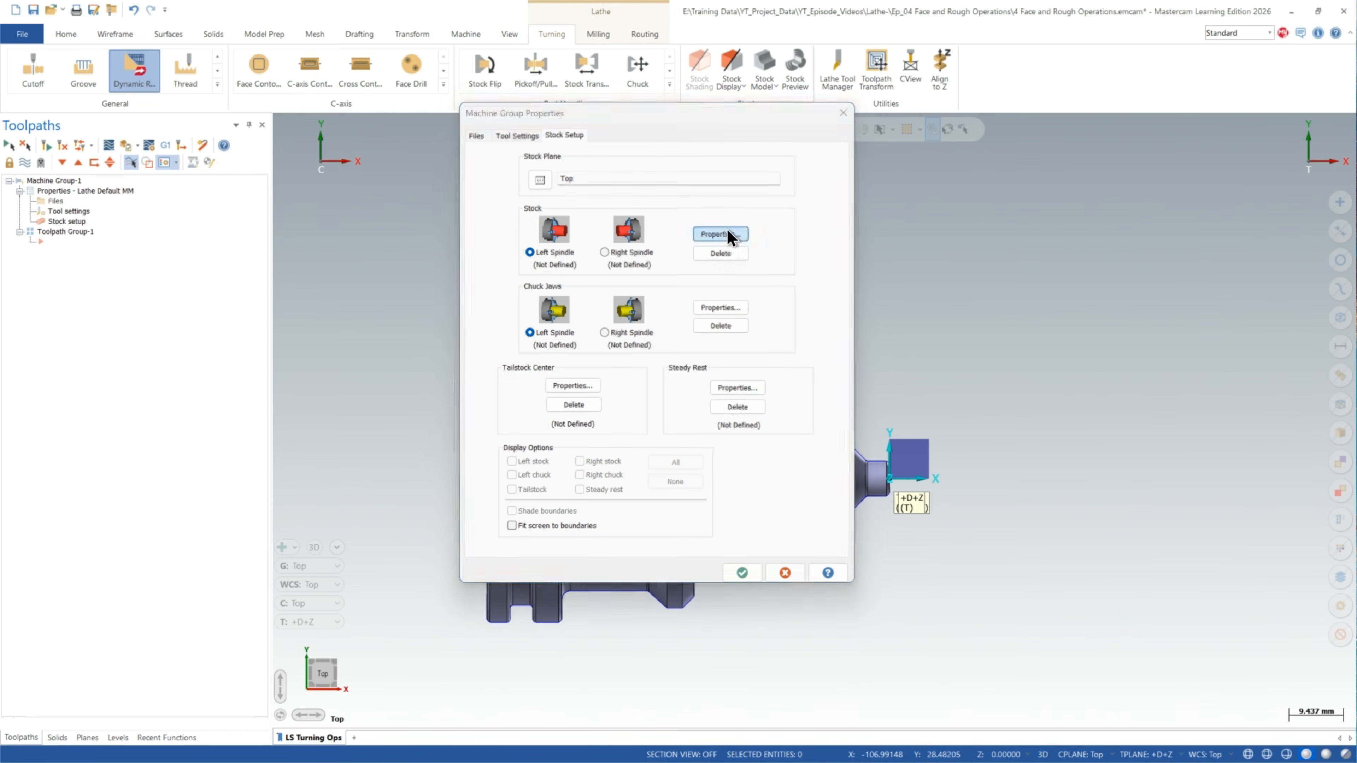
pyautogui.click(327, 257)
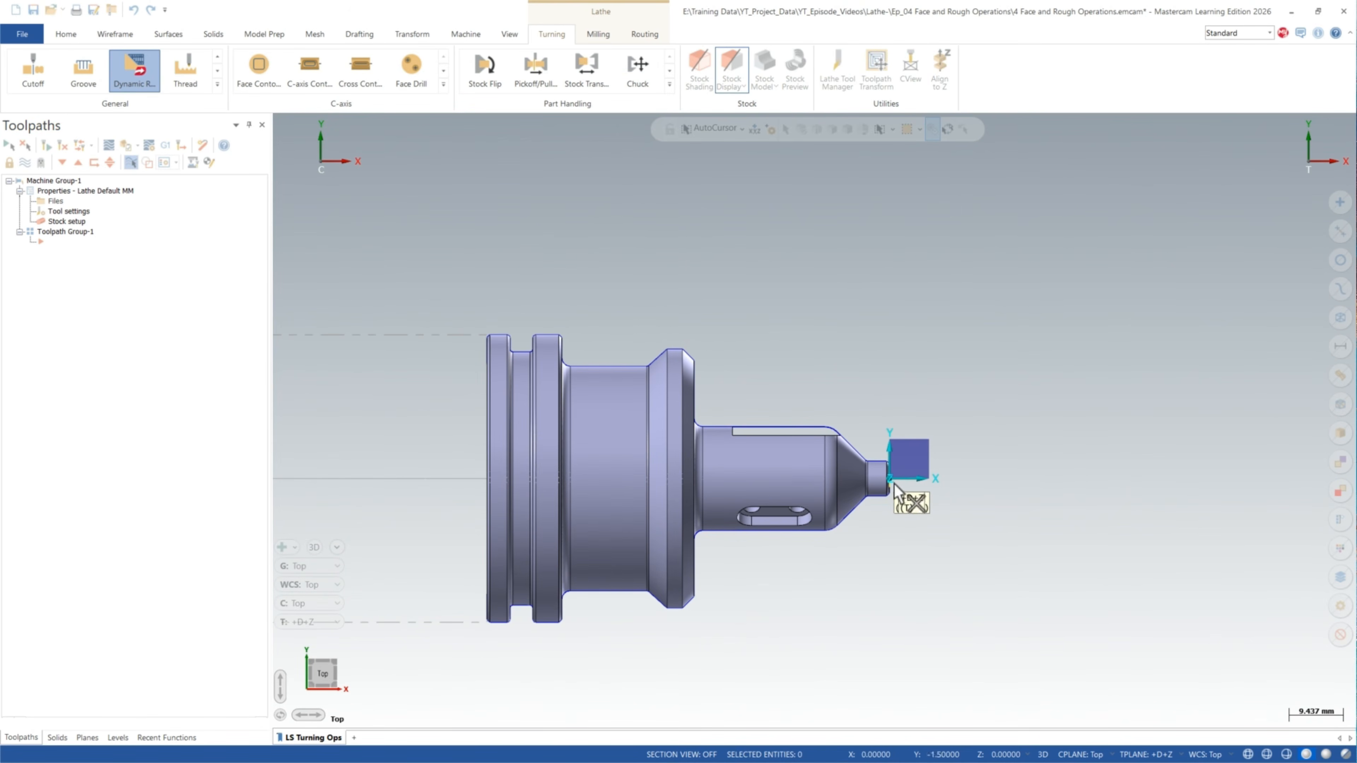
pyautogui.click(743, 129)
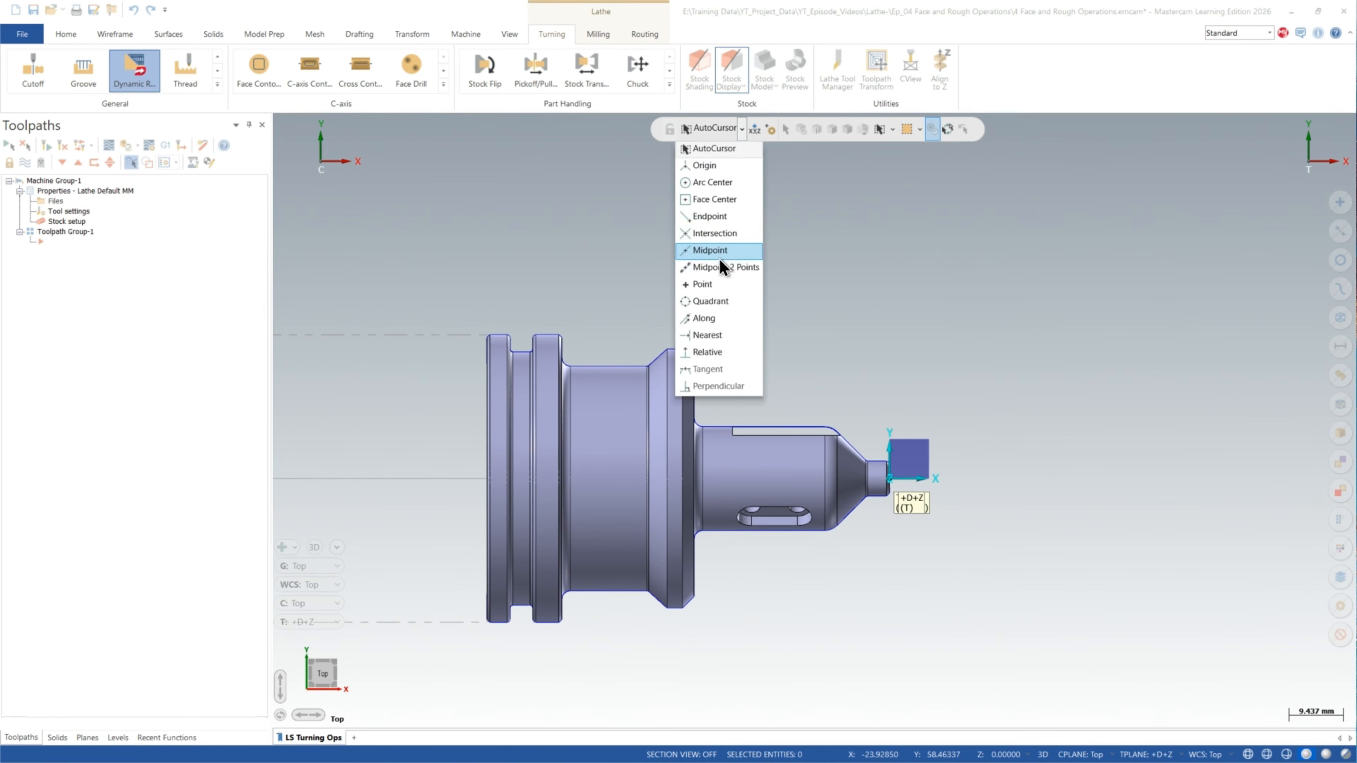
pyautogui.click(732, 234)
pyautogui.moveTo(515, 409); pyautogui.dragTo(481, 318, button='middle')
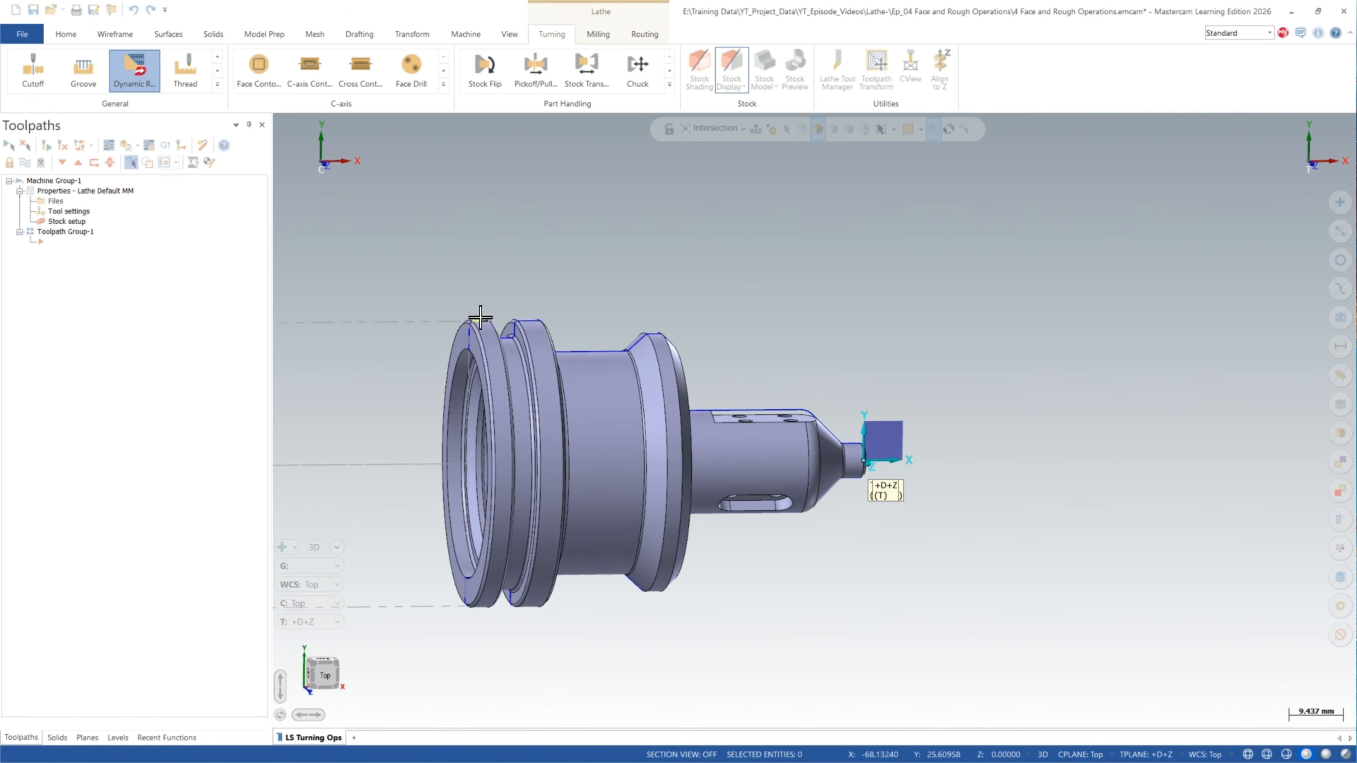
pyautogui.click(464, 345)
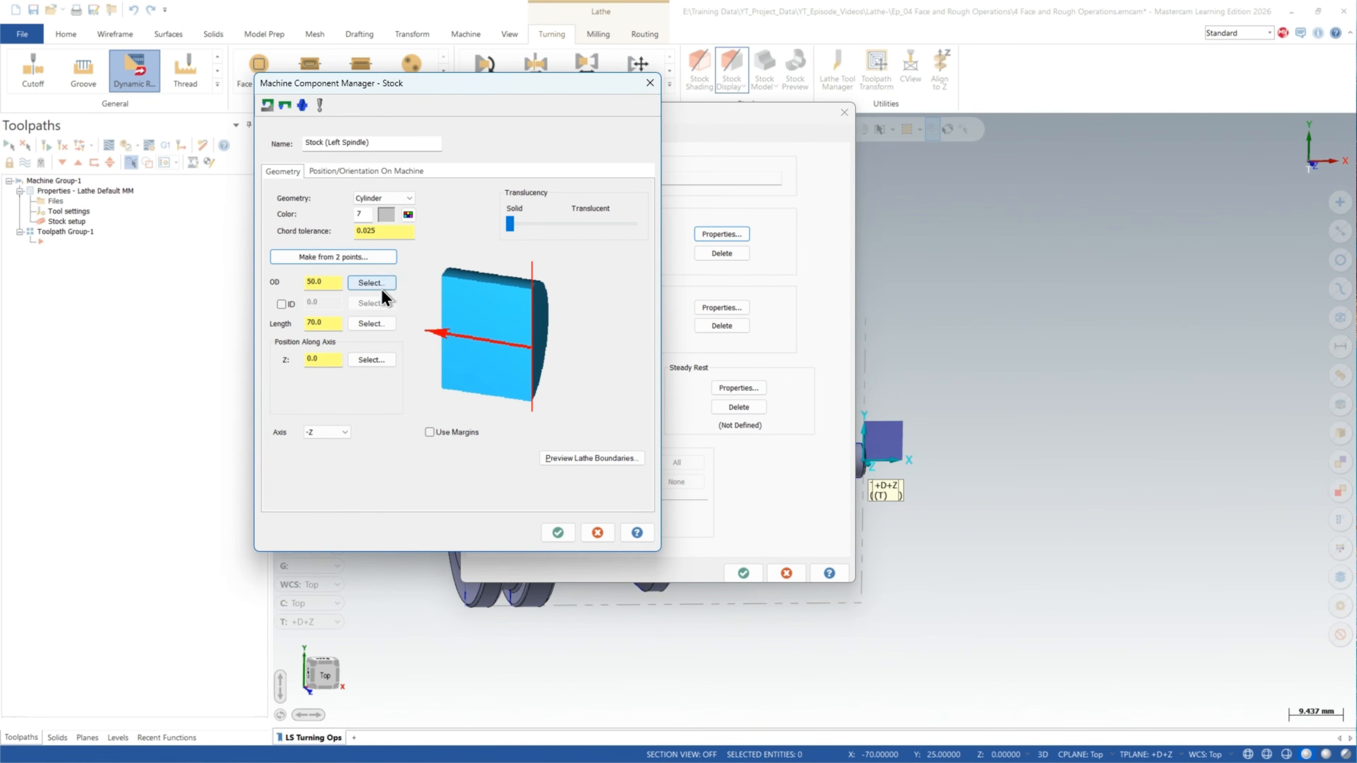
# Step: Enable stock margins with an OD margin of 2.0 and a left margin of 20.0, preview the lathe boundaries and accept the stock
pyautogui.click(325, 281)
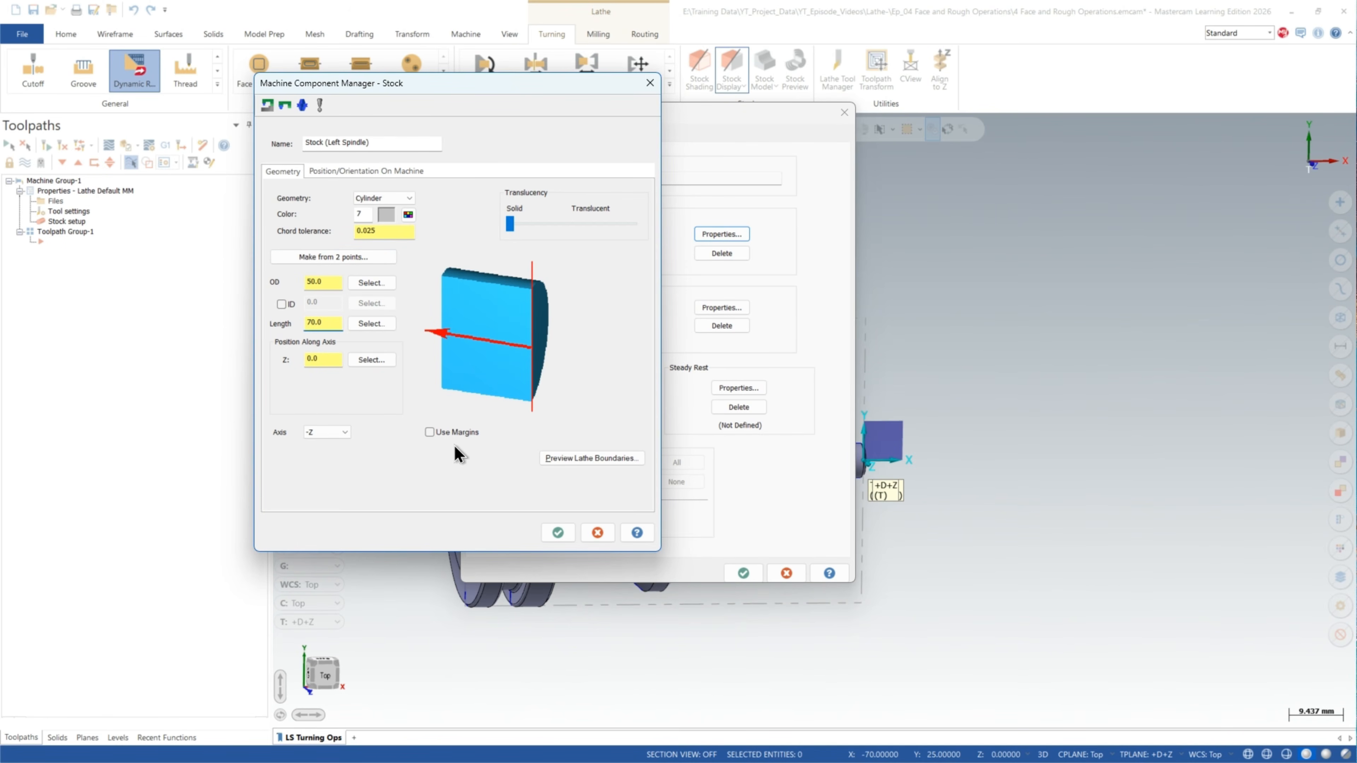
pyautogui.click(454, 432)
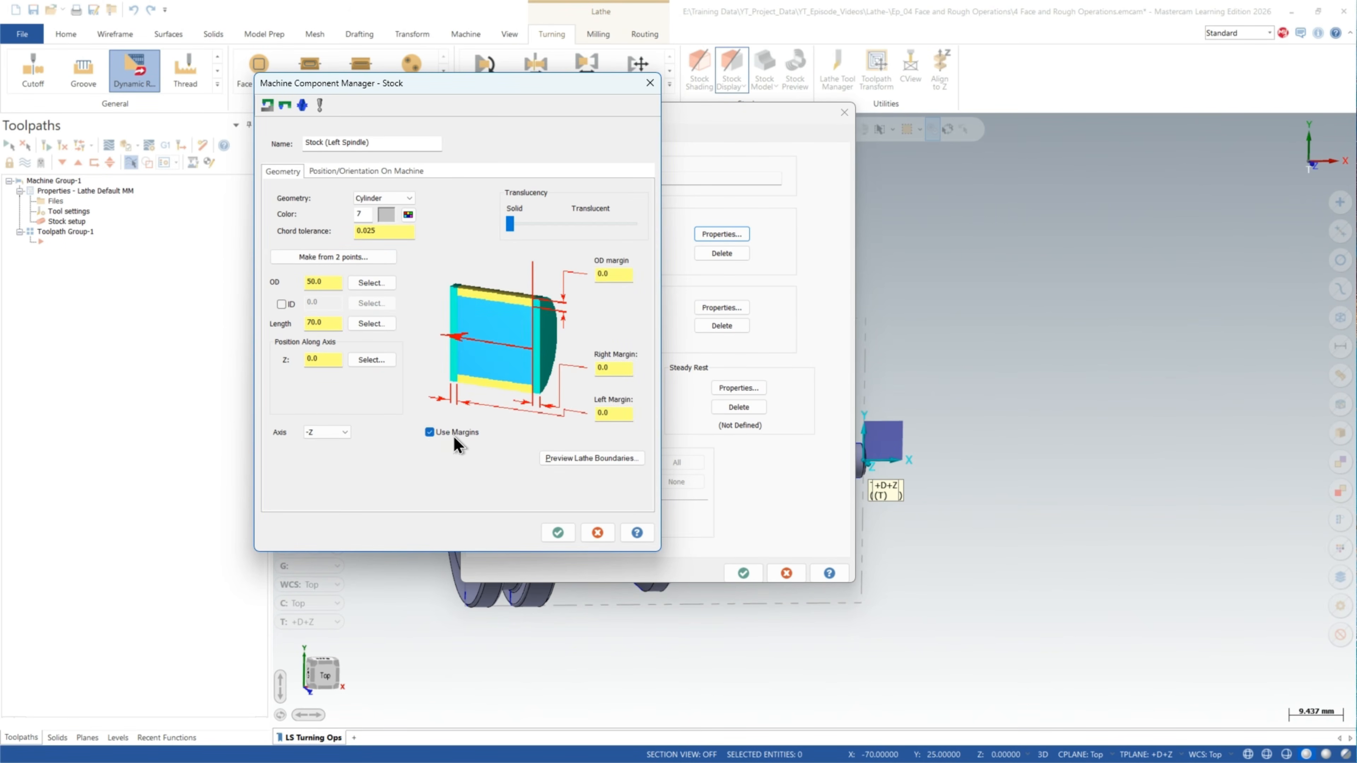
pyautogui.click(618, 415)
pyautogui.click(611, 274)
pyautogui.click(610, 415)
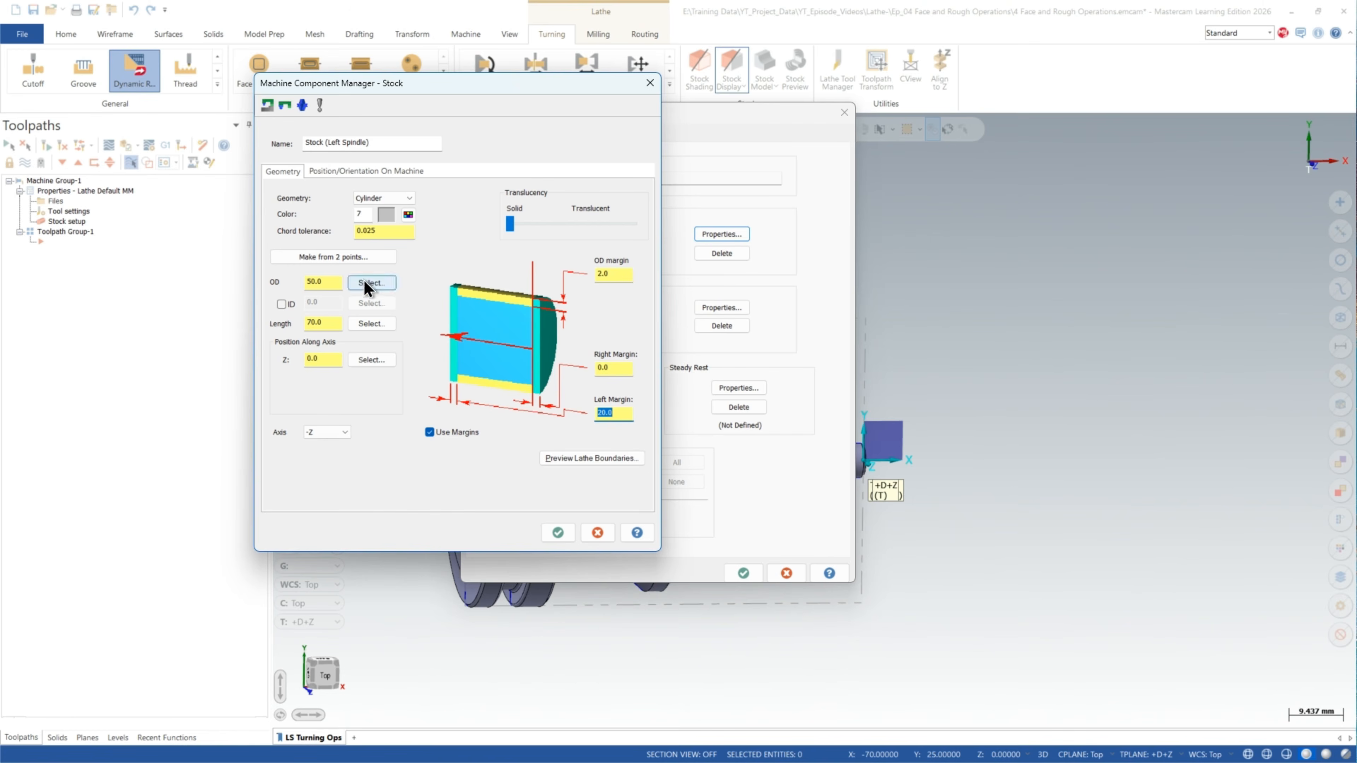
pyautogui.click(325, 322)
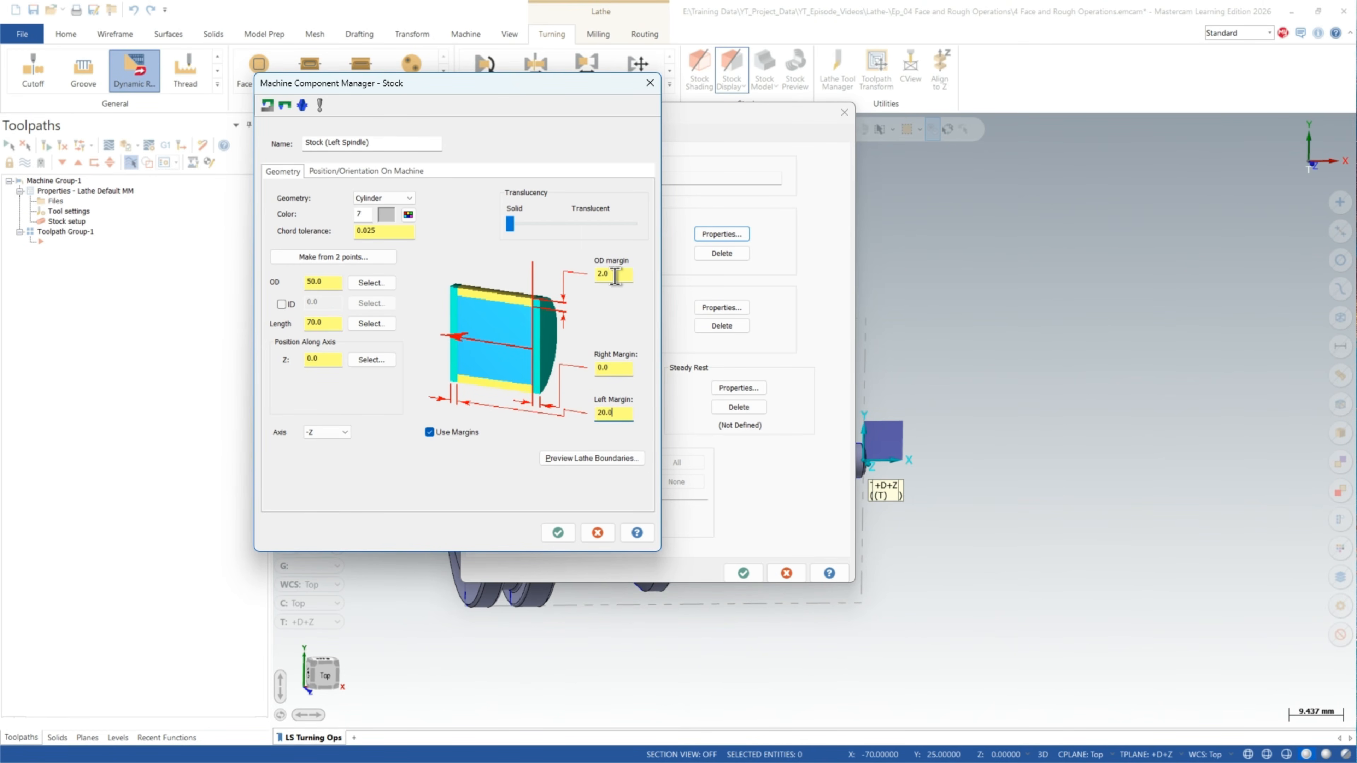
pyautogui.click(324, 282)
pyautogui.click(596, 458)
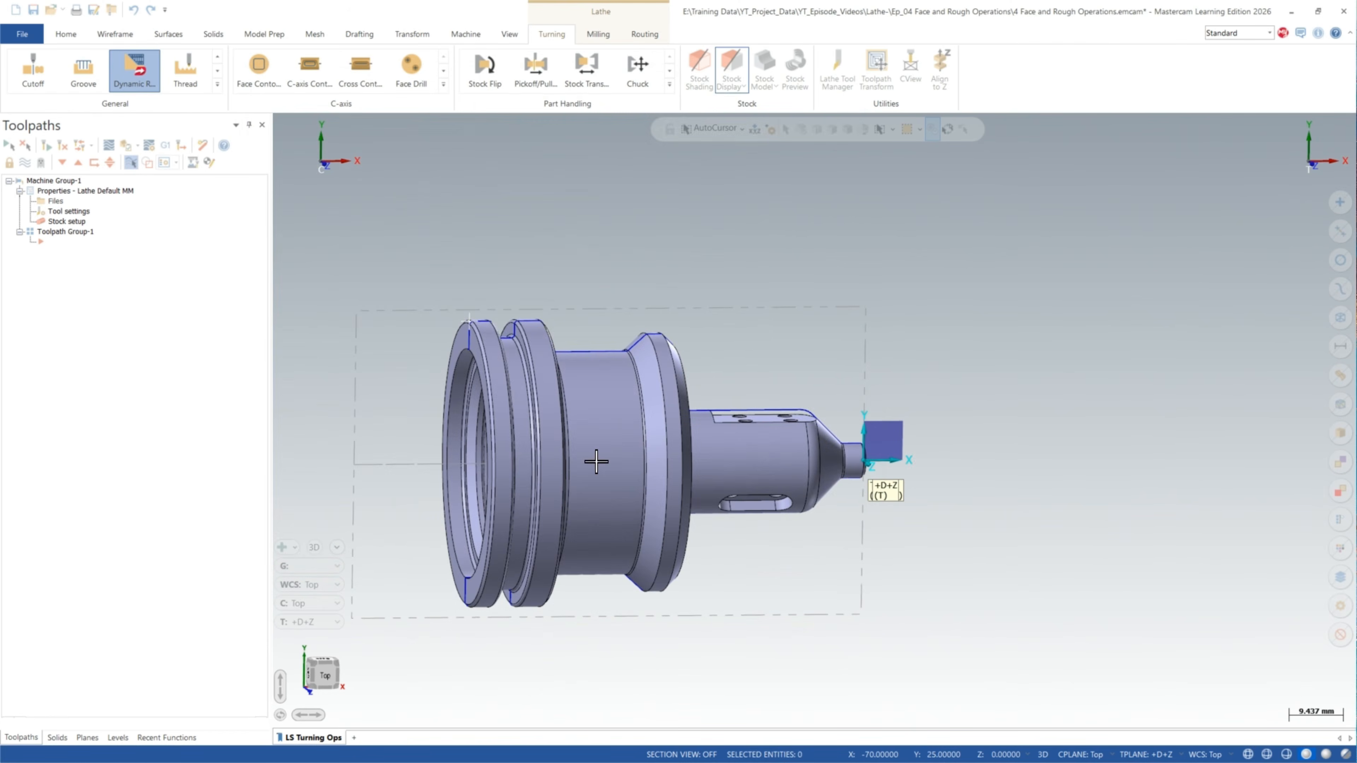
pyautogui.click(541, 284)
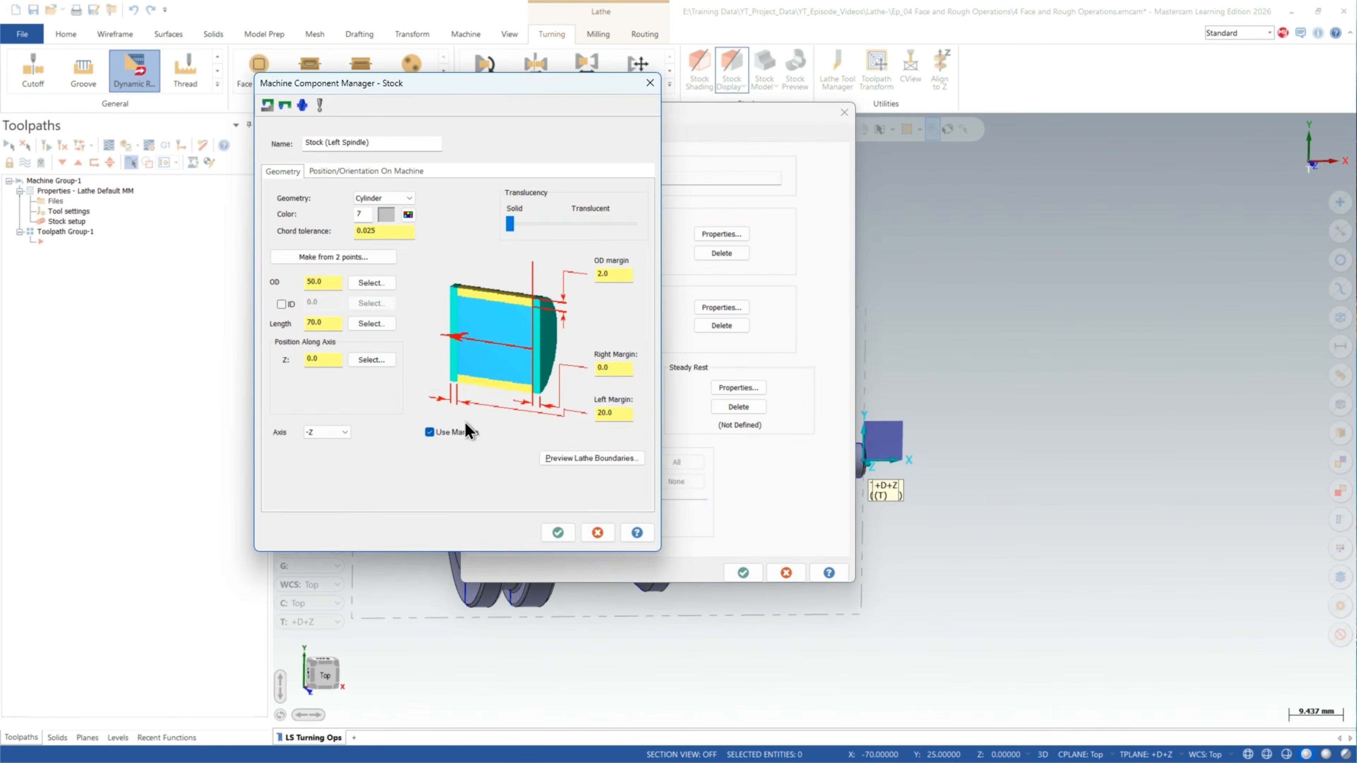
pyautogui.click(568, 540)
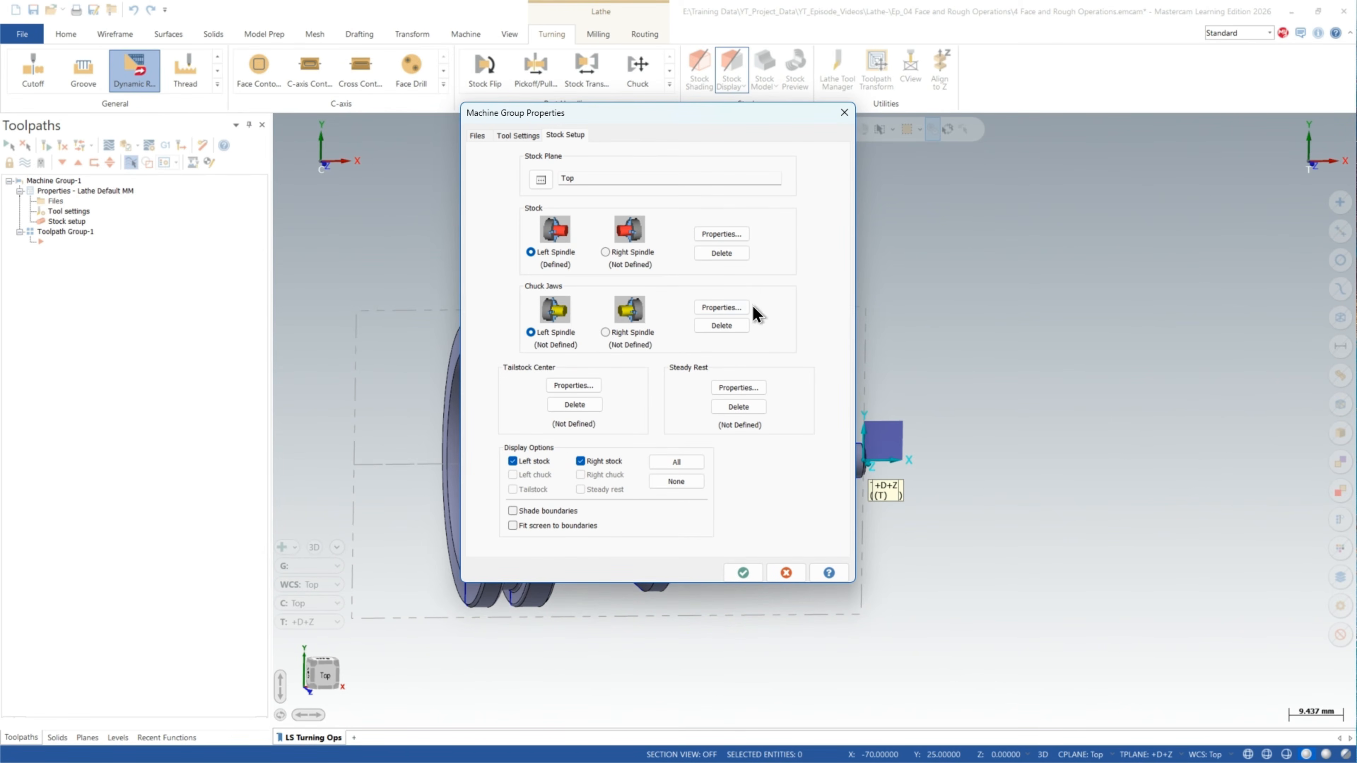
# Step: Position the left spindle's chuck jaws from stock with a grip length of 20.0, and preview the lathe boundaries from the top view
pyautogui.click(733, 309)
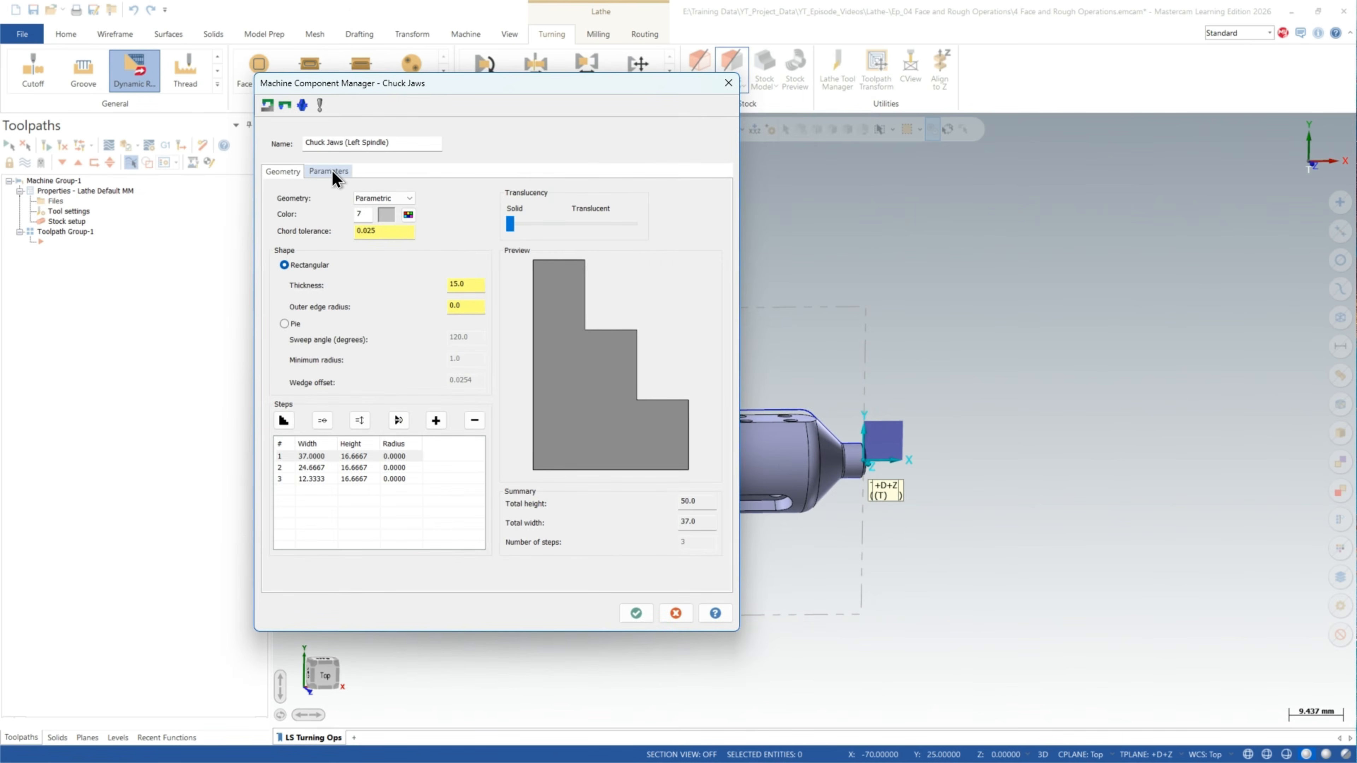
pyautogui.click(333, 176)
pyautogui.click(283, 315)
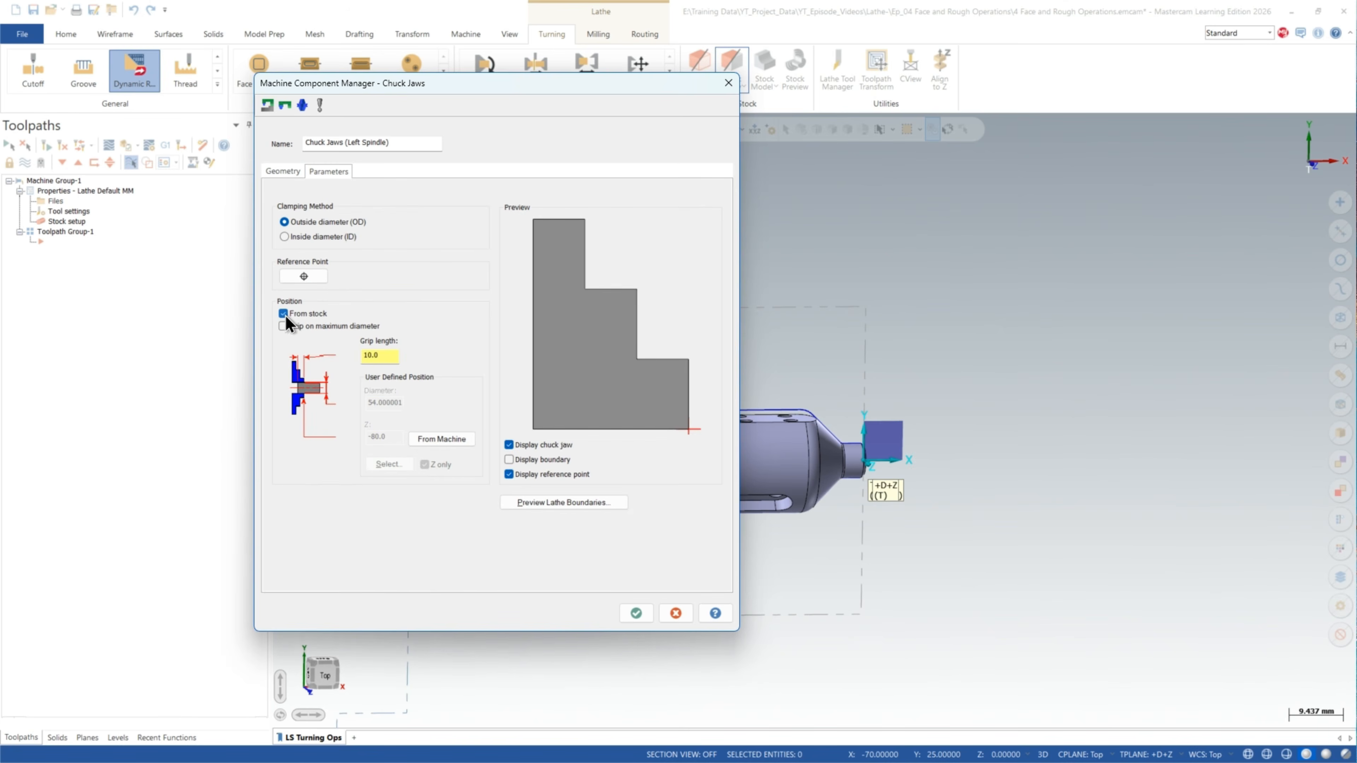
pyautogui.doubleClick(388, 357)
pyautogui.press('Return')
pyautogui.click(579, 503)
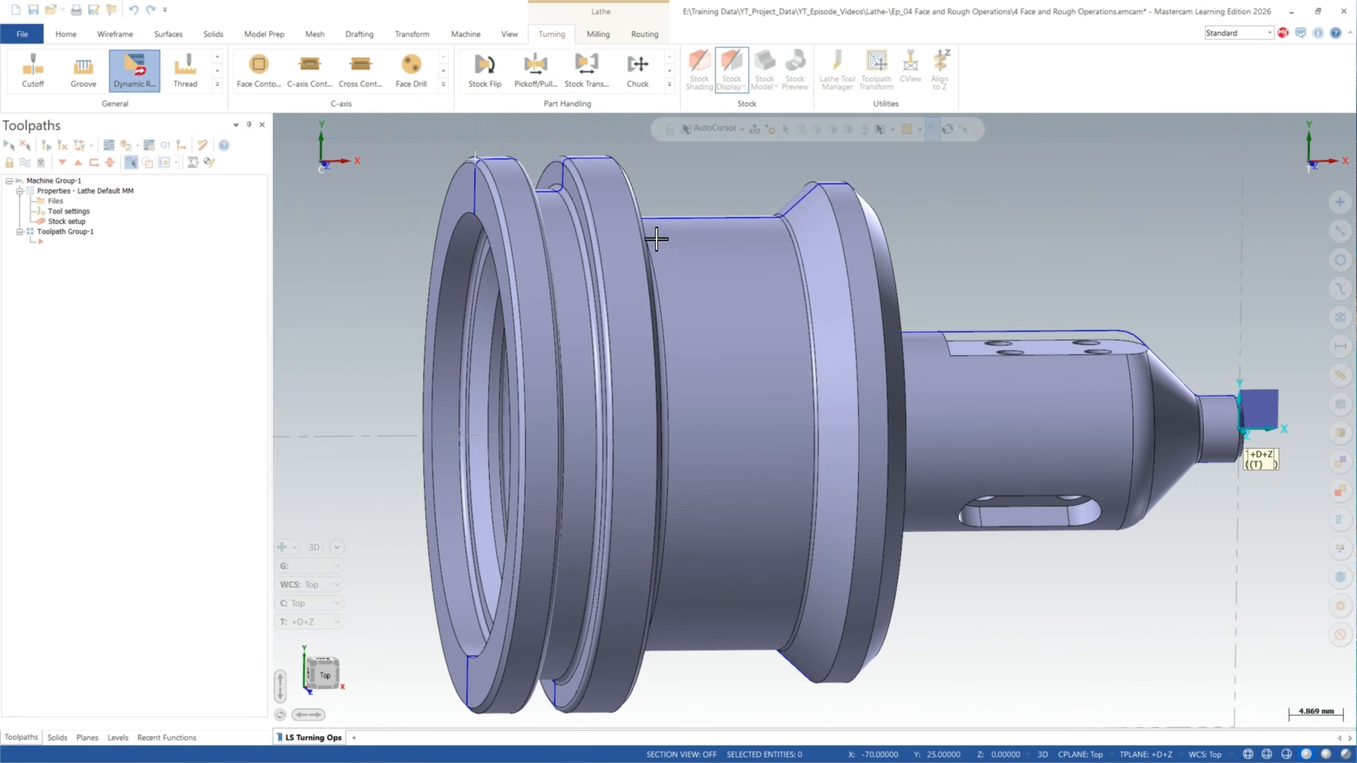
pyautogui.rightClick(676, 181)
pyautogui.click(719, 266)
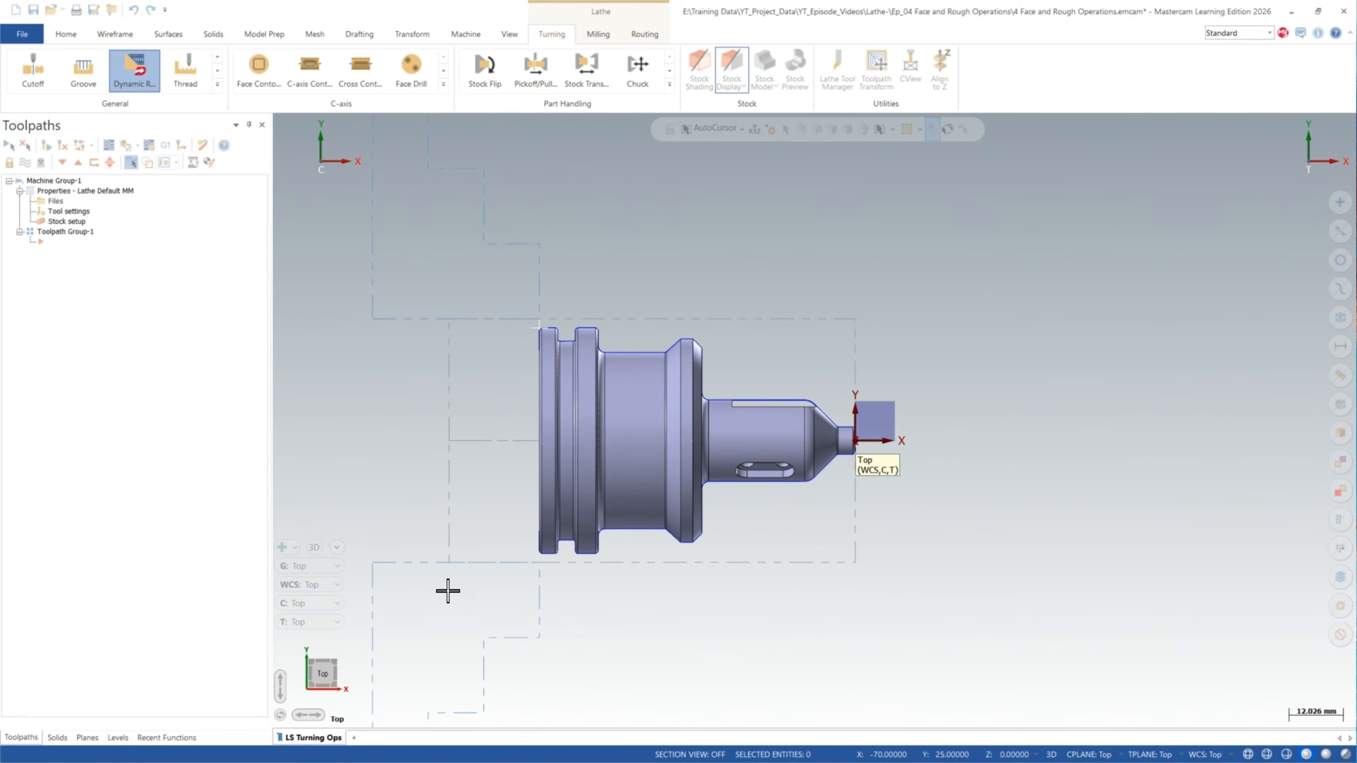
pyautogui.press('Escape')
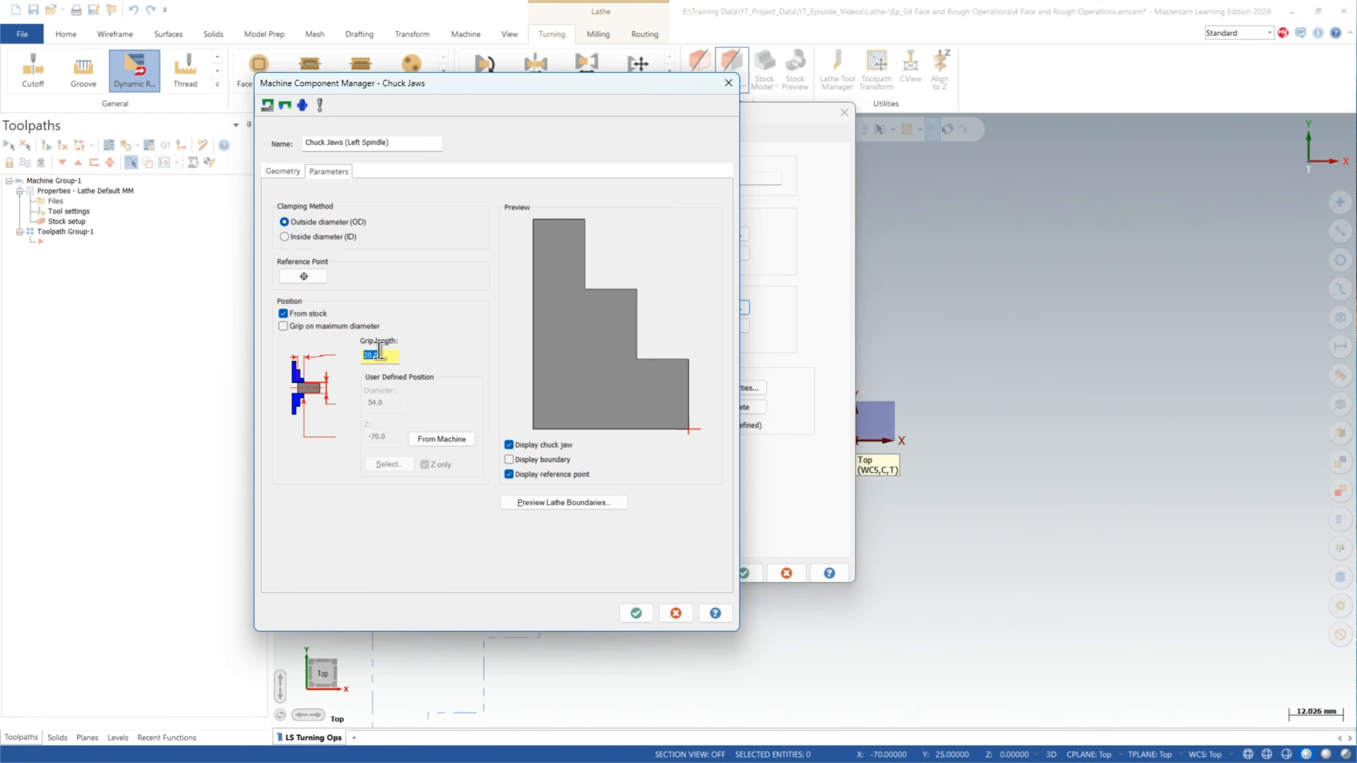
# Step: Reduce the chuck jaws' grip length, and turn on shaded boundaries before accepting the stock setup
pyautogui.press('Return')
pyautogui.click(636, 613)
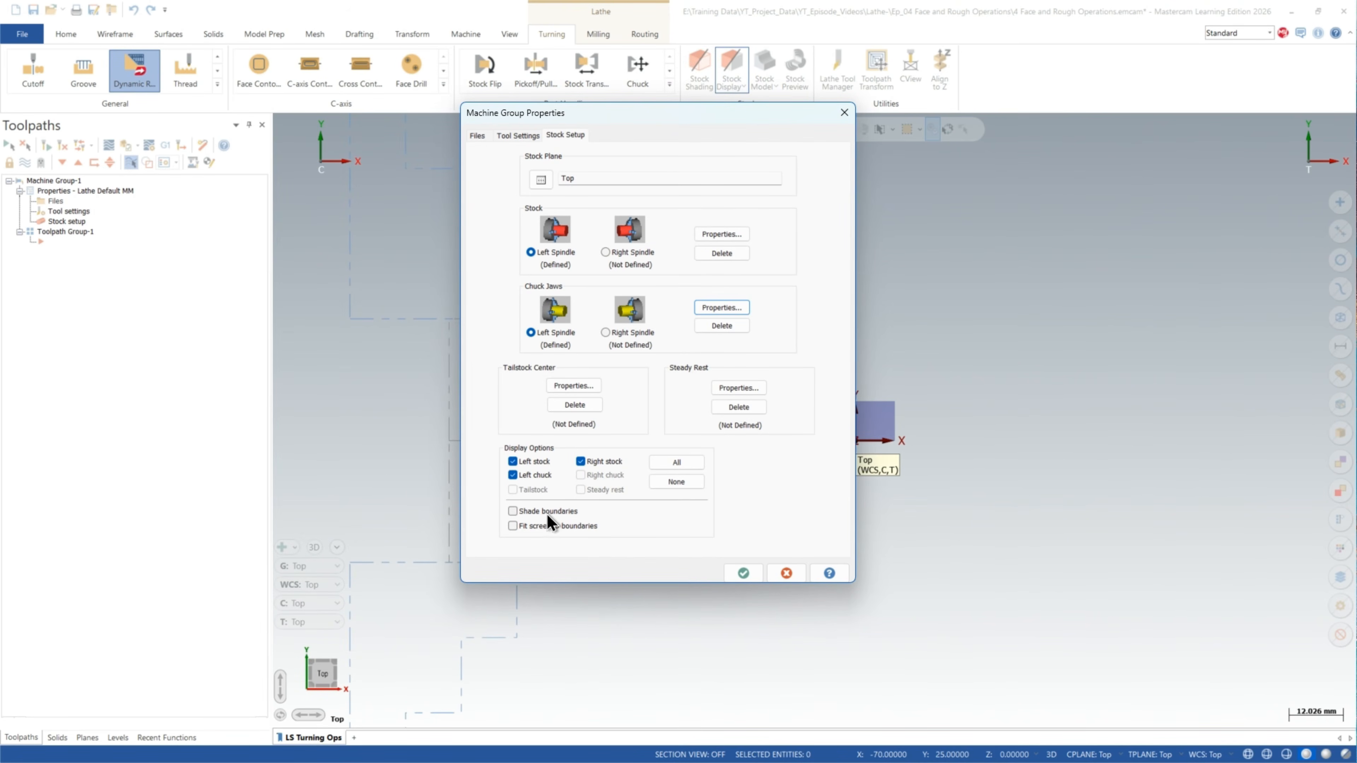
pyautogui.click(513, 511)
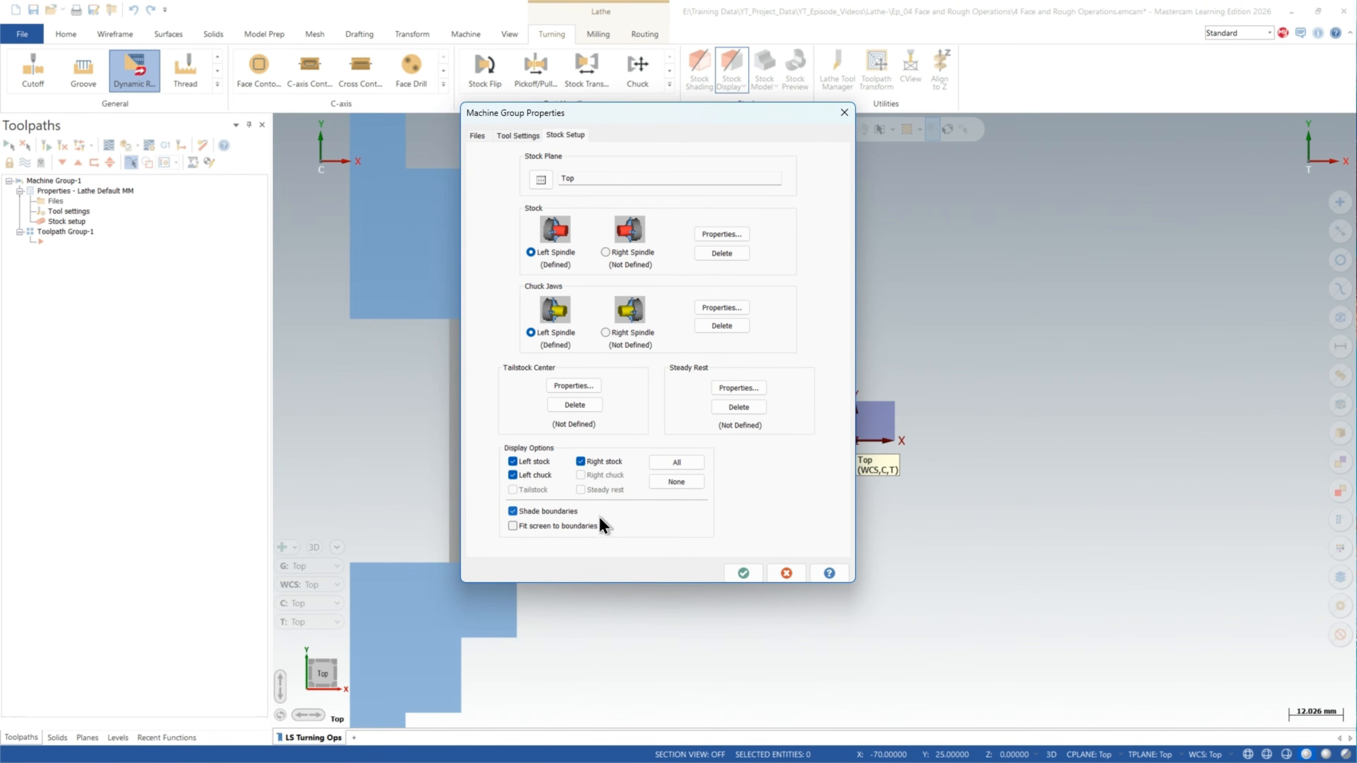
pyautogui.click(744, 573)
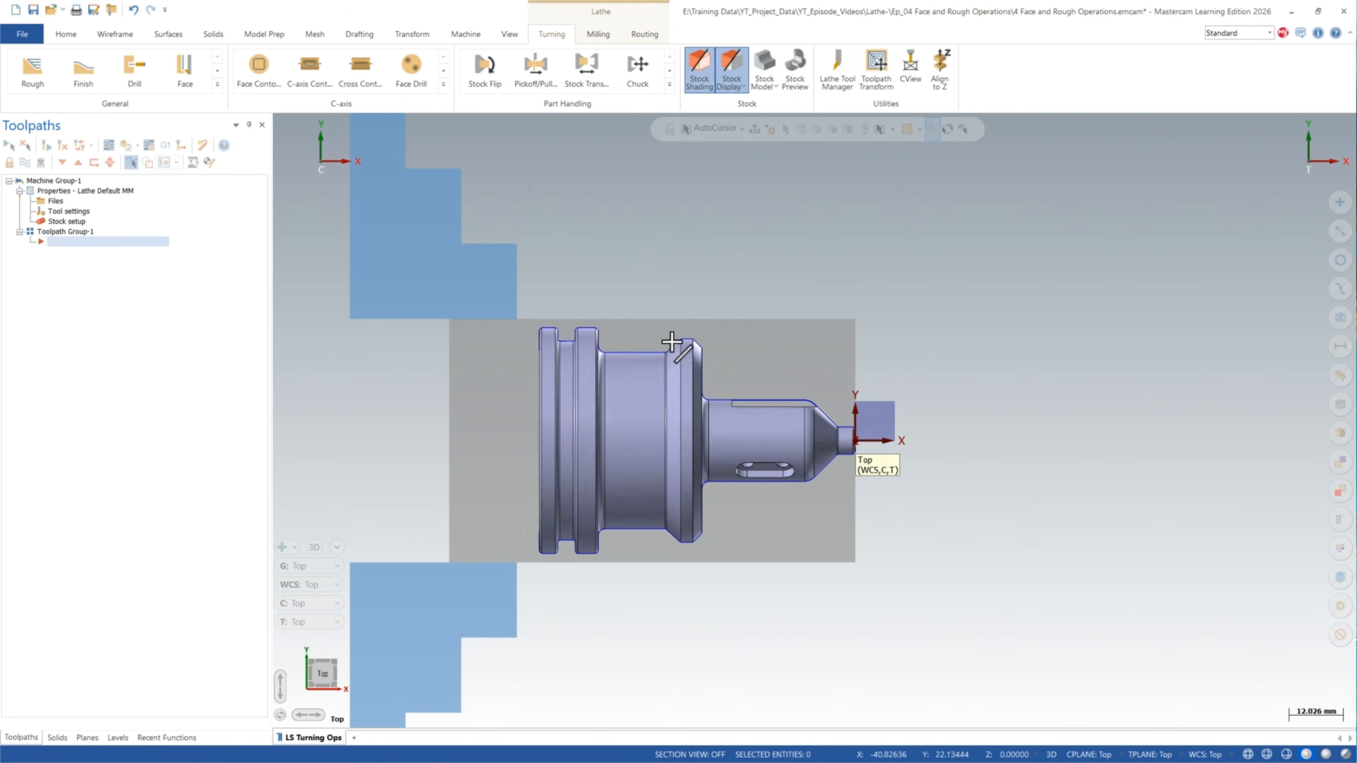
# Step: Set the construction and tool planes to the +D+Z lathe plane, leaving the WCS on Top
pyautogui.scroll(1, 670, 337)
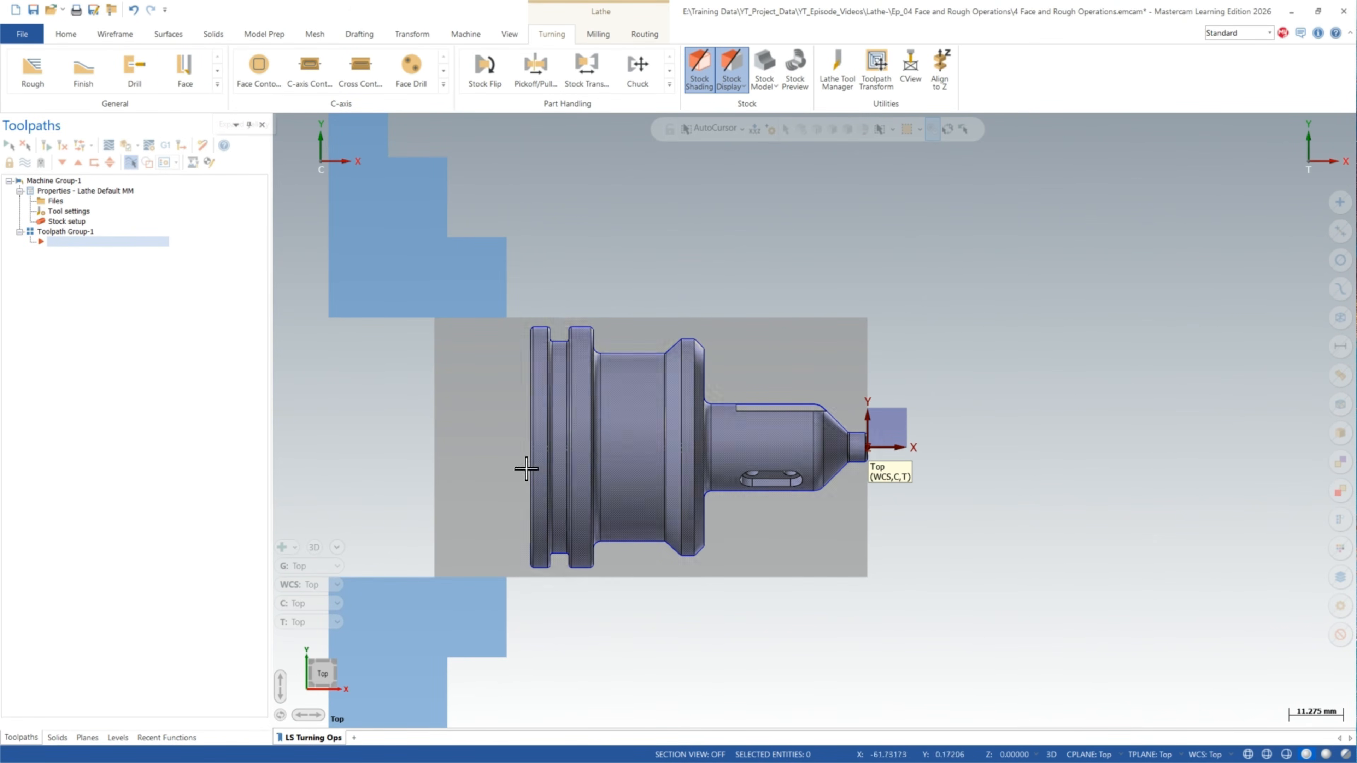
pyautogui.scroll(-1, 748, 310)
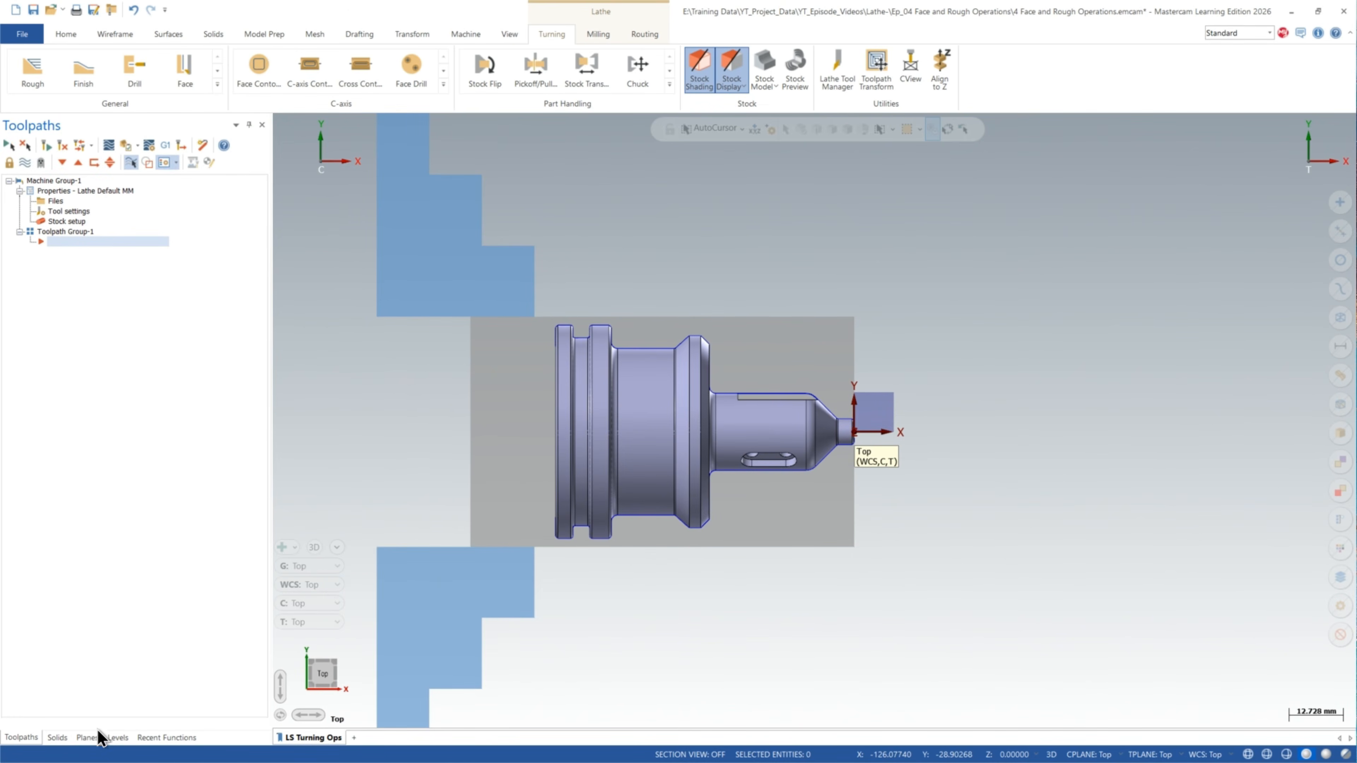
pyautogui.click(86, 738)
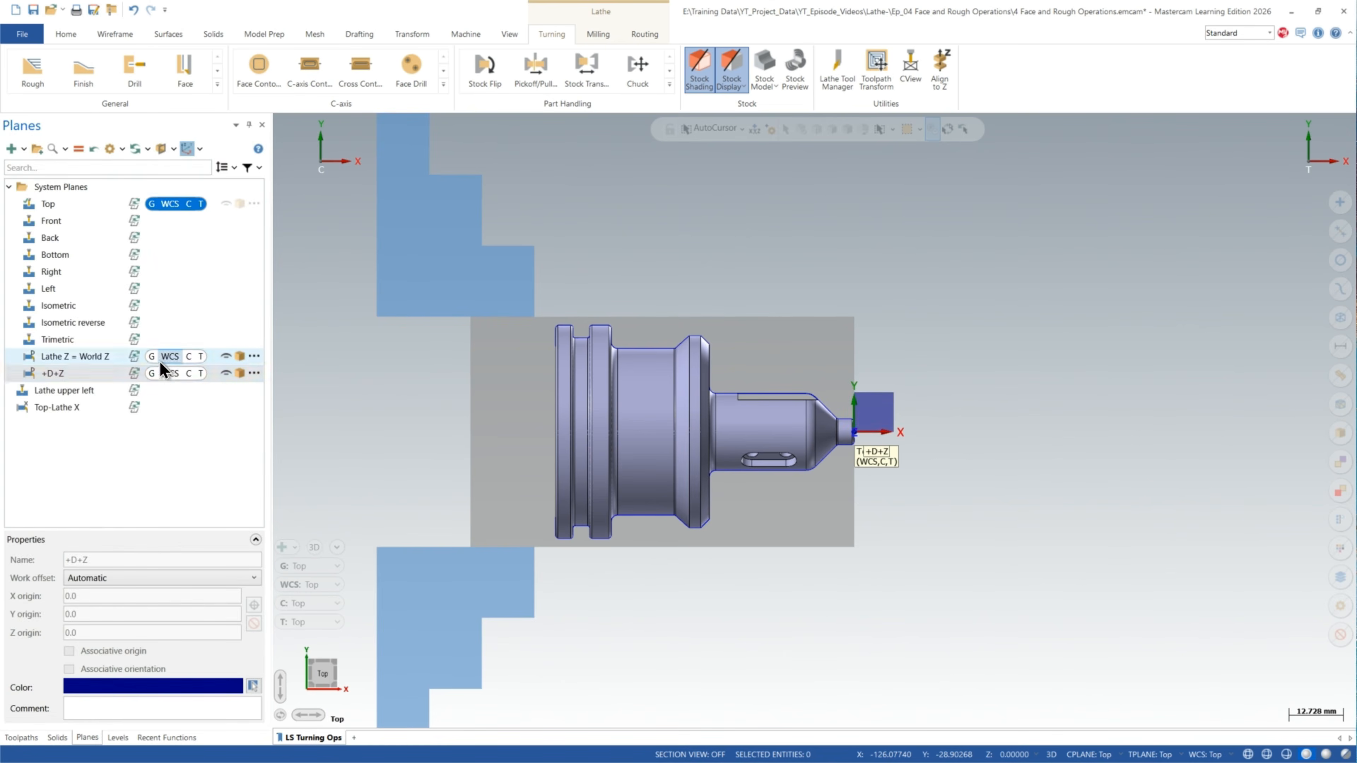
pyautogui.click(188, 373)
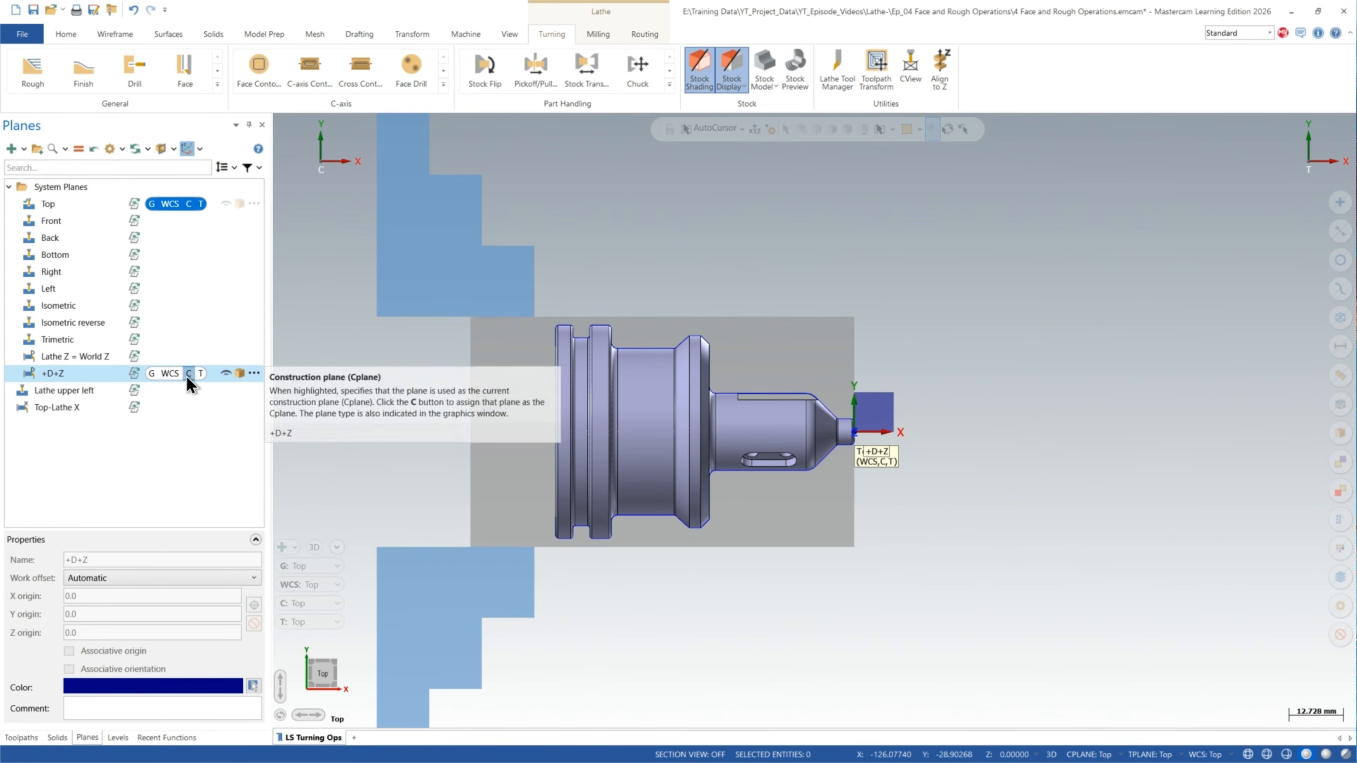
# Step: Start a Dynamic Rough toolpath and chain the upper outer profile from the part's front face to the rear flange's outer edge
pyautogui.click(28, 742)
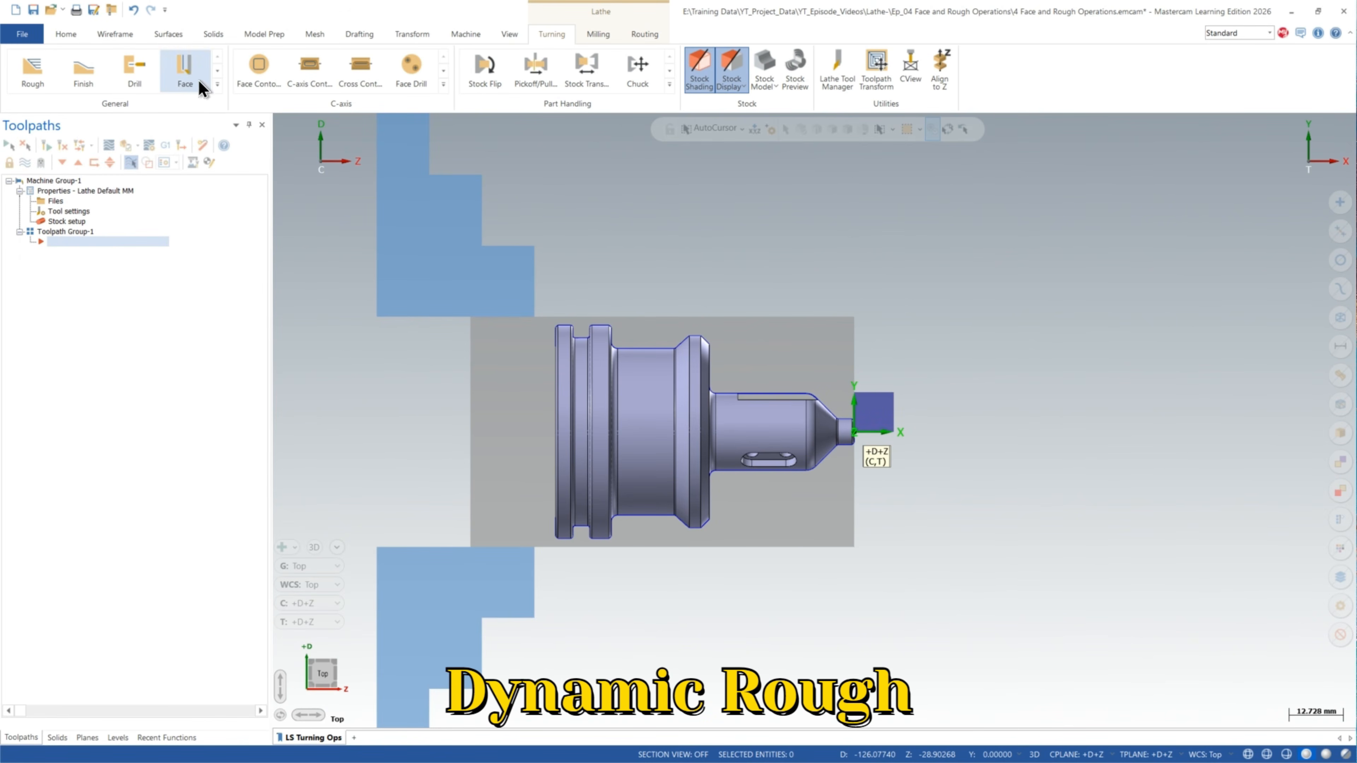
pyautogui.click(217, 88)
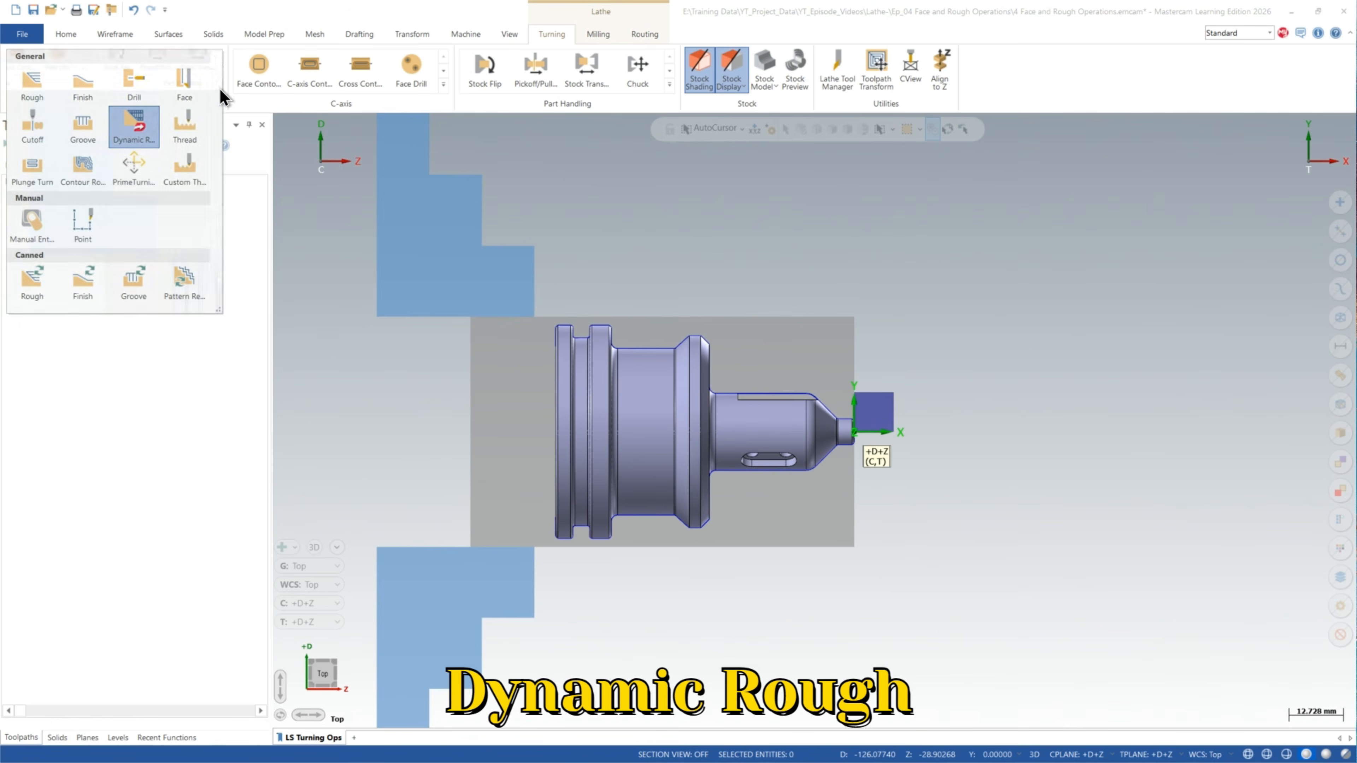
pyautogui.click(137, 133)
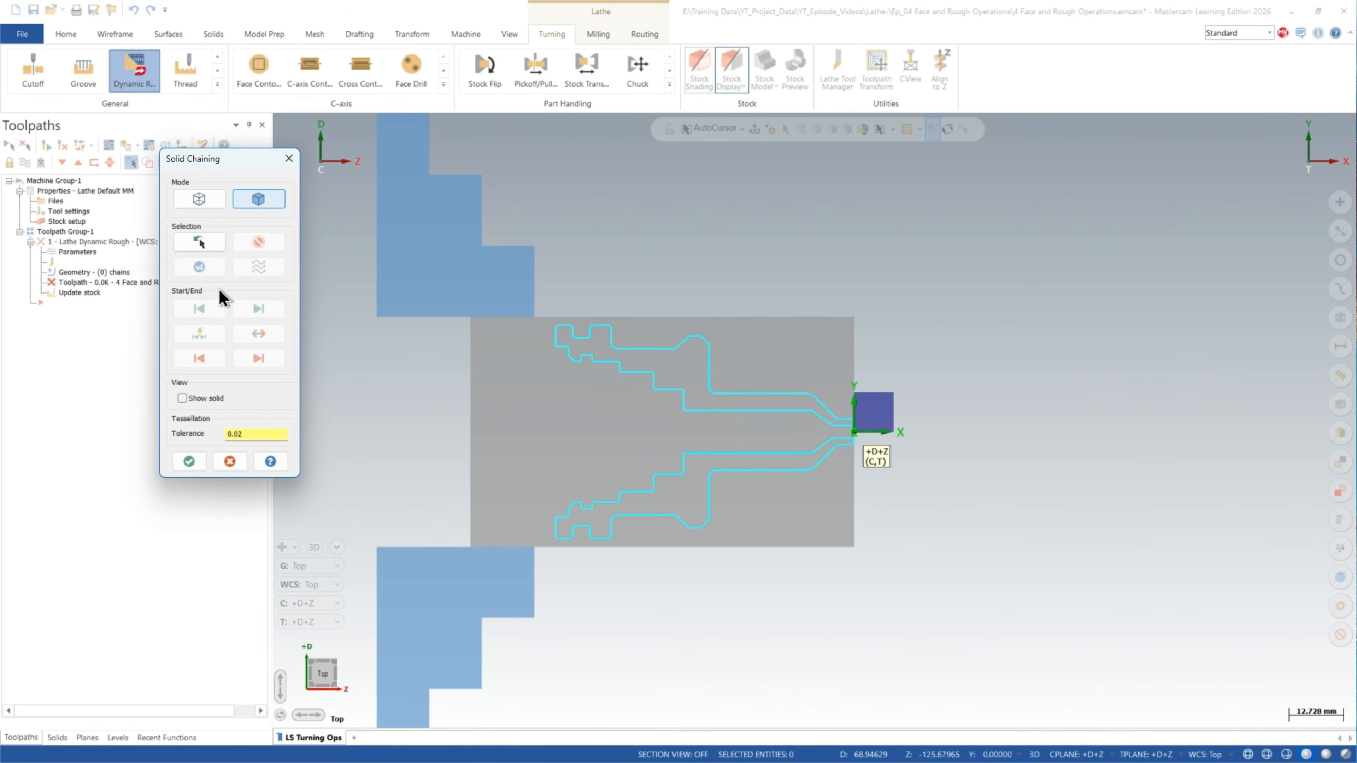
pyautogui.scroll(3, 694, 348)
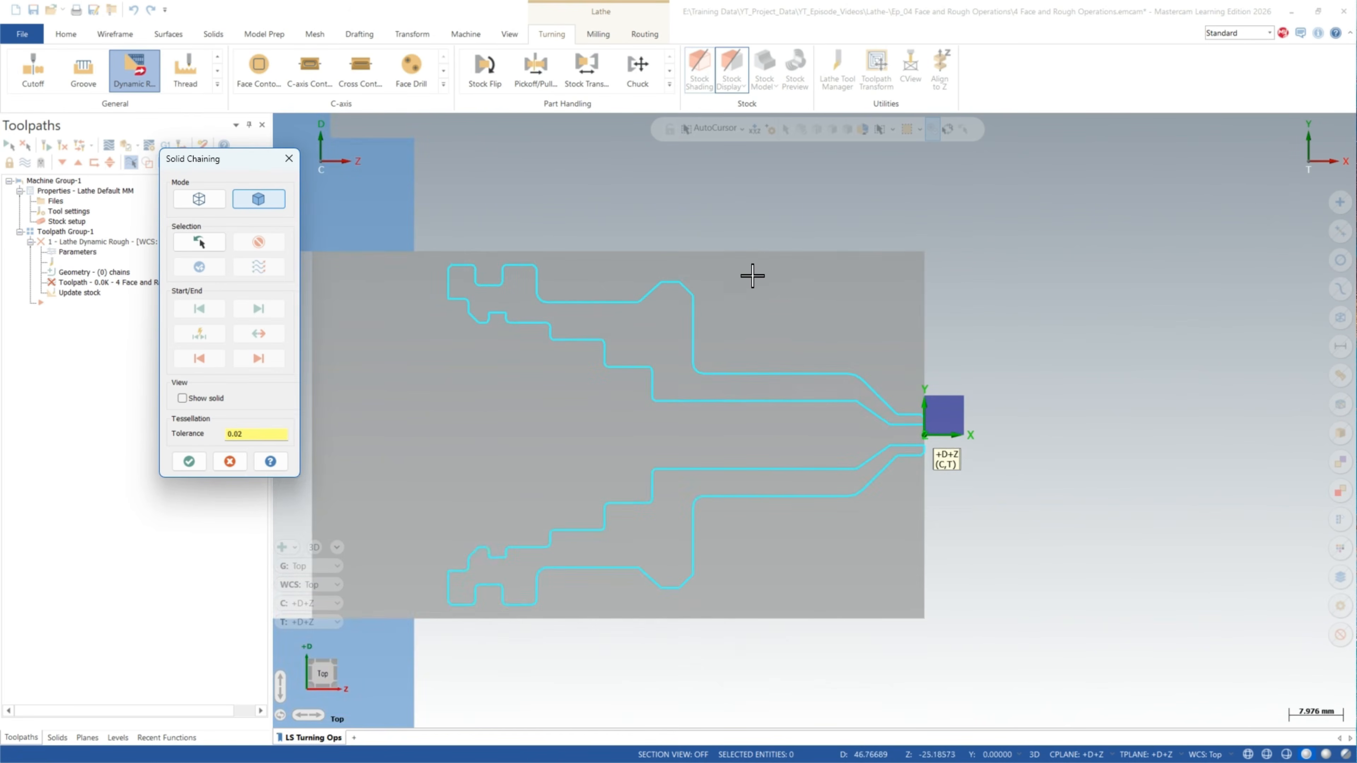
pyautogui.scroll(5, 887, 439)
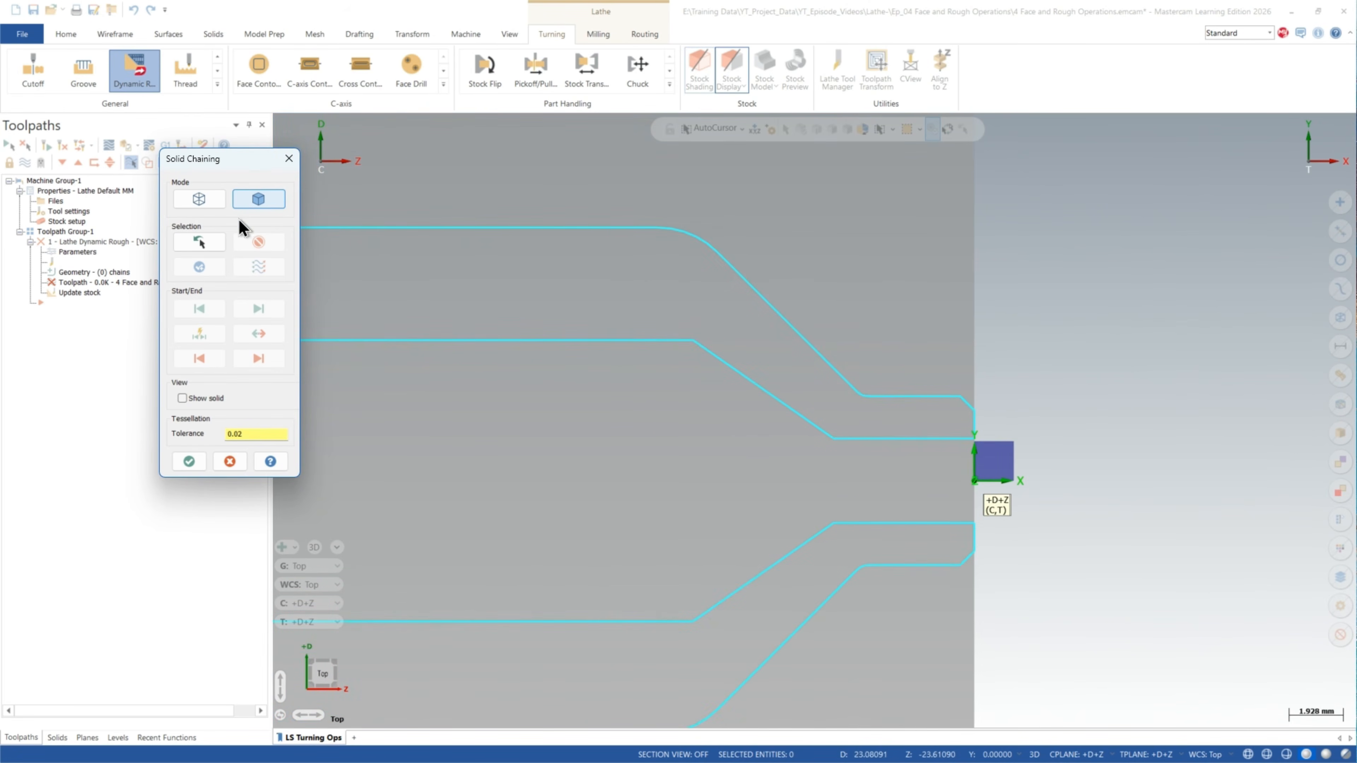
pyautogui.click(973, 400)
pyautogui.scroll(-5, 1075, 386)
pyautogui.scroll(-2, 1093, 421)
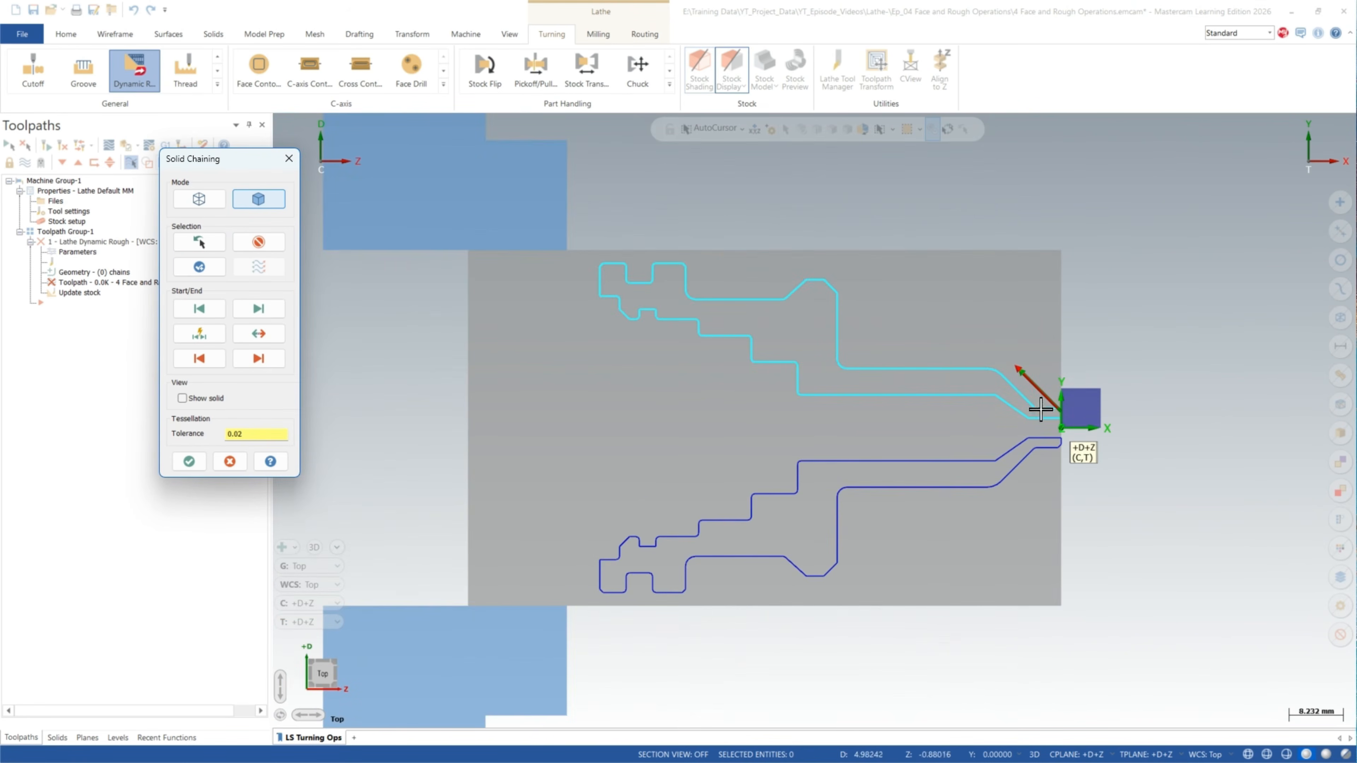
pyautogui.scroll(6, 582, 262)
pyautogui.click(598, 255)
pyautogui.click(188, 461)
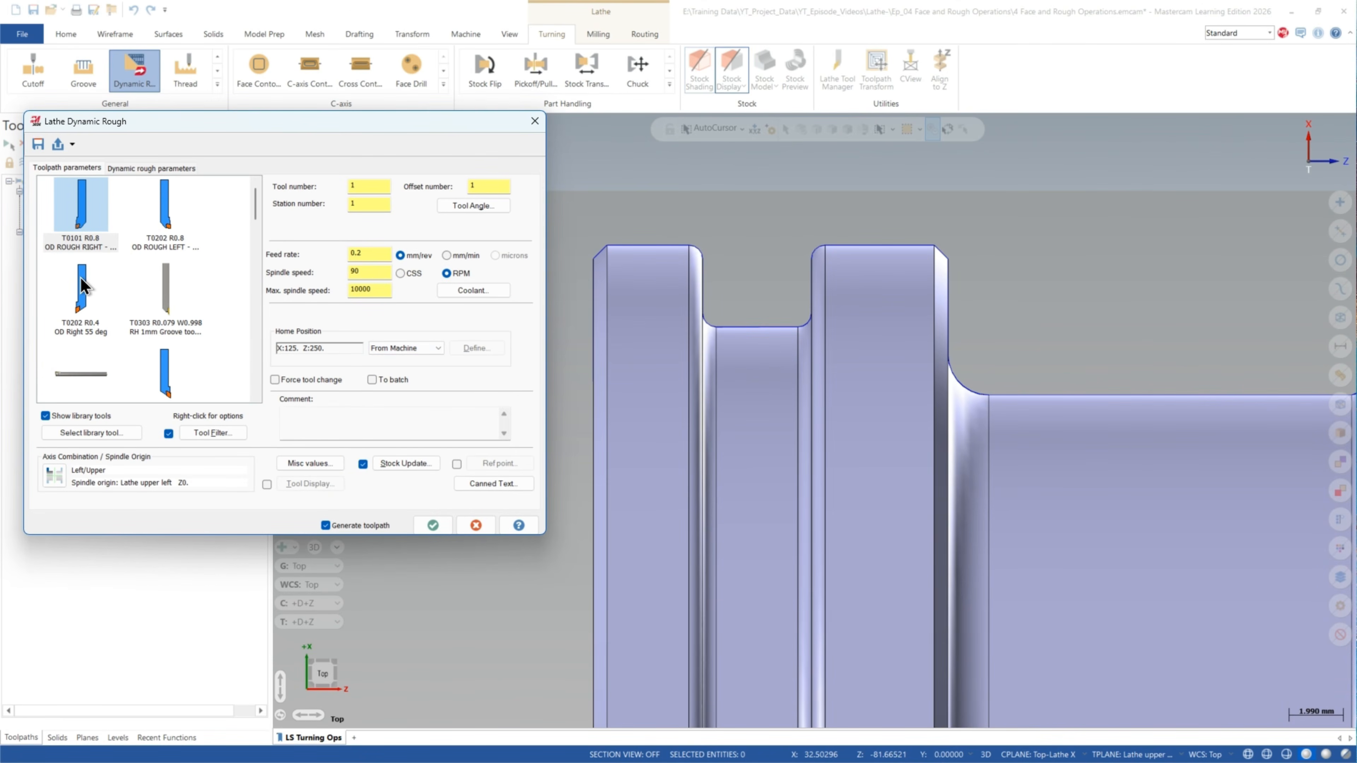
# Step: Choose the T142142 R5. OD TOOL - 10. BUTTON from the library tools for the dynamic rough operation
pyautogui.scroll(-5, 647, 241)
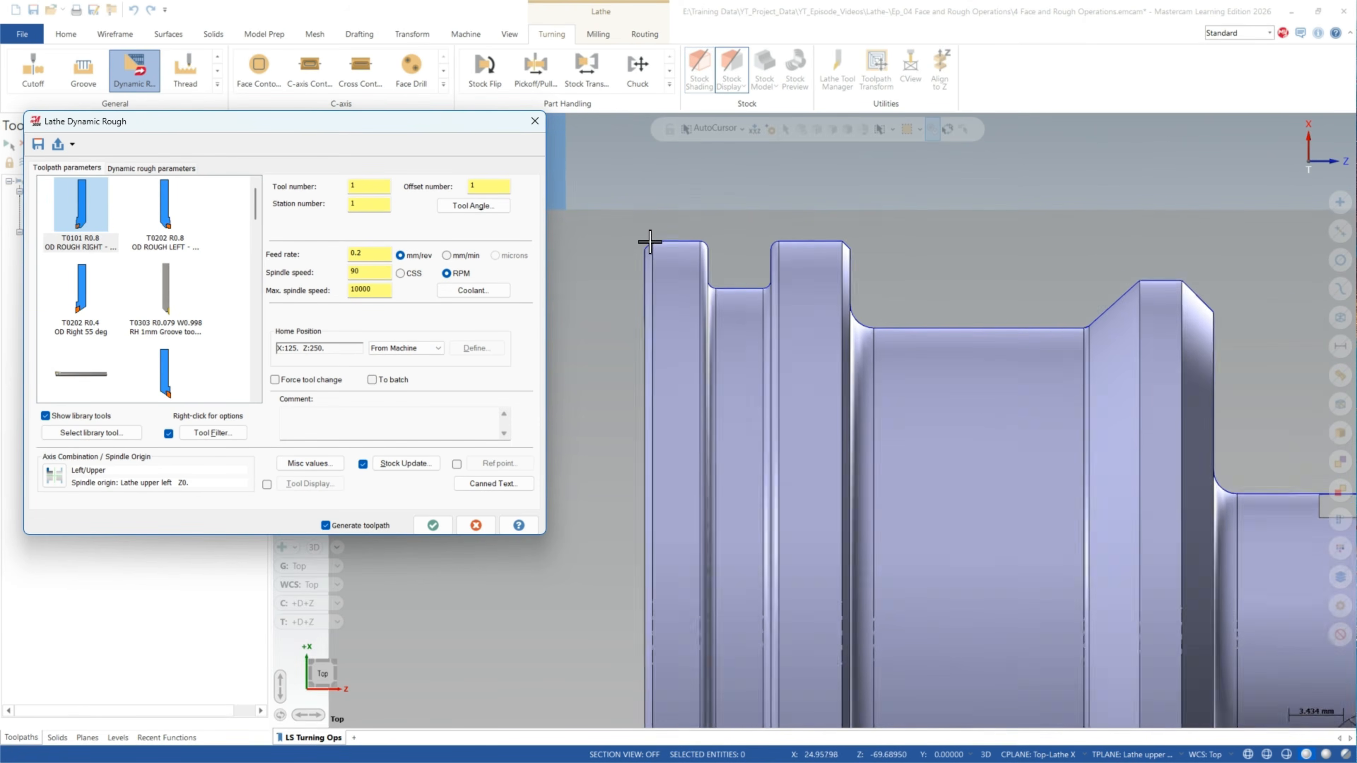
pyautogui.scroll(-2, 649, 243)
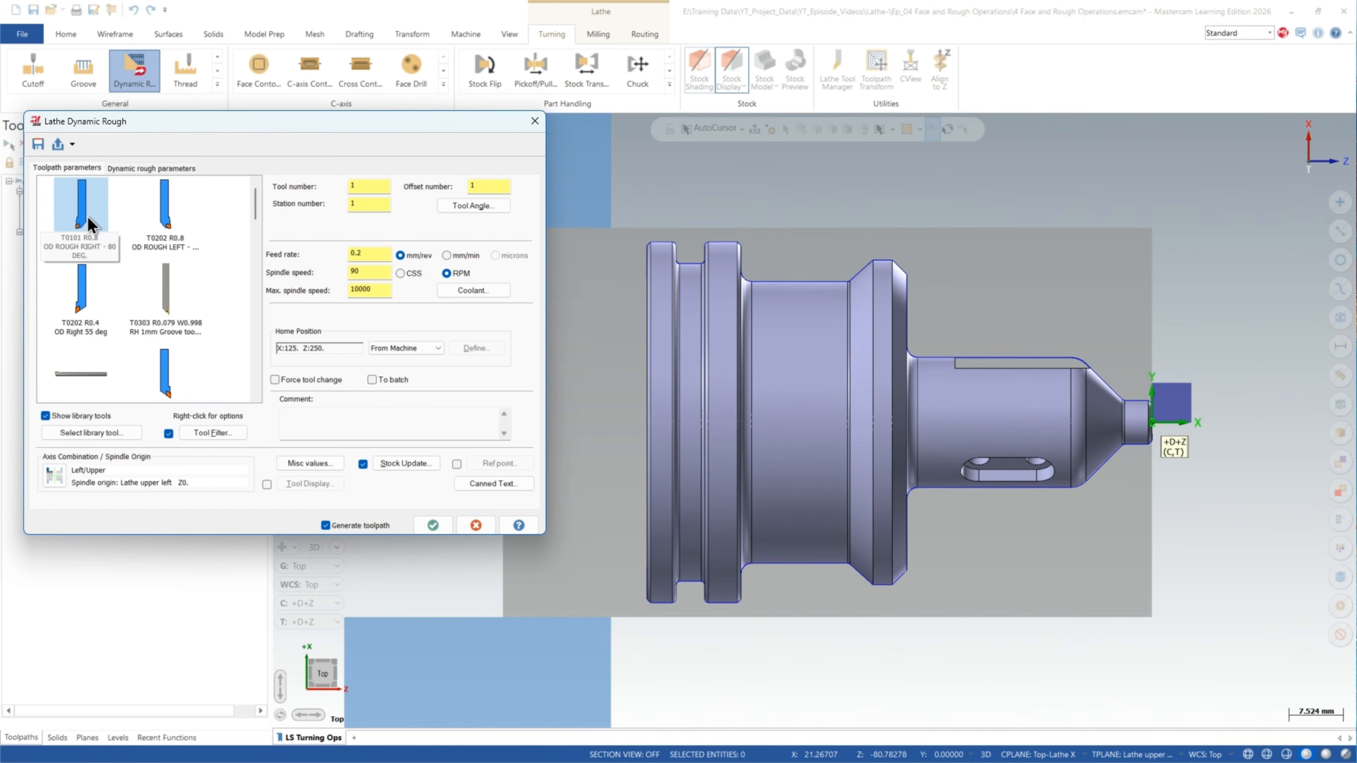
pyautogui.moveTo(89, 223)
pyautogui.scroll(-6, 95, 291)
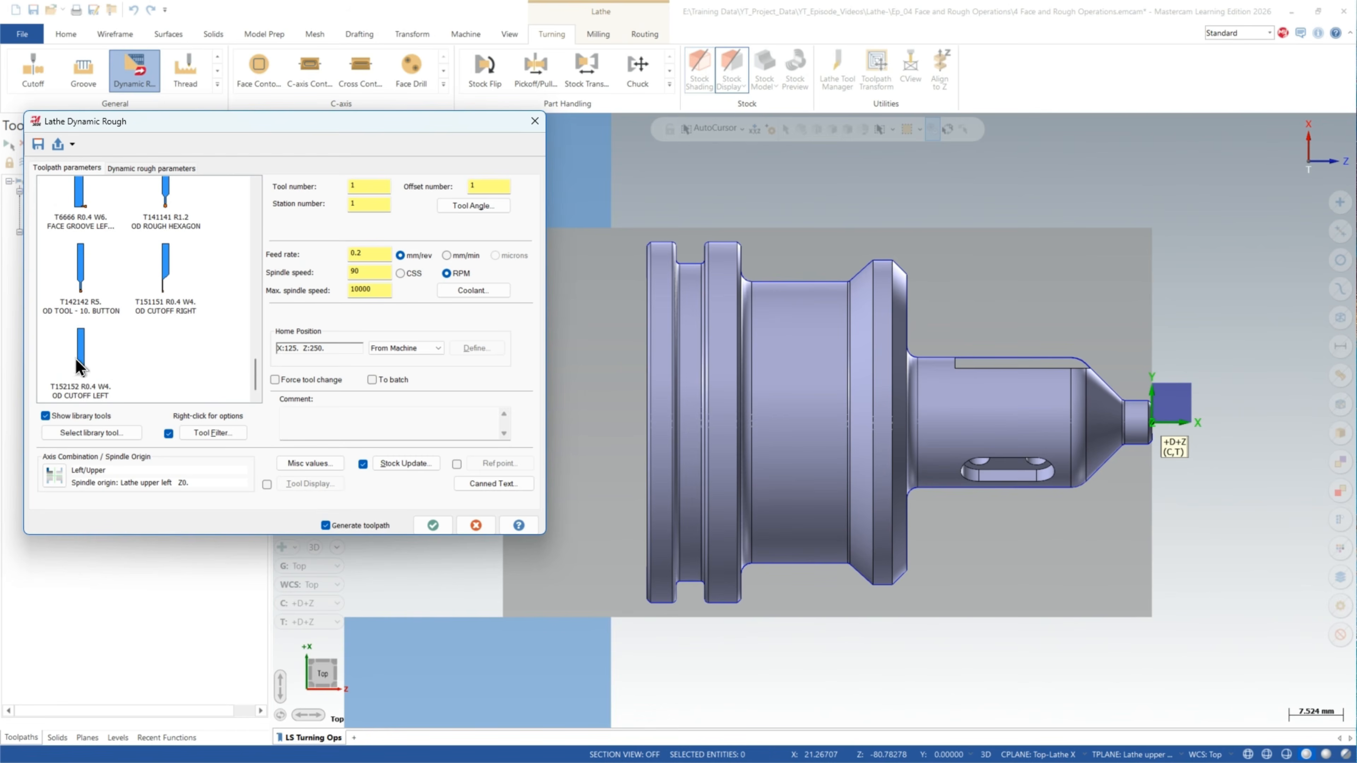
pyautogui.click(85, 285)
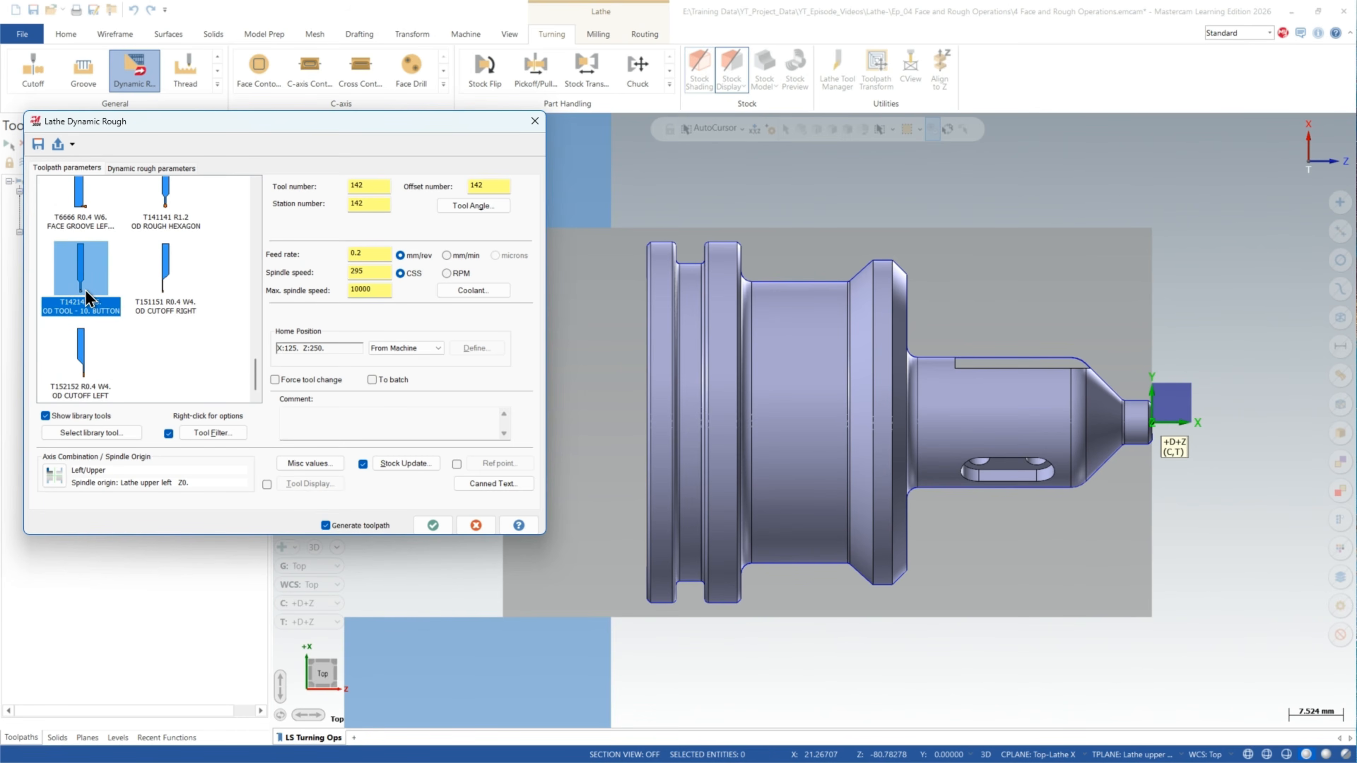
pyautogui.moveTo(86, 291)
# Step: Examine the button tool's insert definition, including its IC diameter and thickness options, and close it without changes
pyautogui.doubleClick(66, 271)
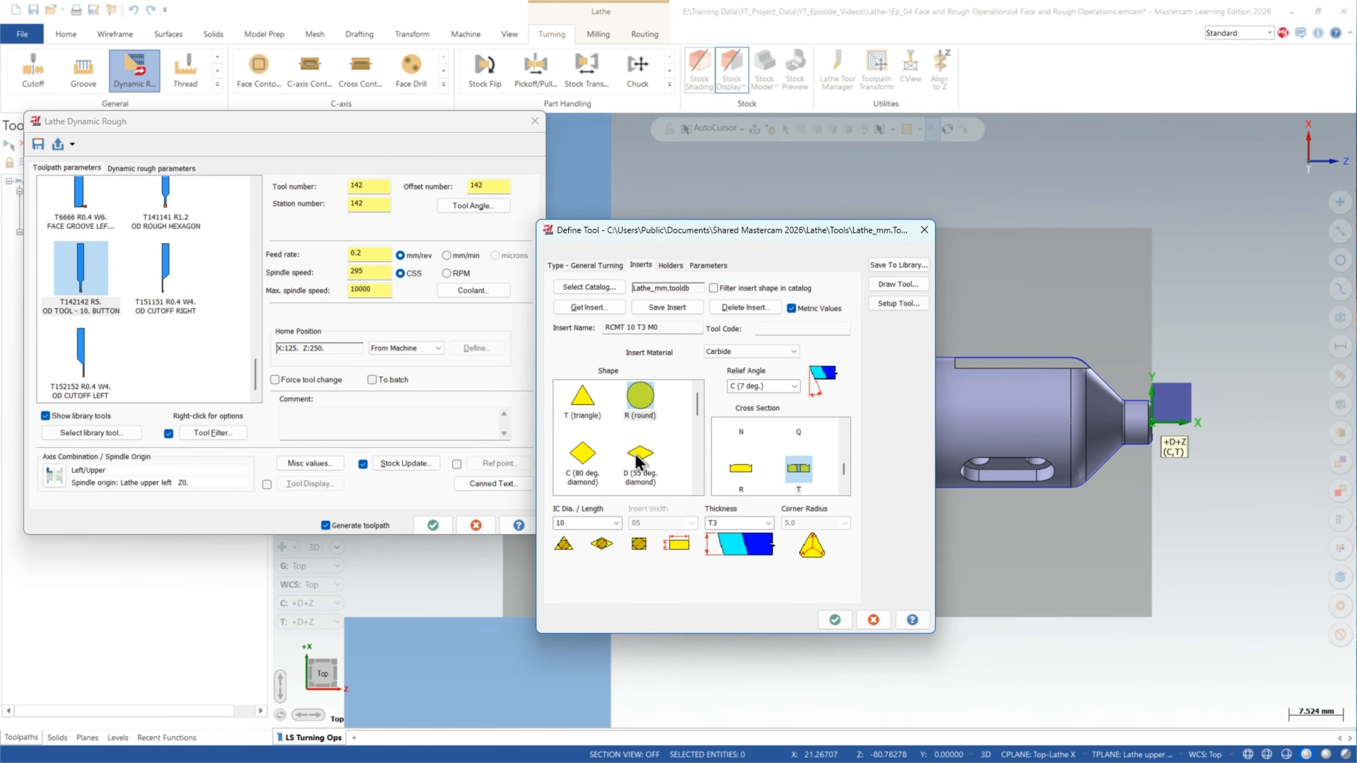
pyautogui.click(615, 524)
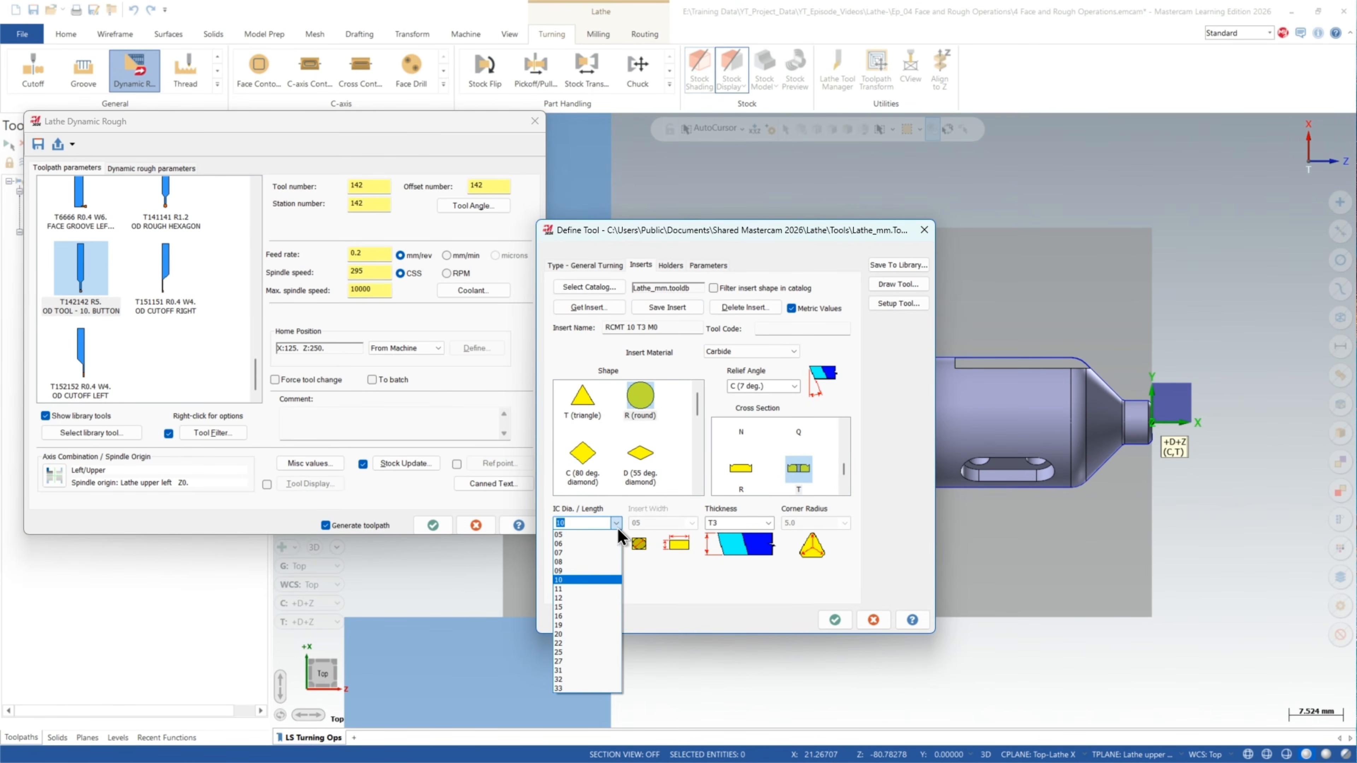
pyautogui.click(617, 526)
pyautogui.click(767, 529)
pyautogui.click(767, 529)
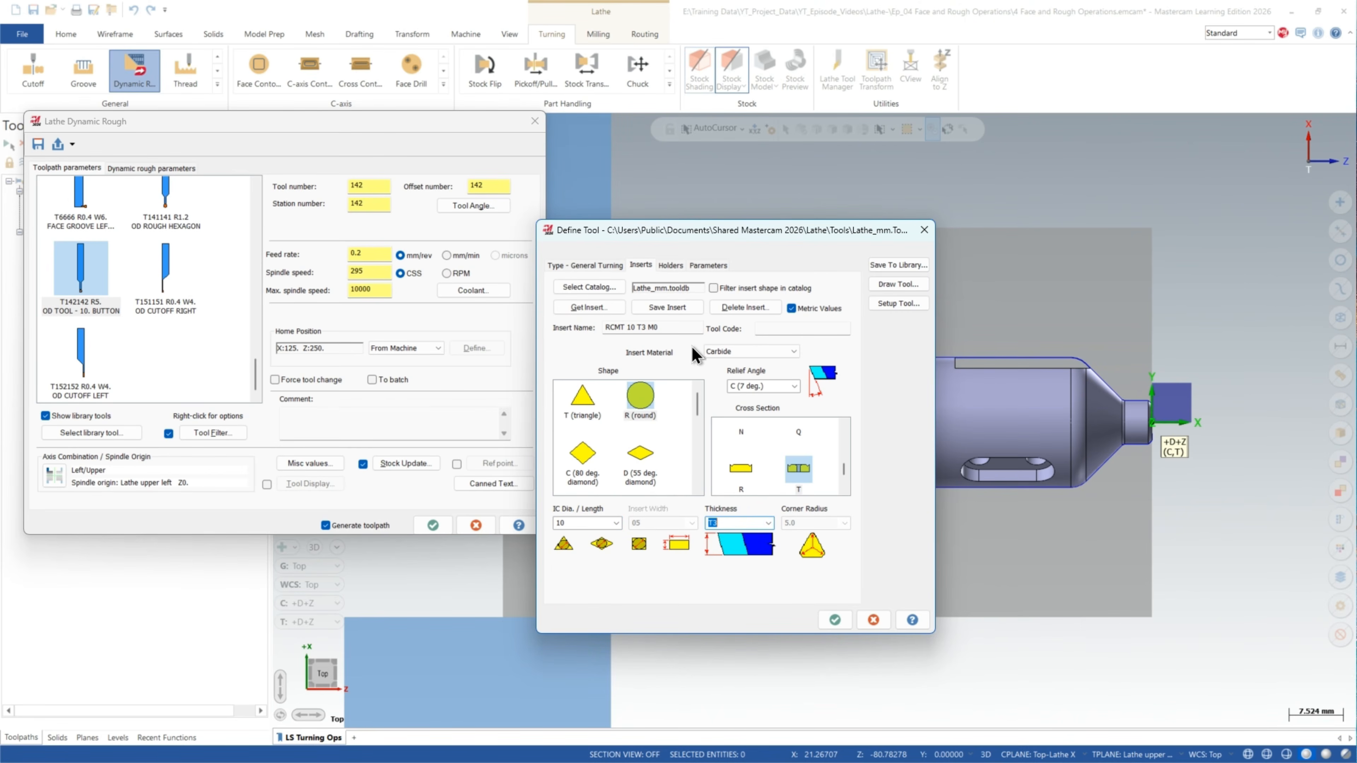
pyautogui.click(924, 231)
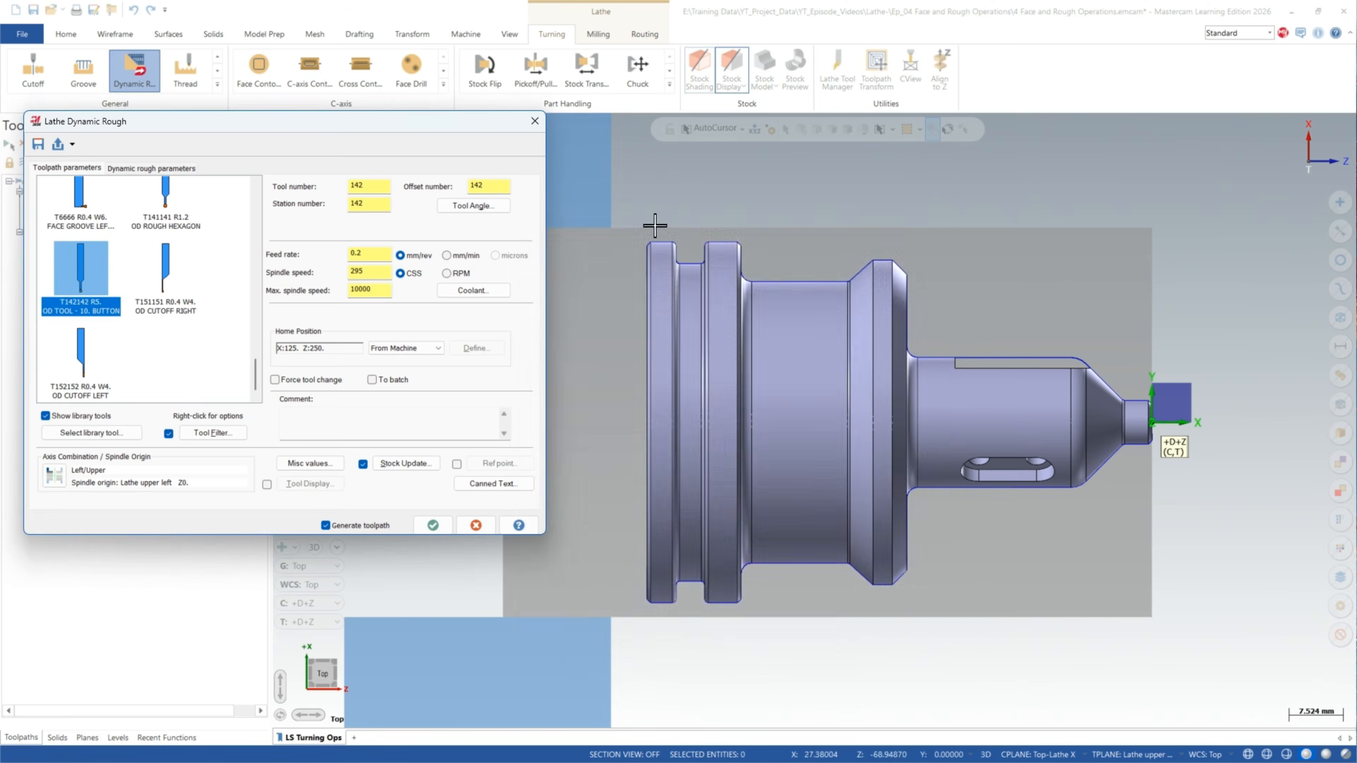
# Step: Set the maximum spindle speed to 3600 and the tool, offset and station numbers to 2
pyautogui.doubleClick(378, 272)
pyautogui.doubleClick(380, 293)
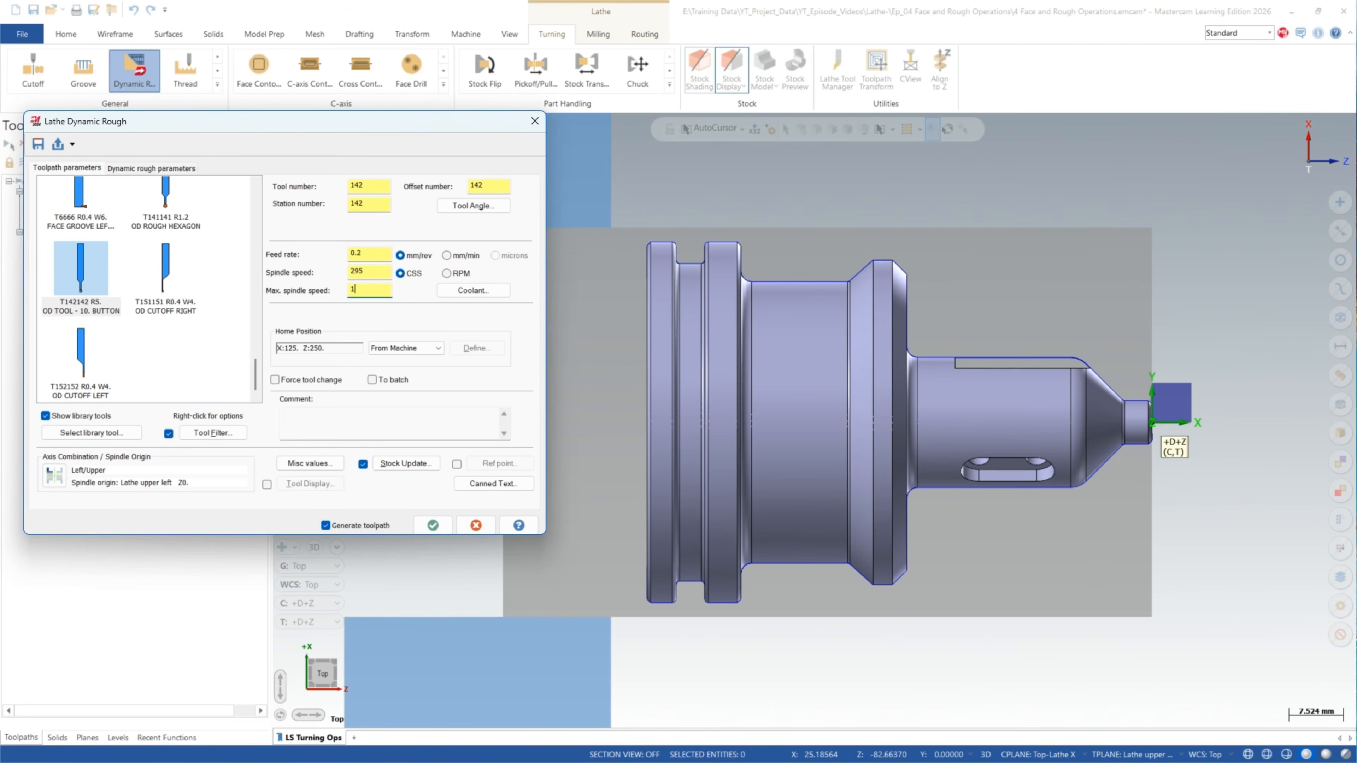
pyautogui.write('3600')
pyautogui.doubleClick(360, 187)
pyautogui.write('2')
pyautogui.doubleClick(372, 204)
pyautogui.write('2')
# Step: Add the comment "Dynamic Roughing" to the operation
pyautogui.click(347, 415)
pyautogui.write('Dynamic ')
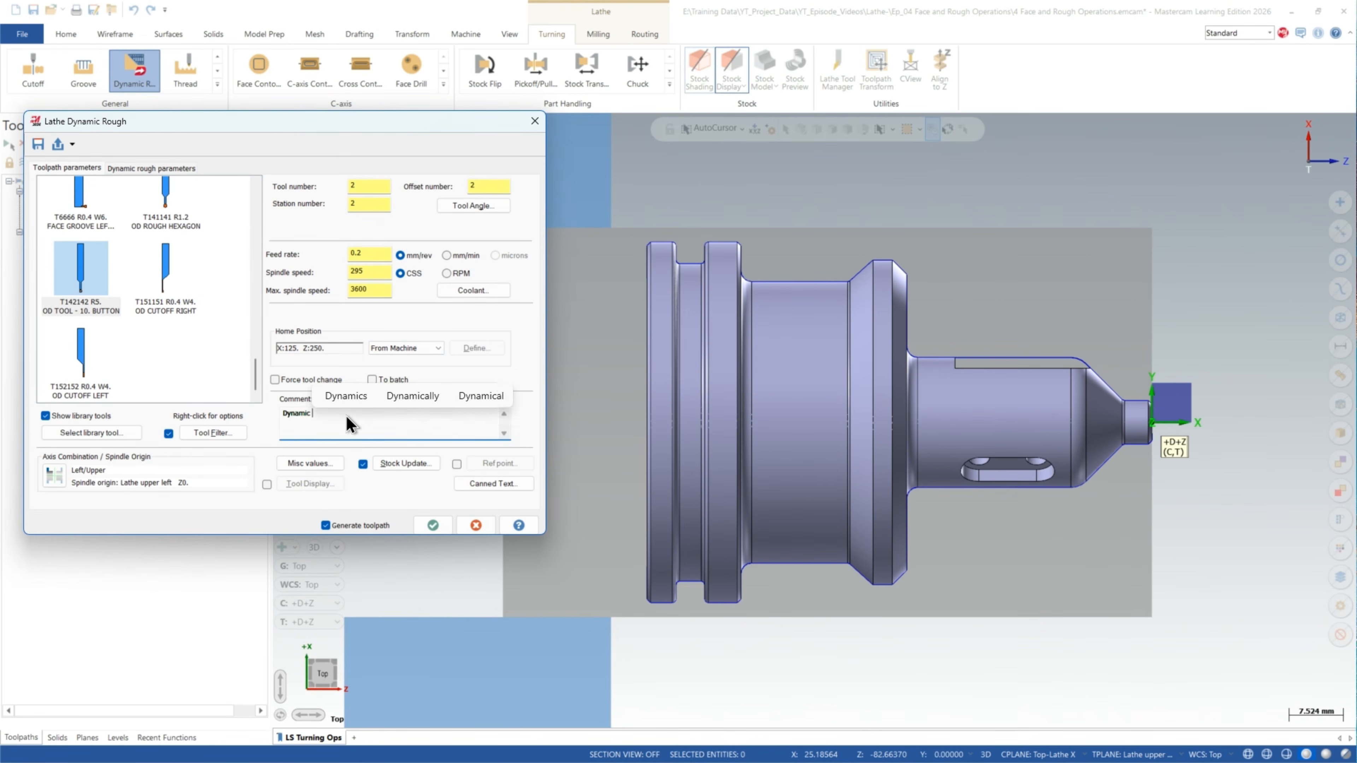
pyautogui.write('Roughing')
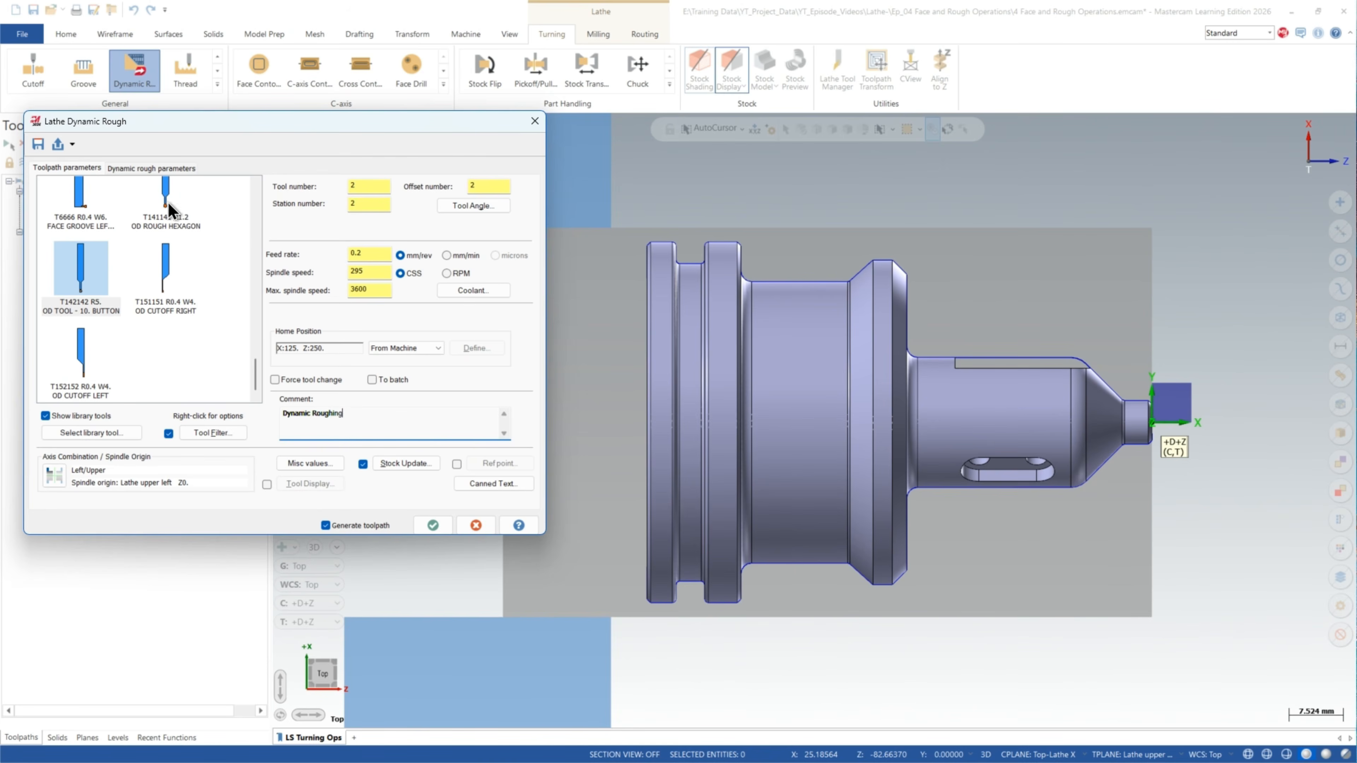
# Step: Review the dynamic rough cutting parameters and set the stepover distance to 1.0 mm
pyautogui.click(145, 169)
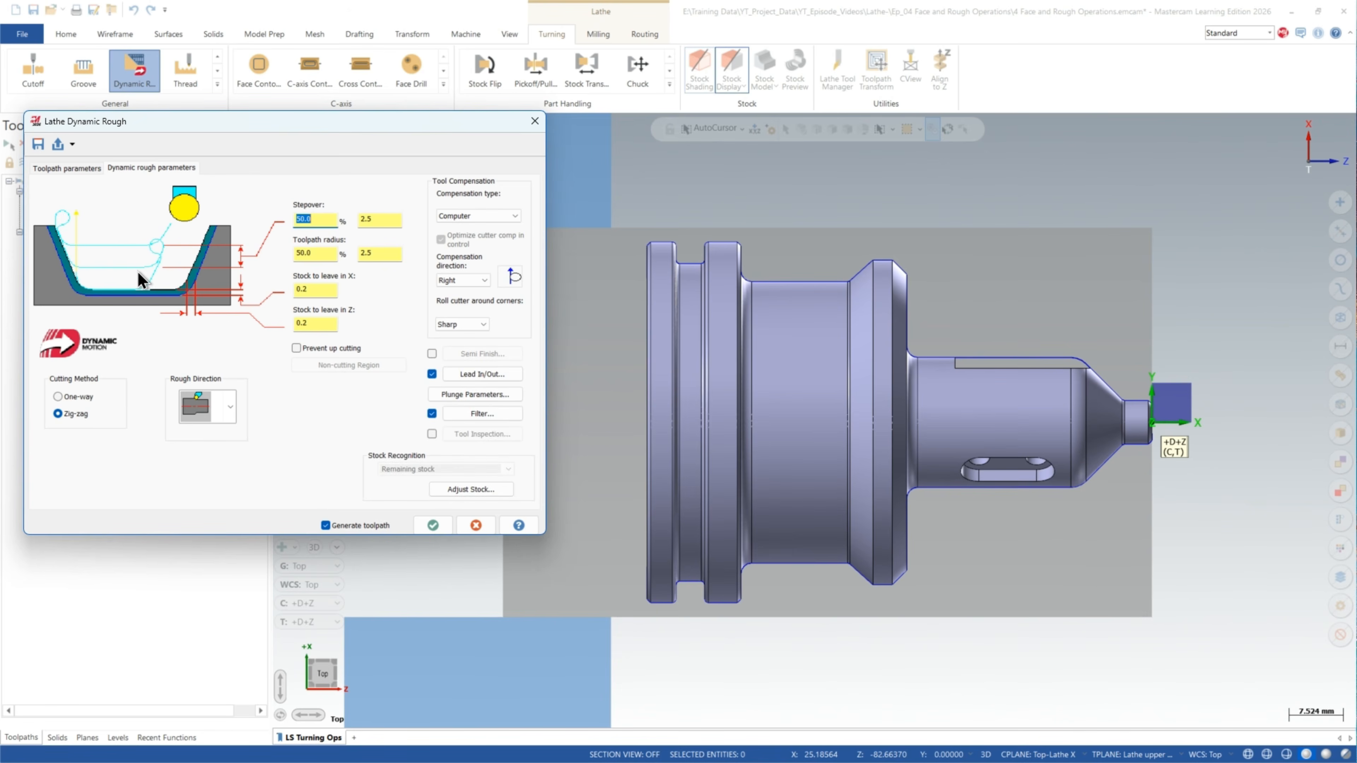
pyautogui.click(320, 219)
pyautogui.click(325, 255)
pyautogui.click(321, 292)
pyautogui.click(313, 324)
pyautogui.doubleClick(379, 220)
pyautogui.write('1')
pyautogui.press('Return')
pyautogui.moveTo(321, 223); pyautogui.dragTo(298, 228)
pyautogui.click(381, 217)
# Step: Set the toolpath radius to 1.0 mm and generate the dynamic rough toolpath
pyautogui.doubleClick(327, 254)
pyautogui.click(367, 255)
pyautogui.write('1.0')
pyautogui.click(320, 324)
pyautogui.click(433, 525)
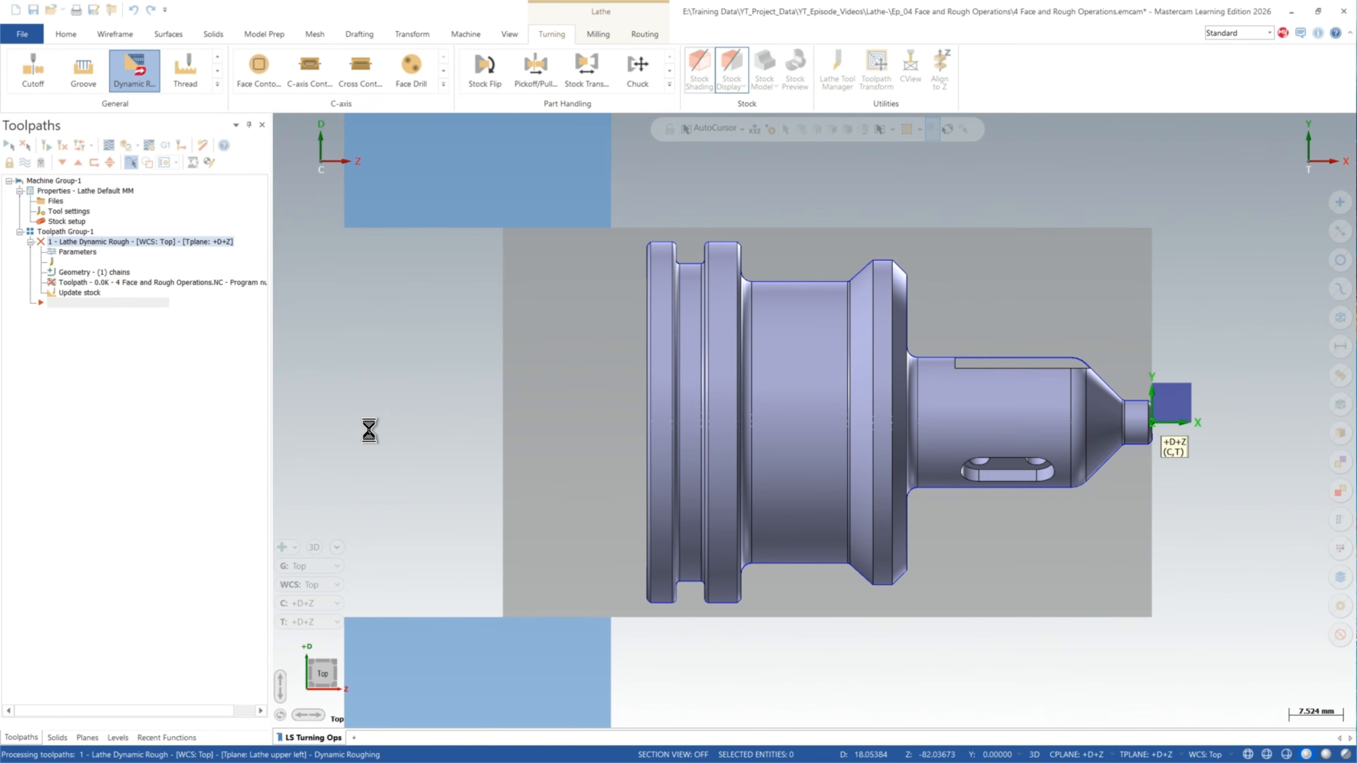
# Step: Backplot the dynamic rough toolpath, check the button tool's motion around the part's front end, and close the backplot
pyautogui.scroll(-3, 373, 440)
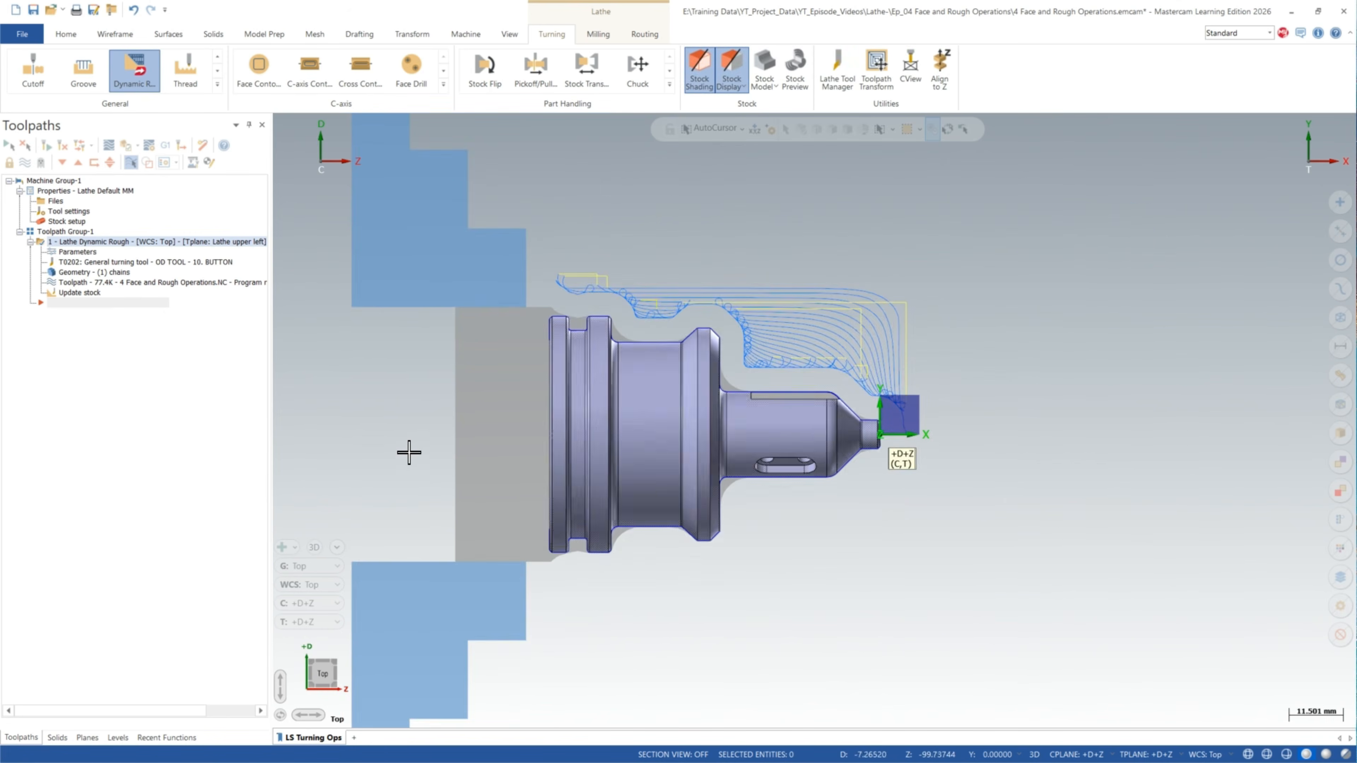
pyautogui.scroll(2, 816, 278)
pyautogui.scroll(2, 815, 278)
pyautogui.scroll(-1, 779, 280)
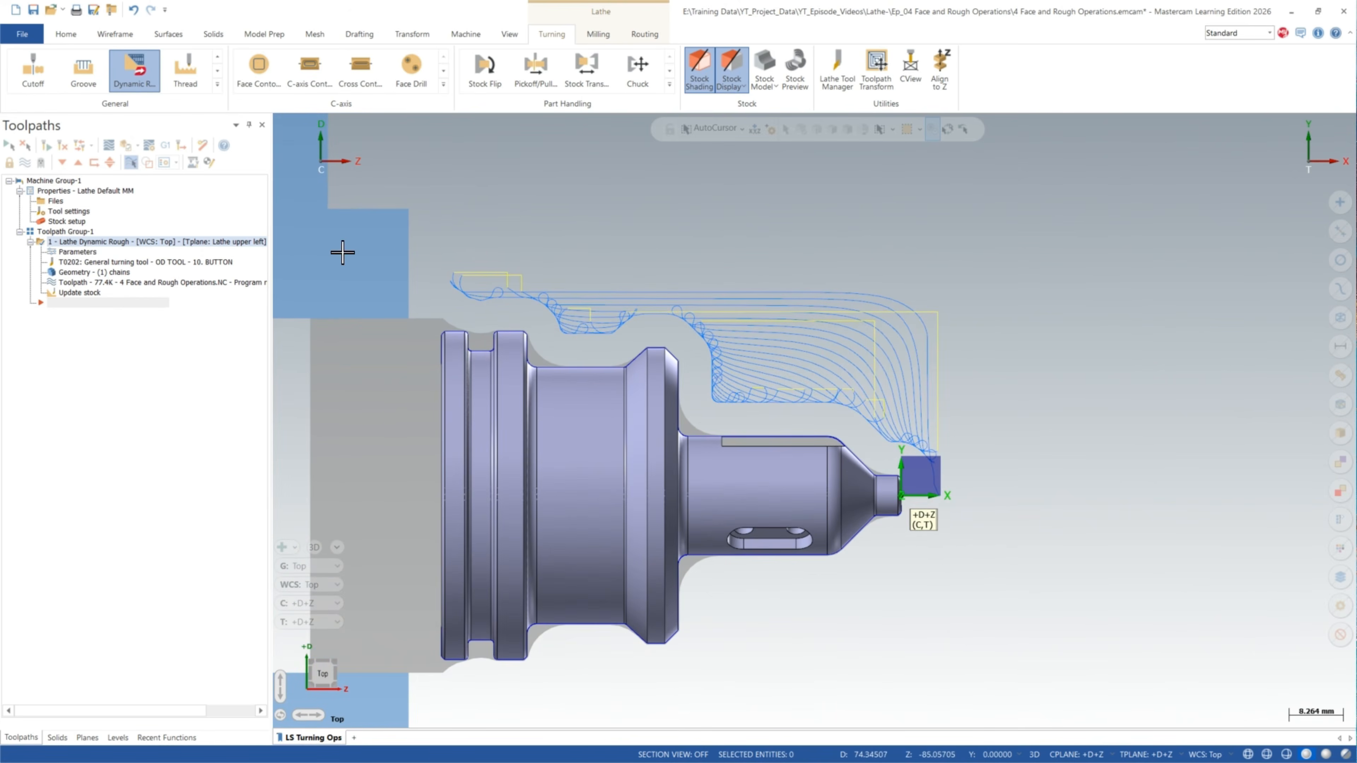
pyautogui.click(109, 145)
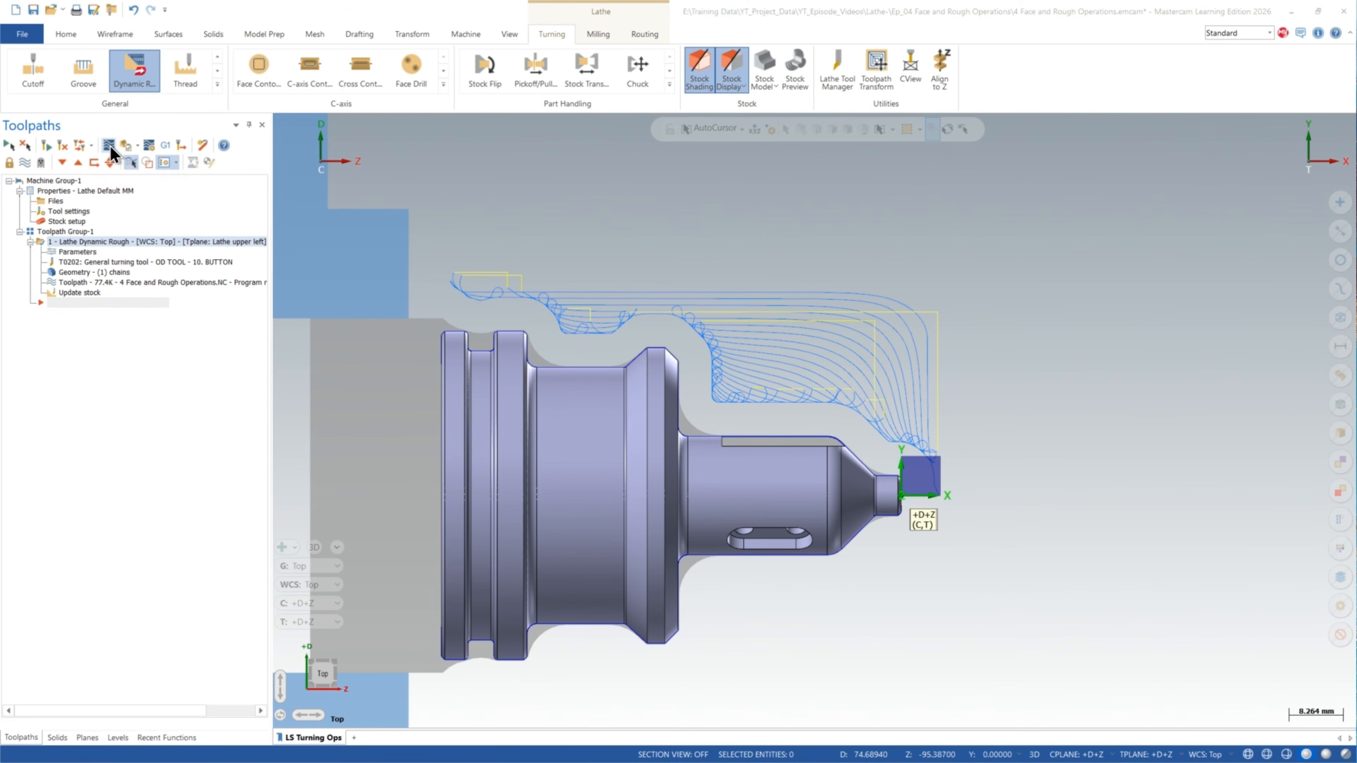
pyautogui.click(279, 122)
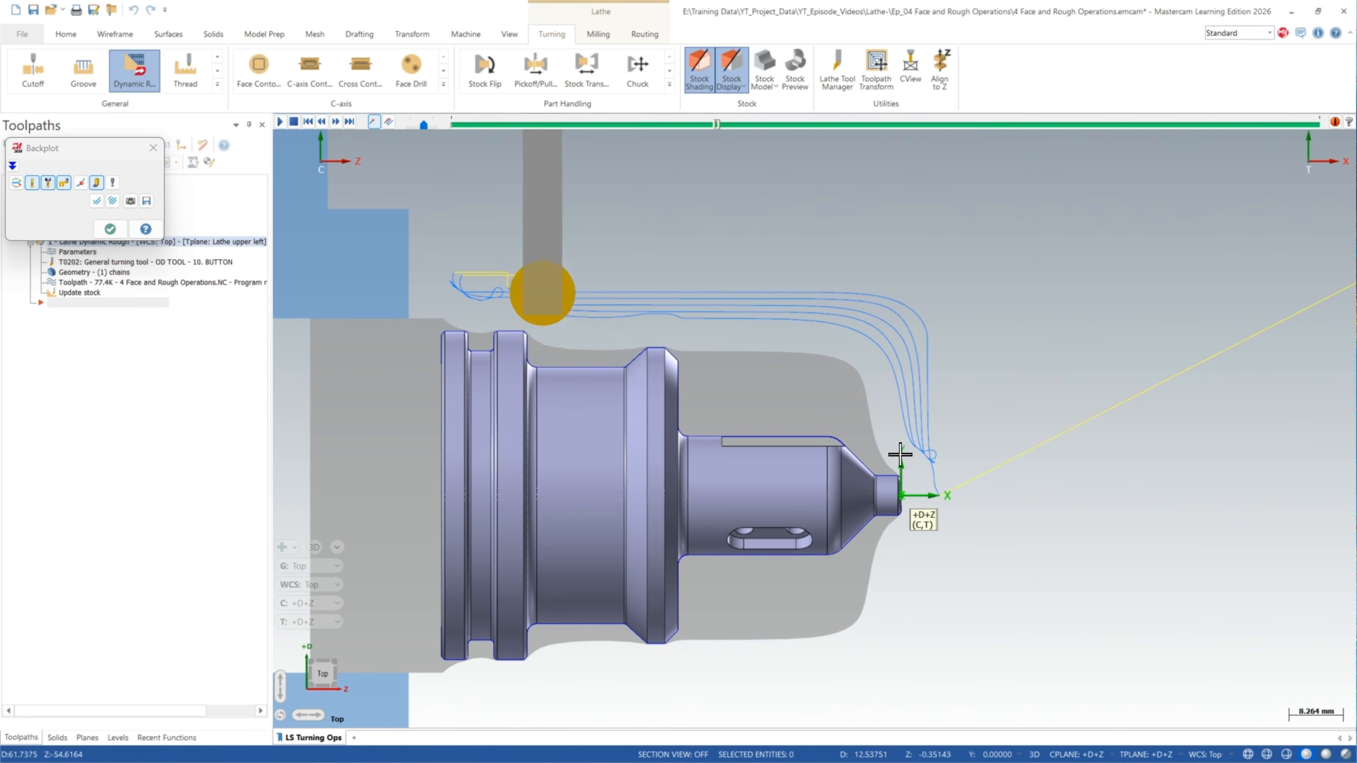
pyautogui.scroll(2, 926, 454)
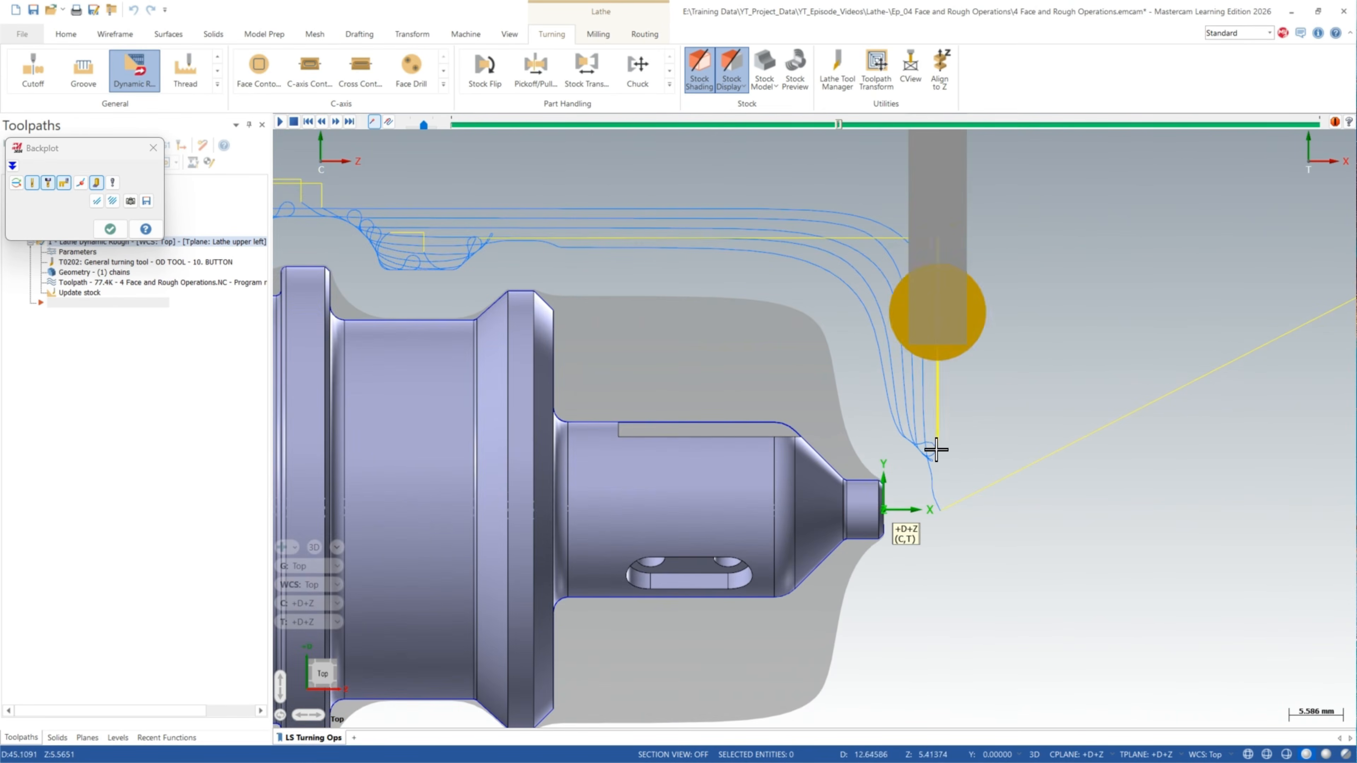
pyautogui.scroll(-2, 940, 441)
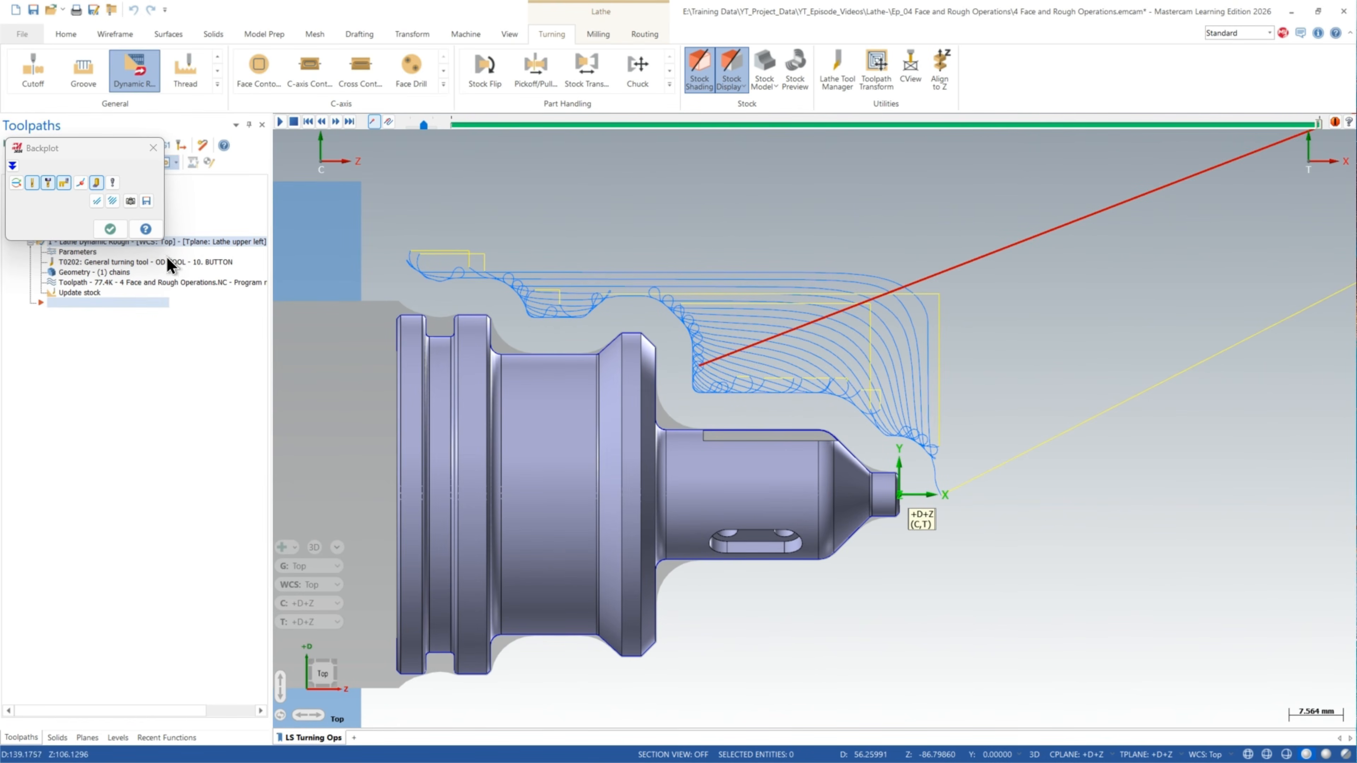
pyautogui.click(110, 228)
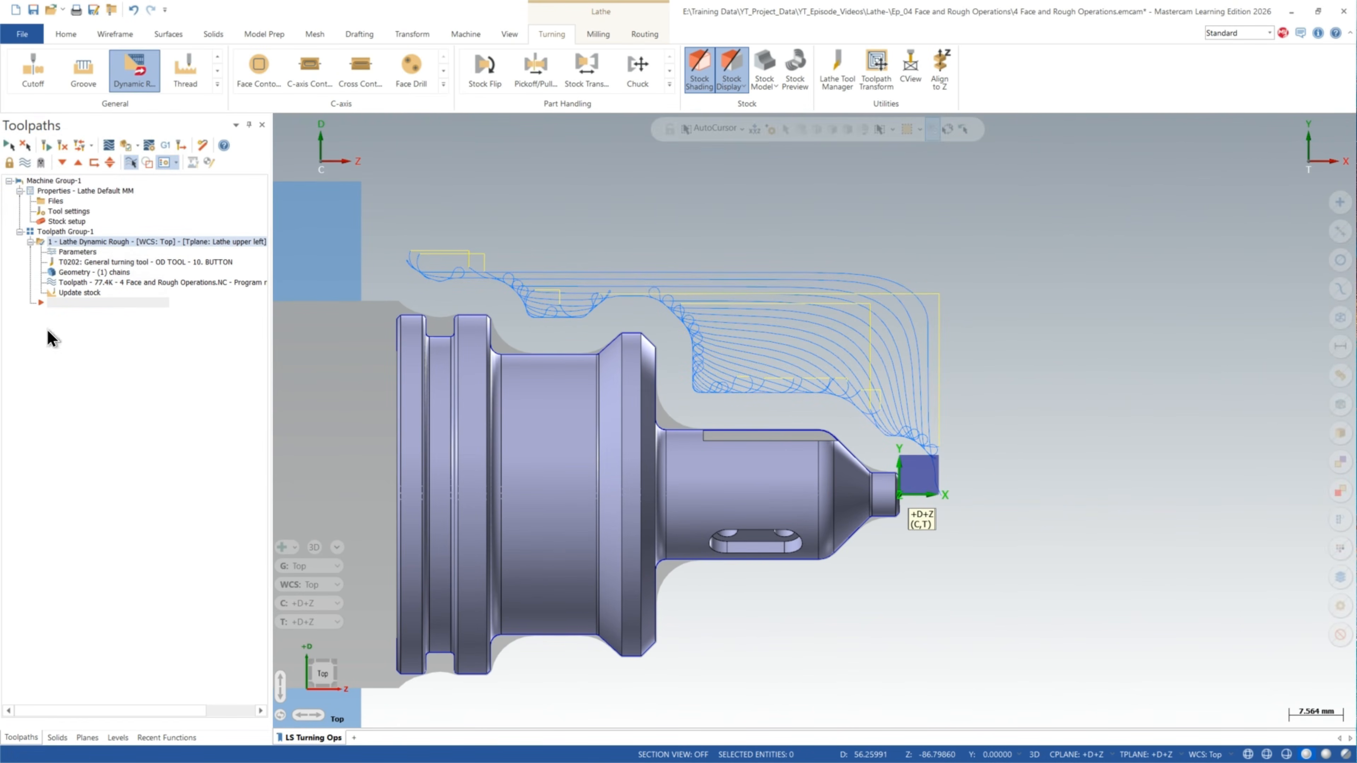
# Step: Keep the dynamic rough cutting method on Zig-zag, enable the semi-finish pass, and set its stepover to 0.2 mm
pyautogui.click(75, 252)
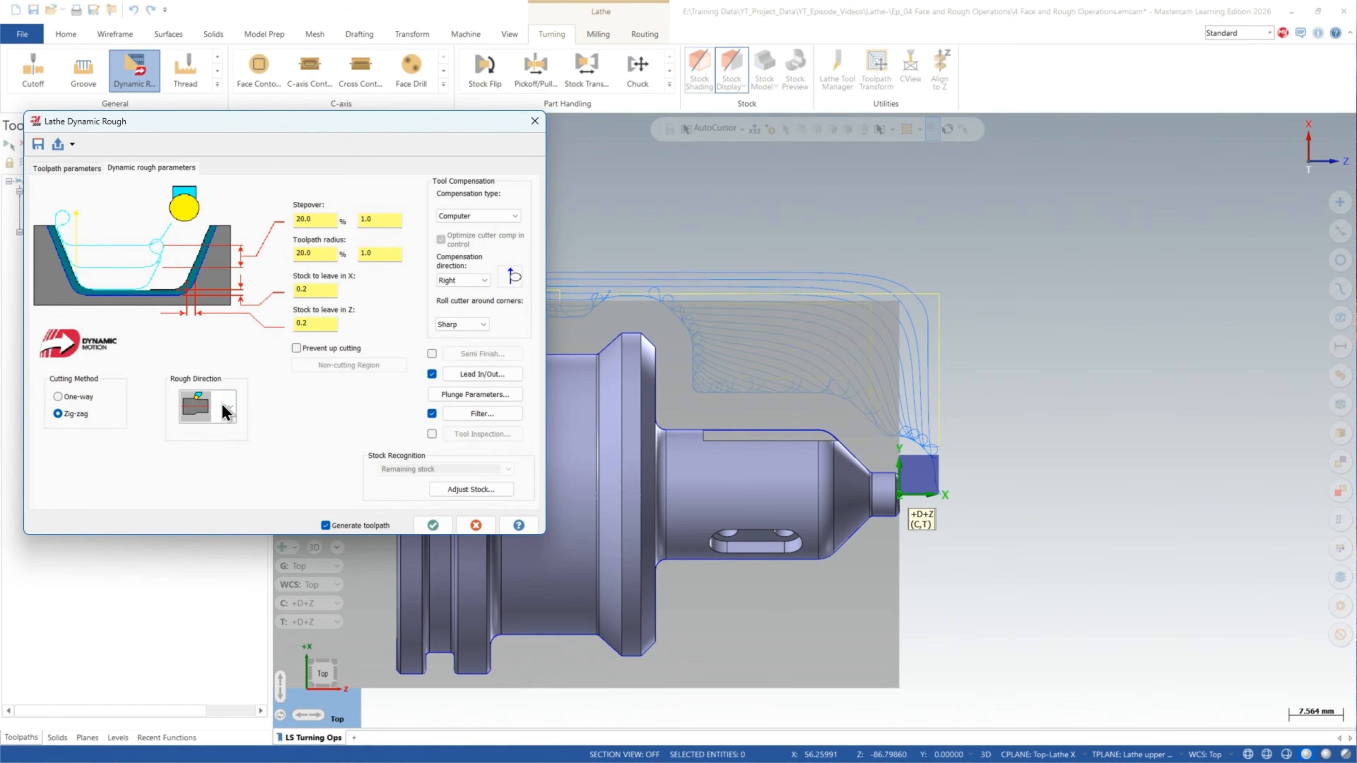
pyautogui.click(77, 396)
pyautogui.click(59, 414)
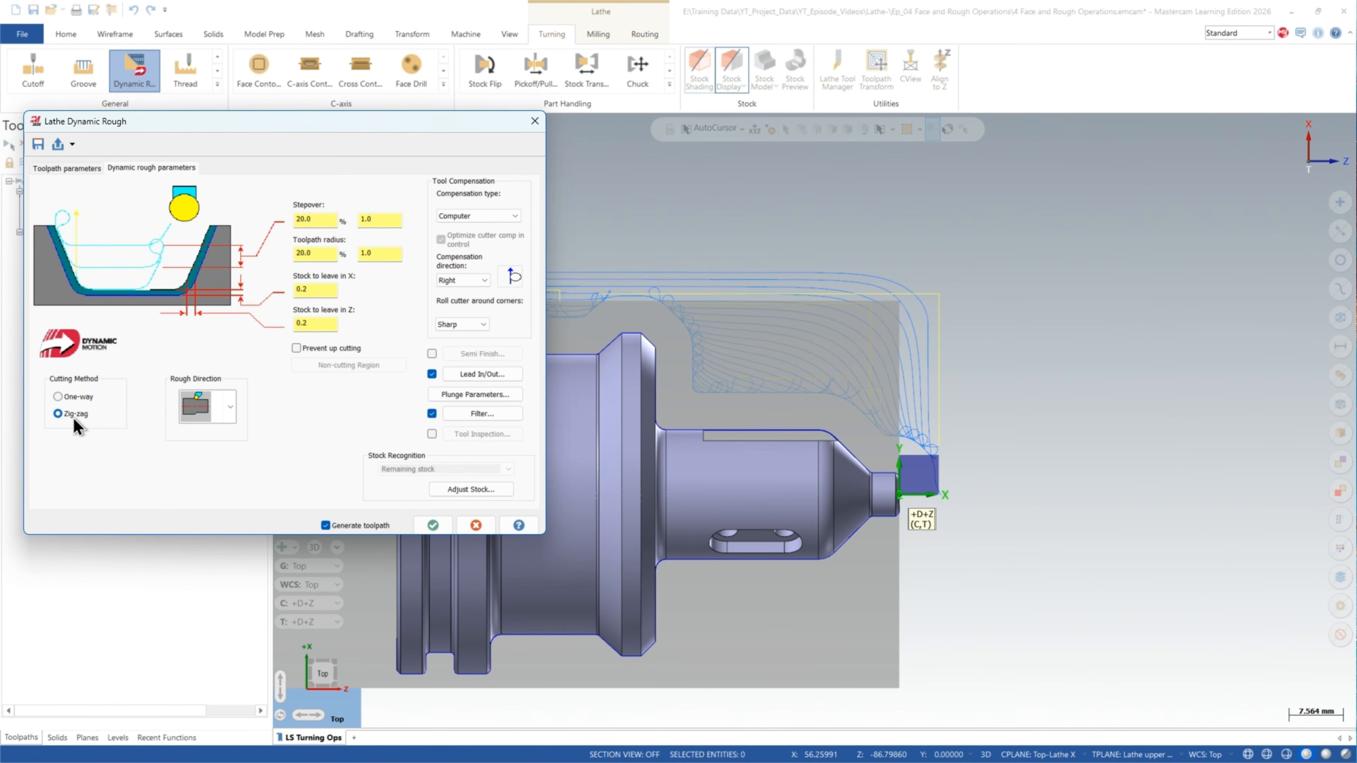
pyautogui.click(432, 353)
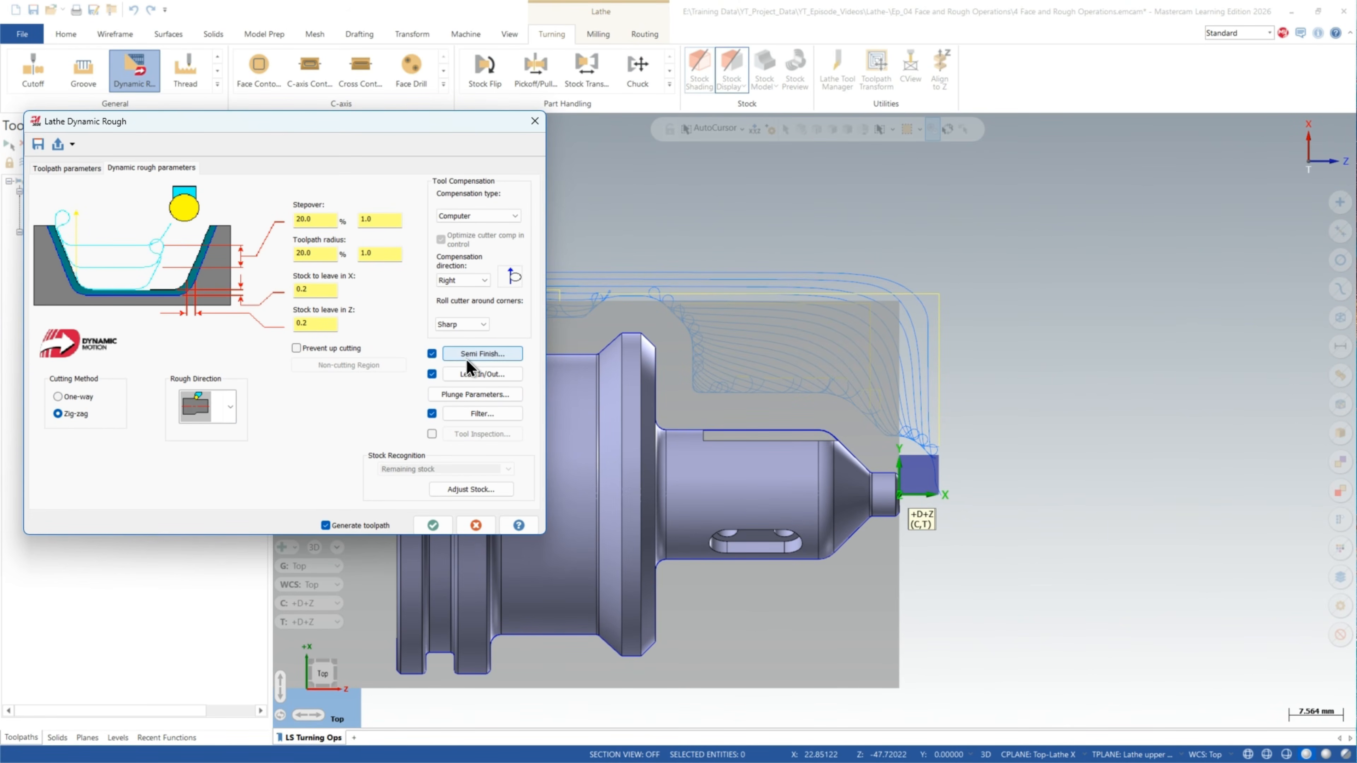
pyautogui.click(466, 356)
pyautogui.moveTo(128, 150); pyautogui.dragTo(183, 160)
pyautogui.doubleClick(240, 255)
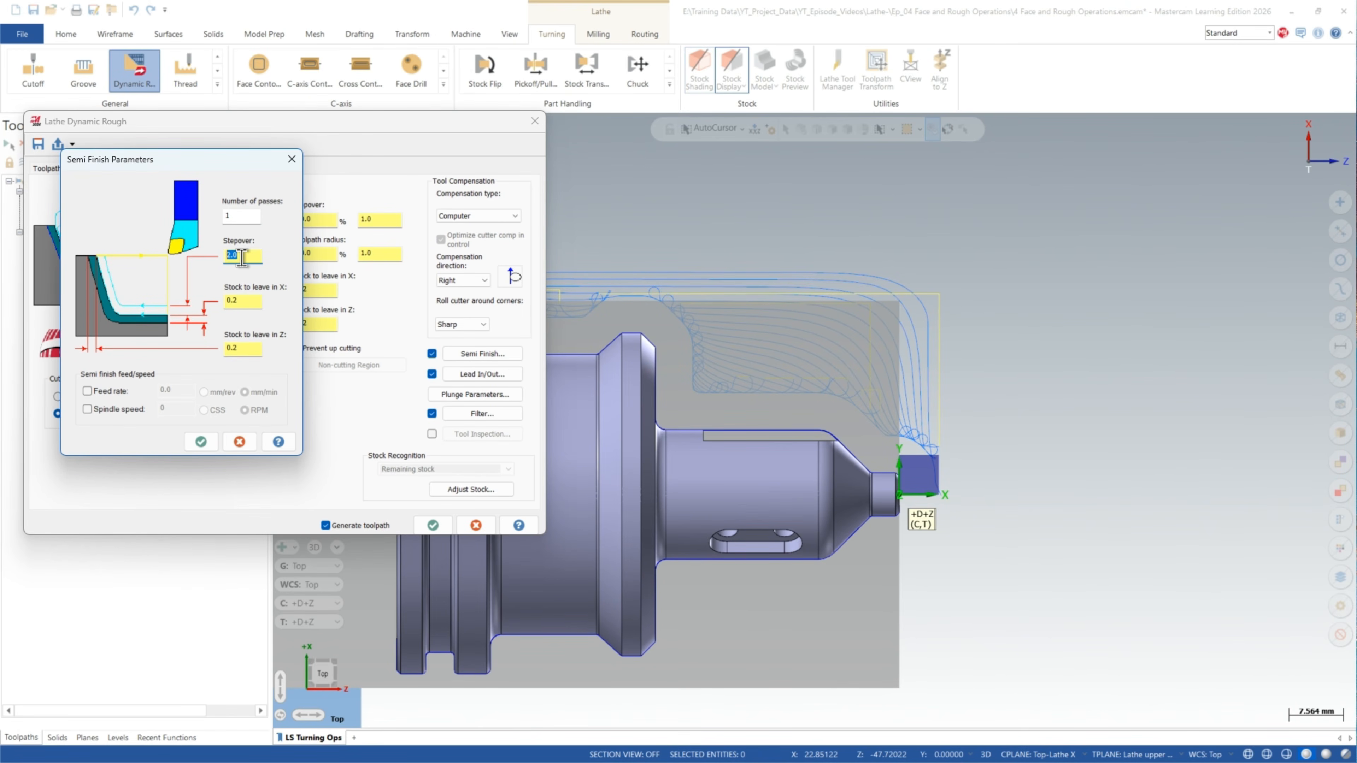
pyautogui.write('.2')
pyautogui.click(253, 299)
pyautogui.click(201, 442)
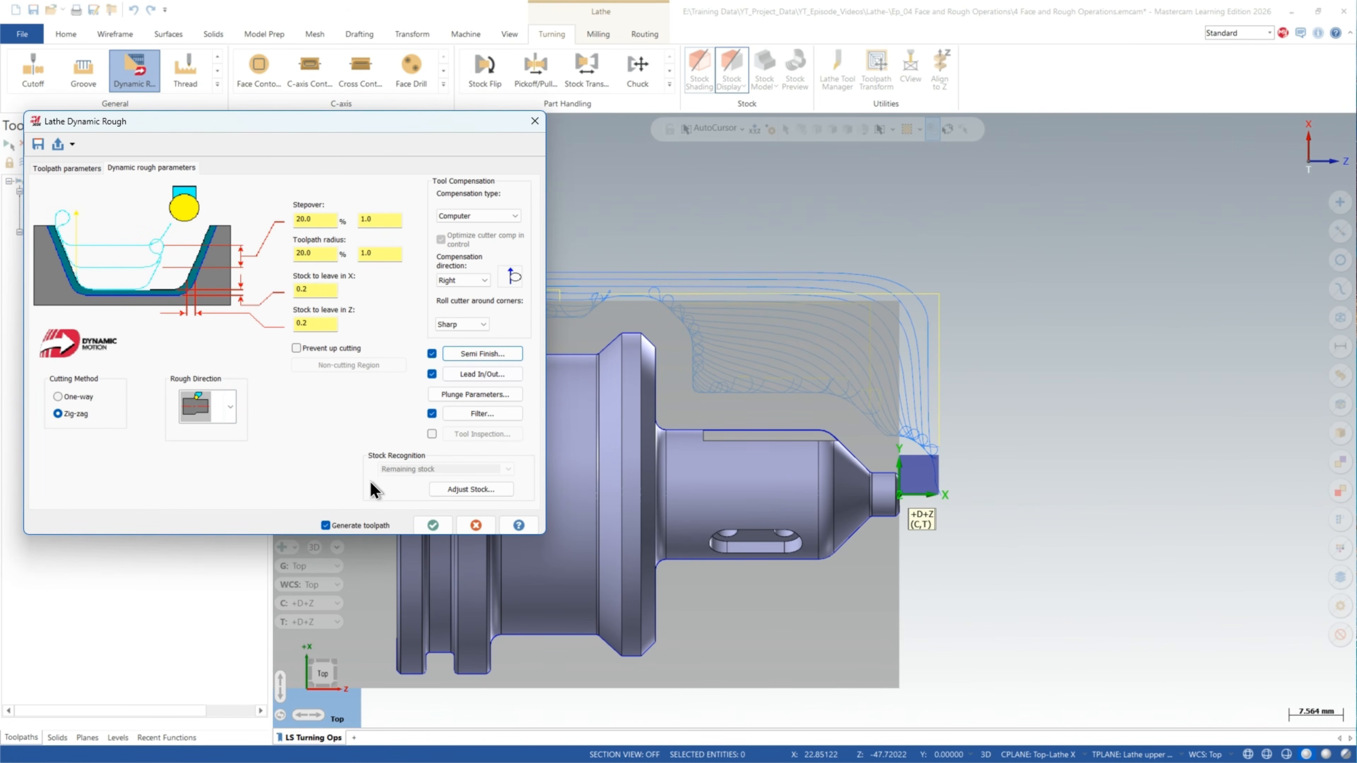
# Step: Regenerate the dynamic rough toolpath, ignoring the tool clearance warning and continuing past the stock collision warning
pyautogui.click(433, 525)
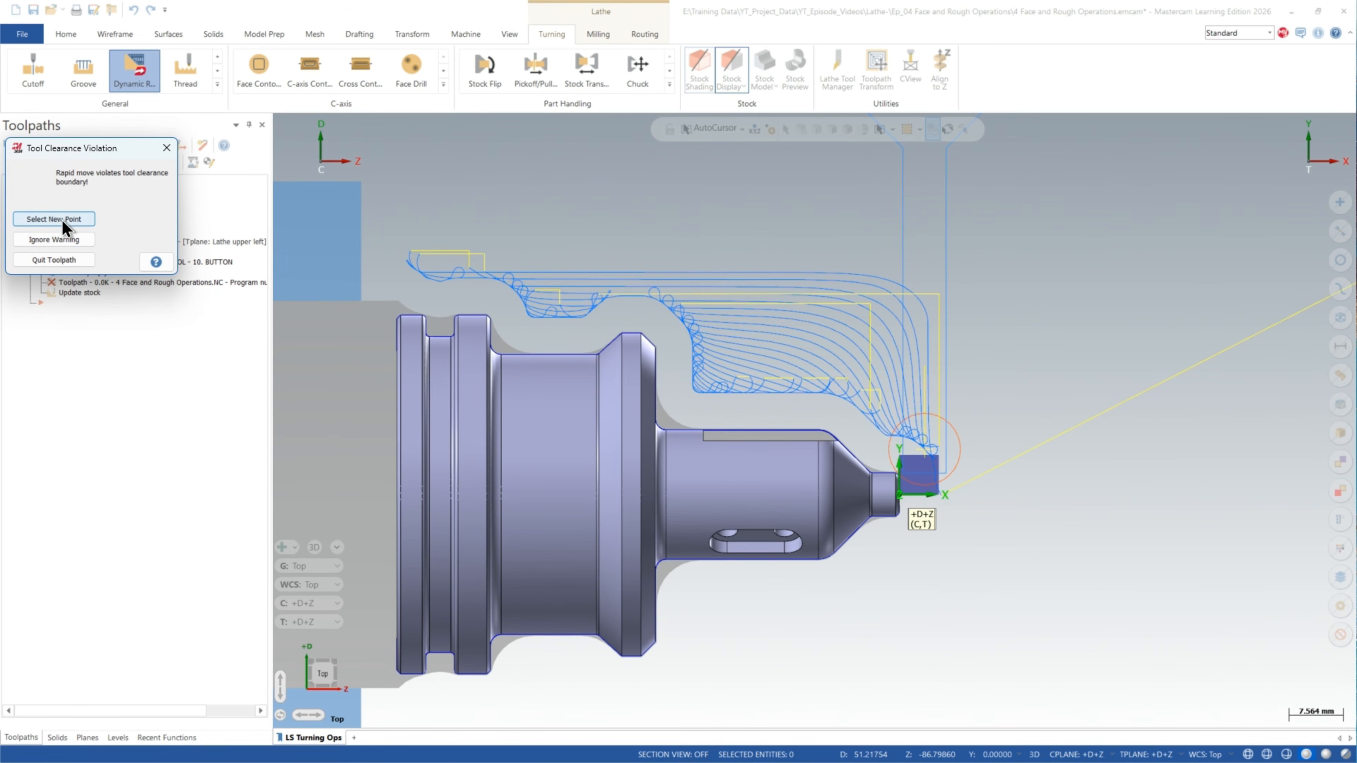
pyautogui.click(61, 241)
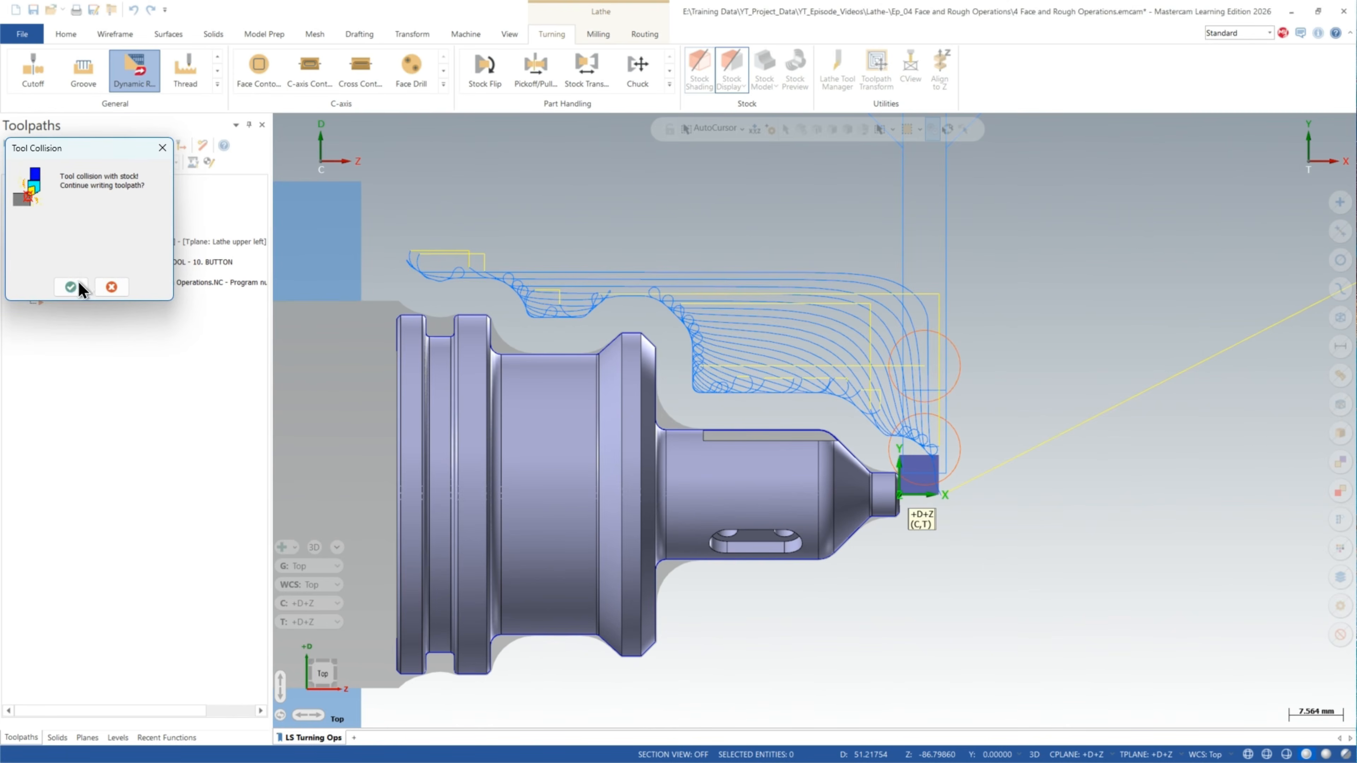
pyautogui.click(72, 286)
# Step: Review the roughing and semi-finish lead-in and lead-out settings of the dynamic rough operation
pyautogui.click(80, 255)
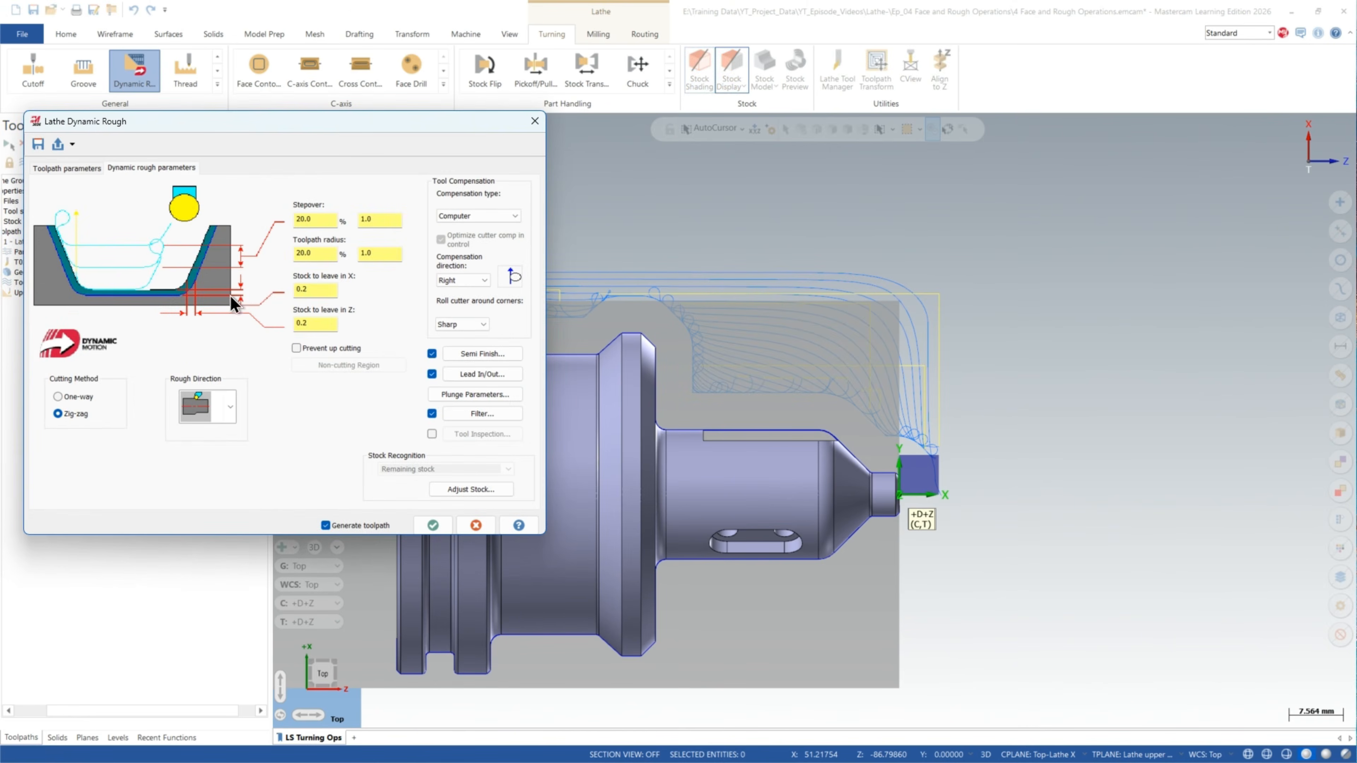
pyautogui.click(472, 375)
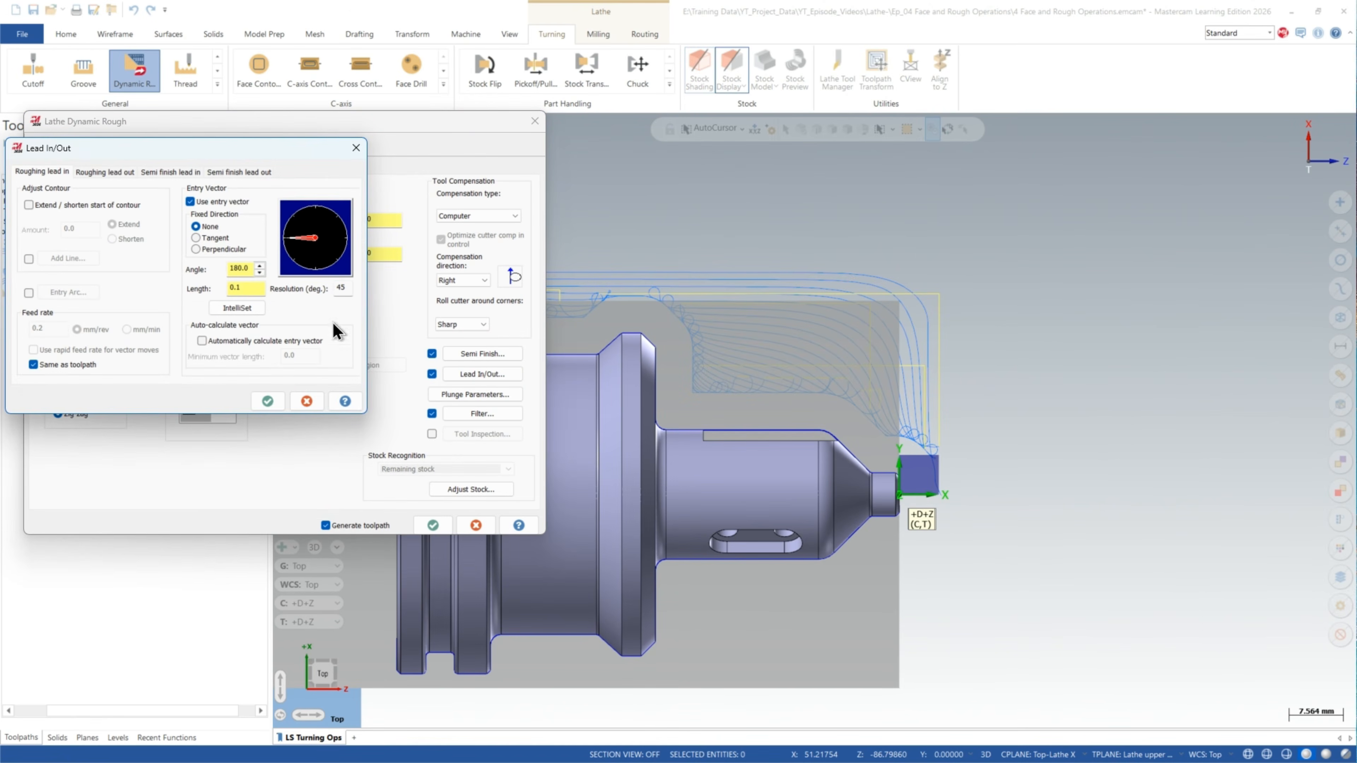
pyautogui.moveTo(205, 154); pyautogui.dragTo(288, 150)
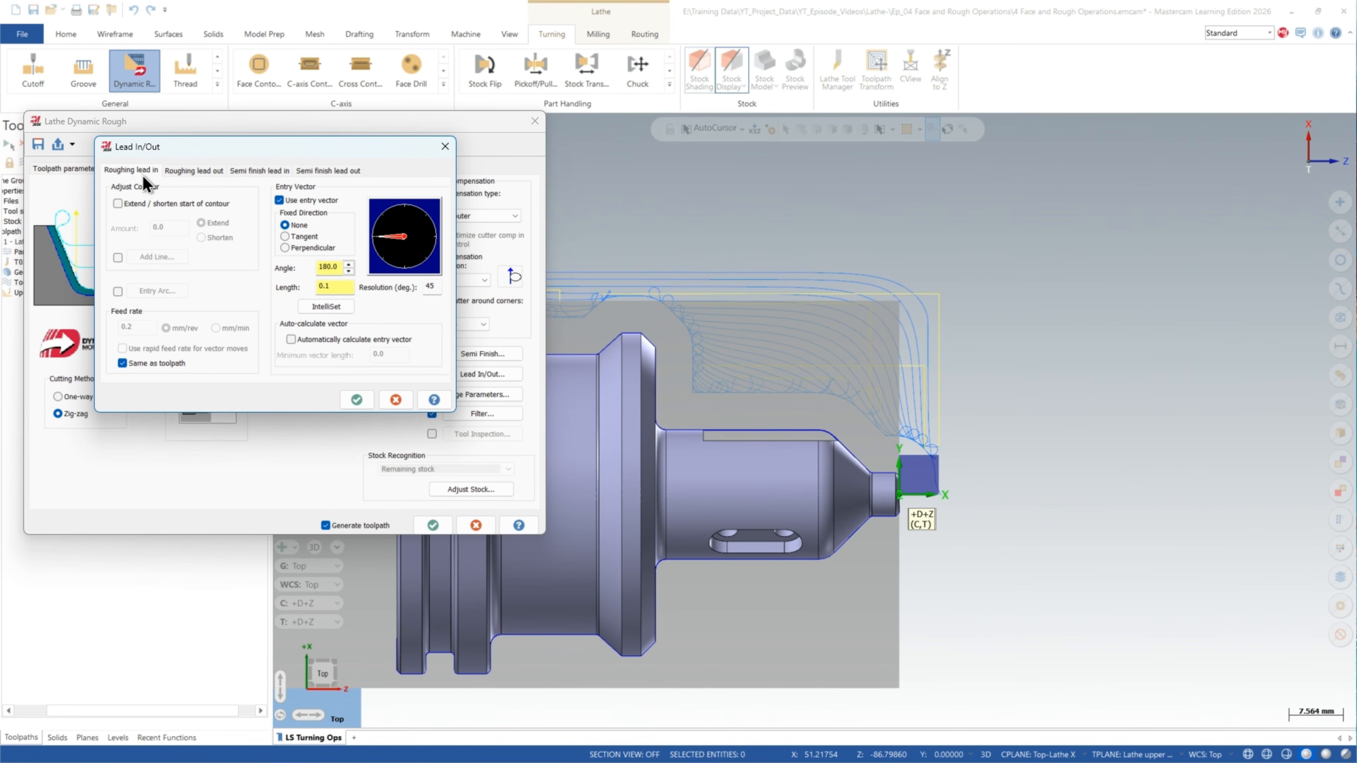
pyautogui.click(192, 171)
pyautogui.click(259, 171)
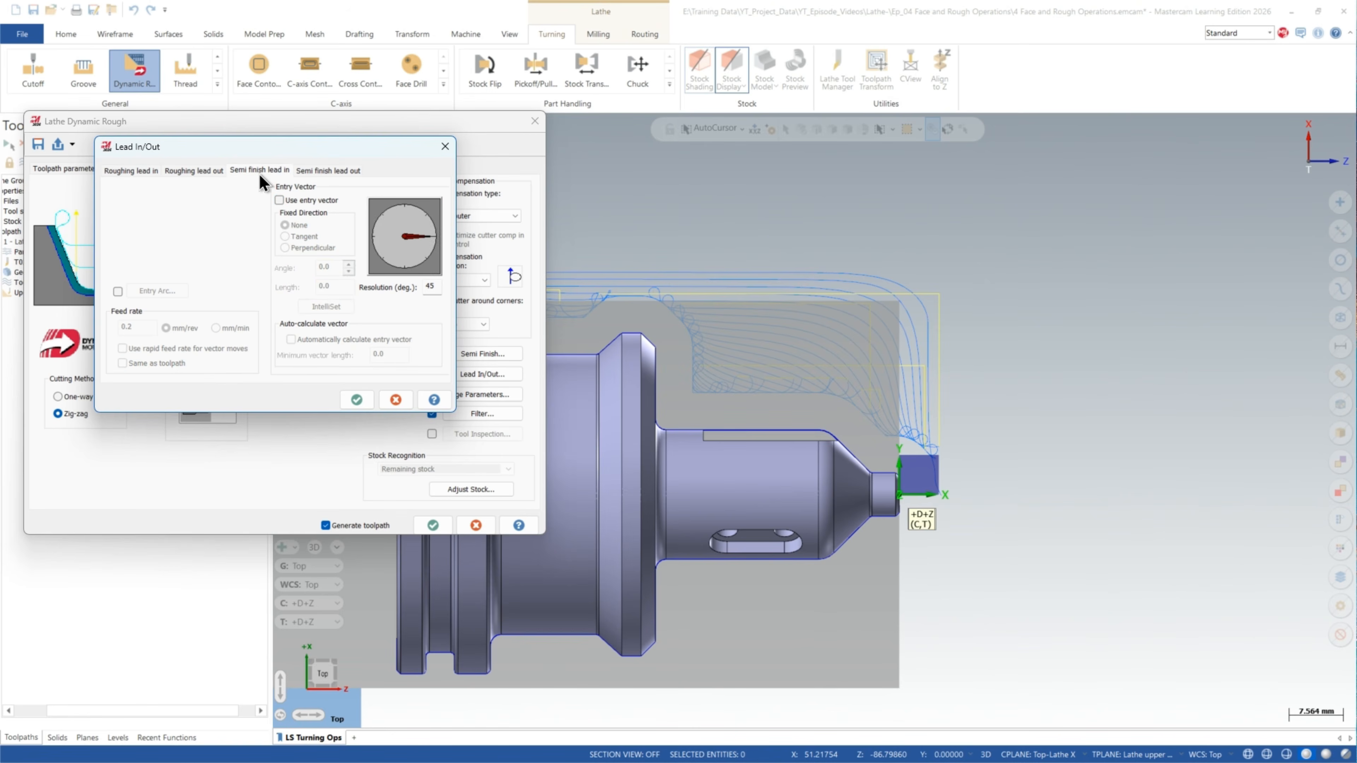
pyautogui.click(320, 171)
pyautogui.click(261, 178)
pyautogui.click(144, 171)
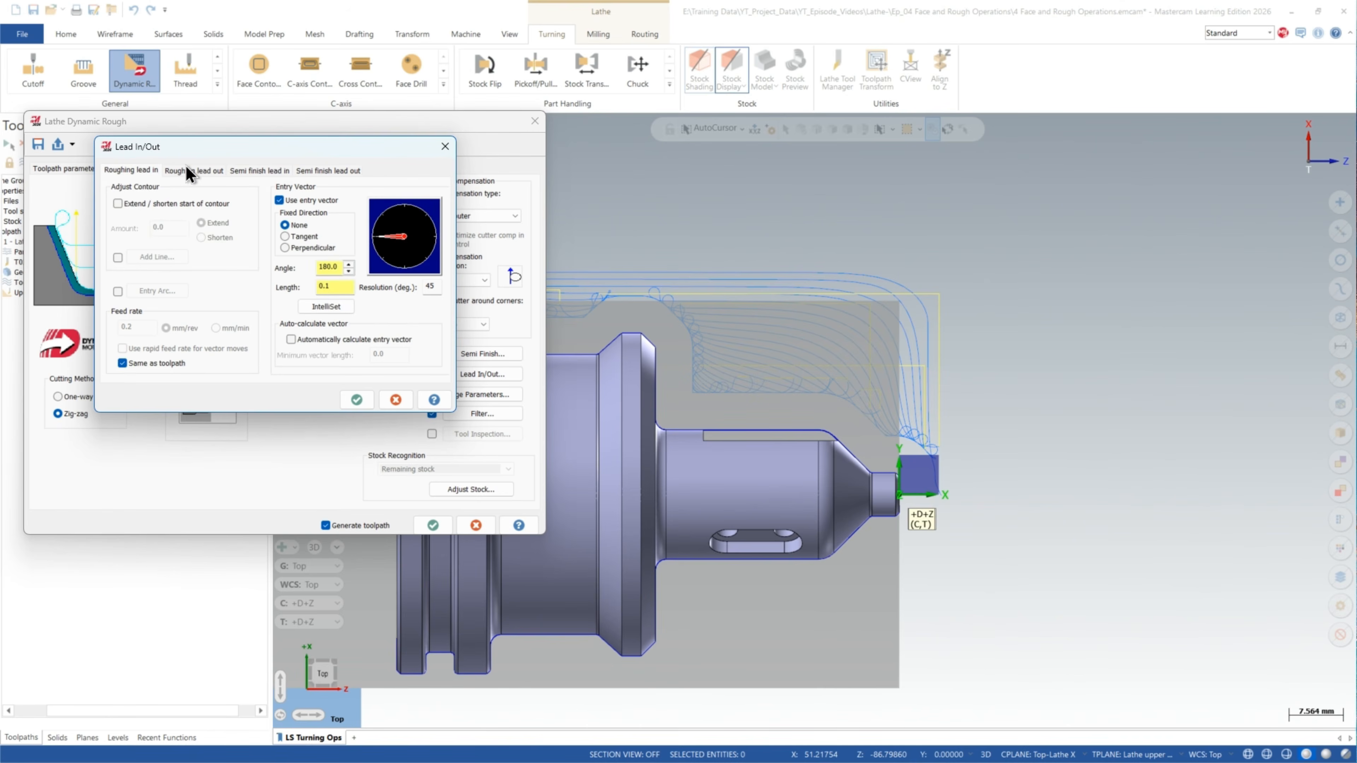
# Step: Enable the semi-finish lead-in entry vector with an angle of -135 degrees and a length of 2 mm
pyautogui.click(260, 170)
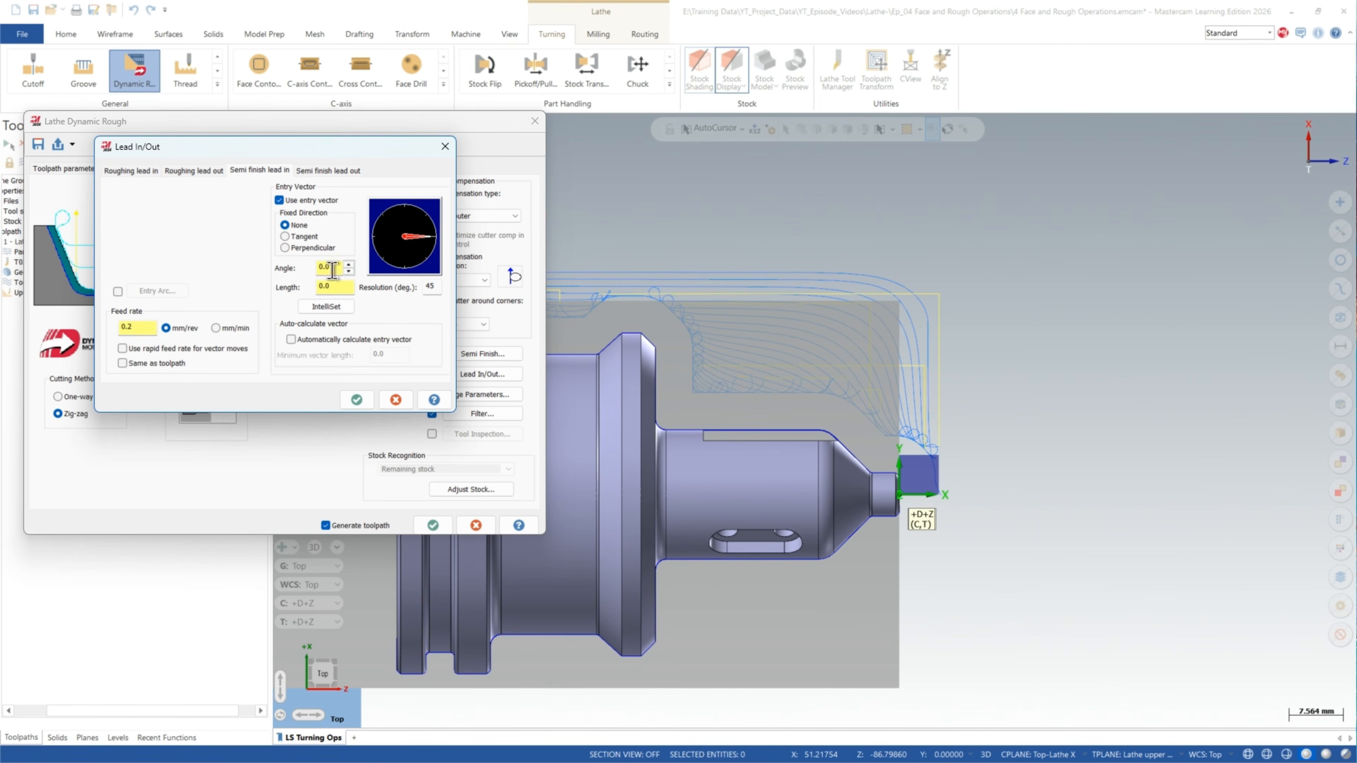
pyautogui.click(386, 260)
pyautogui.click(345, 284)
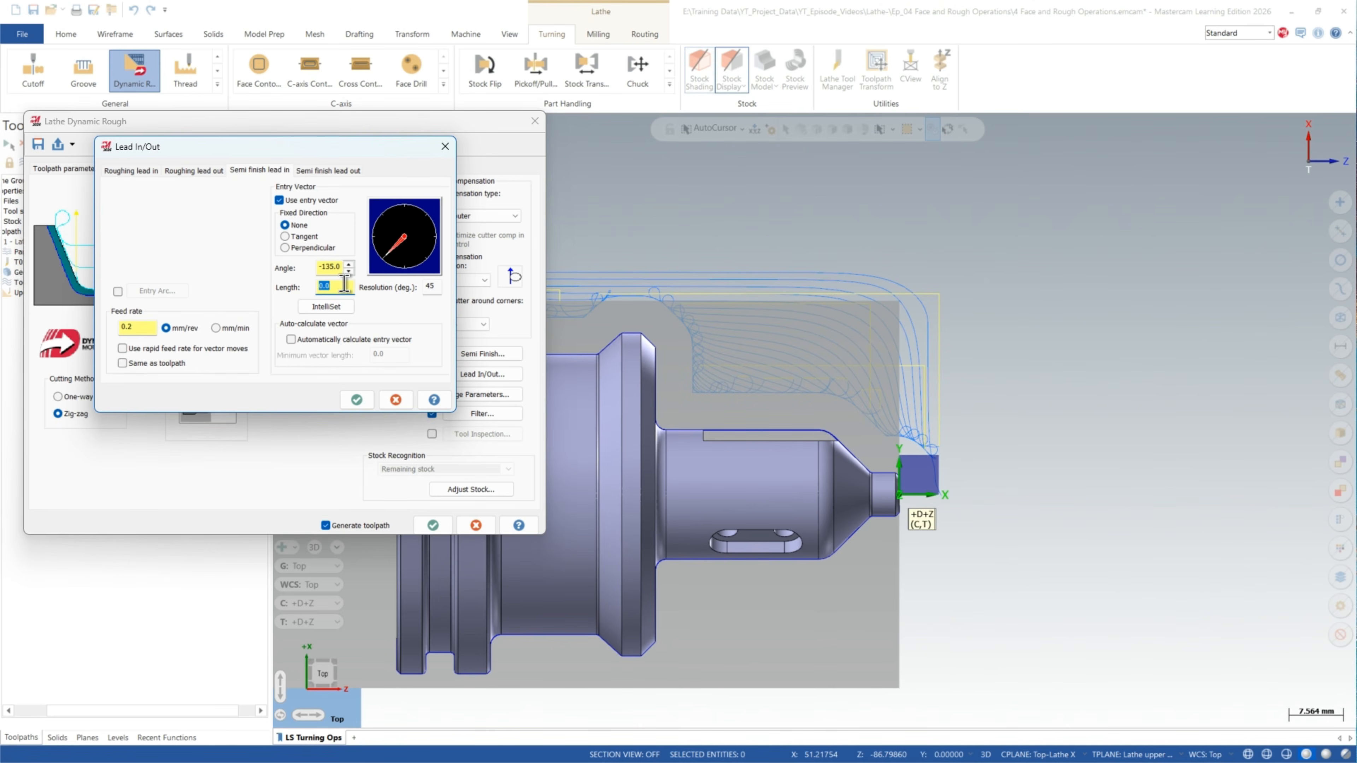
pyautogui.write('2')
pyautogui.press('Return')
# Step: Enable the semi-finish lead-out exit vector at 45 degrees with a length of 1.0 mm, and regenerate the toolpath
pyautogui.click(314, 171)
pyautogui.click(290, 200)
pyautogui.click(426, 219)
pyautogui.doubleClick(332, 289)
pyautogui.write('1.0')
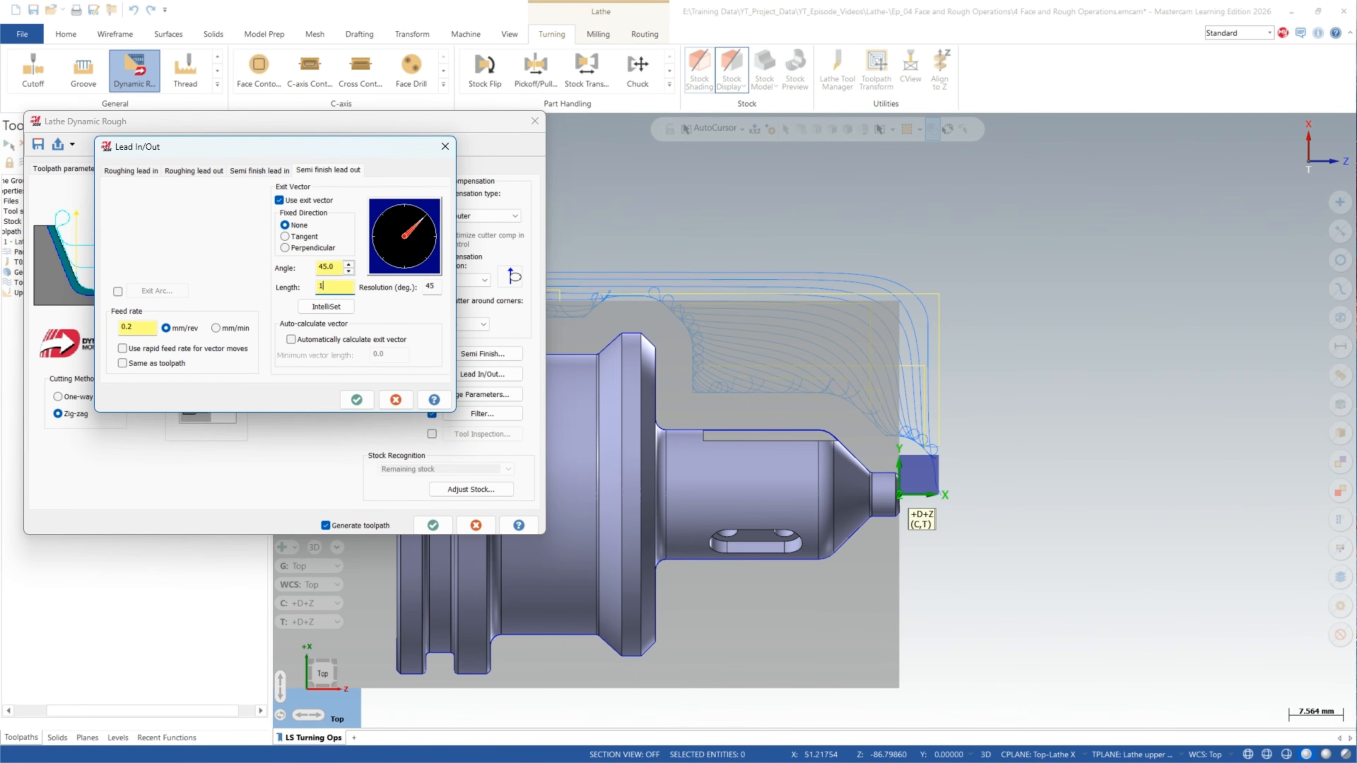
pyautogui.click(357, 398)
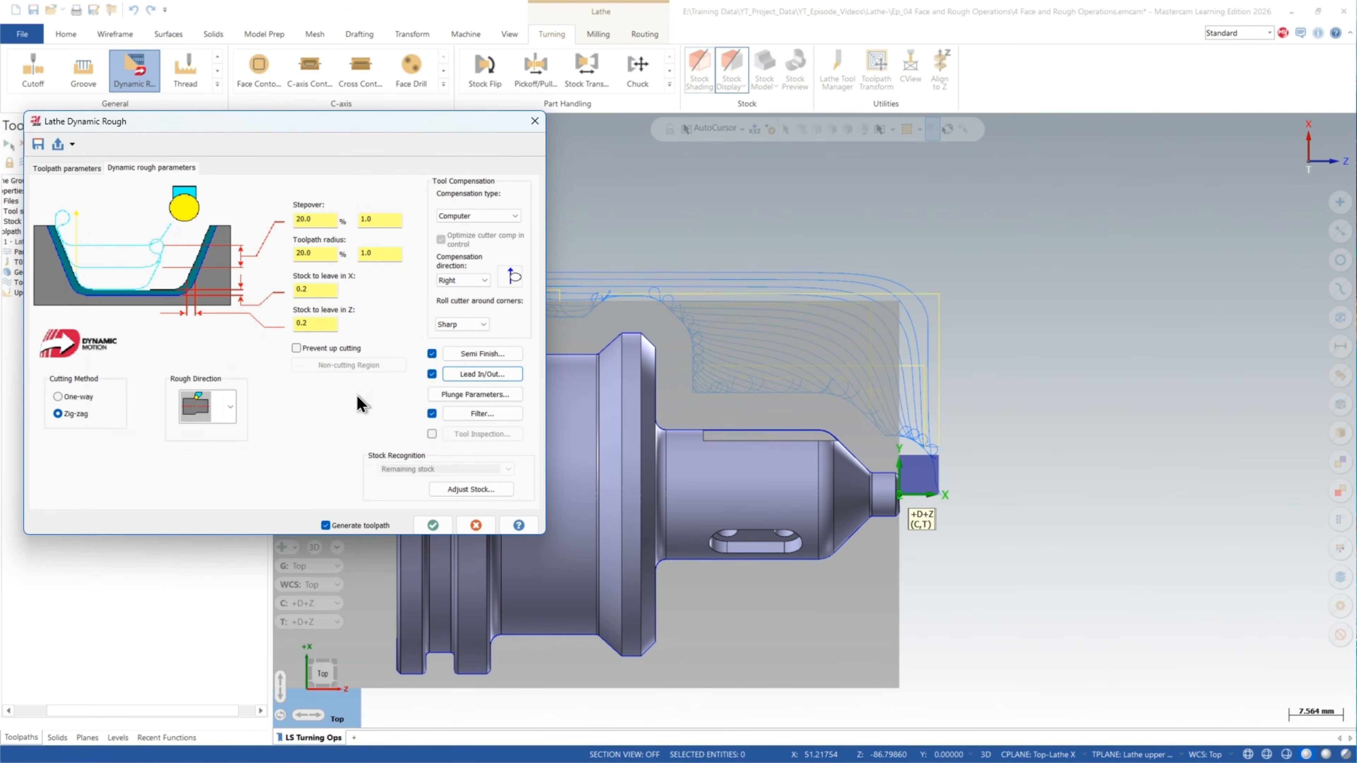
pyautogui.click(433, 525)
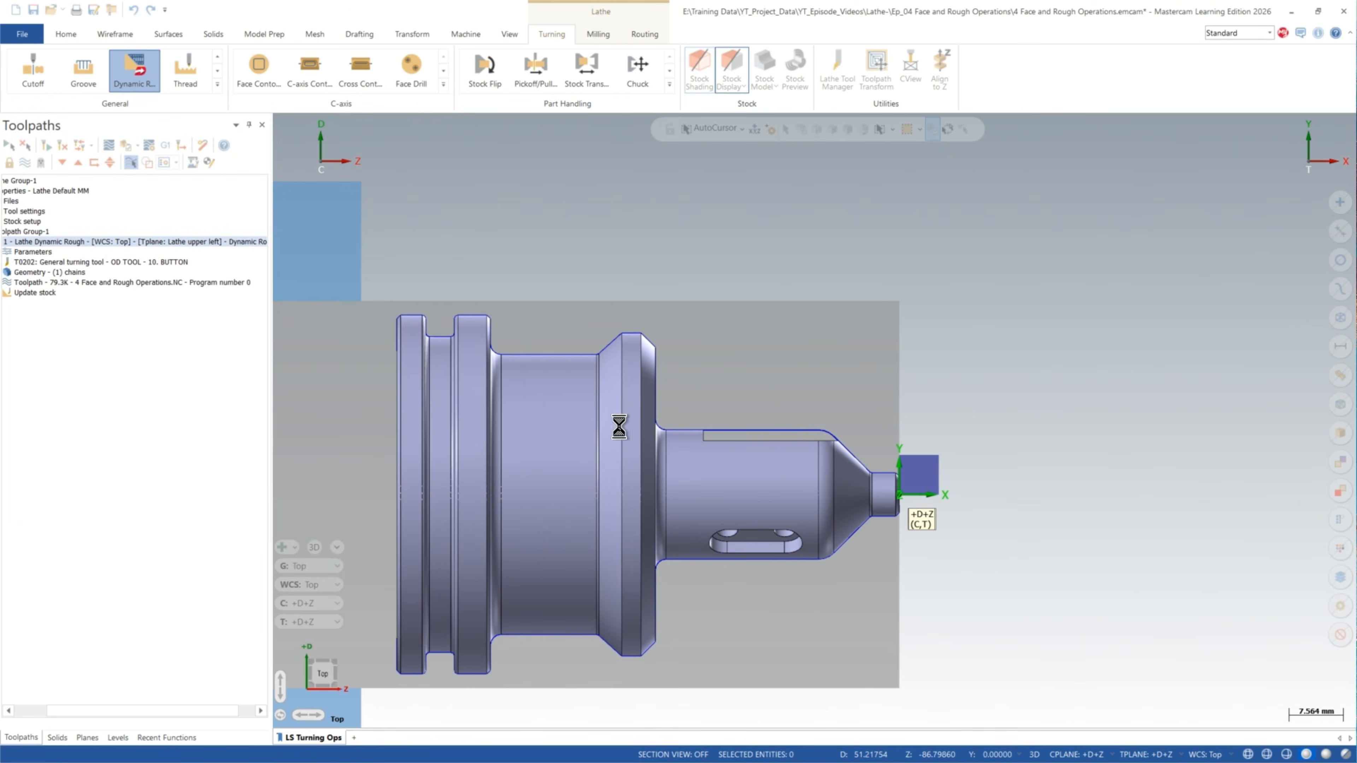
# Step: Examine the semi-finish entry move near the part's front end and the other lead moves along the toolpath
pyautogui.scroll(-1, 801, 389)
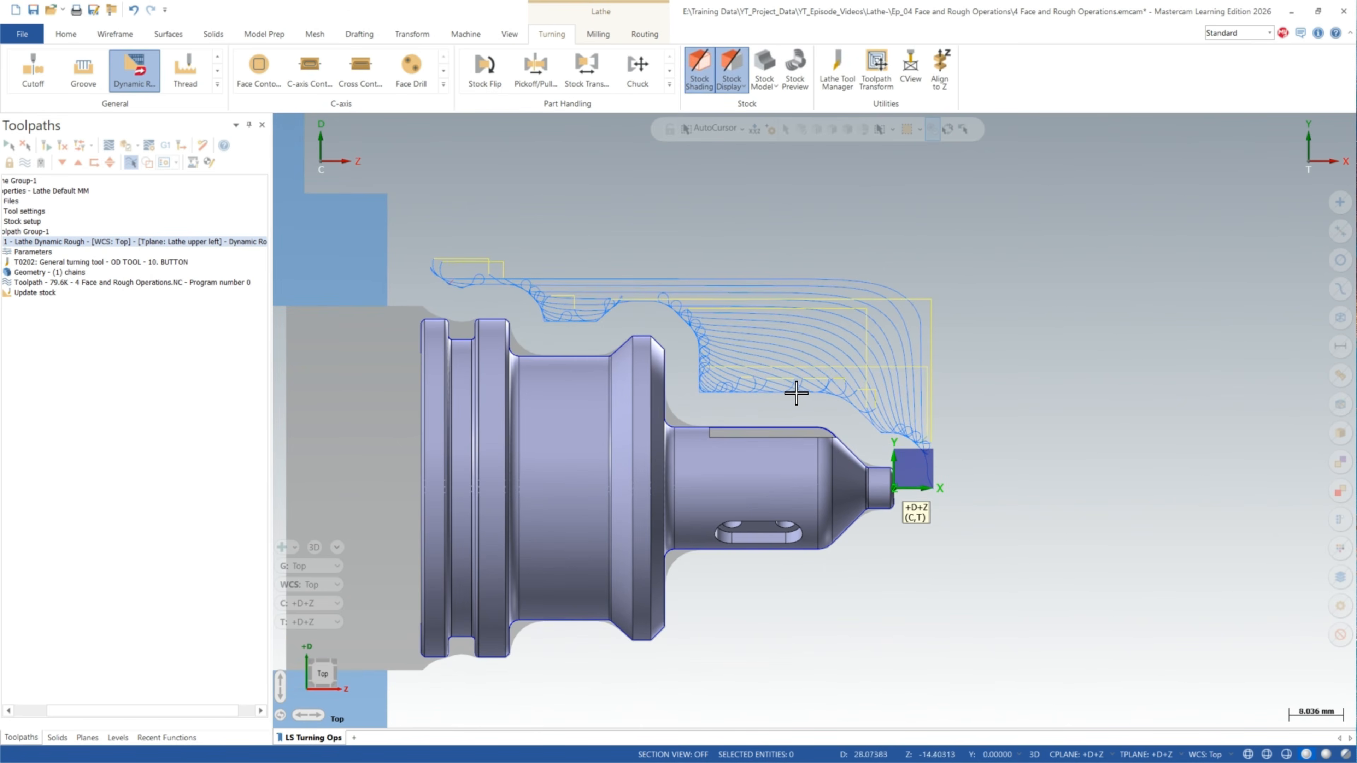
pyautogui.scroll(10, 933, 460)
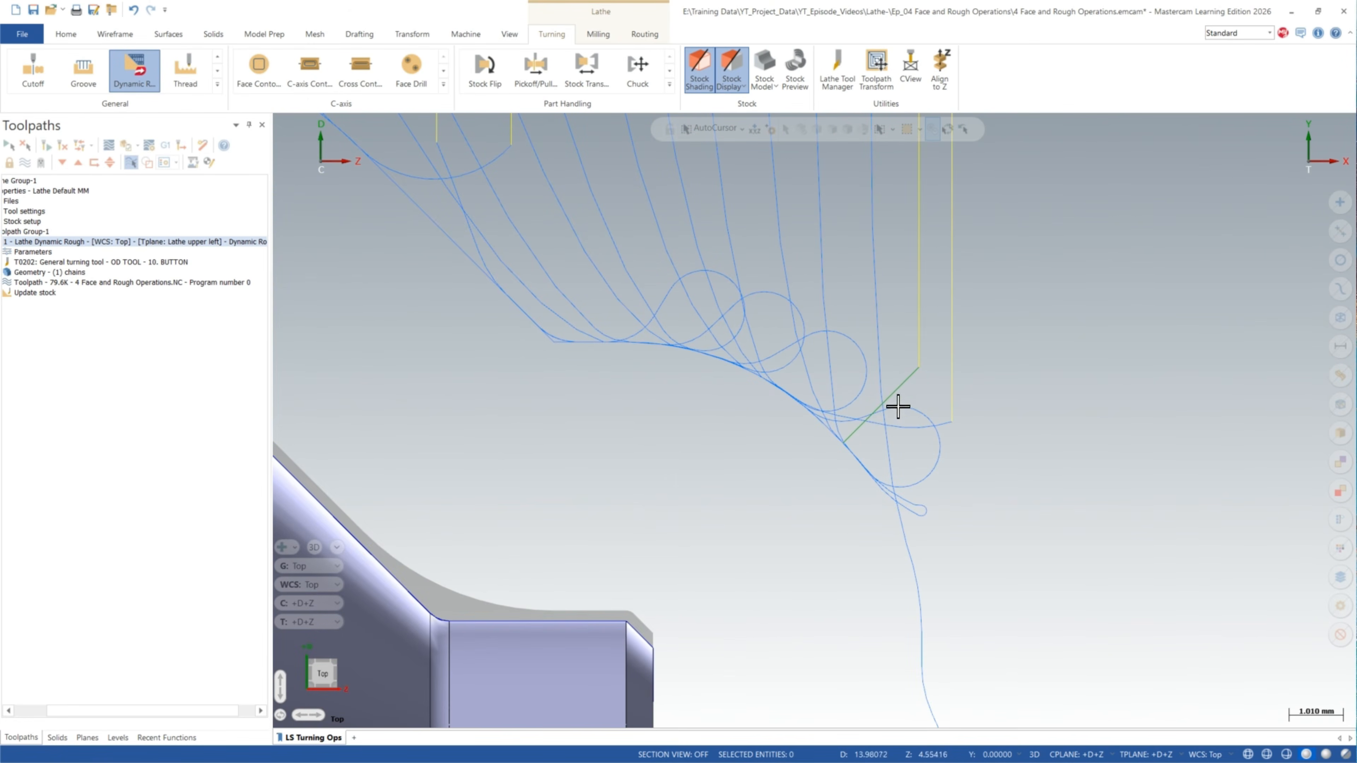
pyautogui.scroll(-2, 891, 410)
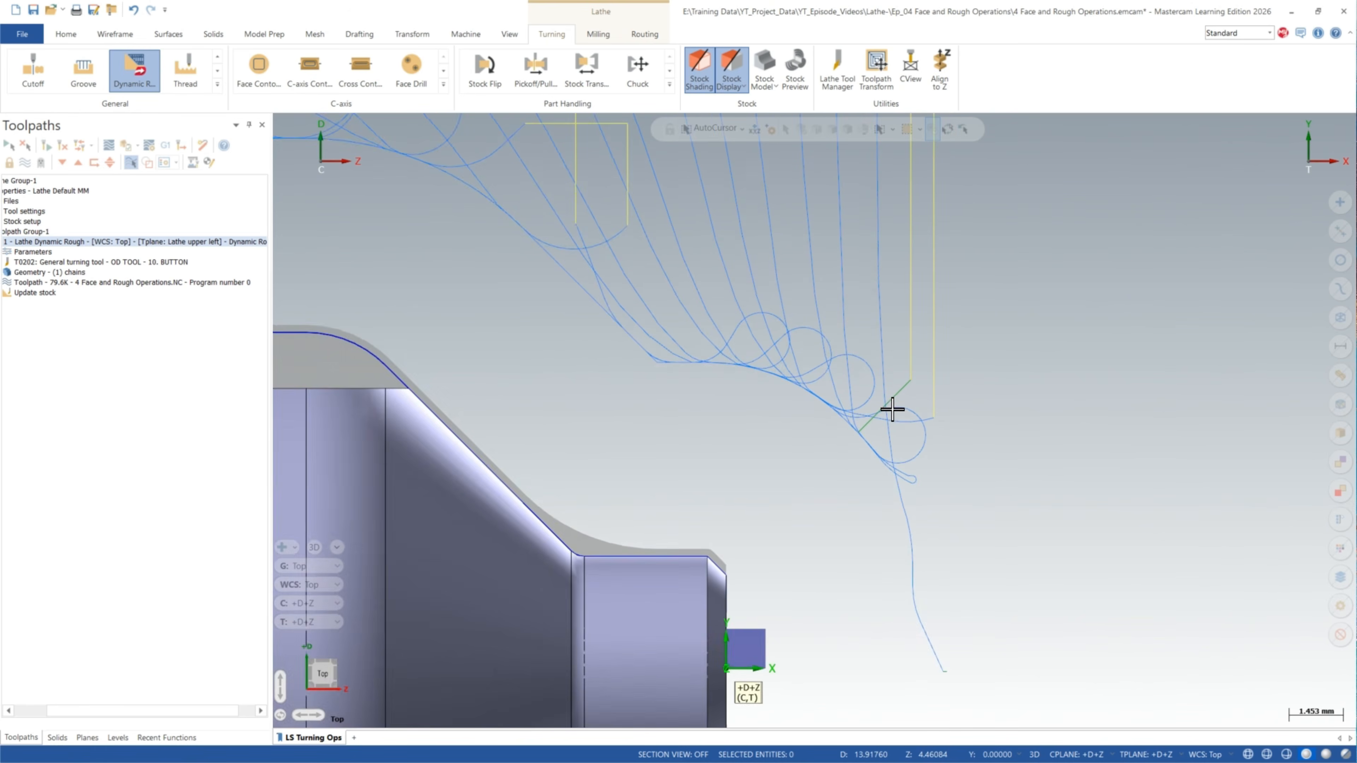
pyautogui.scroll(-5, 869, 475)
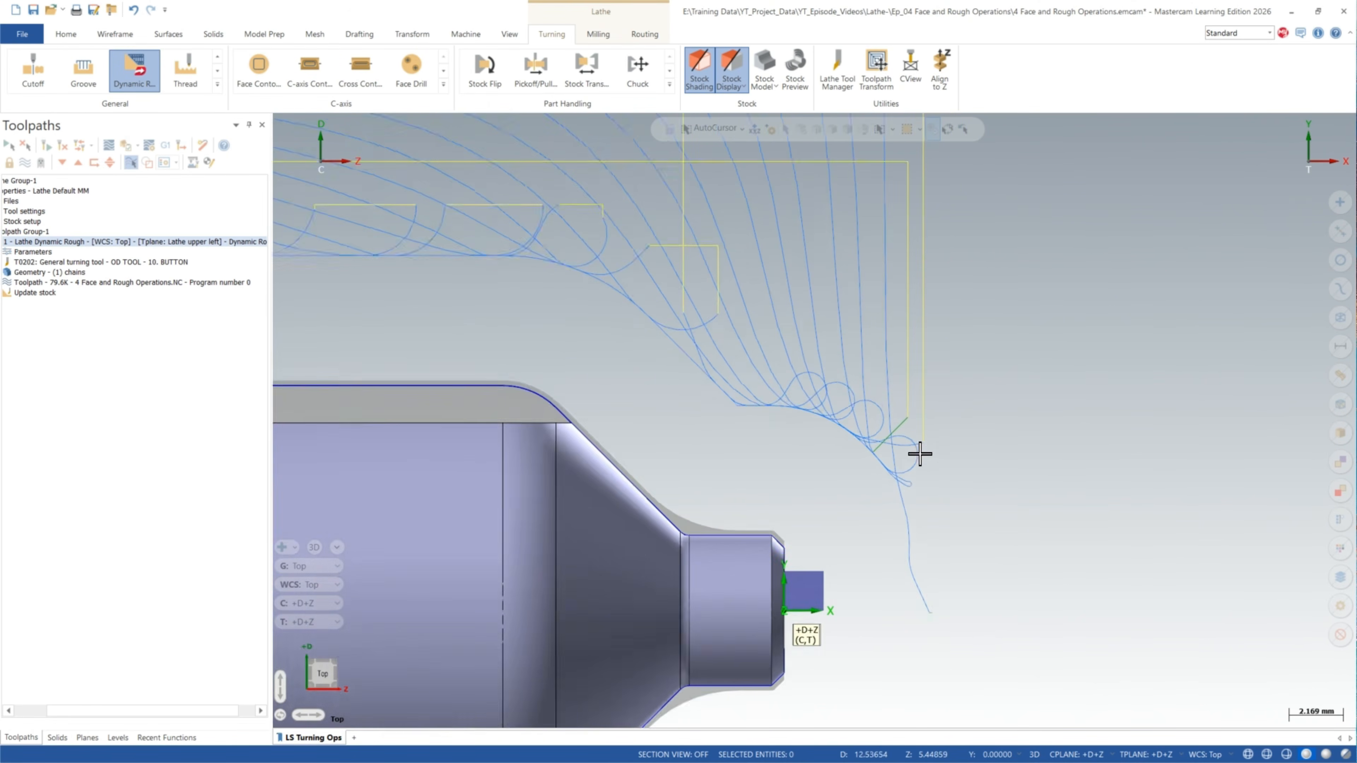
pyautogui.scroll(10, 621, 340)
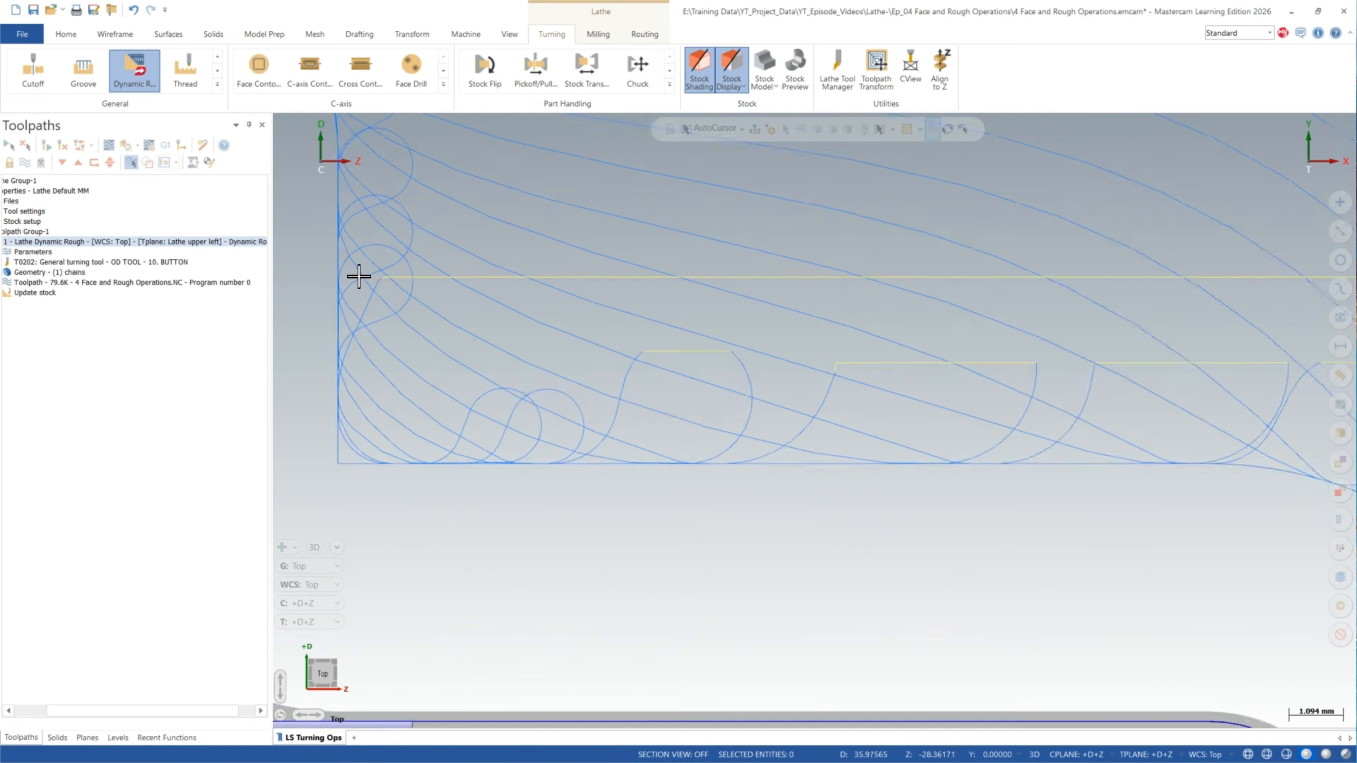
pyautogui.scroll(6, 361, 276)
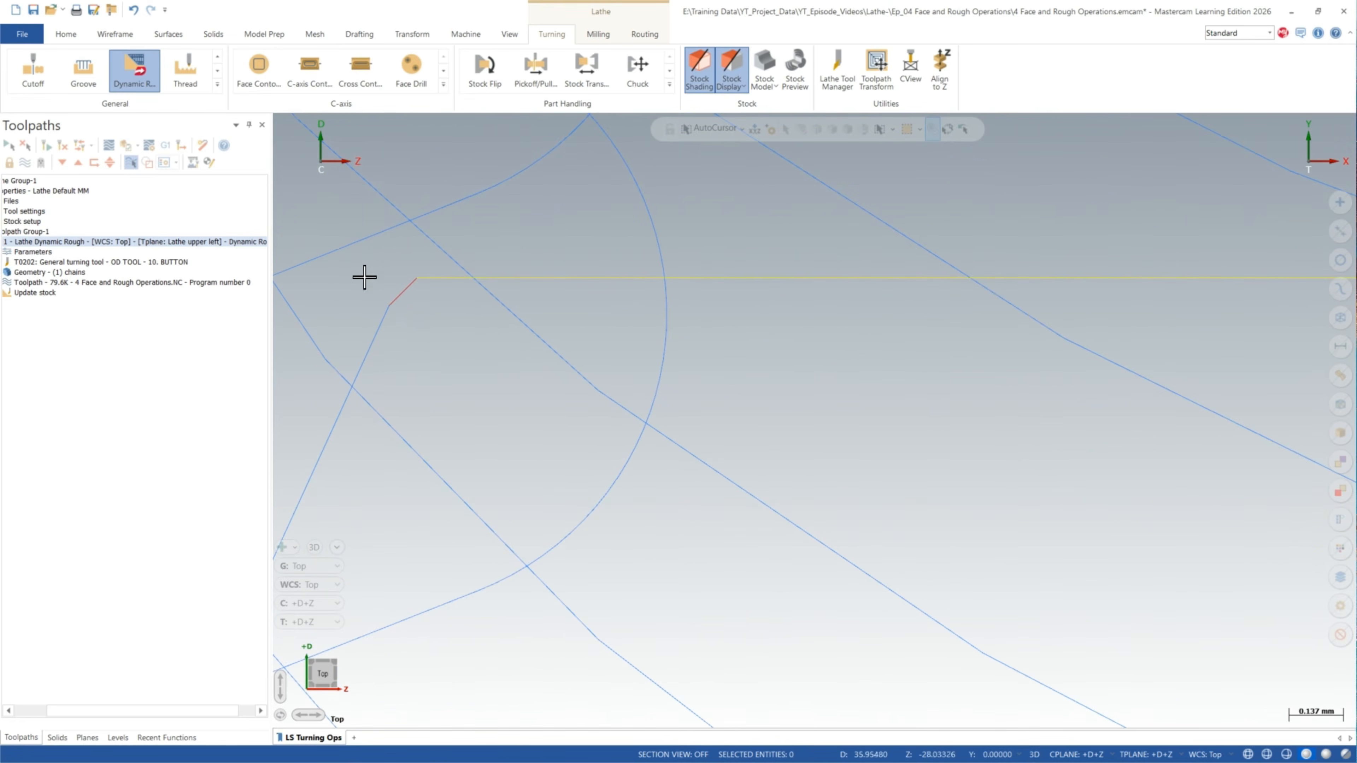
pyautogui.scroll(-4, 474, 331)
pyautogui.rightClick(575, 319)
pyautogui.click(621, 388)
pyautogui.scroll(-4, 619, 380)
pyautogui.scroll(-1, 782, 258)
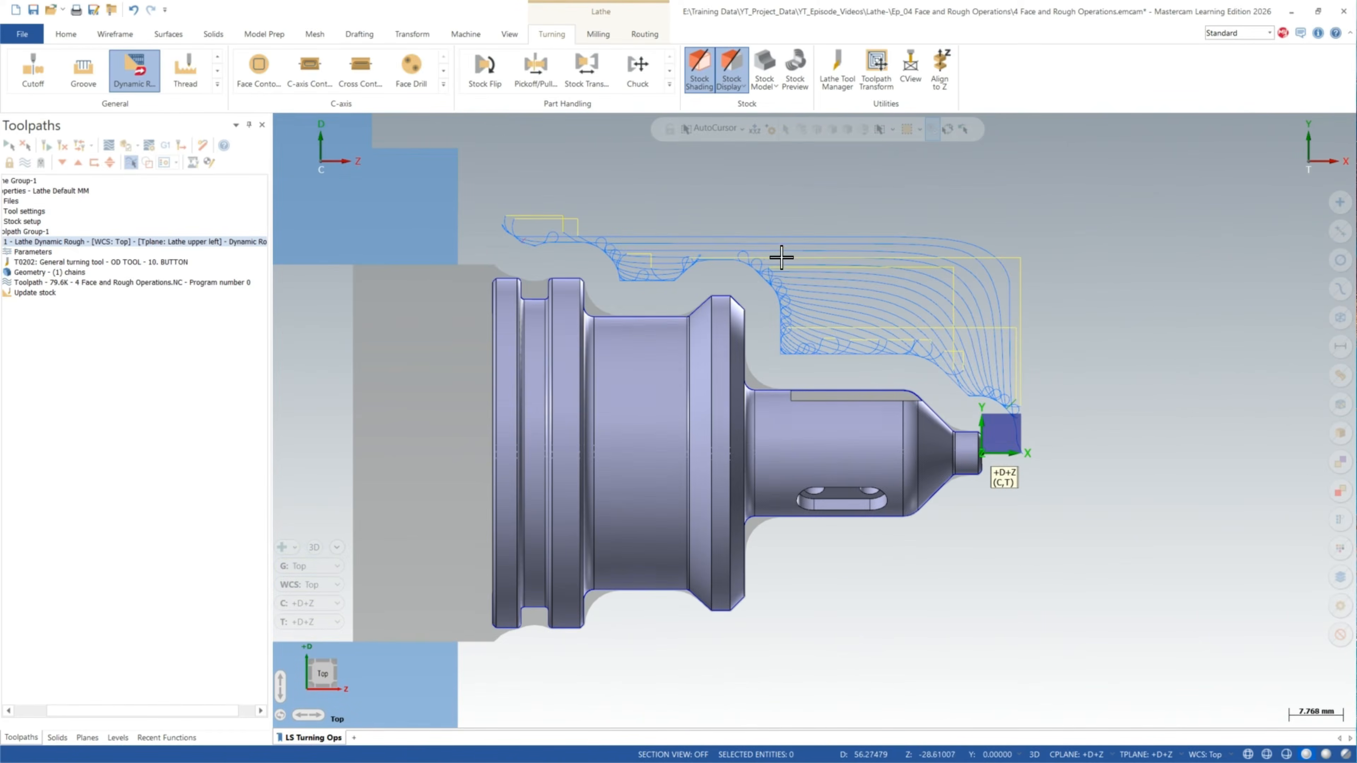
# Step: Backplot the dynamic rough toolpath through the semi-finish pass, and close the backplot
pyautogui.moveTo(181, 710); pyautogui.dragTo(101, 719)
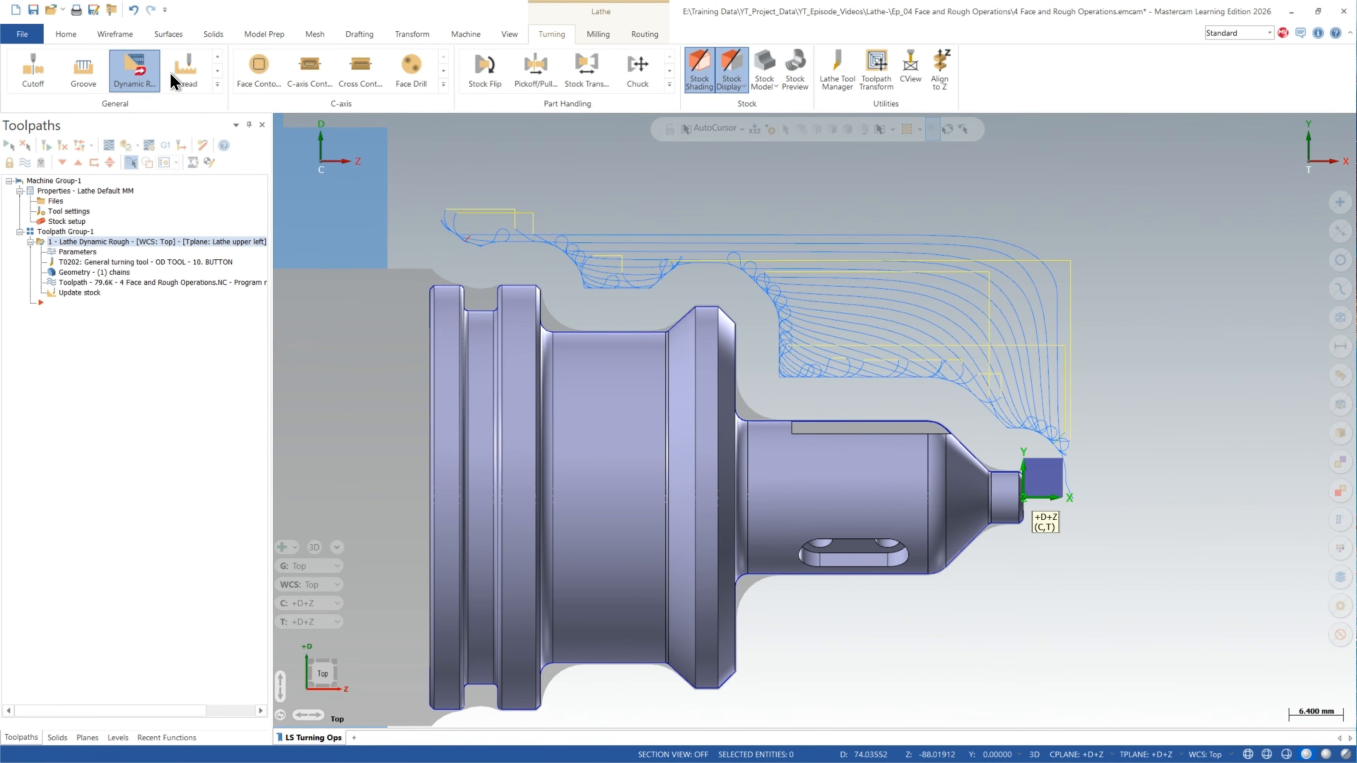
pyautogui.click(116, 149)
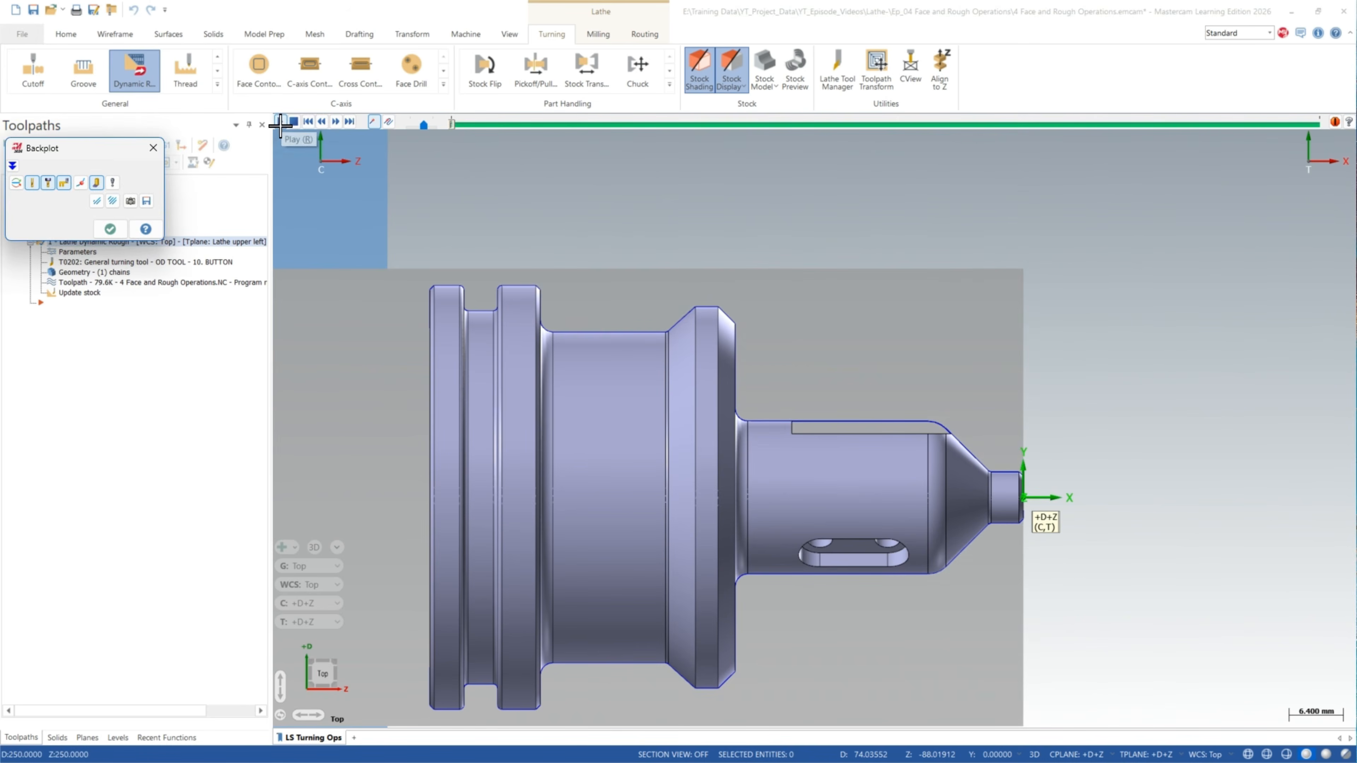
pyautogui.click(280, 122)
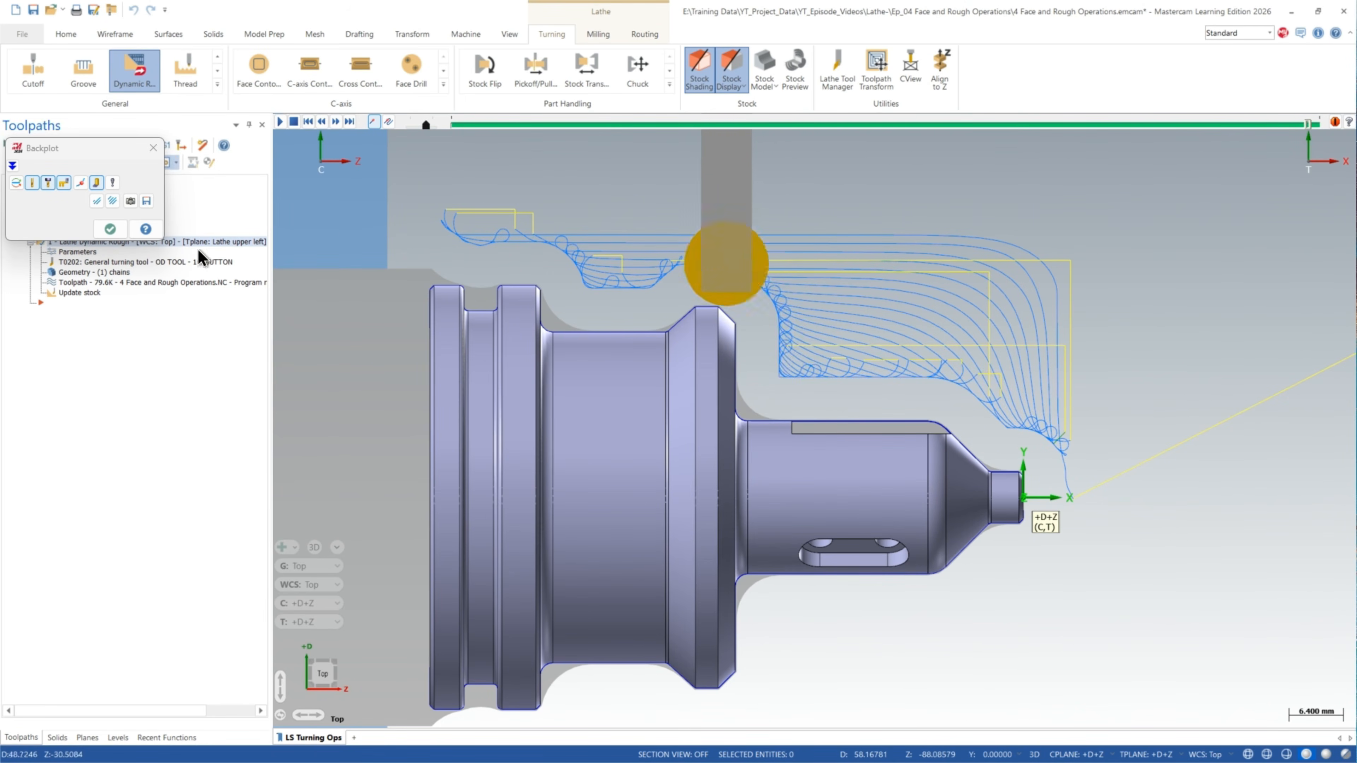
pyautogui.click(110, 229)
# Step: Try to assign the T0101 R0.8 OD Rough Right 80 deg. tool to the dynamic rough operation, and discard the change
pyautogui.click(69, 252)
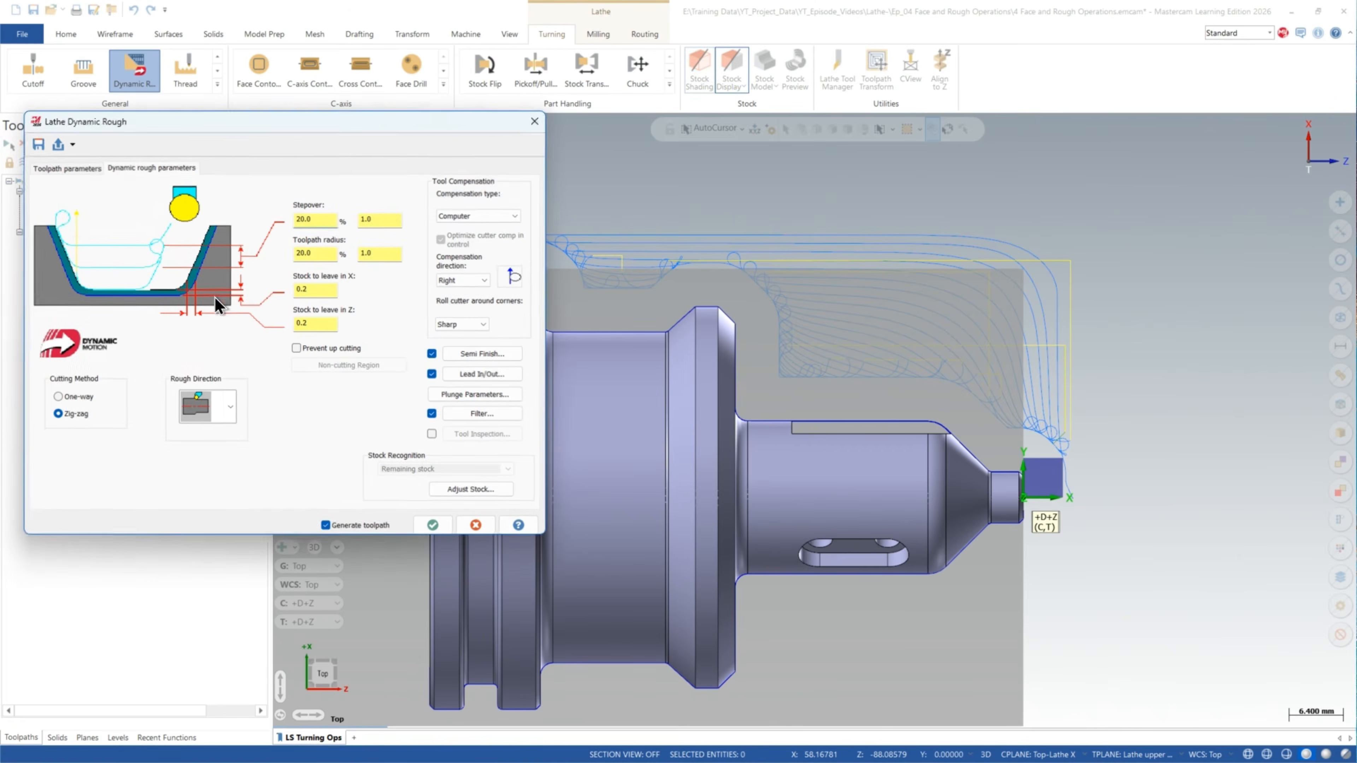
pyautogui.click(90, 239)
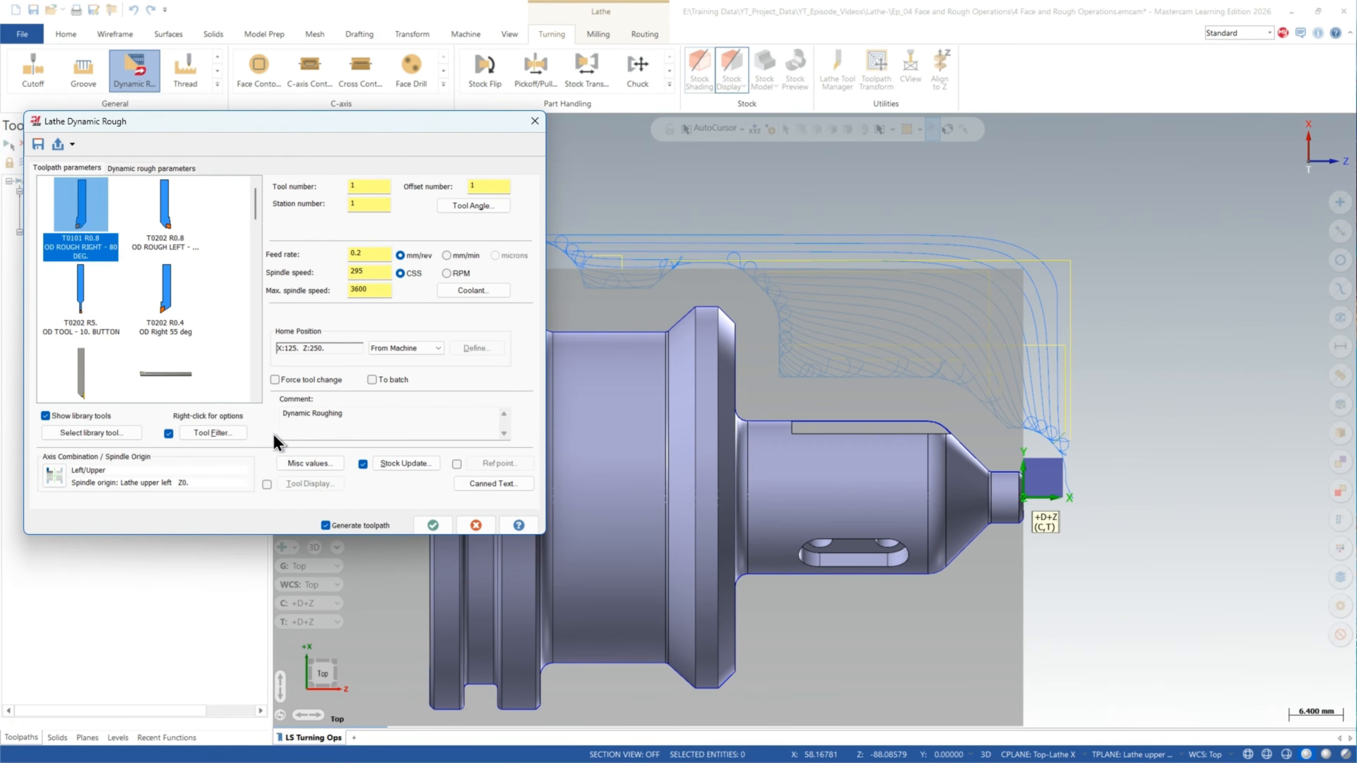
pyautogui.click(433, 522)
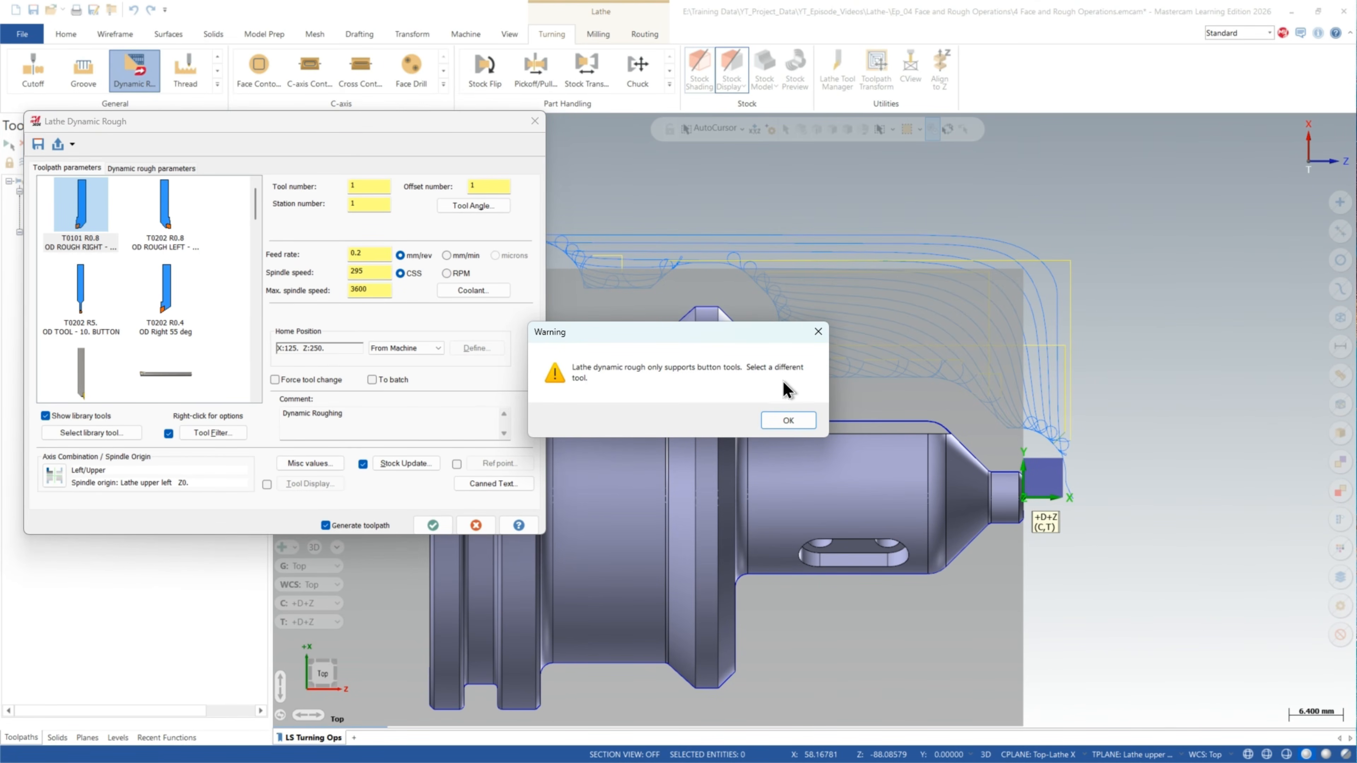
pyautogui.click(787, 422)
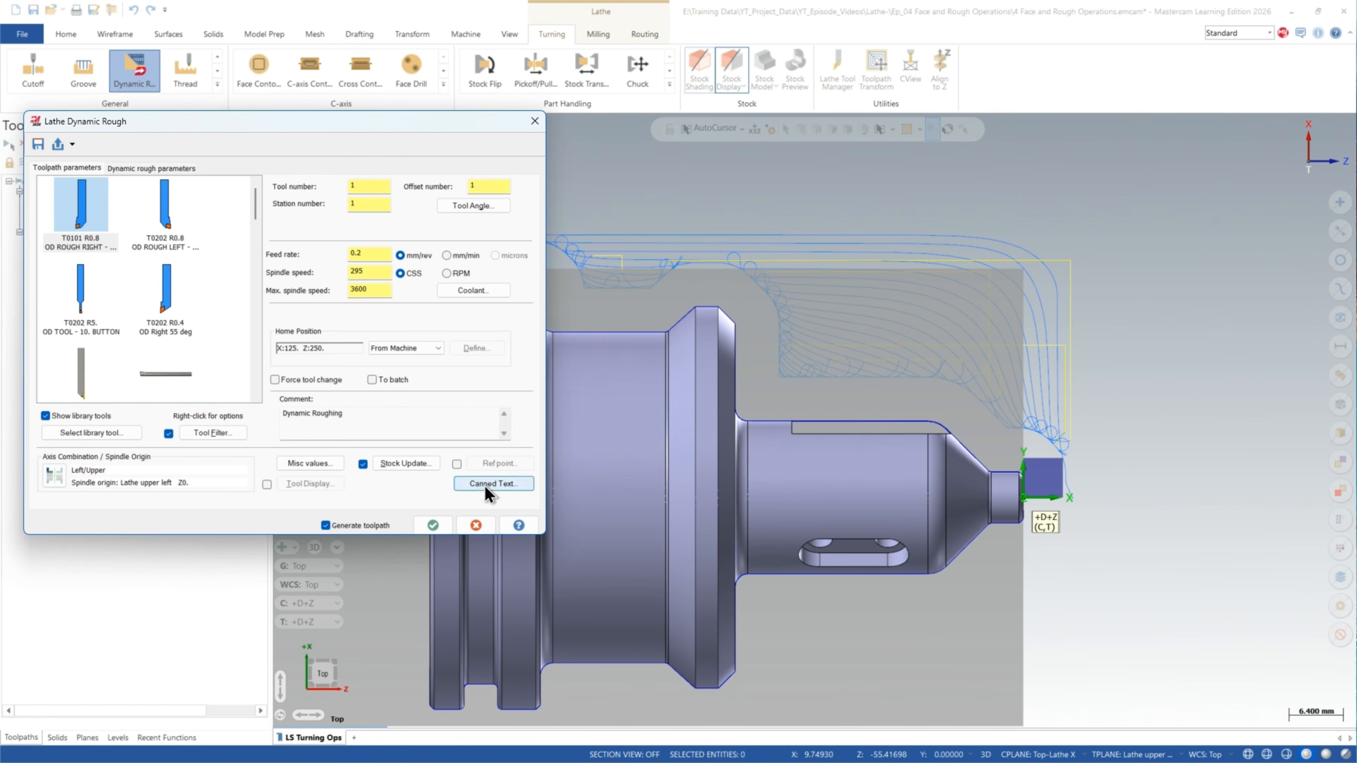
pyautogui.click(476, 525)
pyautogui.scroll(-2, 513, 351)
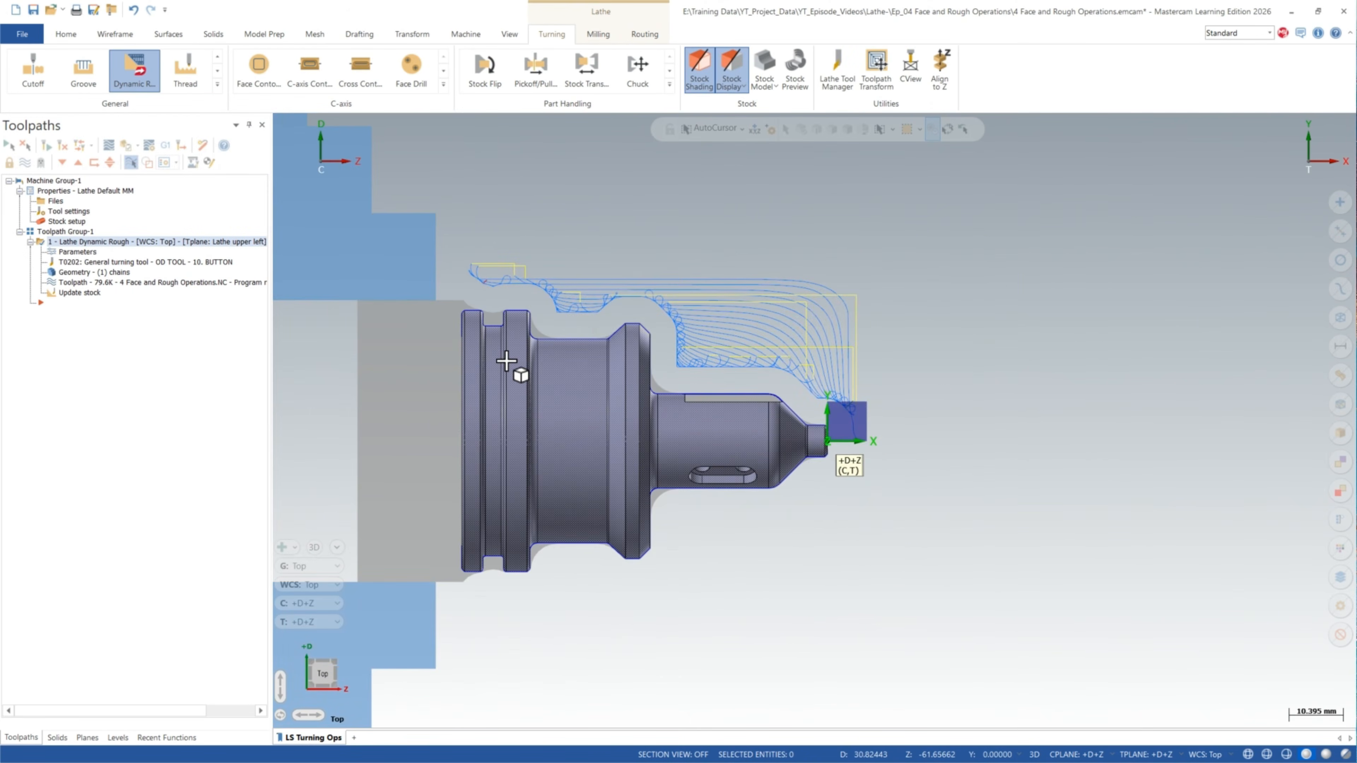
pyautogui.click(217, 85)
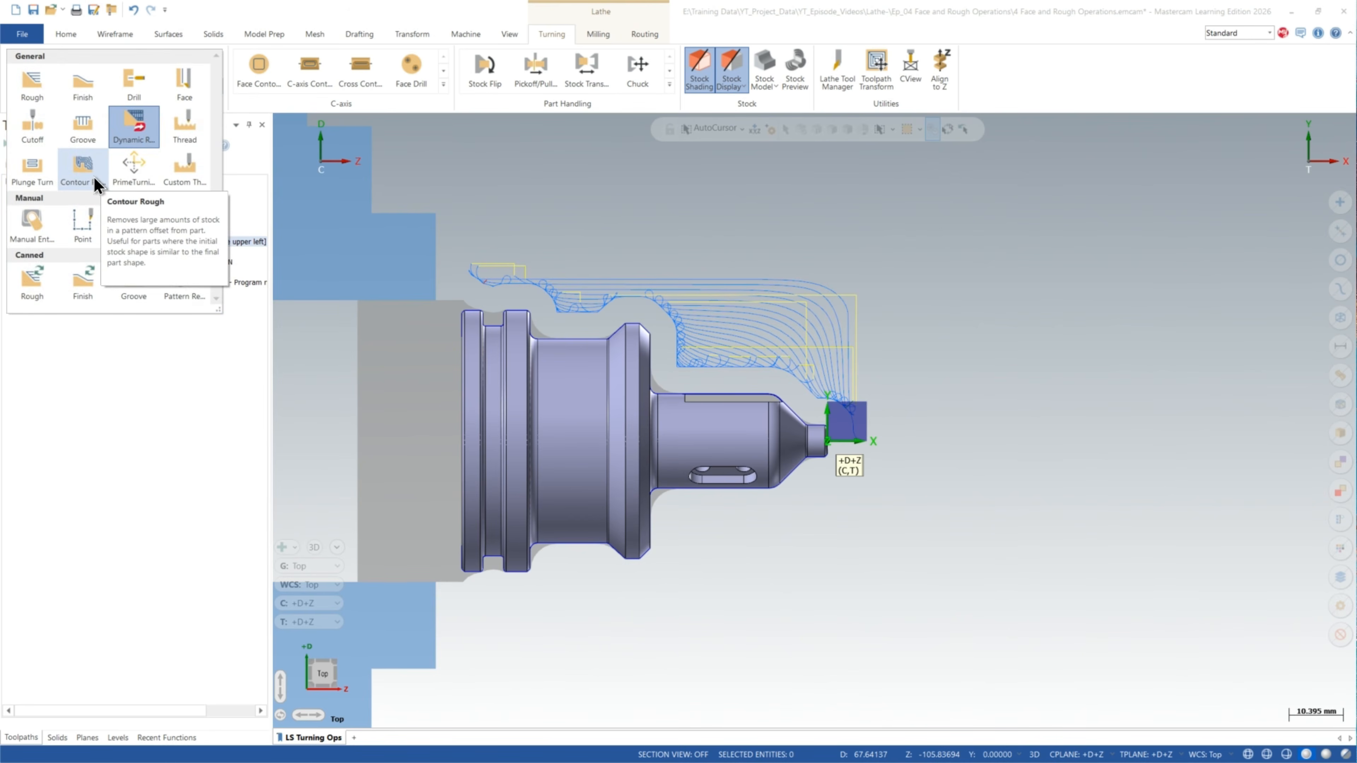
pyautogui.click(244, 435)
pyautogui.scroll(2, 529, 305)
pyautogui.scroll(2, 663, 316)
pyautogui.scroll(-3, 712, 319)
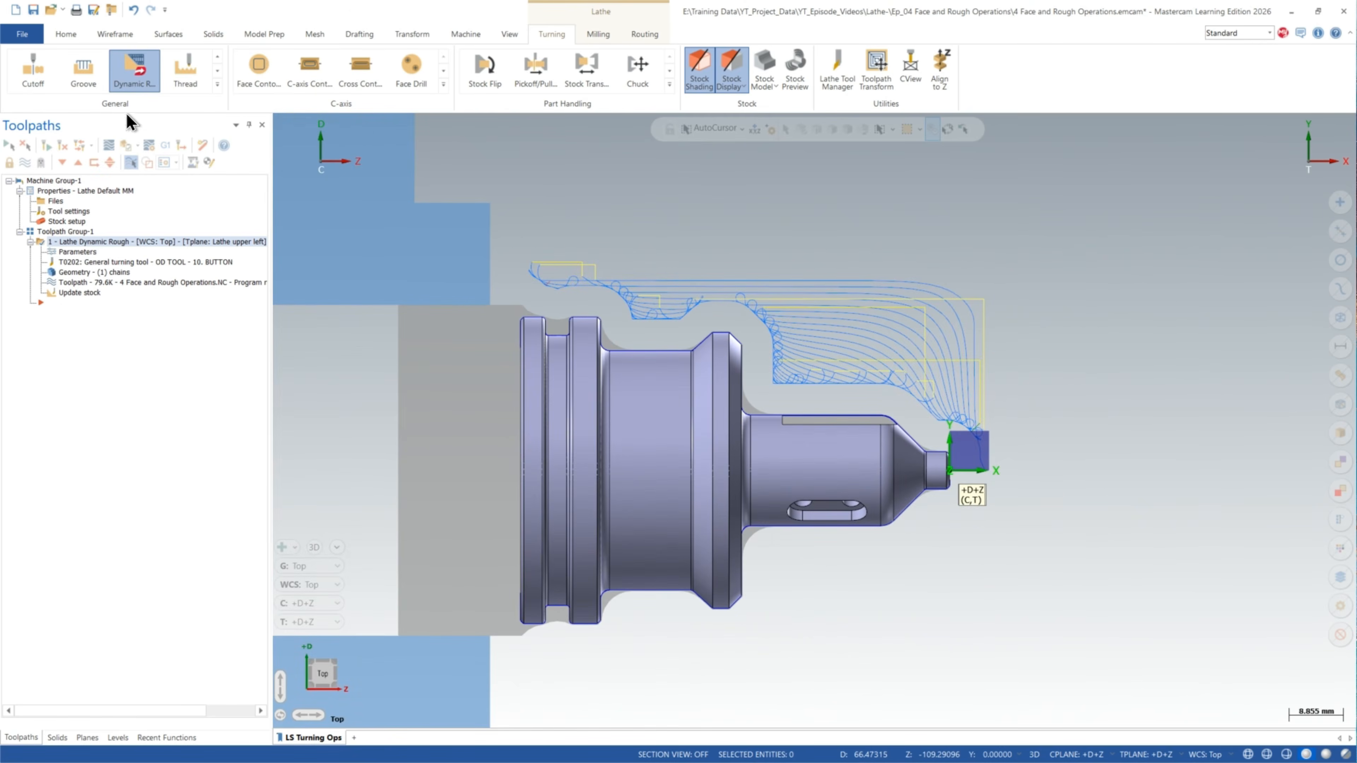
pyautogui.click(93, 162)
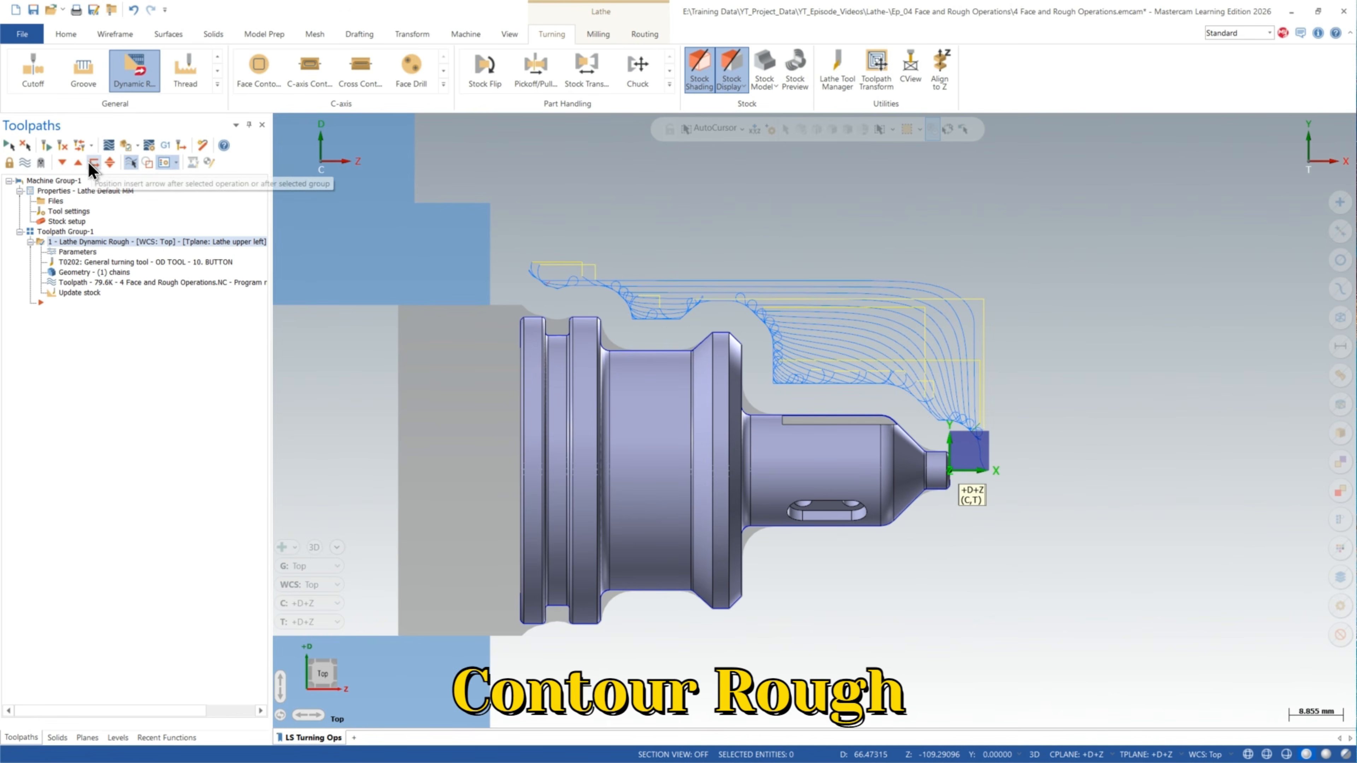
# Step: Create a contour rough operation on the outer profile chain and assign the T0101 R0.8 OD Rough Right 80 deg. tool
pyautogui.click(218, 84)
pyautogui.click(104, 171)
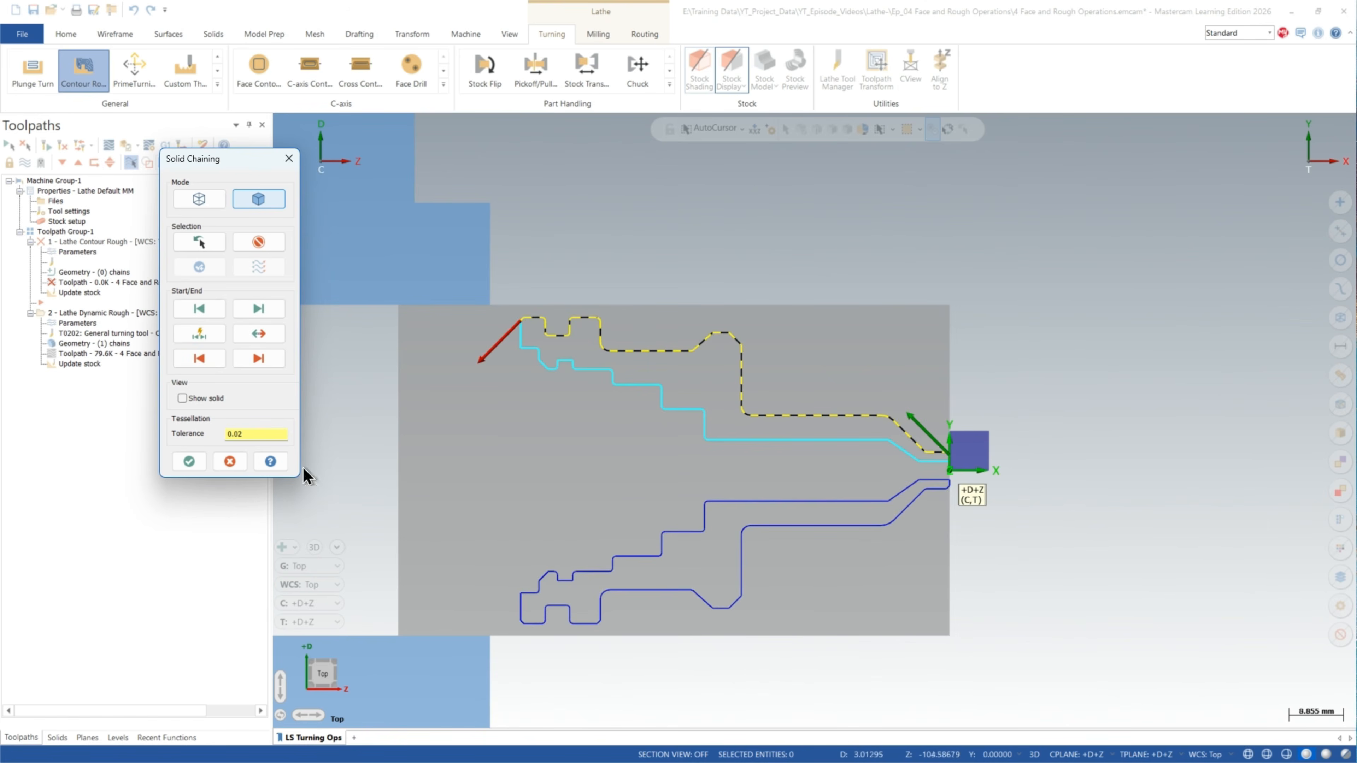
pyautogui.click(189, 461)
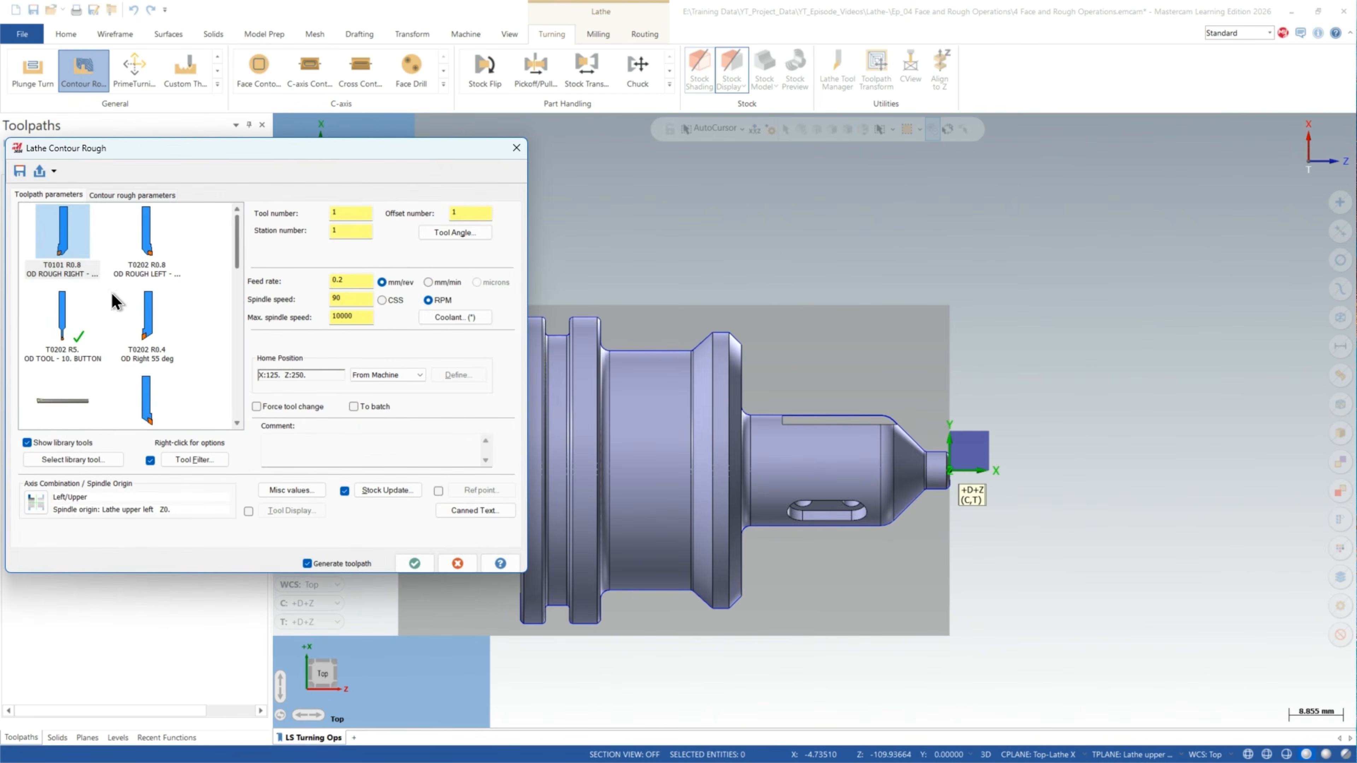
pyautogui.click(71, 243)
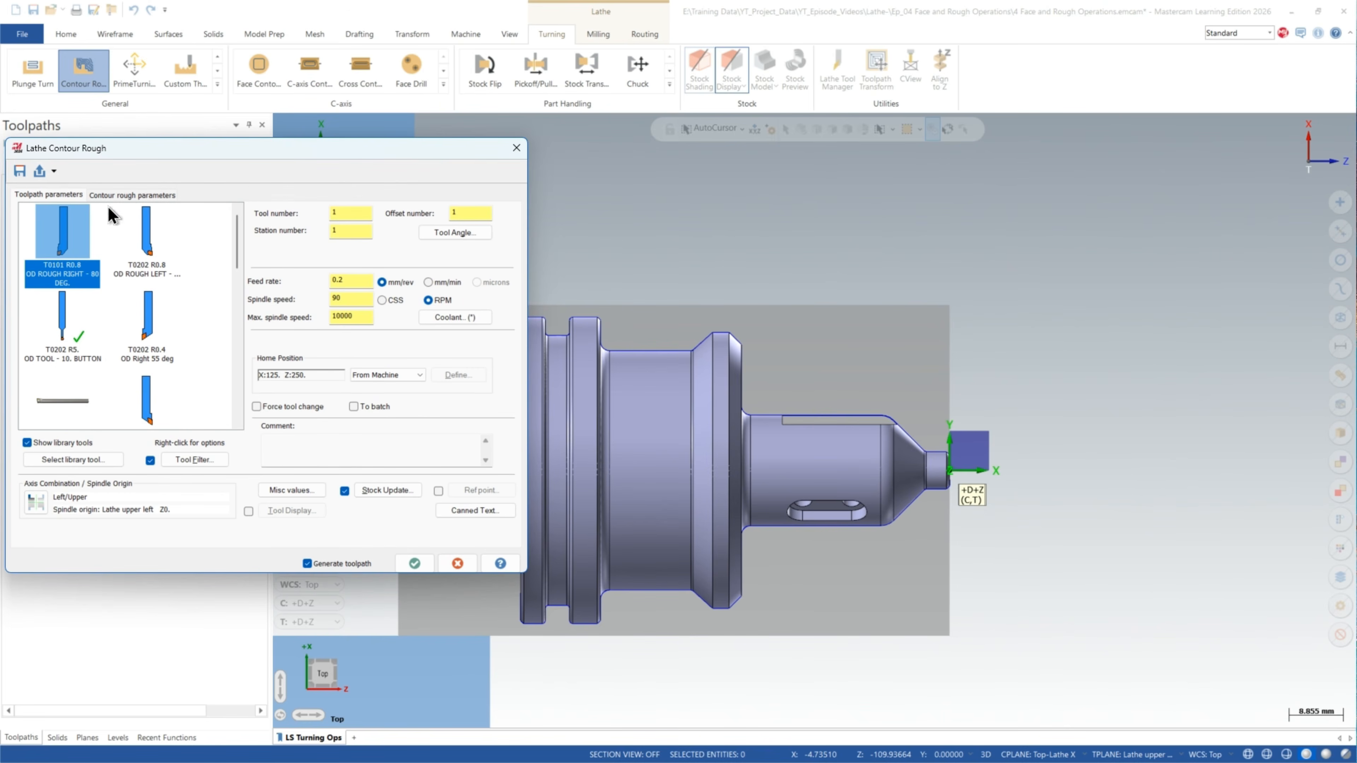
# Step: Set the contour rough constant offset to 0.5, with 0.2 stock to leave in X and Z
pyautogui.click(121, 198)
pyautogui.click(347, 231)
pyautogui.doubleClick(337, 230)
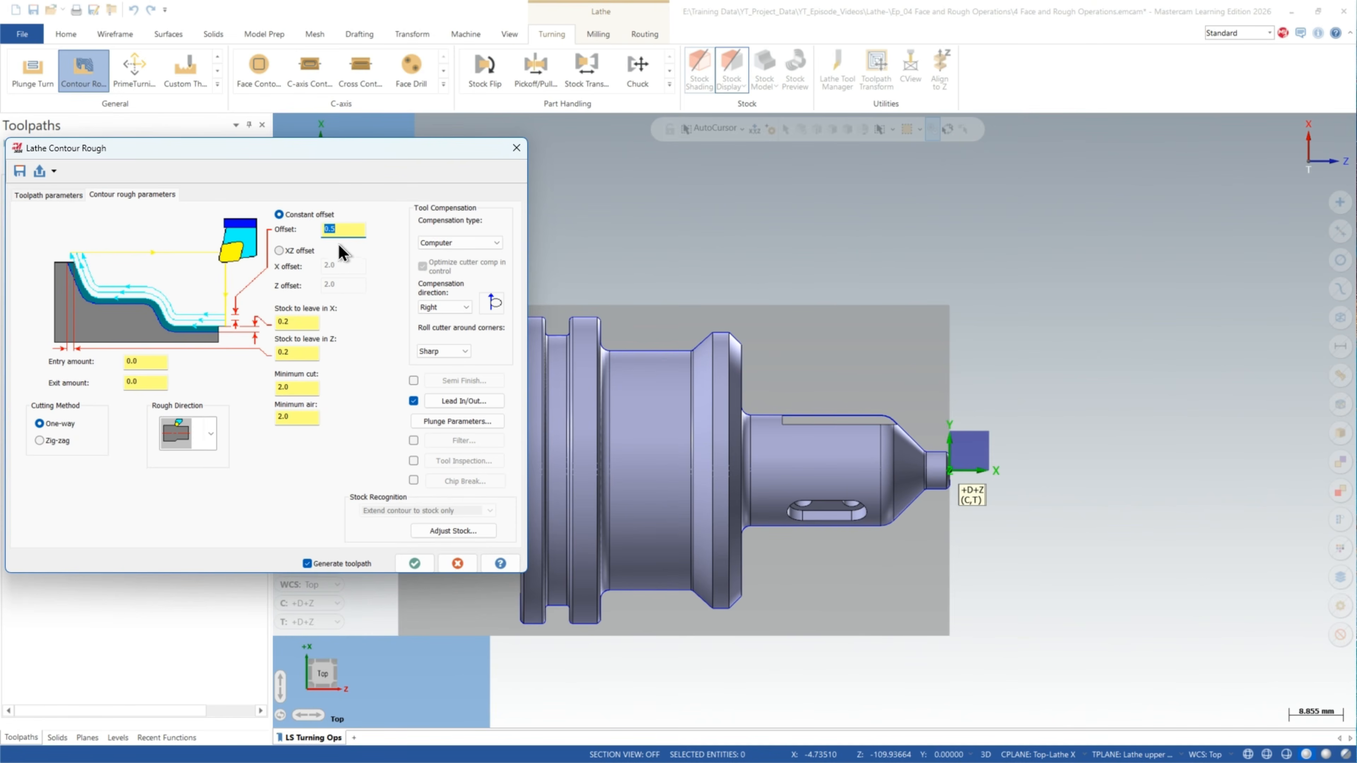
pyautogui.click(308, 319)
pyautogui.click(140, 381)
# Step: Enable one semi-finish pass with a 0.2 stepover, and generate the contour rough toolpath despite the tool collisions
pyautogui.click(413, 380)
pyautogui.click(445, 381)
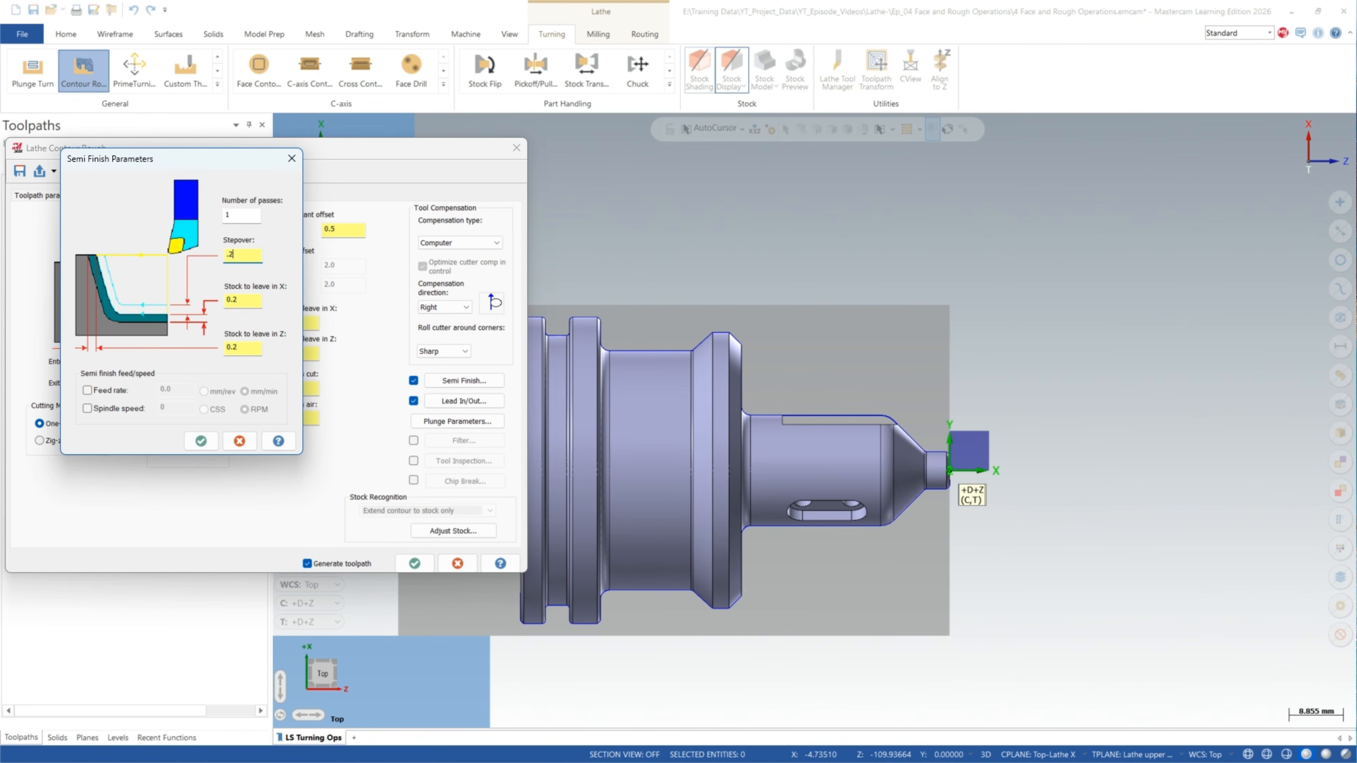
pyautogui.click(202, 442)
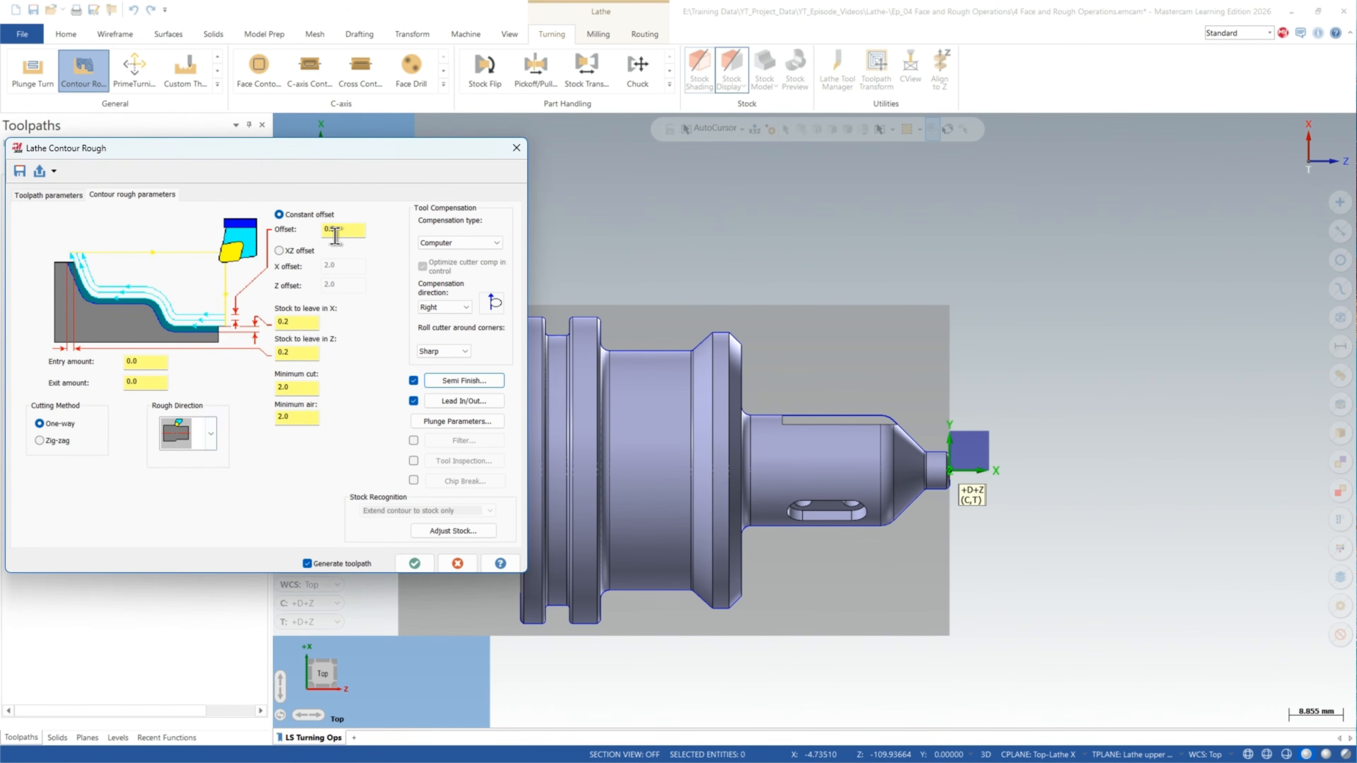
pyautogui.click(415, 563)
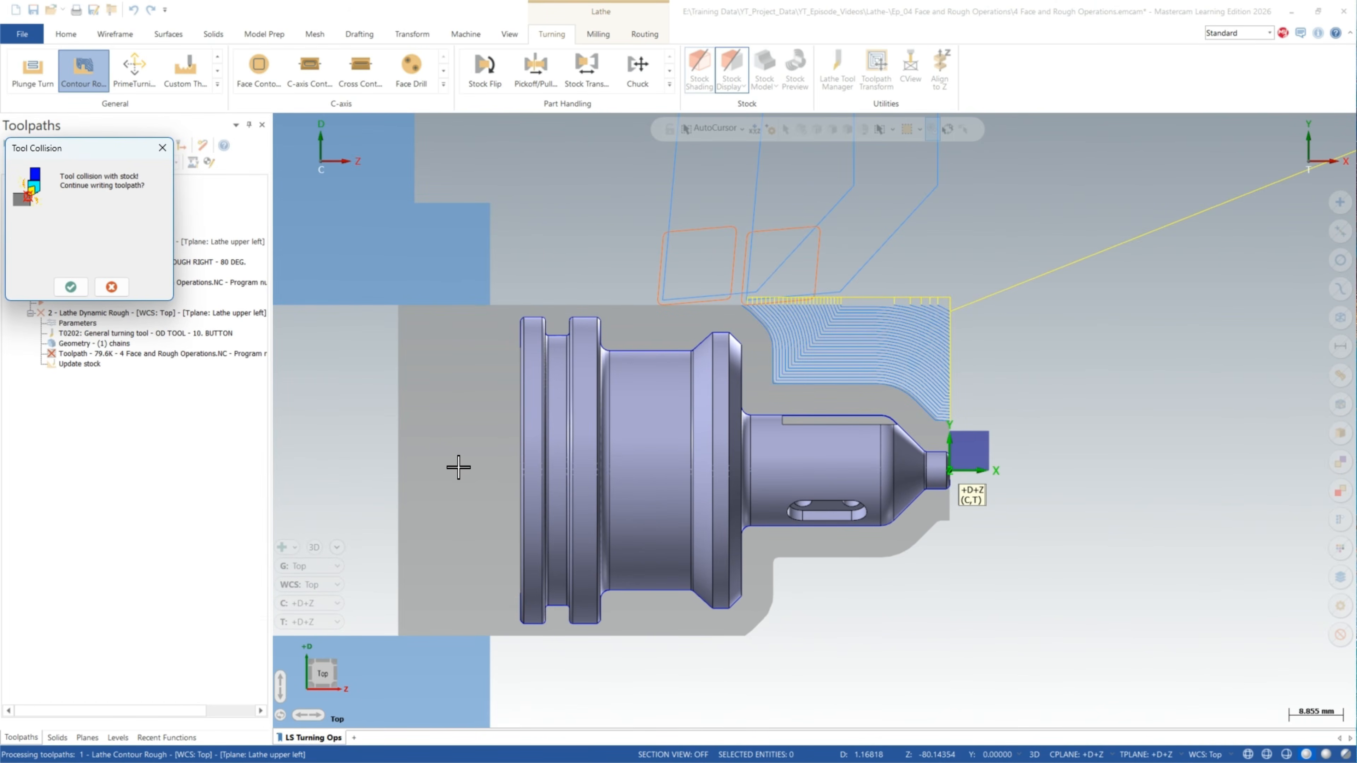
pyautogui.click(84, 294)
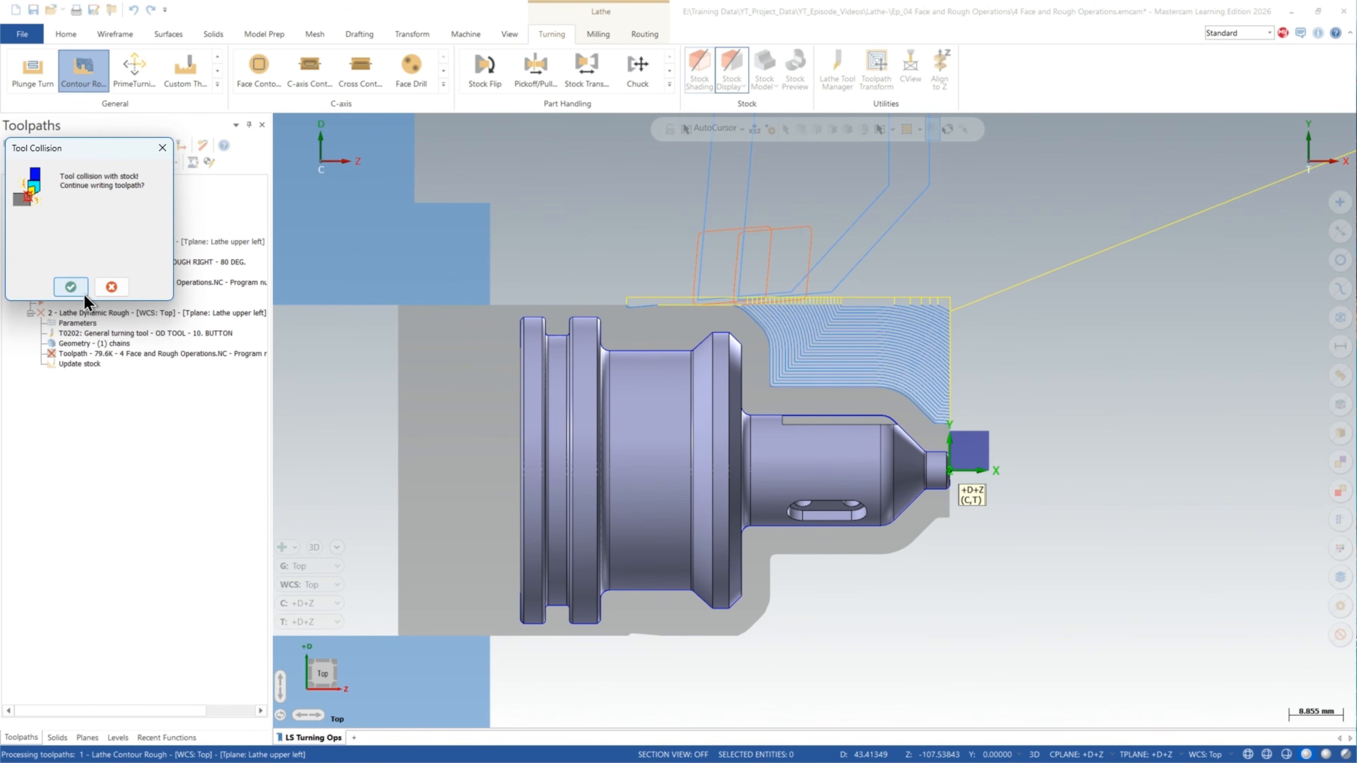
pyautogui.click(83, 294)
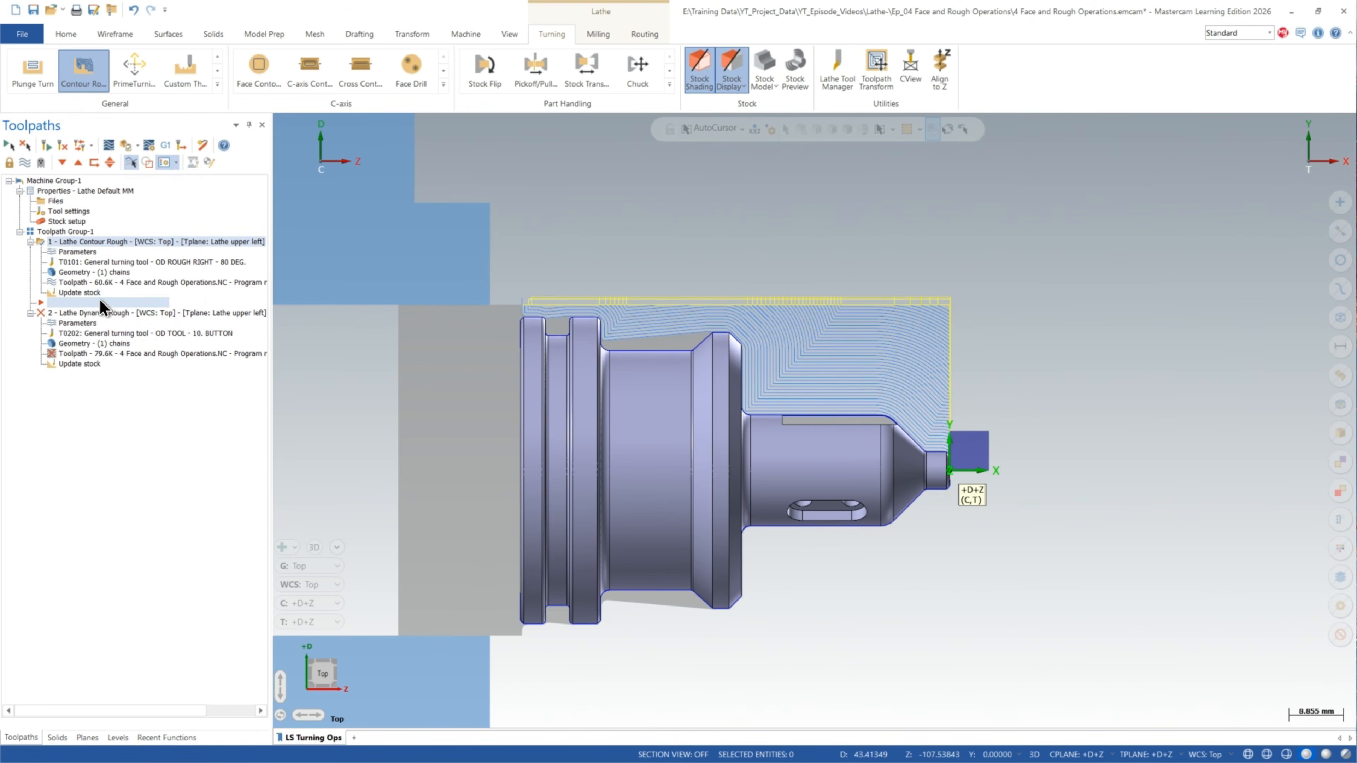
# Step: Set the contour rough lead-in entry vector to a diagonal direction, check the lead-out settings, and regenerate the toolpath
pyautogui.click(84, 254)
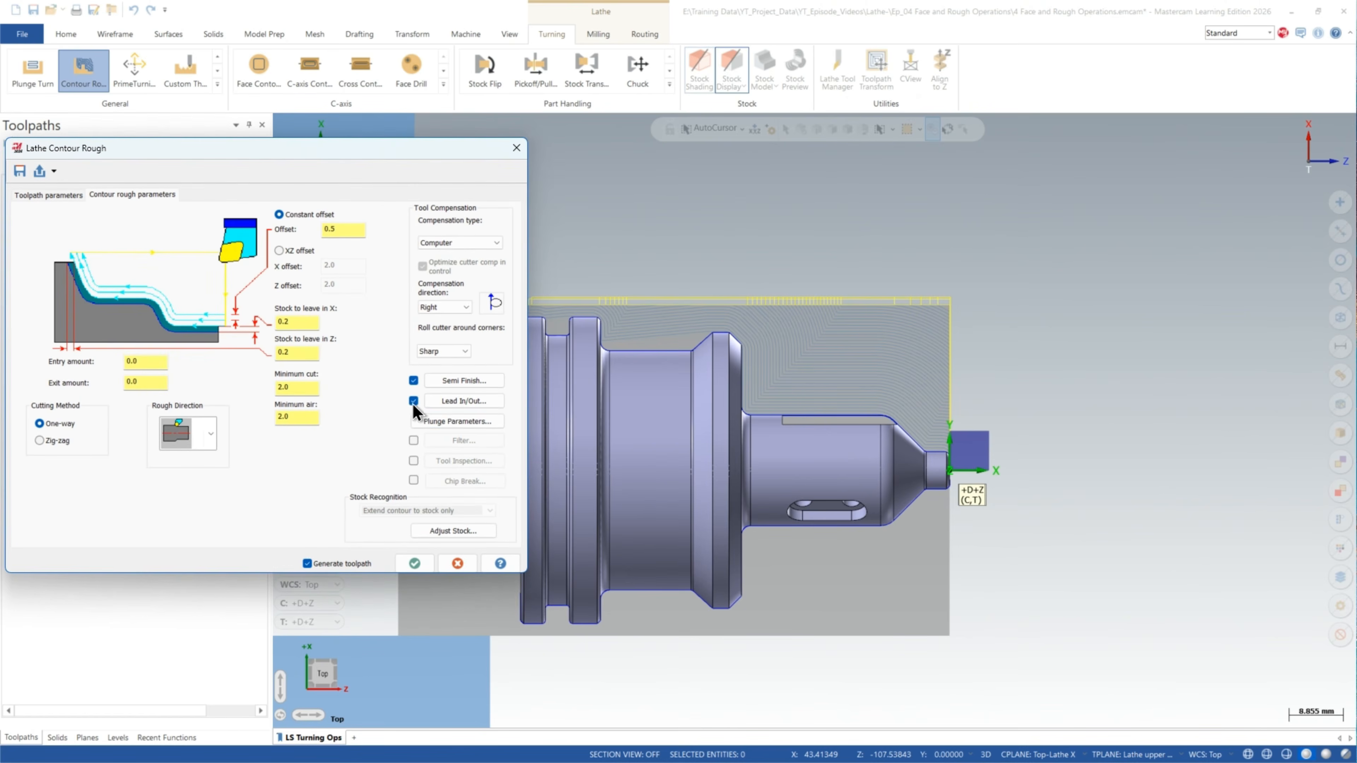
pyautogui.click(457, 409)
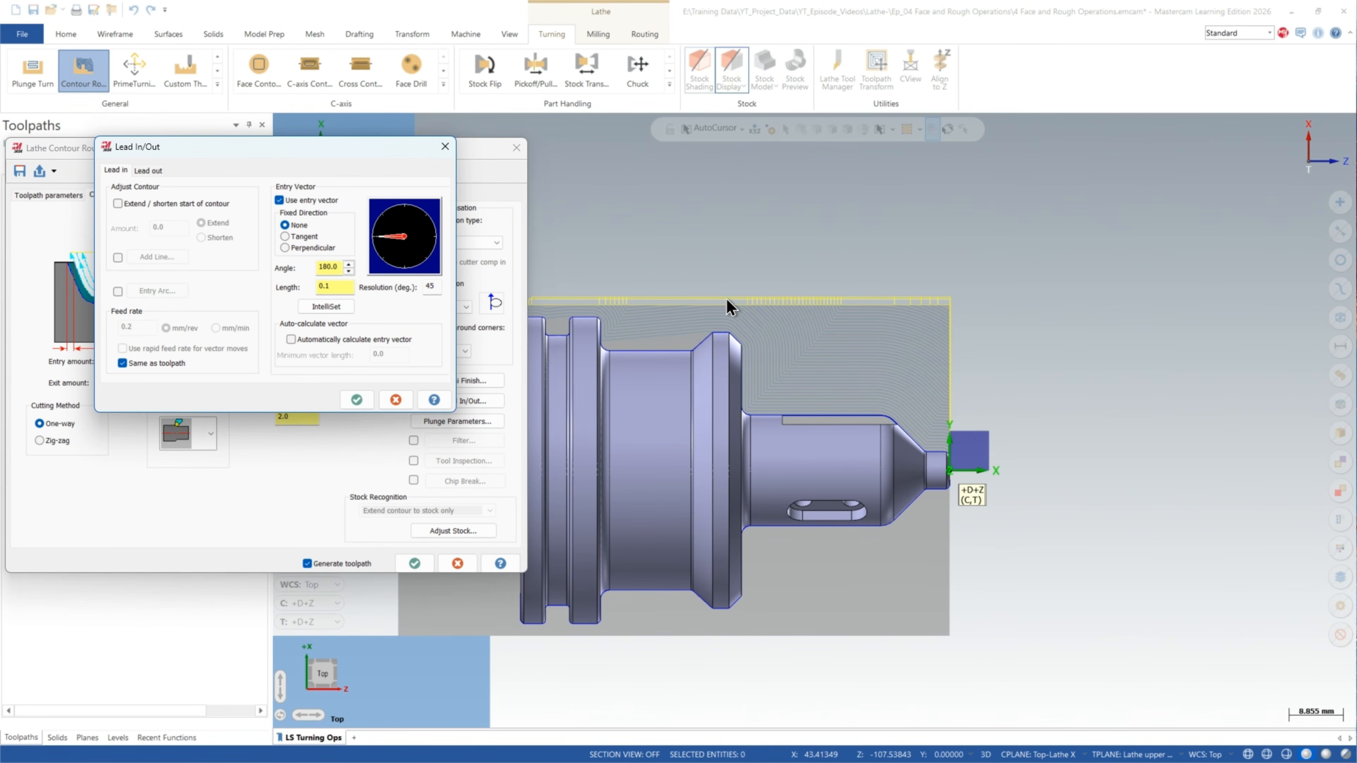
pyautogui.click(381, 259)
pyautogui.click(148, 170)
pyautogui.click(357, 402)
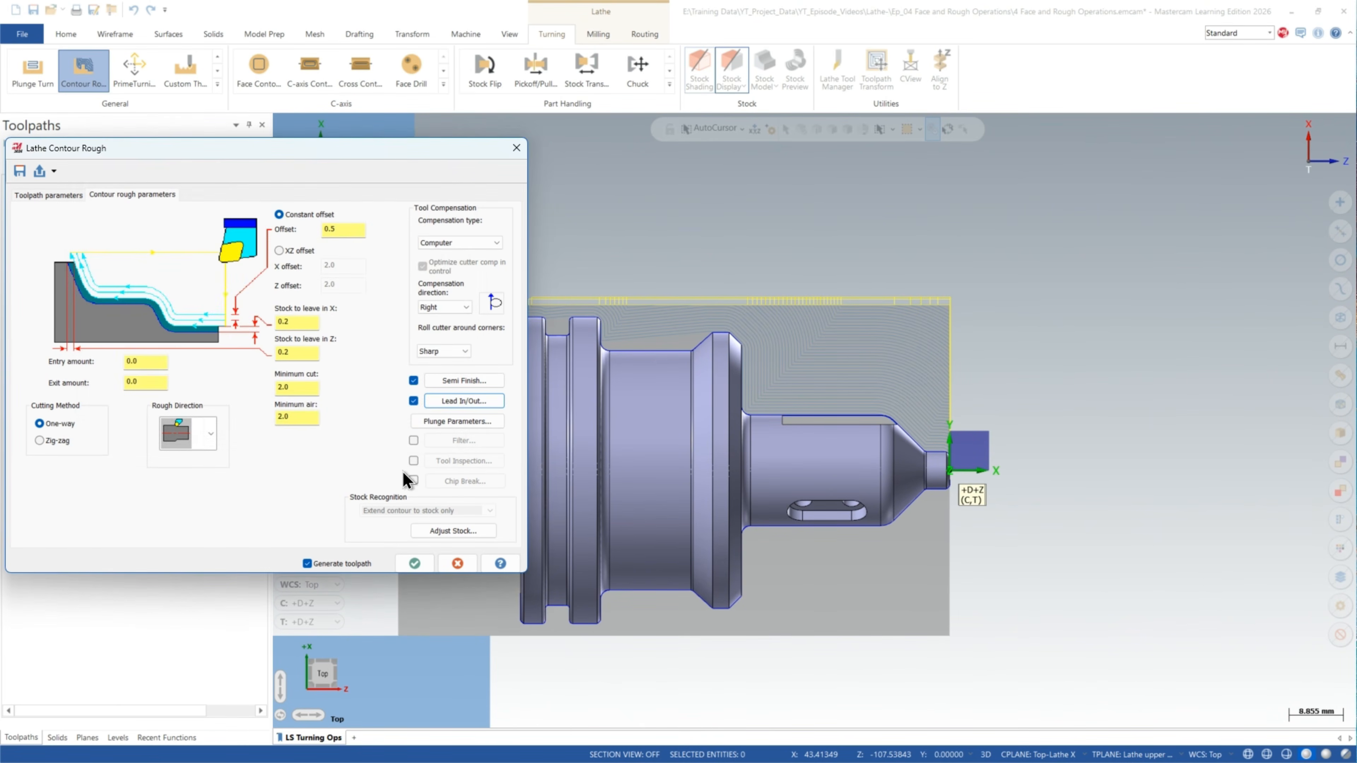
pyautogui.click(416, 563)
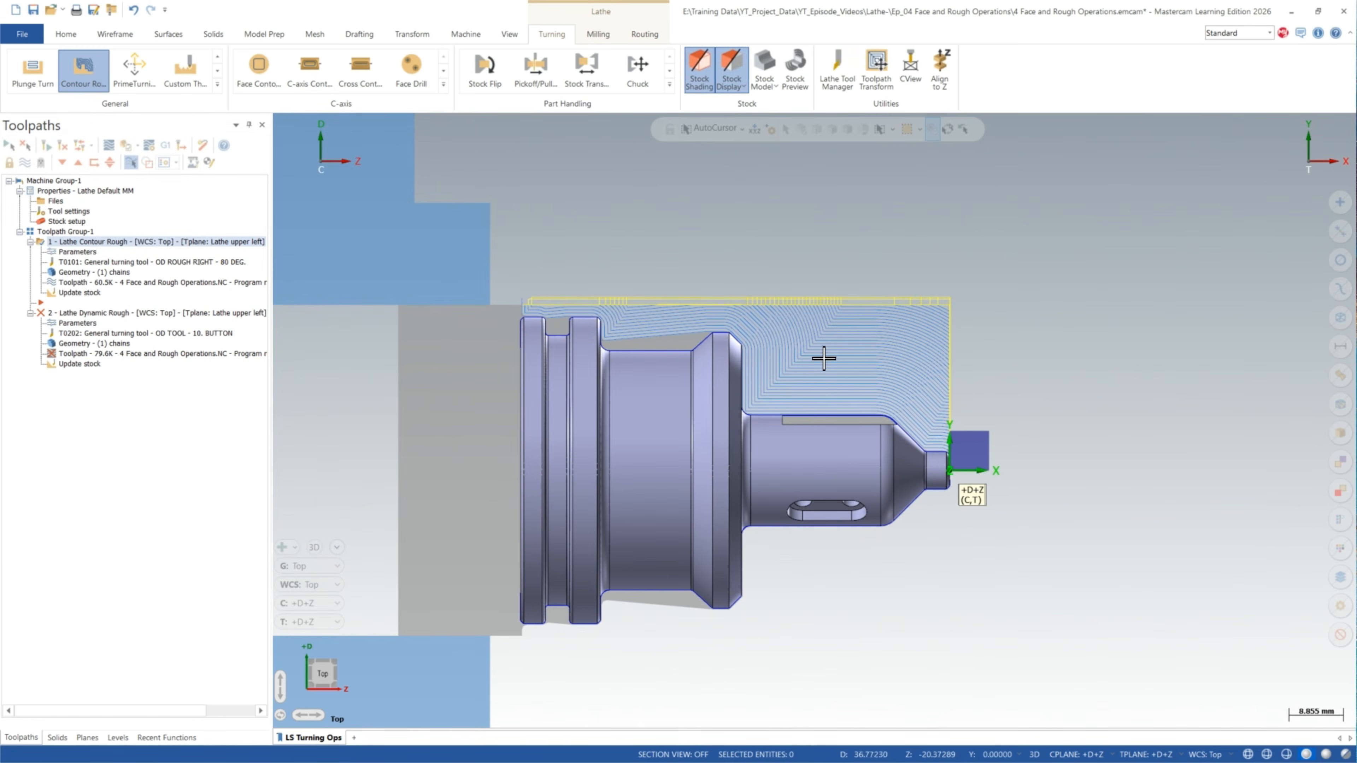
# Step: Backplot the contour rough toolpath from the first cut to the final retract, and close the backplot
pyautogui.click(109, 145)
pyautogui.click(280, 122)
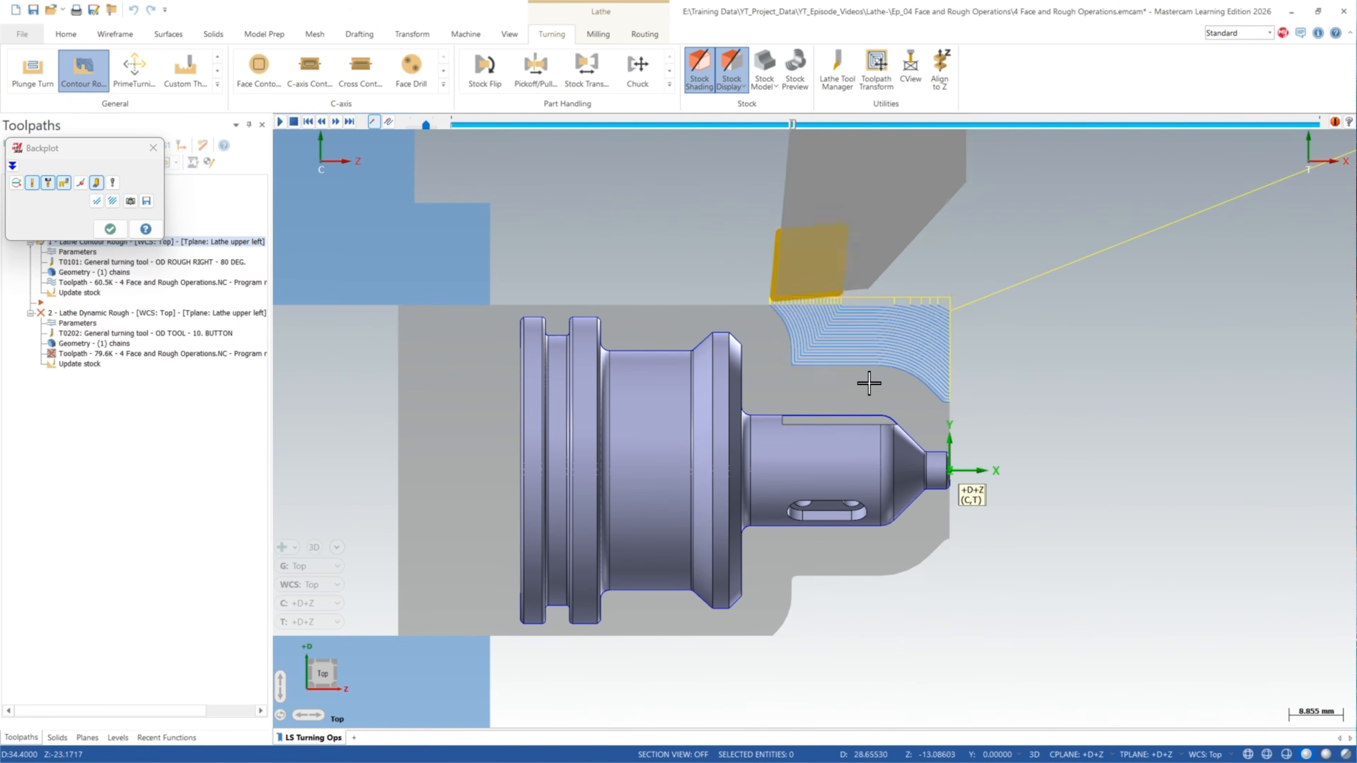
pyautogui.scroll(1, 912, 313)
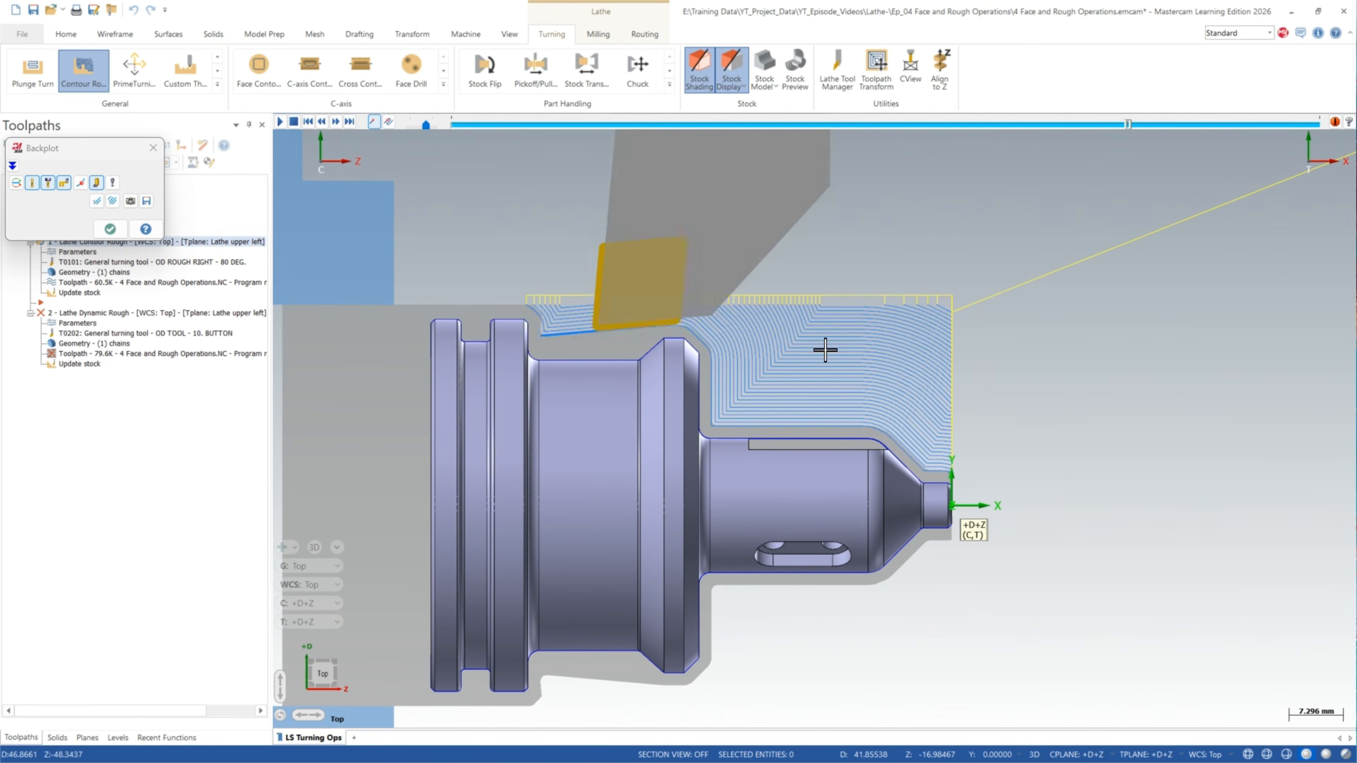
pyautogui.scroll(-1, 825, 345)
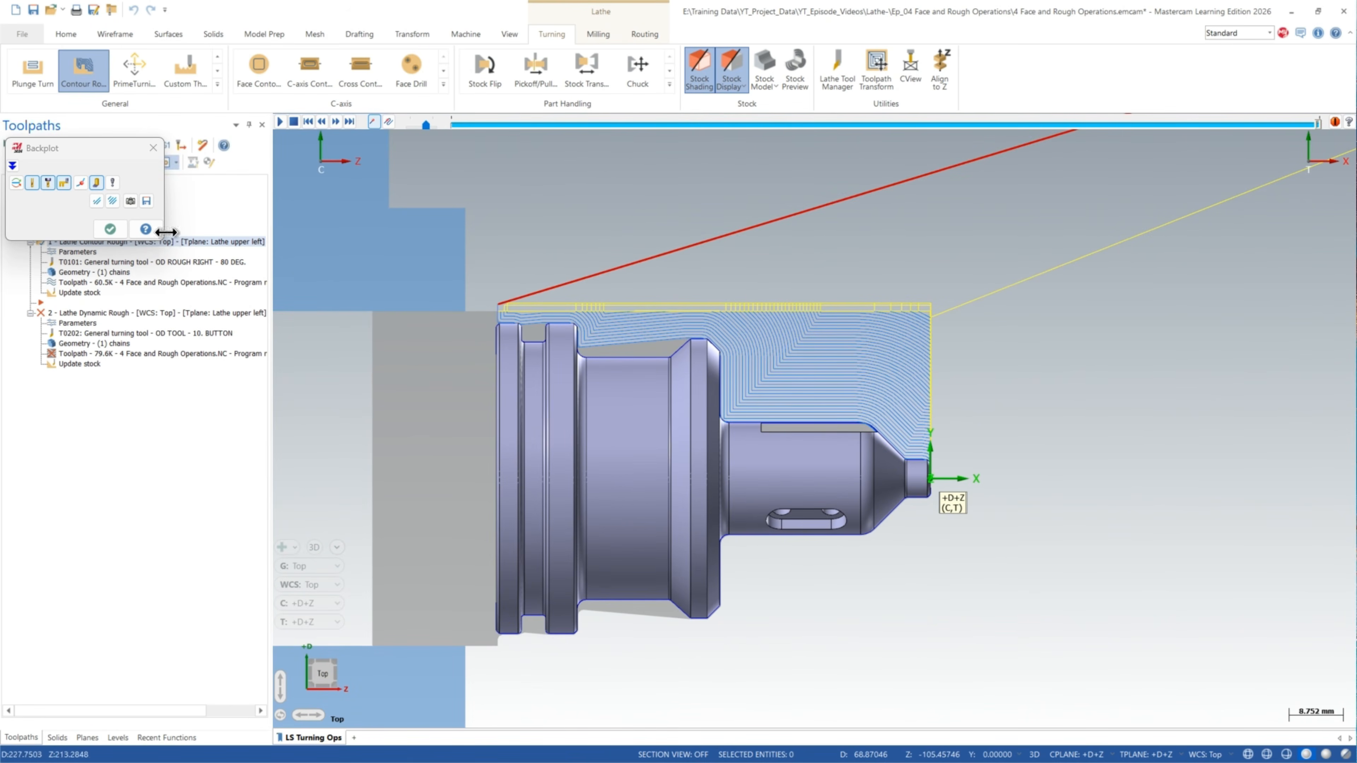
pyautogui.click(110, 229)
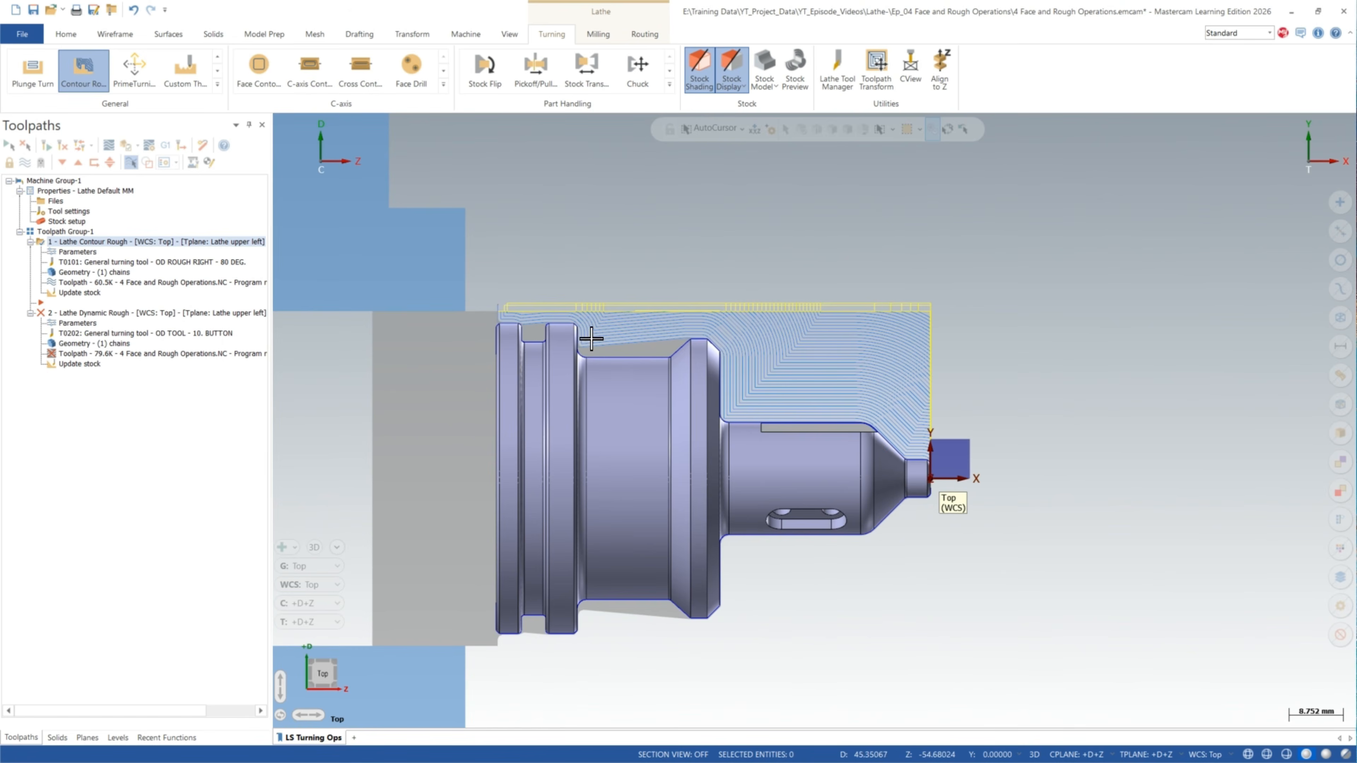
# Step: Permanently delete all operations and tools from the machine group
pyautogui.click(200, 147)
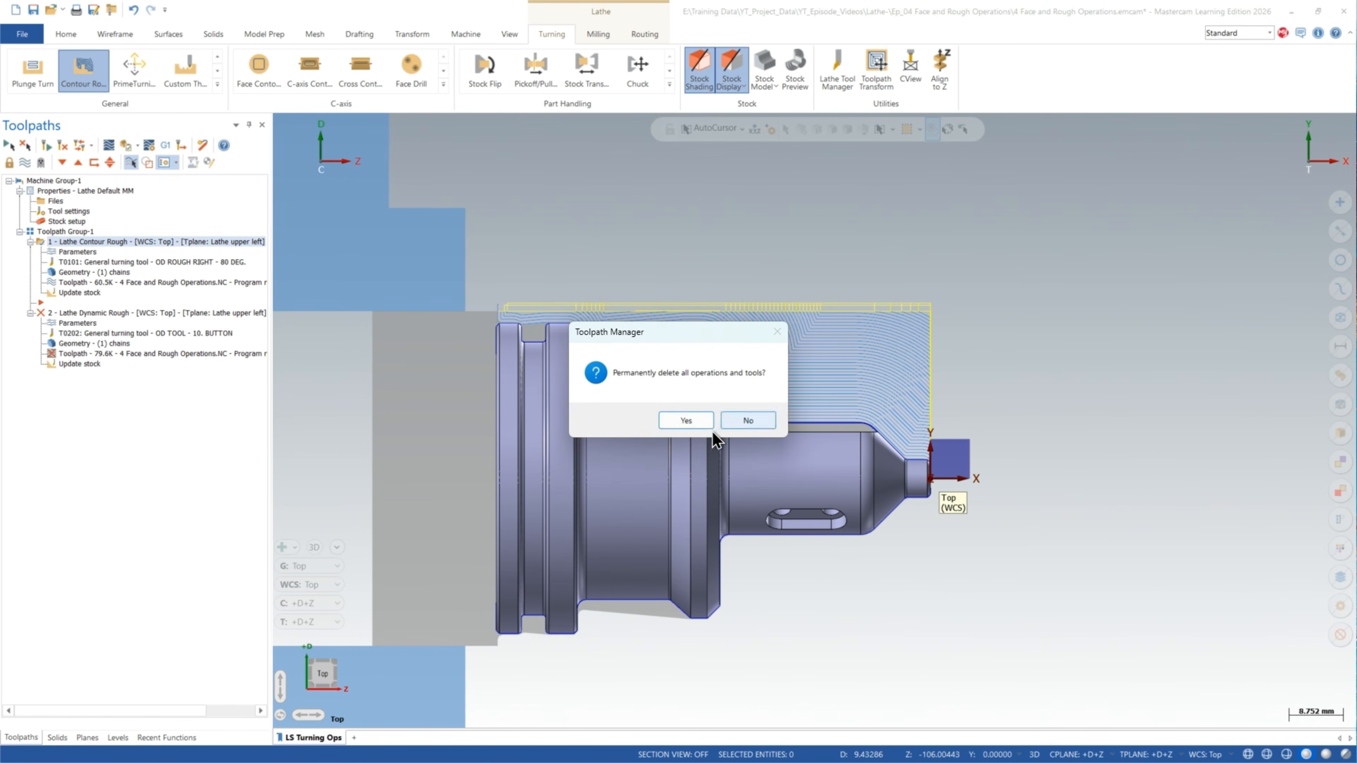
pyautogui.click(684, 420)
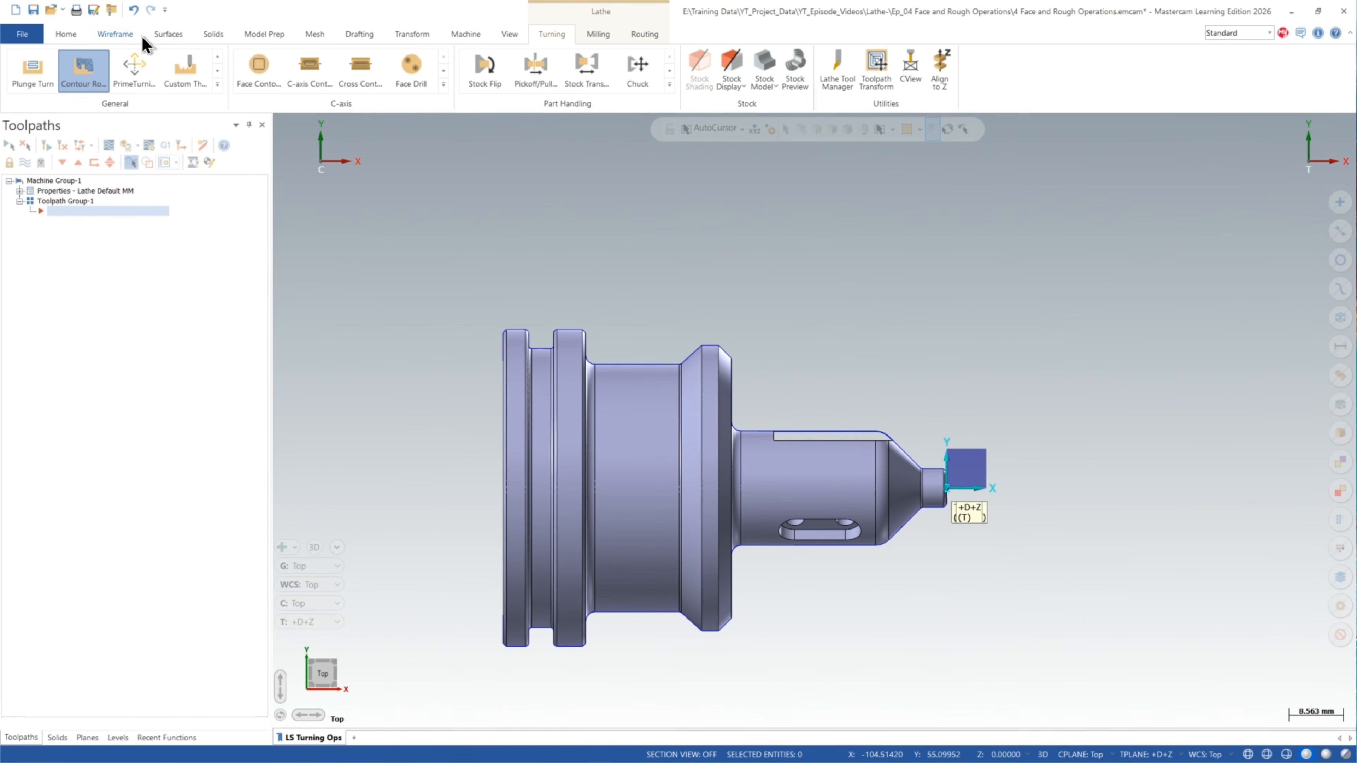
# Step: Start Offset Chains and select the outer profile from the front face to the rear face as a partial wireframe chain
pyautogui.click(127, 38)
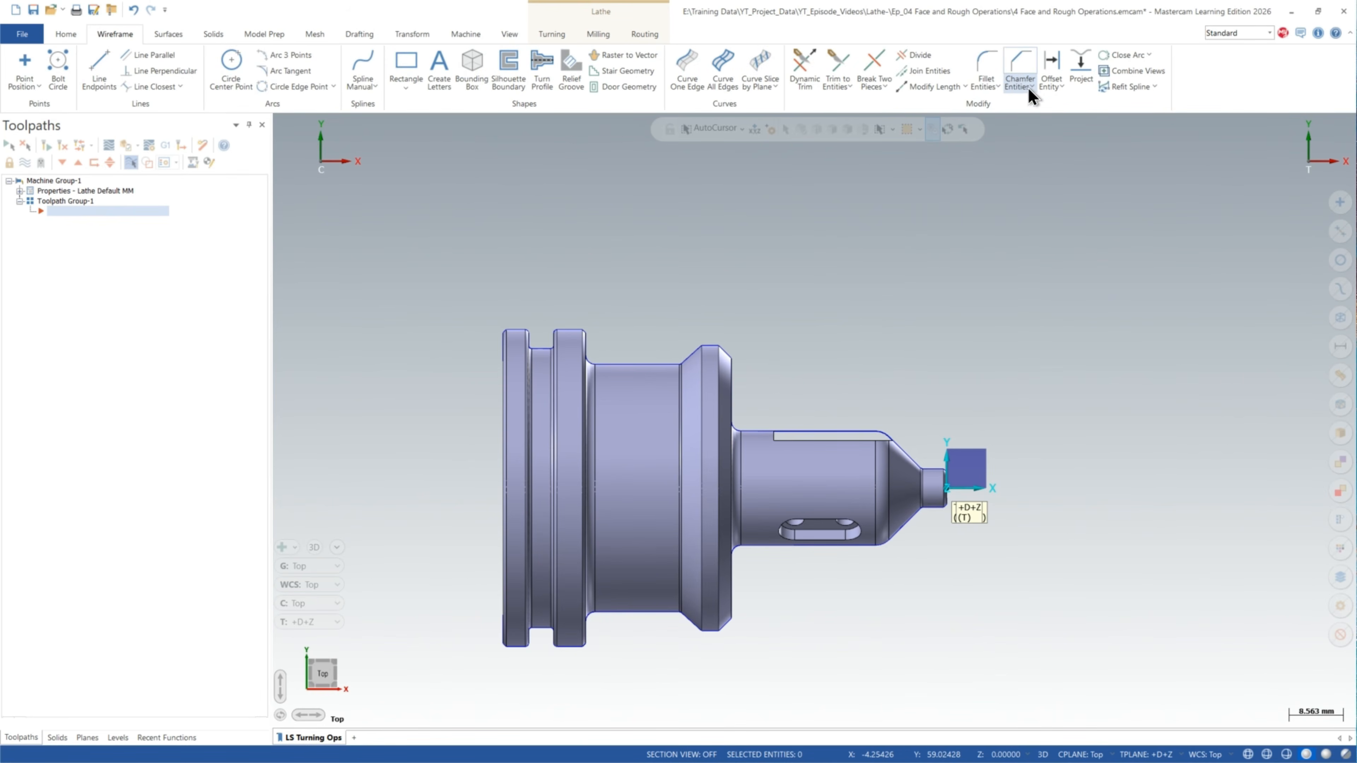
pyautogui.click(1051, 87)
pyautogui.click(1078, 121)
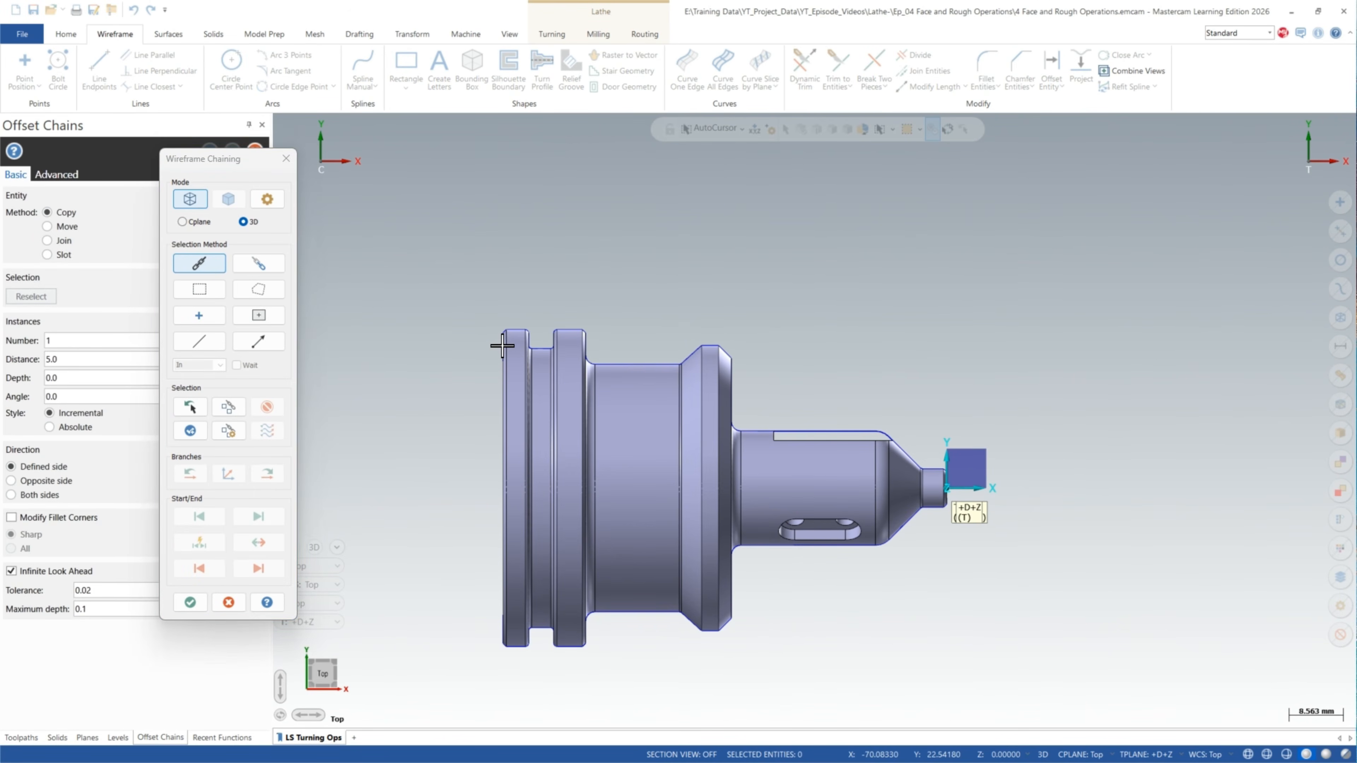
pyautogui.click(667, 365)
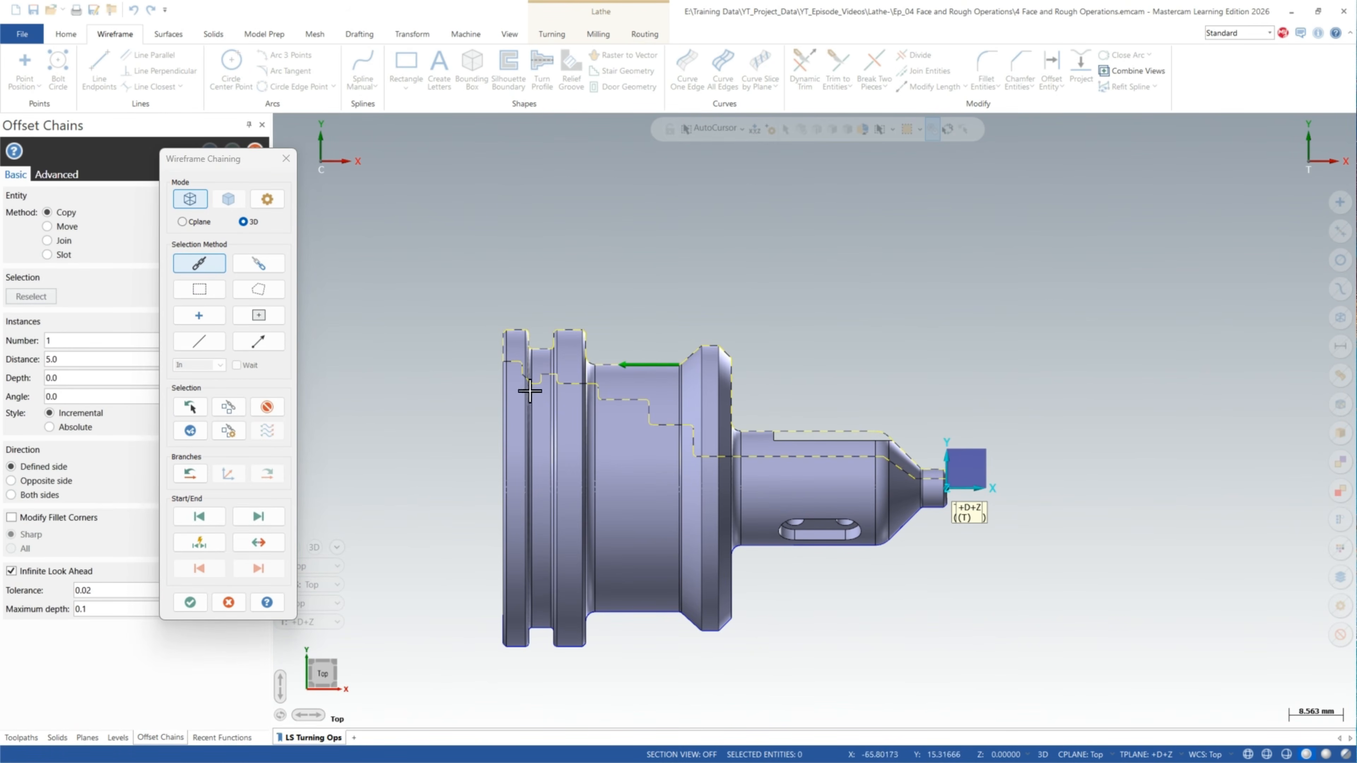
pyautogui.click(270, 406)
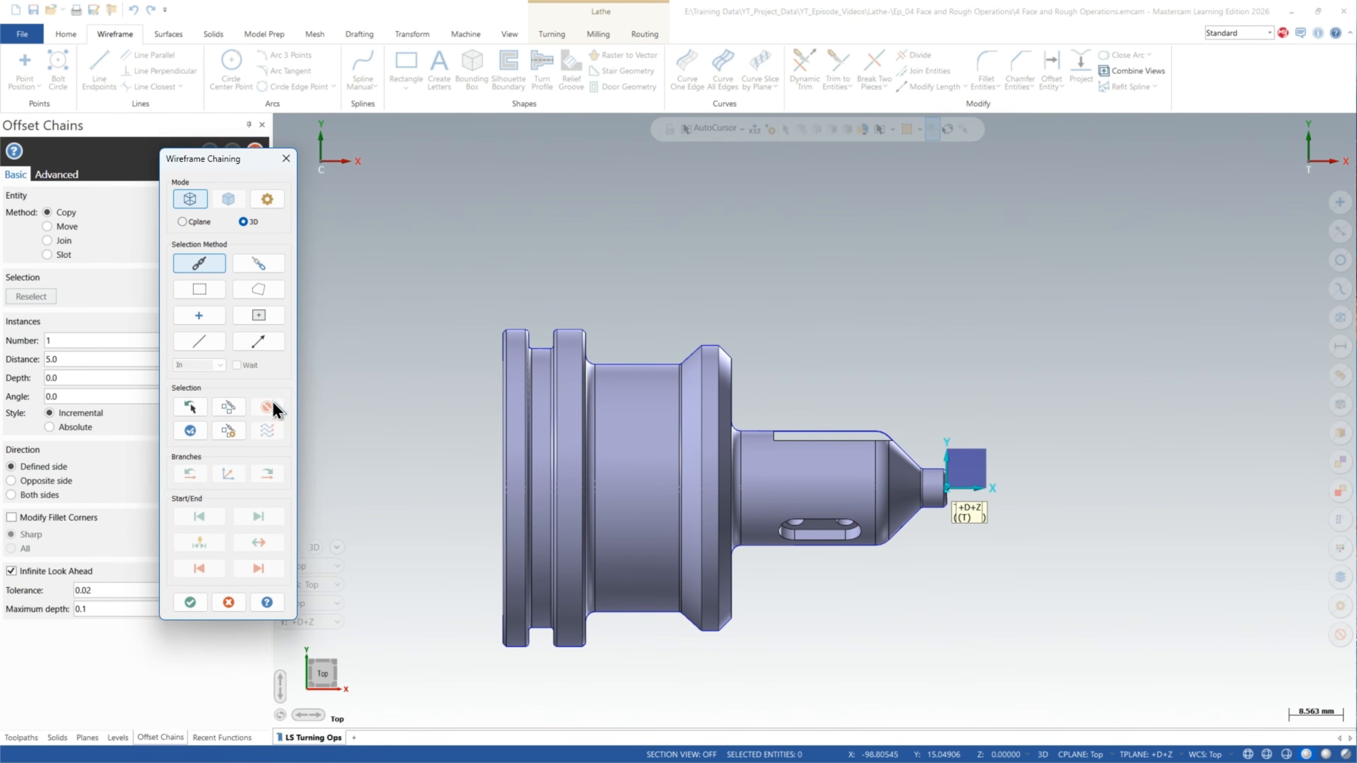
pyautogui.click(259, 264)
pyautogui.scroll(2, 1034, 485)
pyautogui.scroll(3, 898, 490)
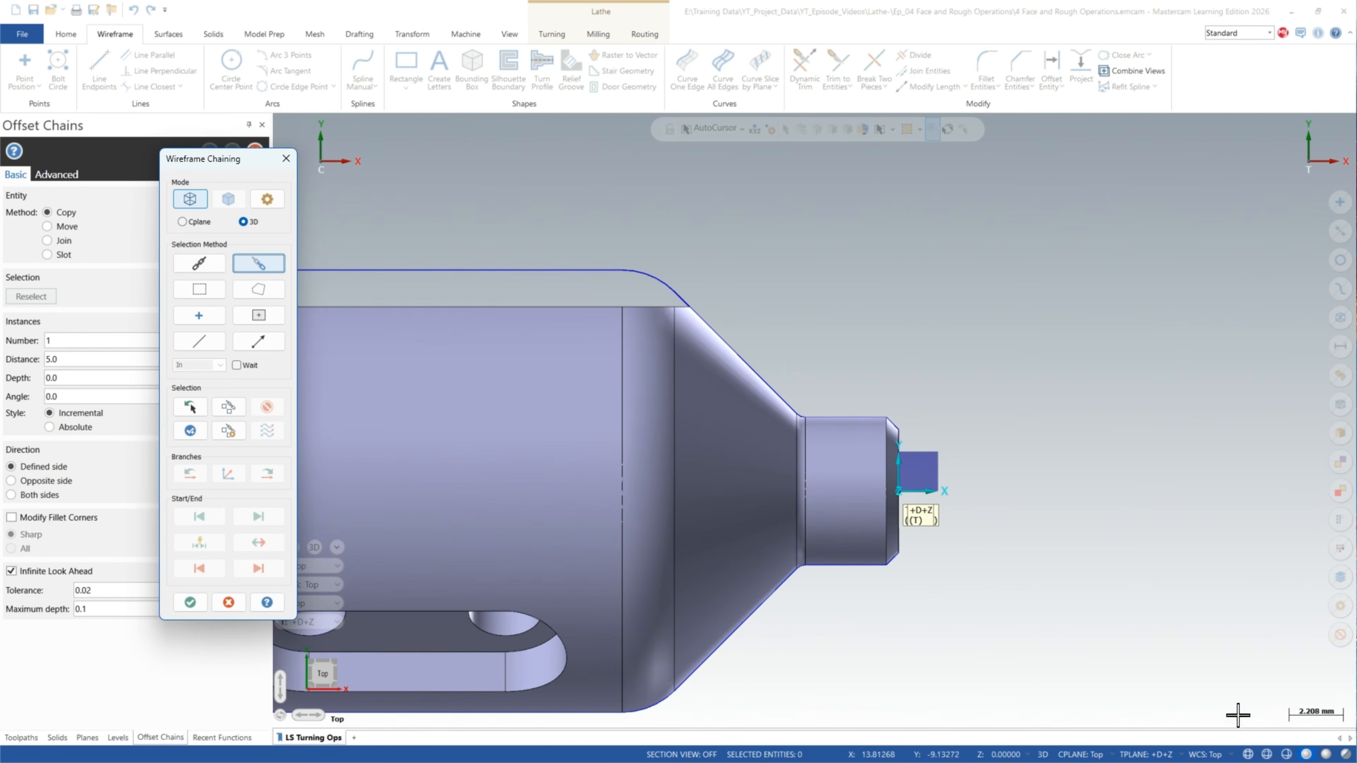
pyautogui.hotkey('alt', 's')
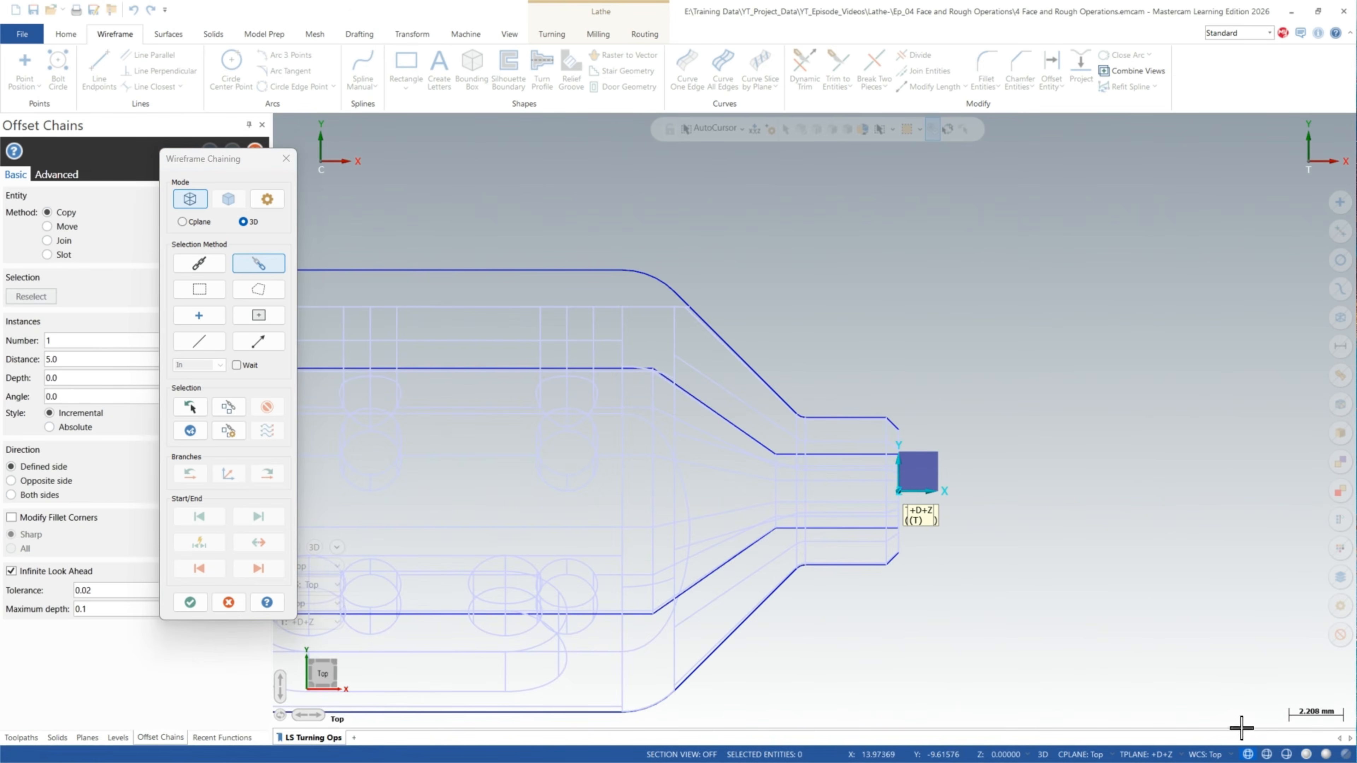
pyautogui.moveTo(990, 521); pyautogui.dragTo(897, 439, button='middle')
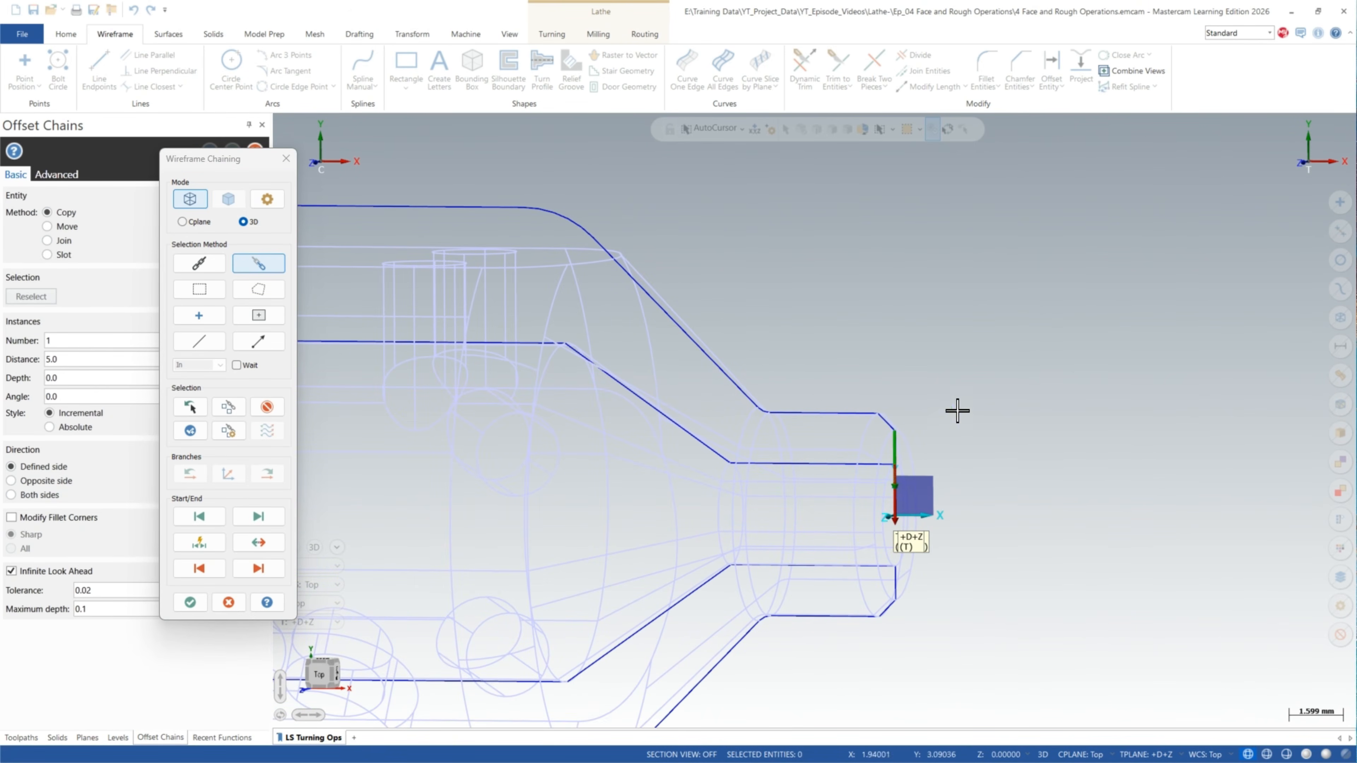
pyautogui.rightClick(857, 300)
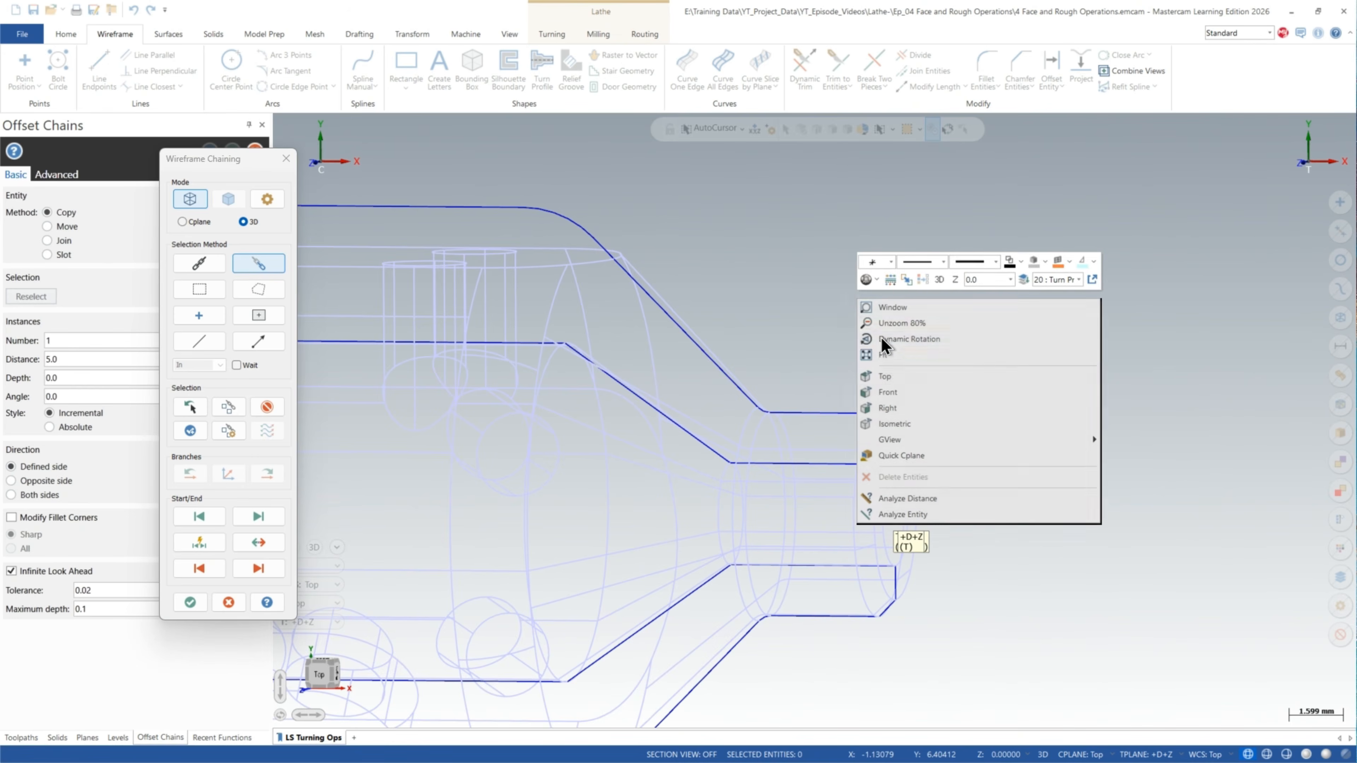
pyautogui.click(898, 377)
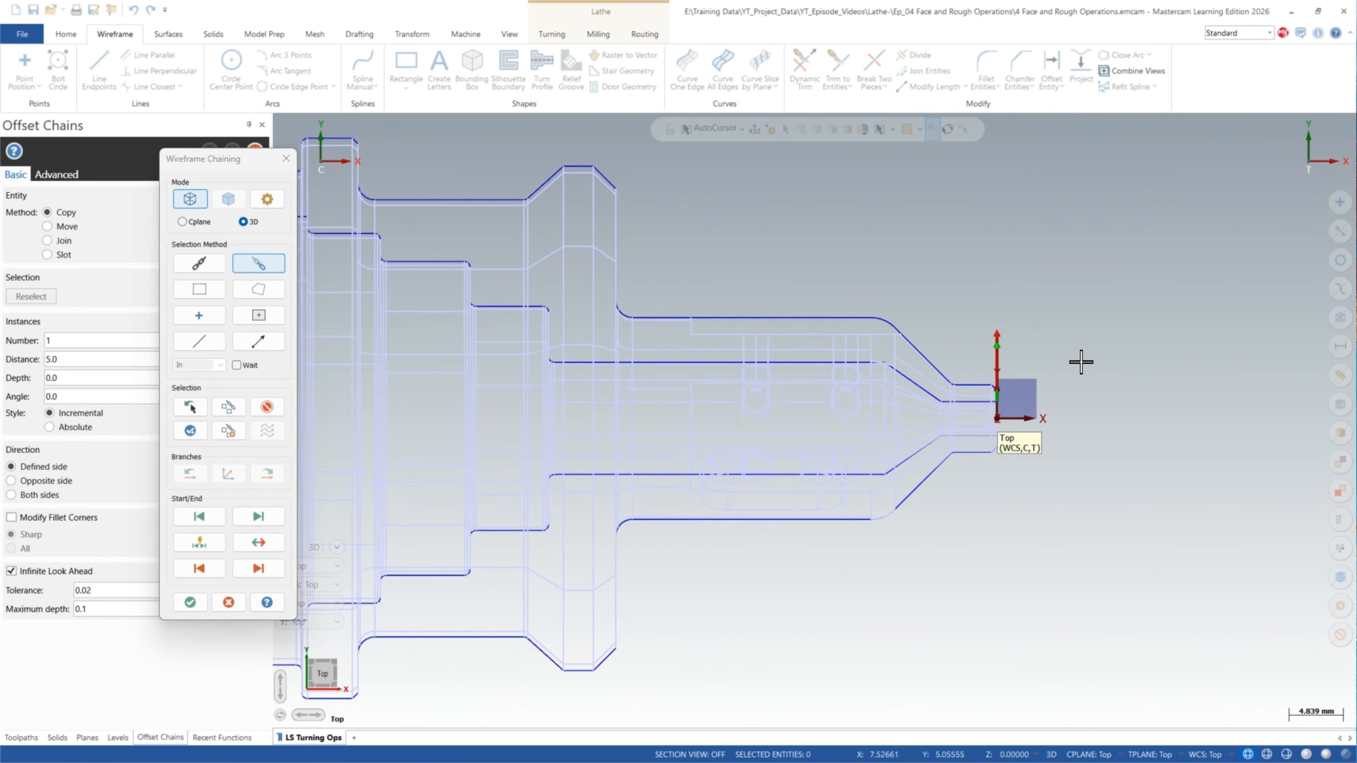
pyautogui.moveTo(560, 294); pyautogui.dragTo(413, 220, button='middle')
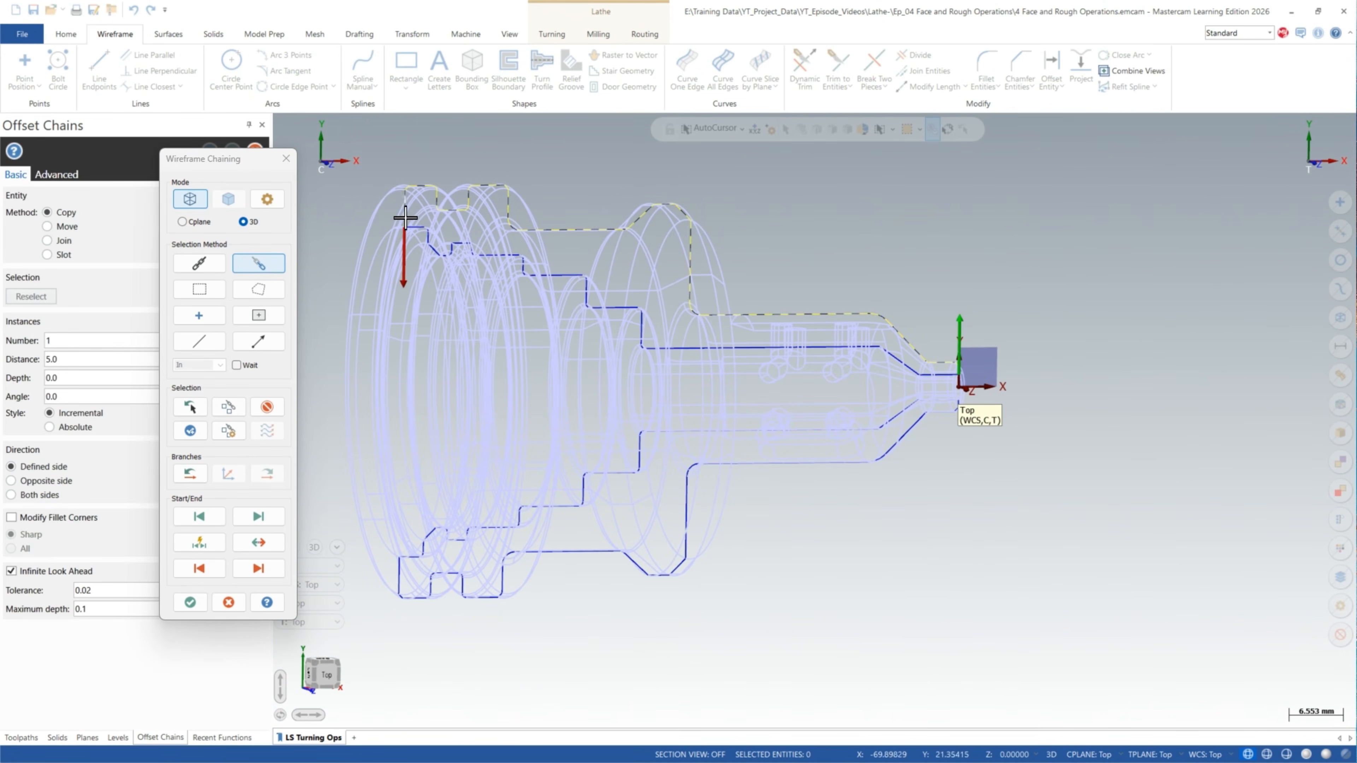
pyautogui.click(190, 602)
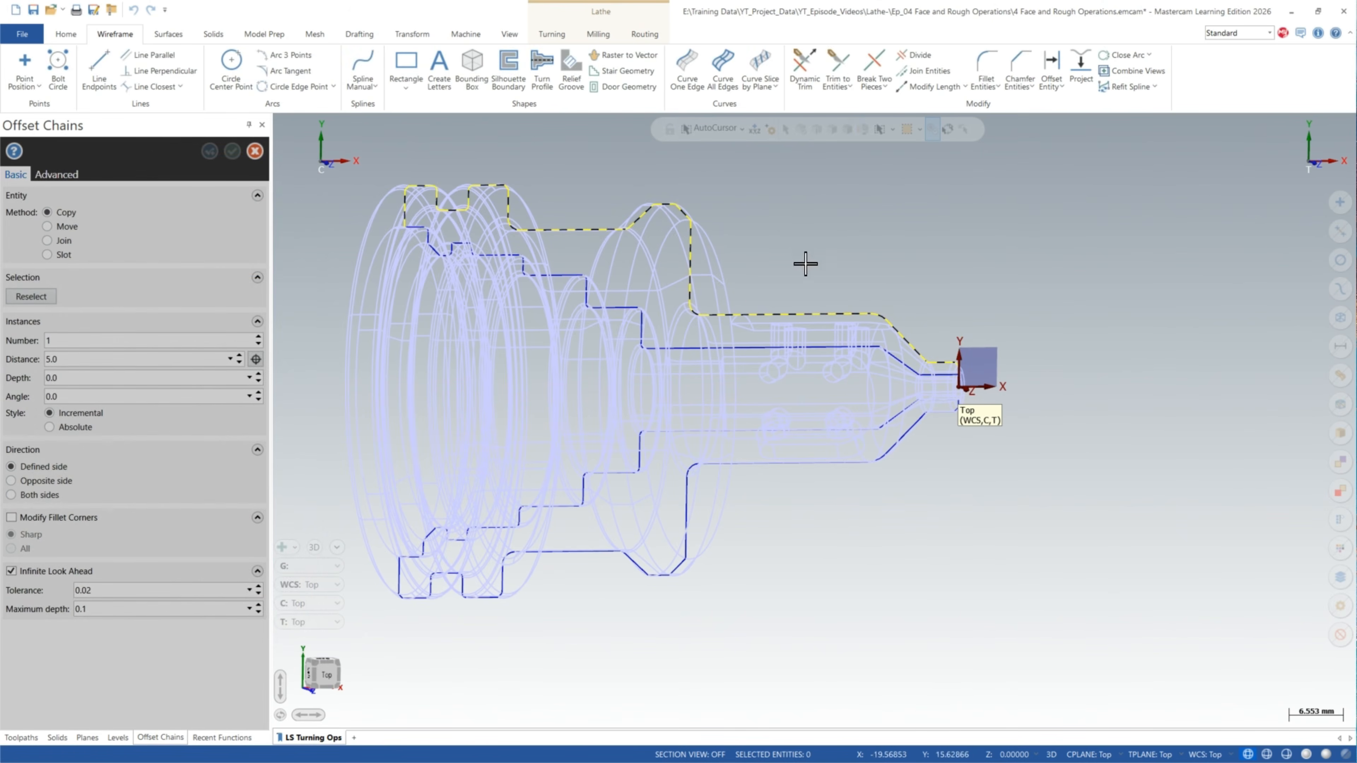
# Step: Restore the shaded top view and create one copy of the outer profile offset 5.0 mm outward
pyautogui.click(1305, 753)
pyautogui.rightClick(1096, 415)
pyautogui.click(1103, 472)
pyautogui.scroll(-1, 624, 347)
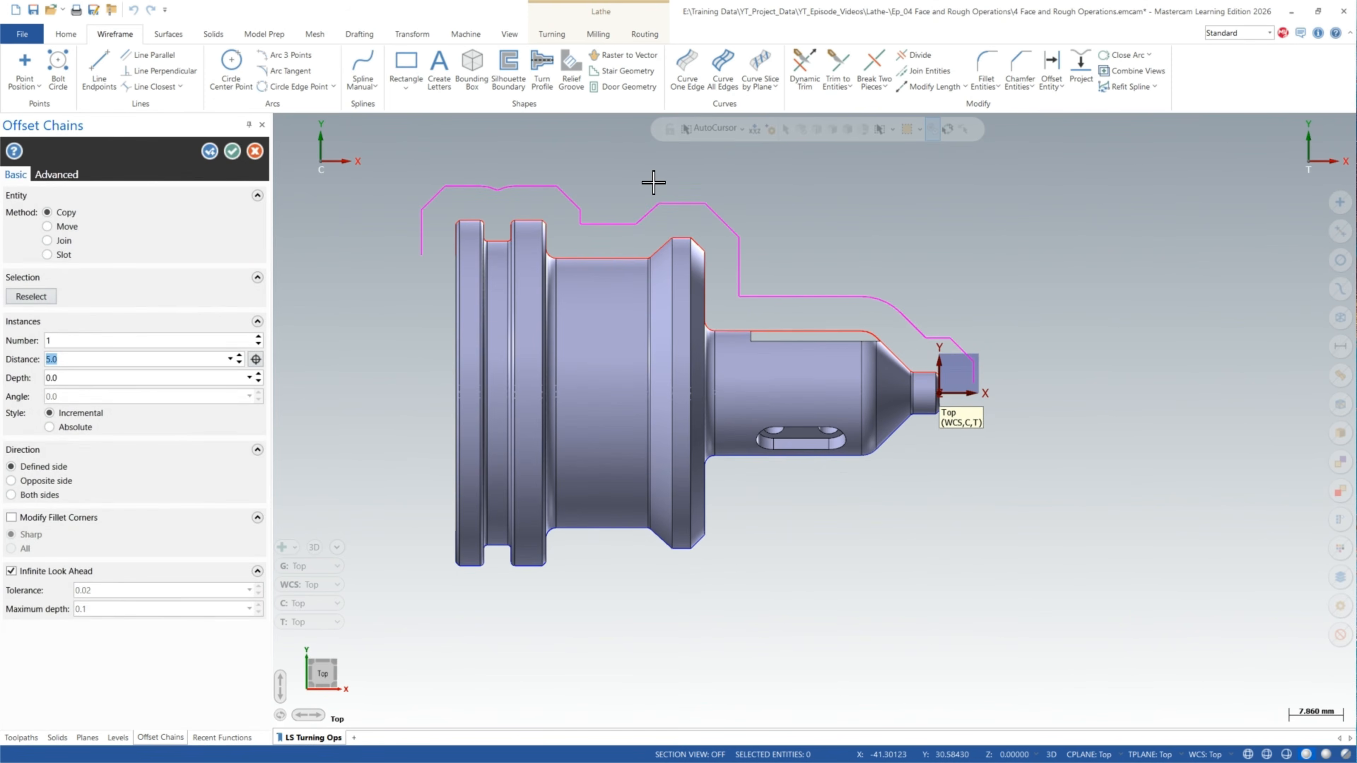
pyautogui.doubleClick(59, 359)
pyautogui.click(231, 151)
# Step: Extend the vertical line at the rear end of the offset profile toward the centerline to about 26.3 mm long
pyautogui.scroll(2, 439, 222)
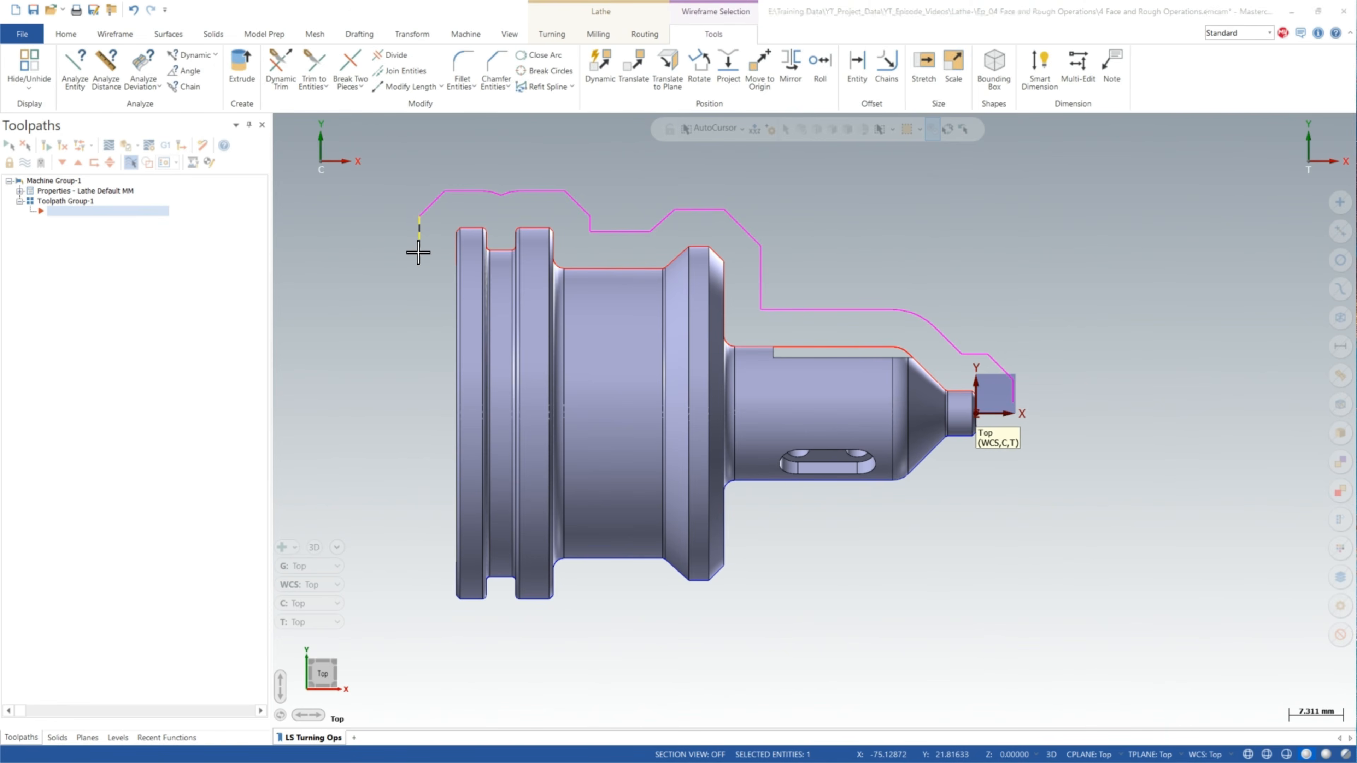
pyautogui.click(420, 264)
pyautogui.moveTo(420, 268); pyautogui.dragTo(414, 362)
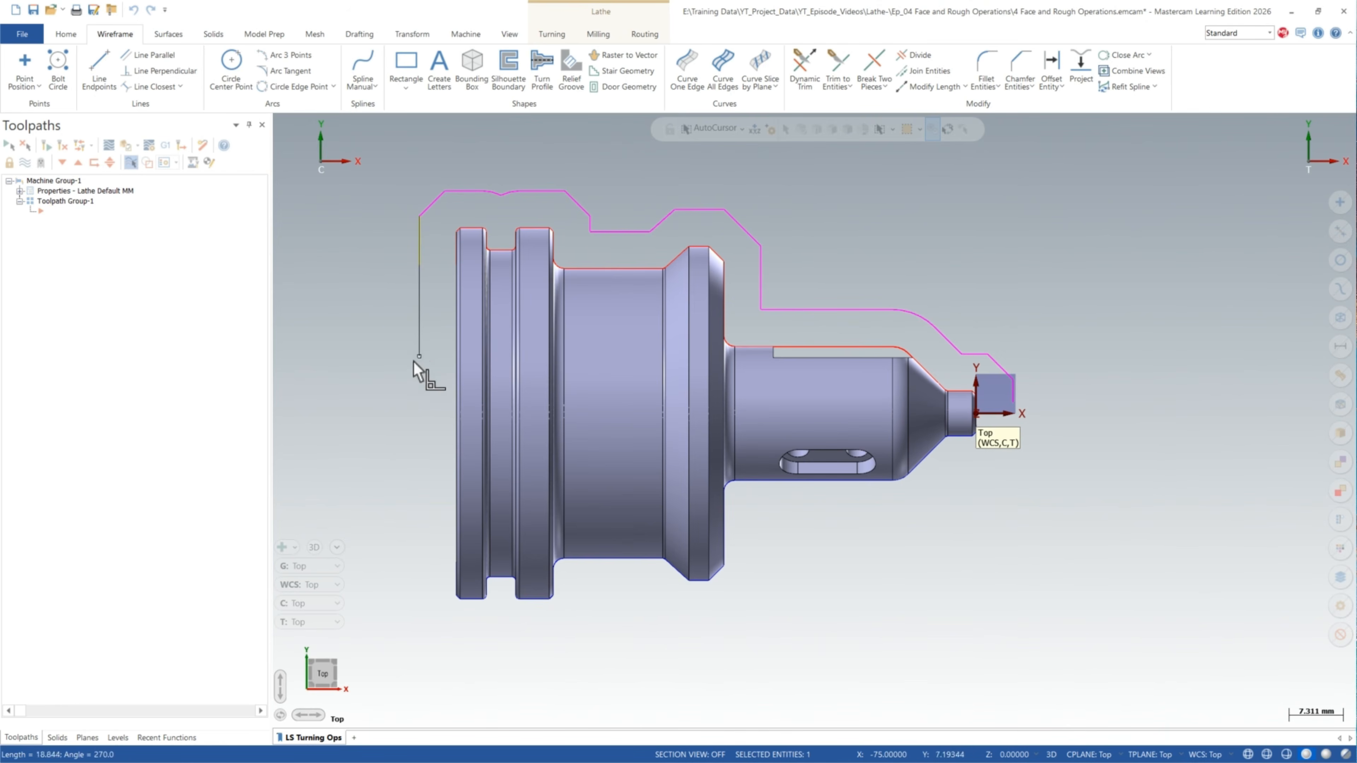
pyautogui.moveTo(431, 417); pyautogui.dragTo(419, 409)
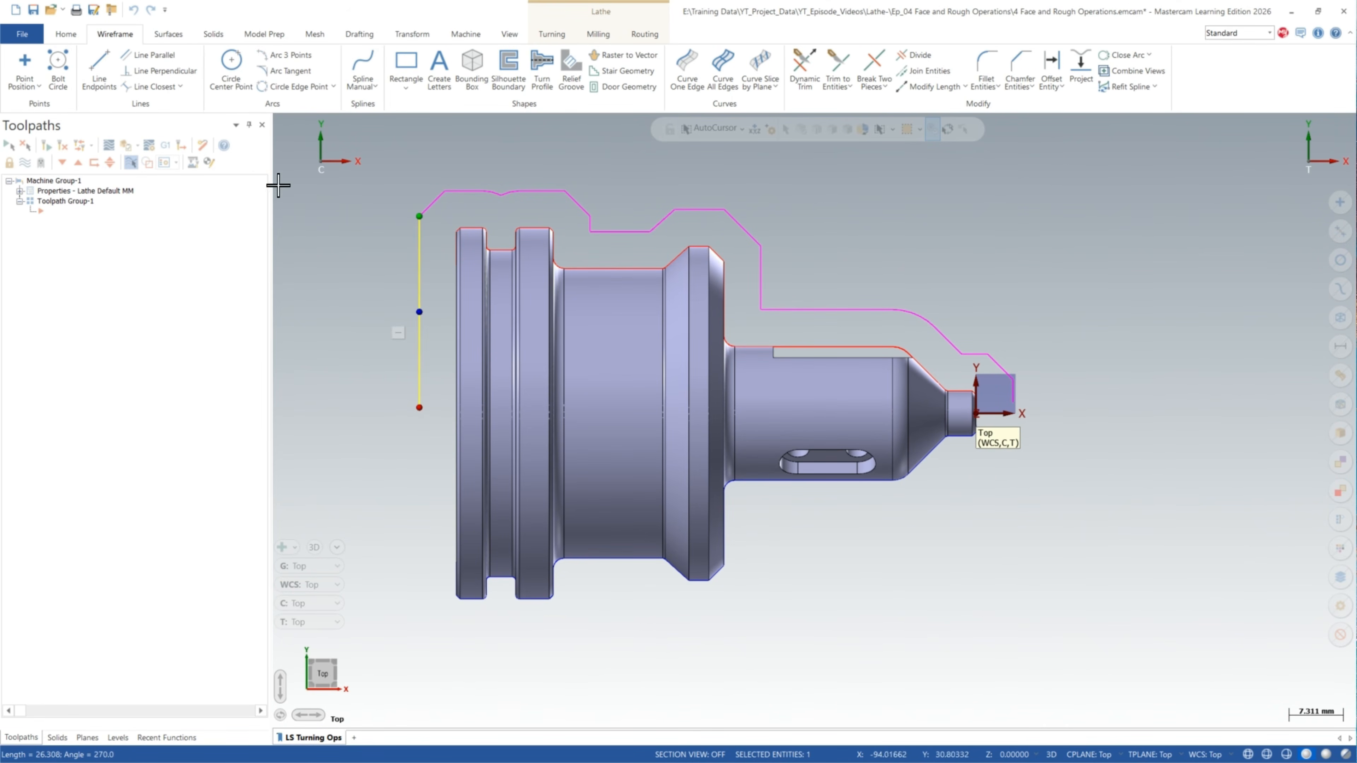
pyautogui.scroll(1, 992, 411)
pyautogui.scroll(1, 993, 411)
pyautogui.scroll(-2, 991, 408)
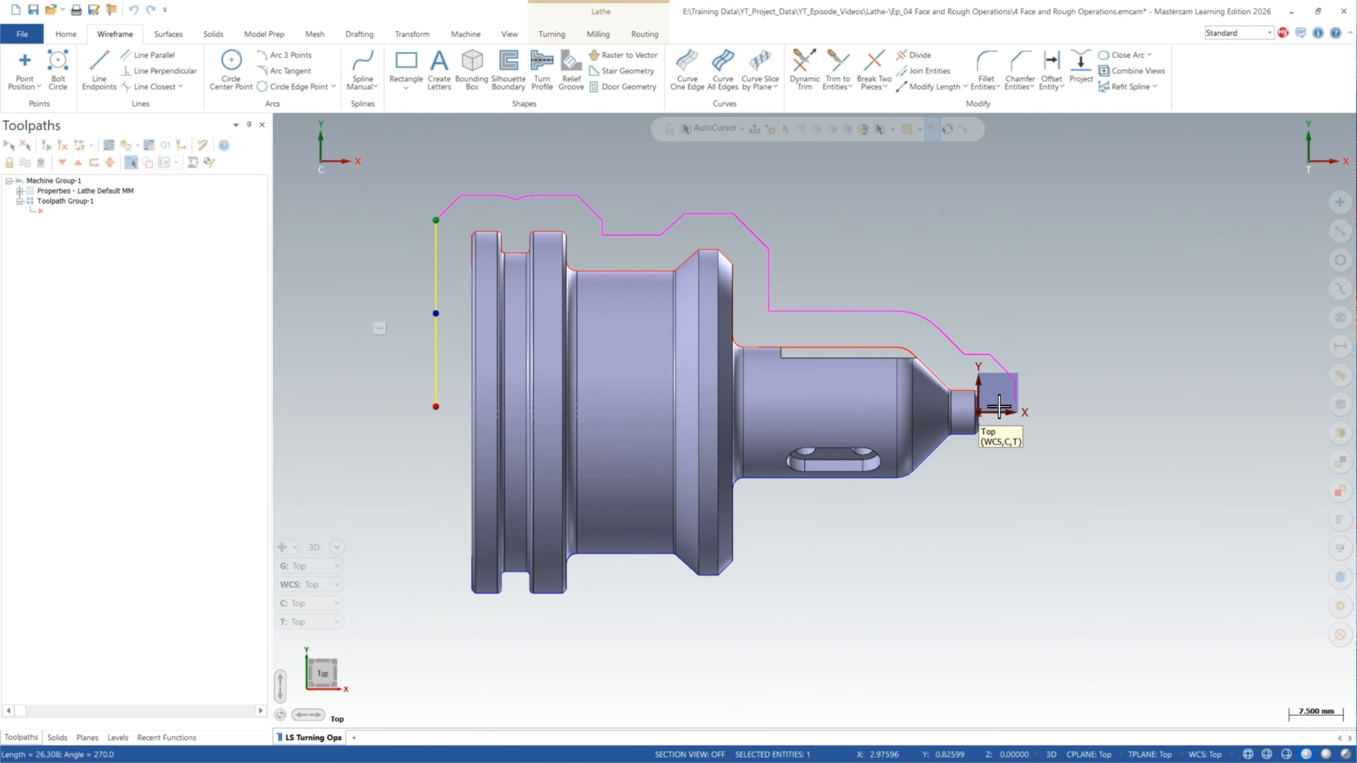
# Step: Accept the extended line at the rear of the offset profile and clear the temporary colors from the geometry
pyautogui.click(462, 261)
pyautogui.scroll(-1, 505, 338)
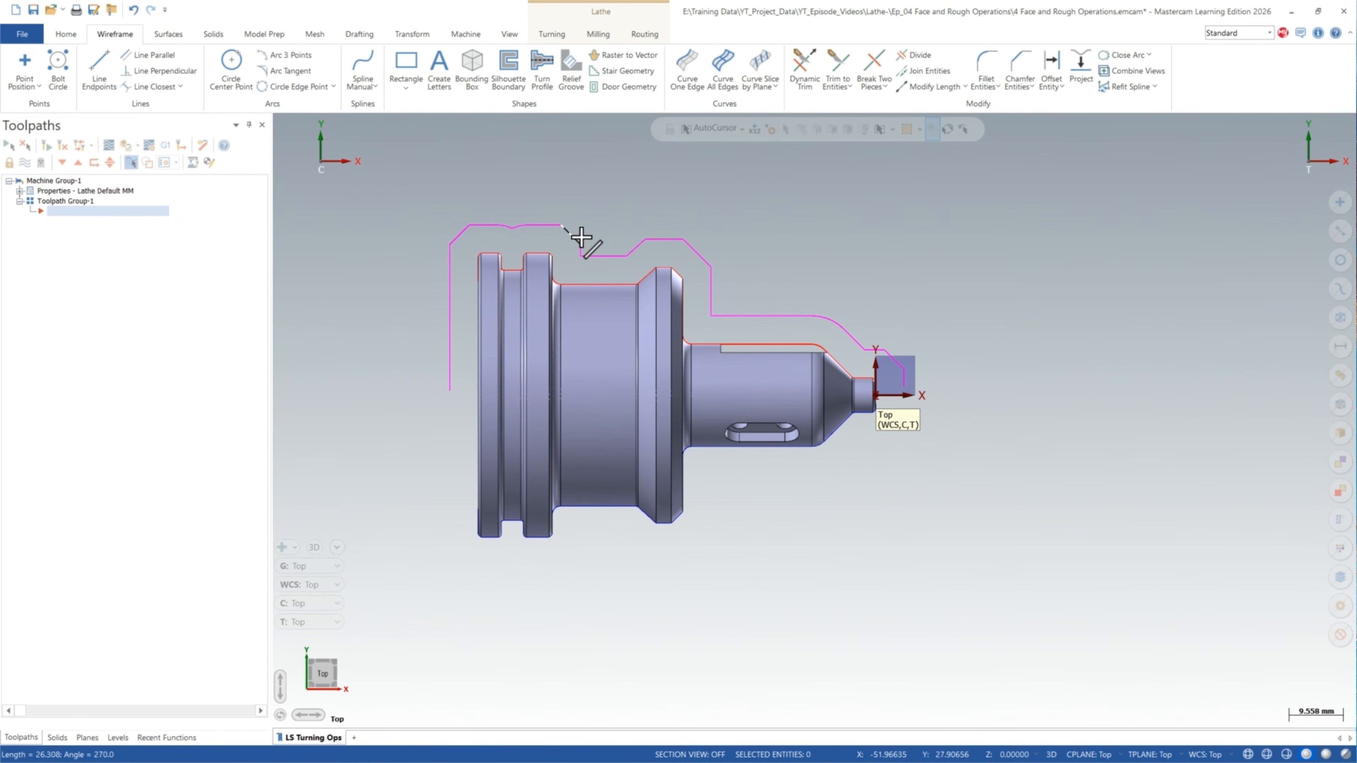
pyautogui.rightClick(682, 196)
pyautogui.click(748, 177)
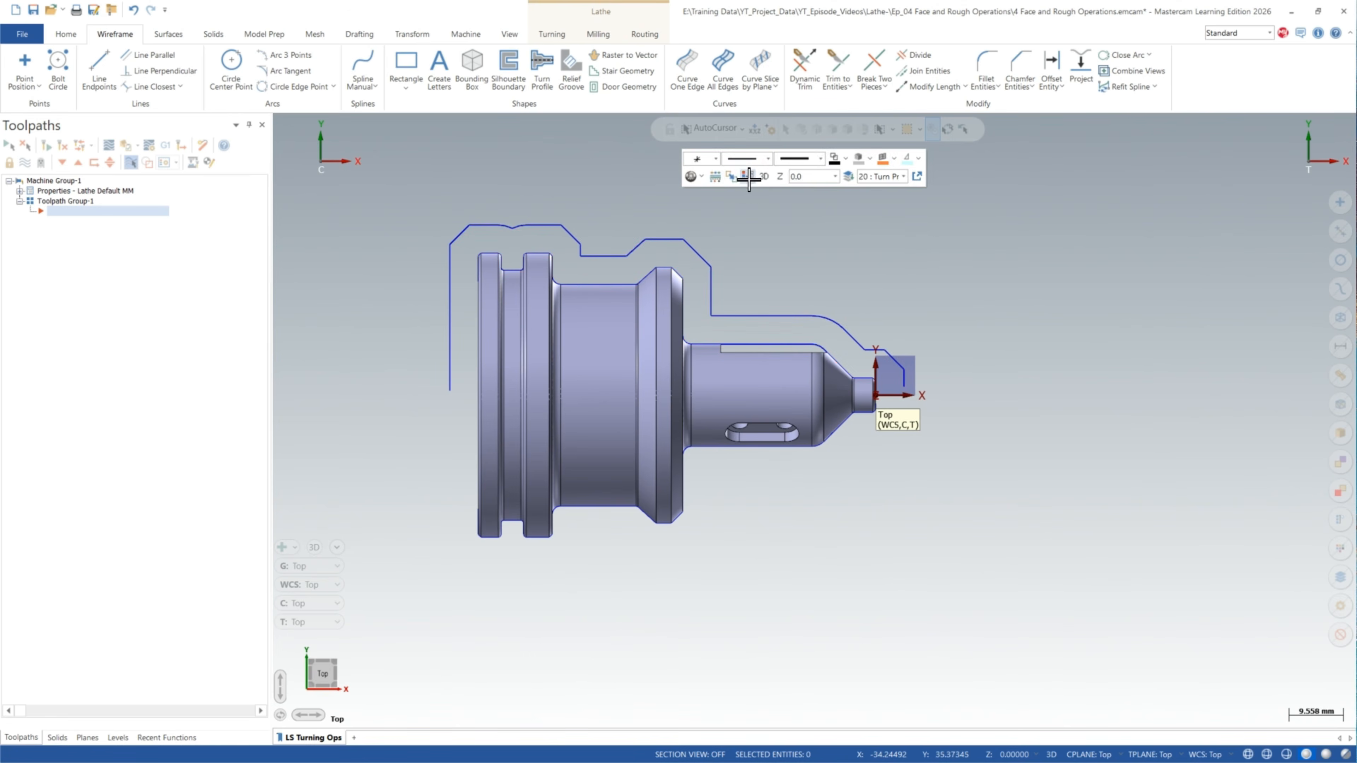
pyautogui.scroll(-1, 891, 332)
pyautogui.scroll(2, 510, 280)
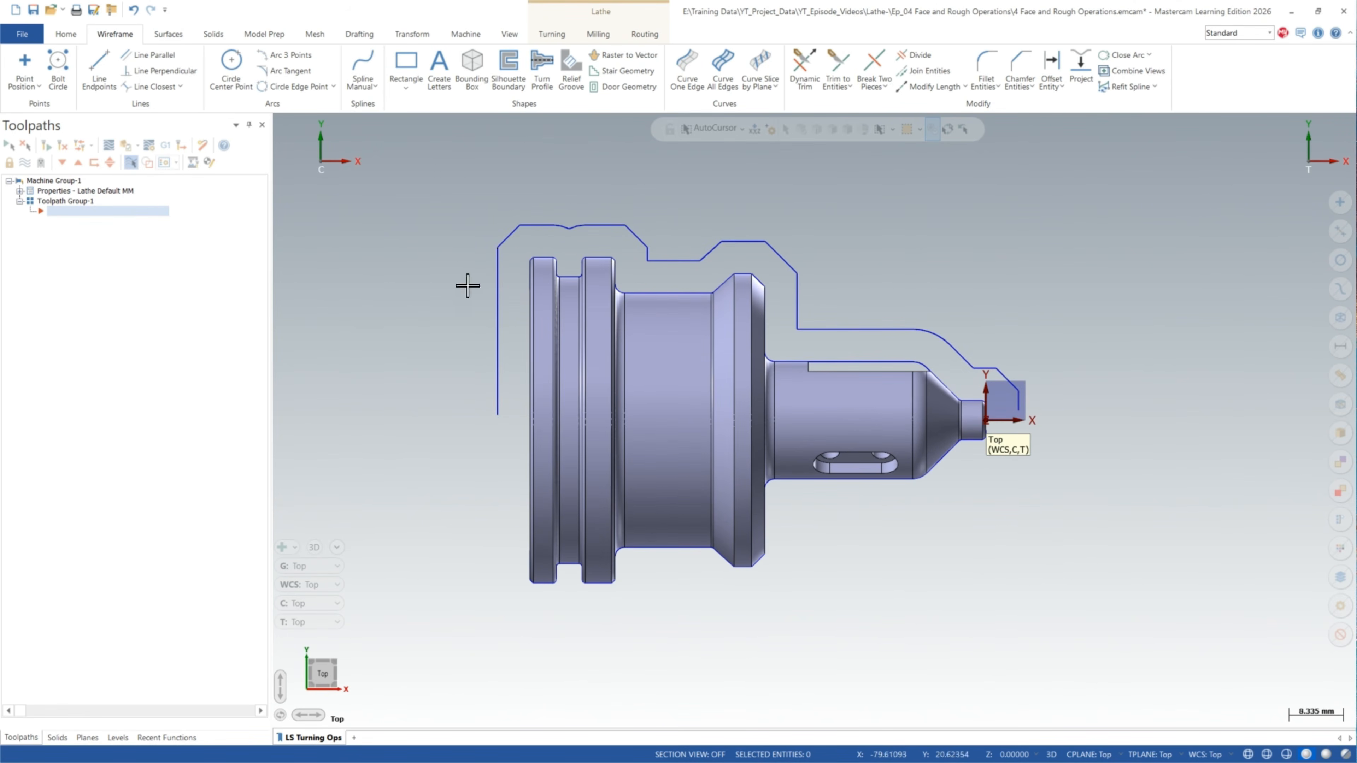
# Step: Open the machine group's stock setup and set the left spindle stock geometry to Revolve
pyautogui.click(20, 191)
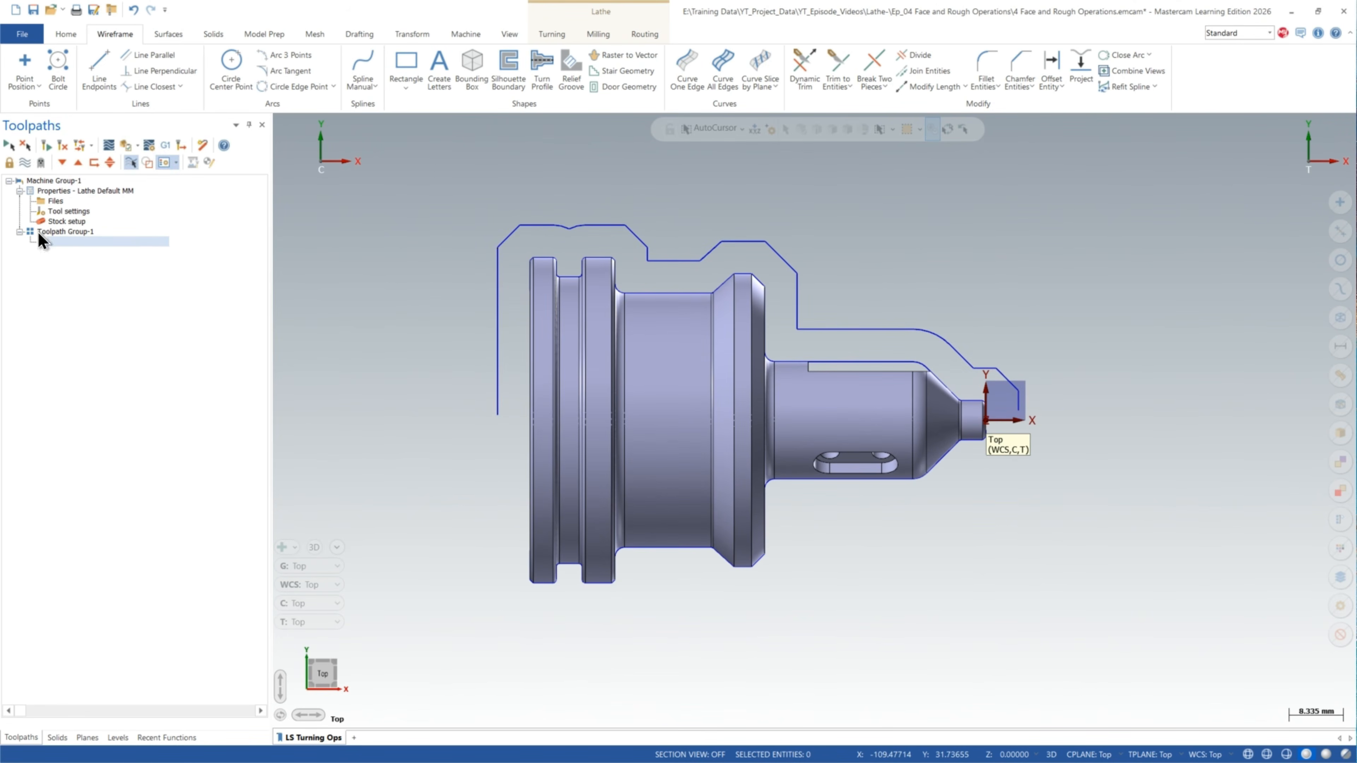
pyautogui.doubleClick(58, 224)
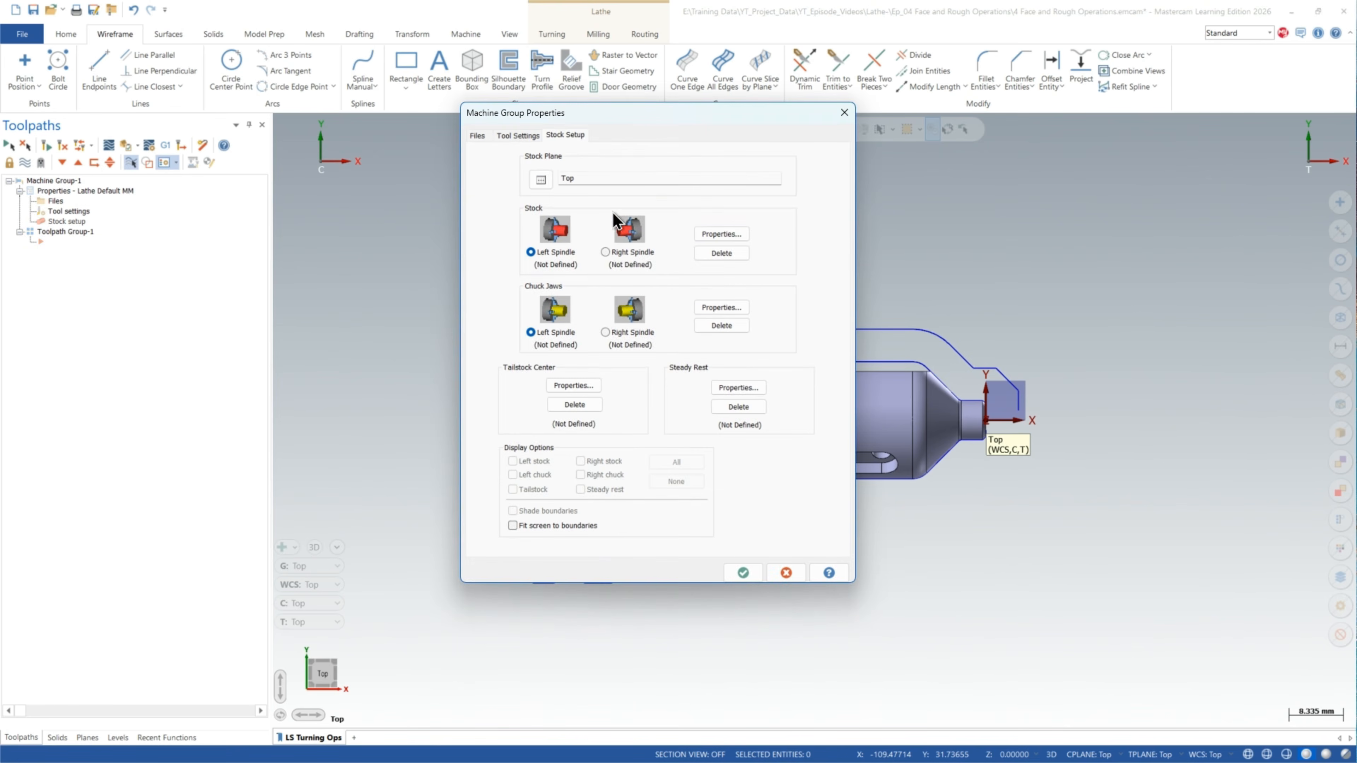
pyautogui.click(721, 233)
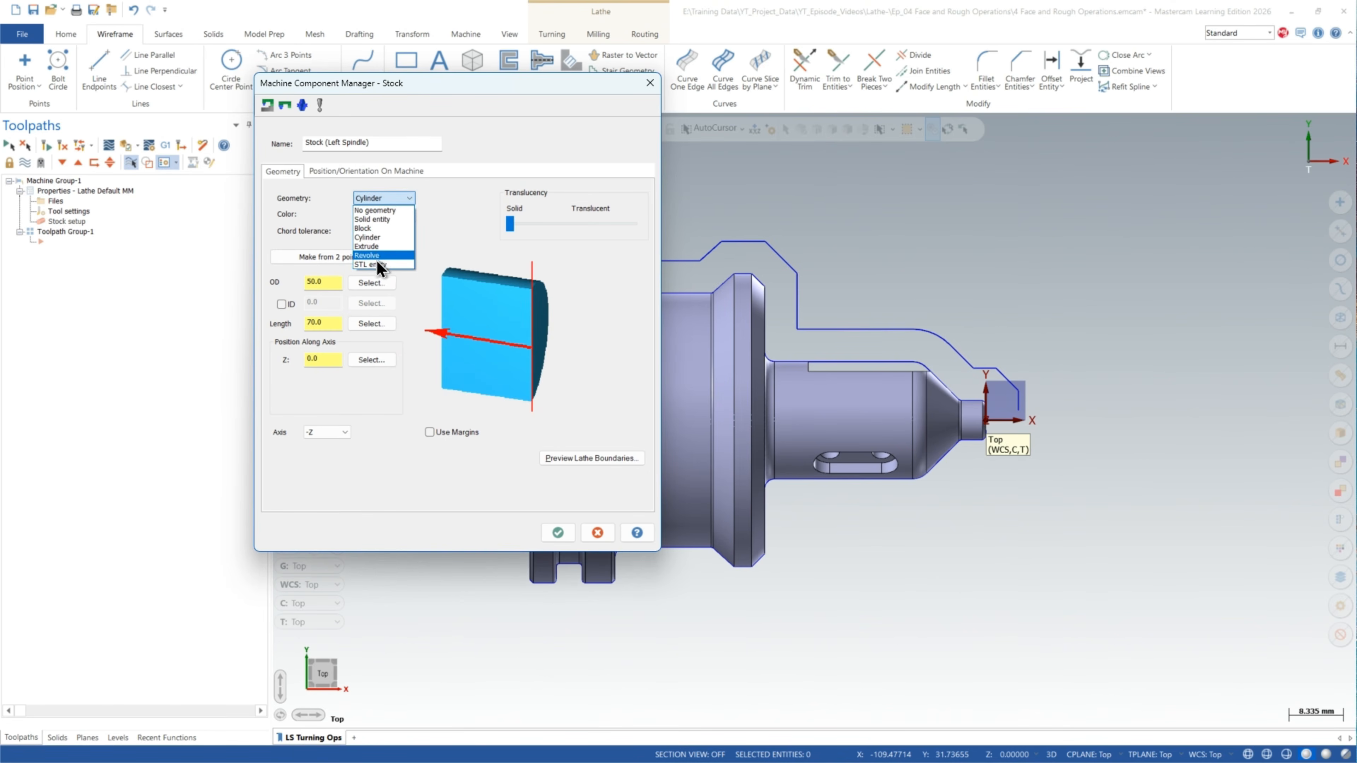
pyautogui.click(374, 256)
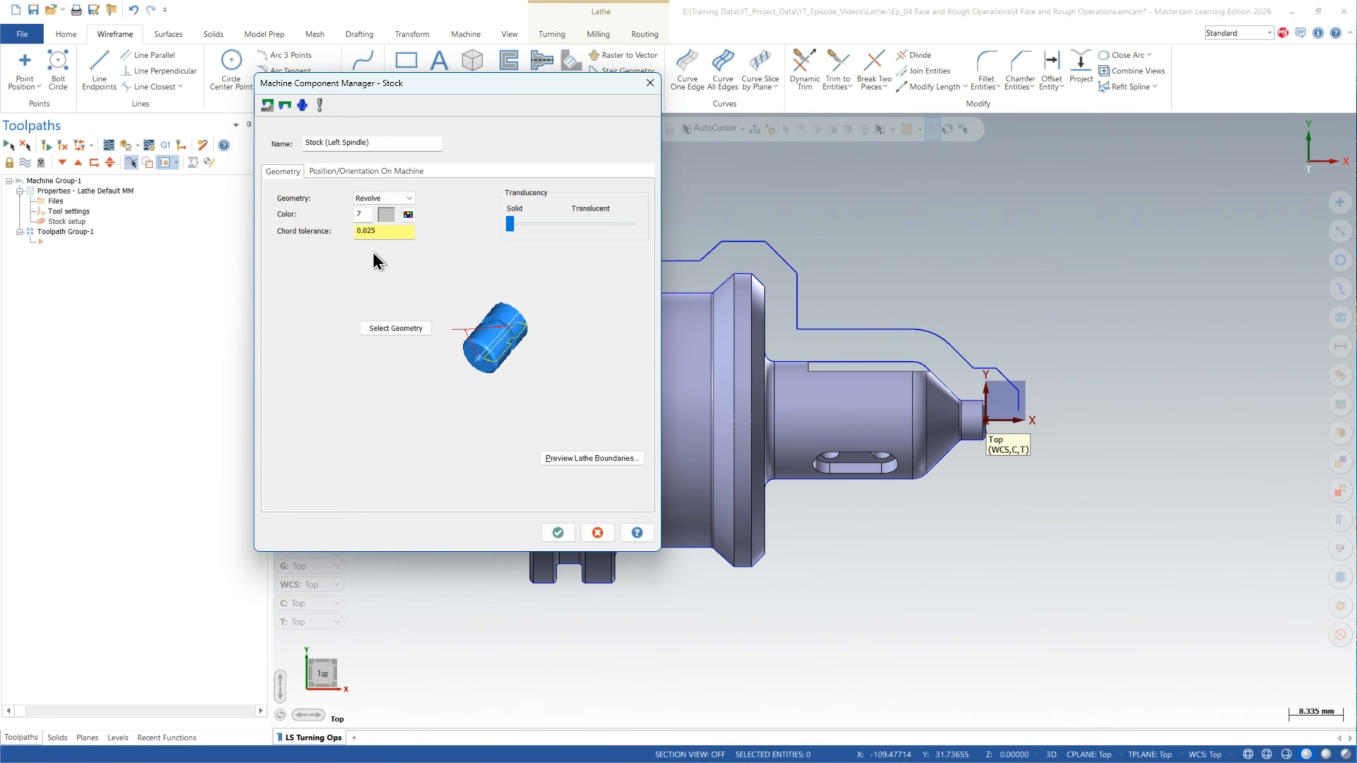
# Step: Select the whole offset profile as a wireframe chain for the revolved stock, preview the lathe boundaries and accept the stock
pyautogui.click(394, 331)
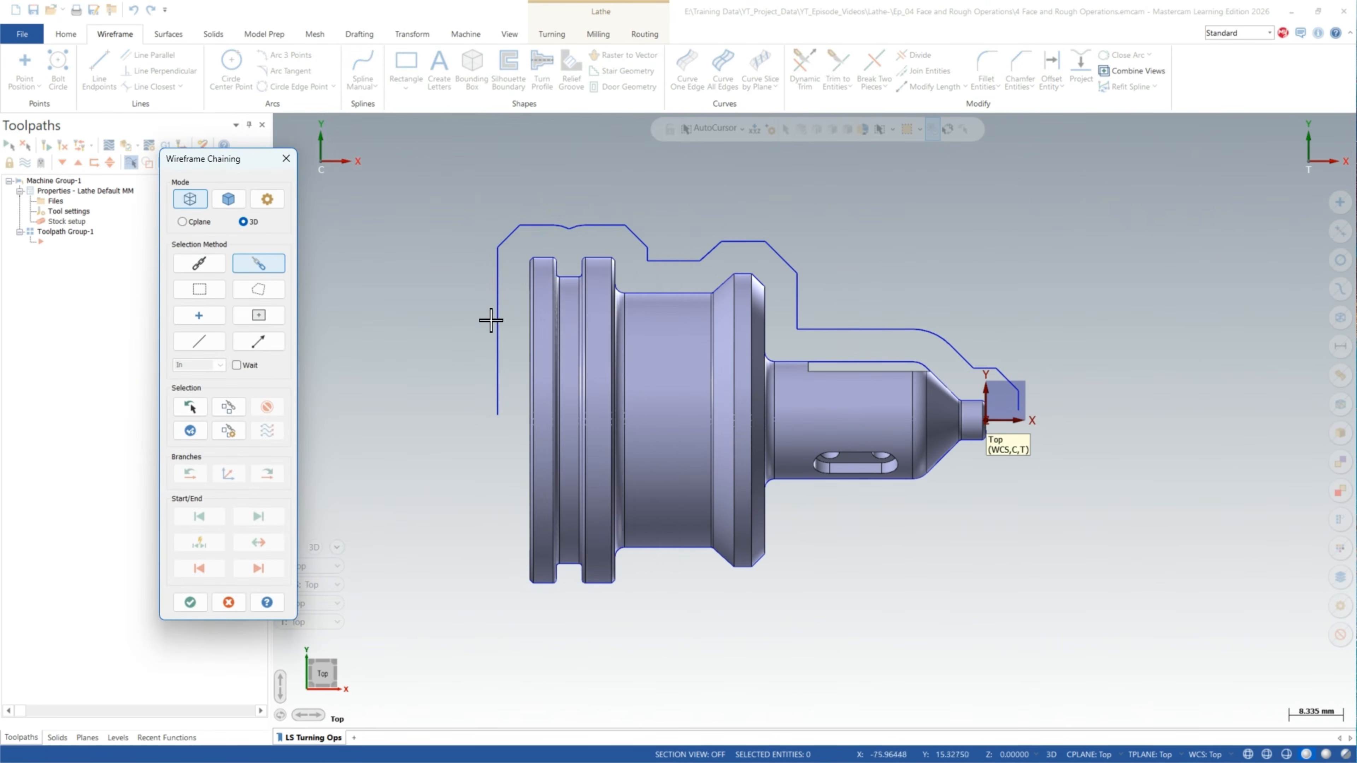
pyautogui.click(214, 270)
pyautogui.click(497, 342)
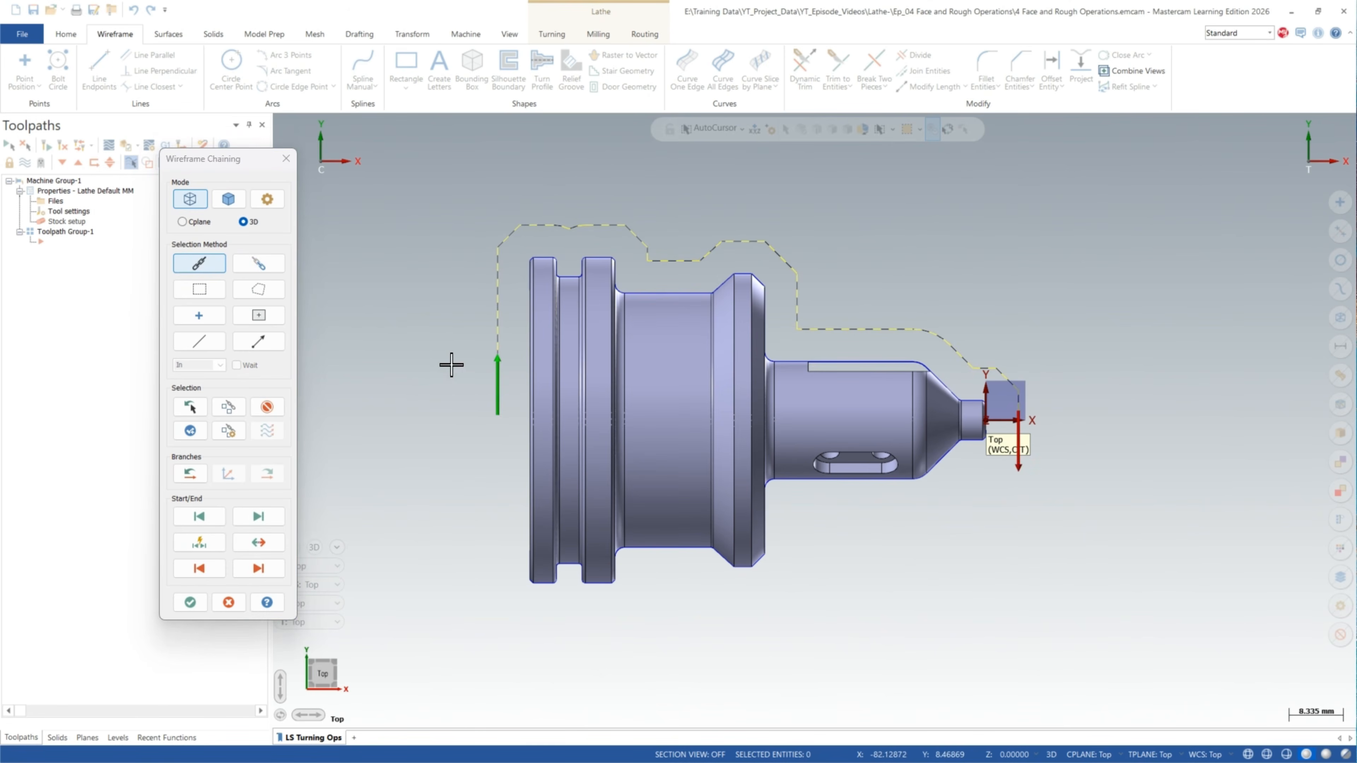
pyautogui.click(190, 602)
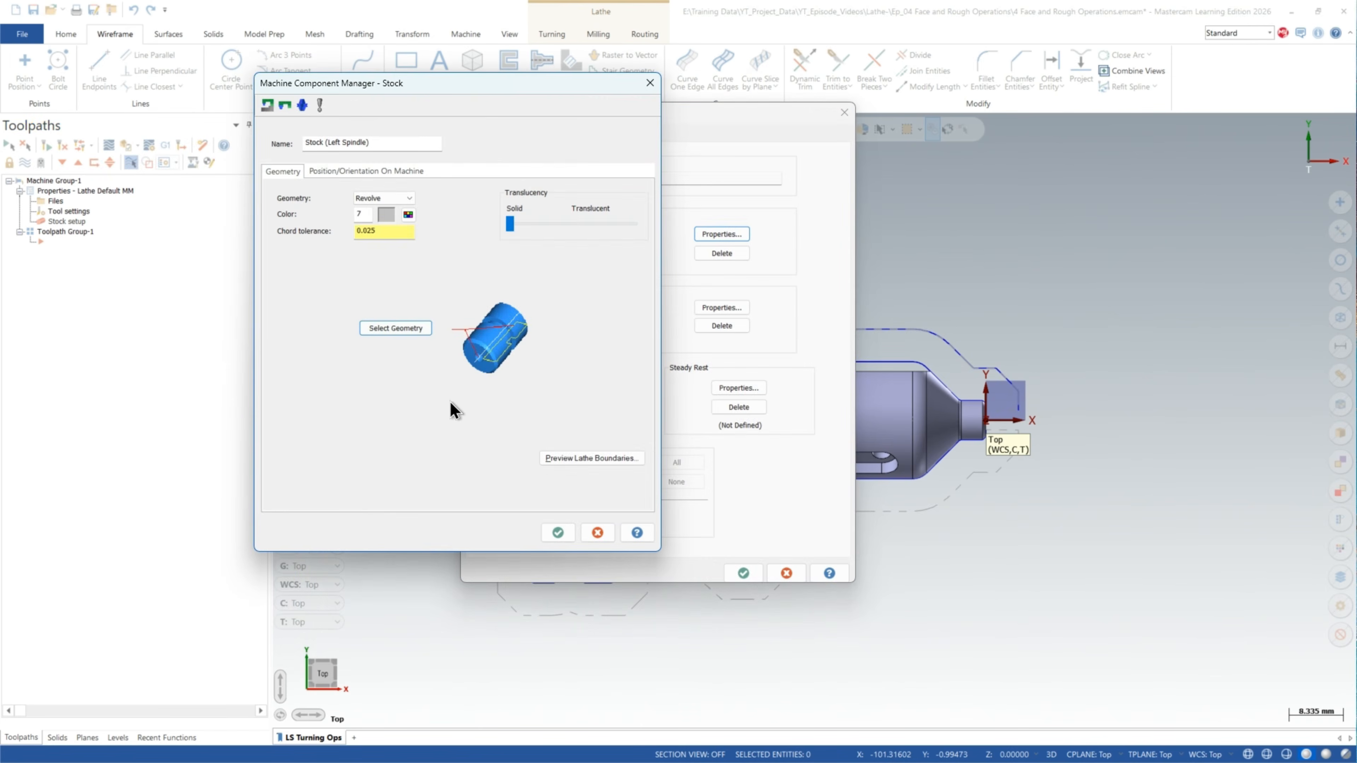
pyautogui.click(591, 458)
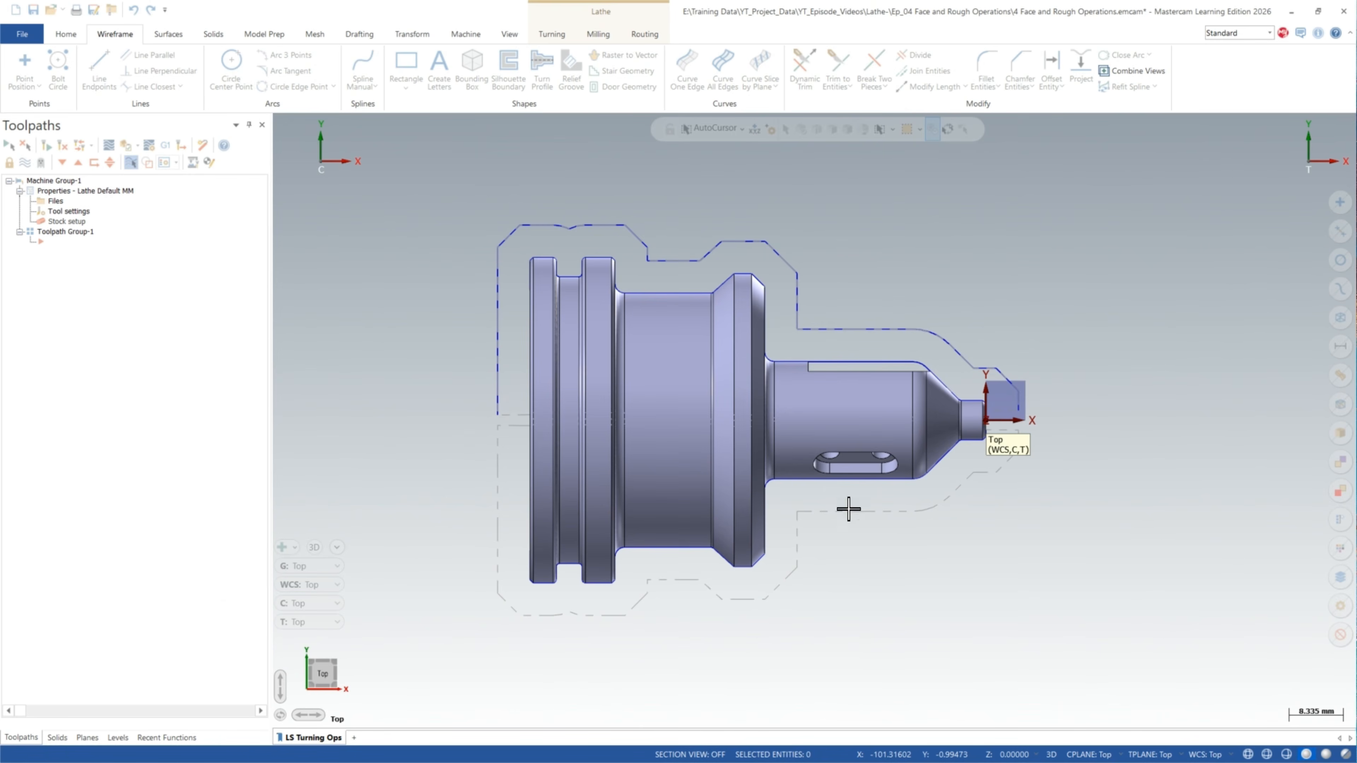
pyautogui.click(435, 371)
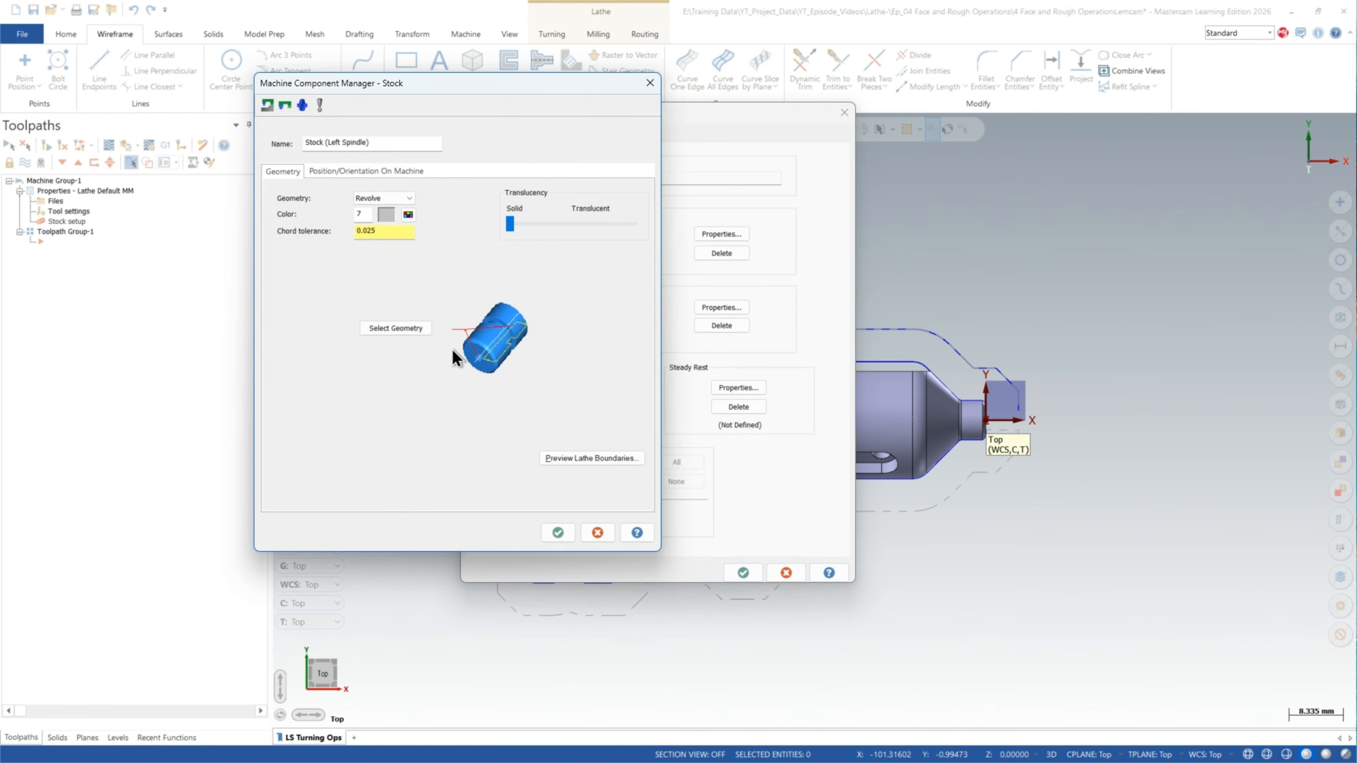
pyautogui.click(555, 532)
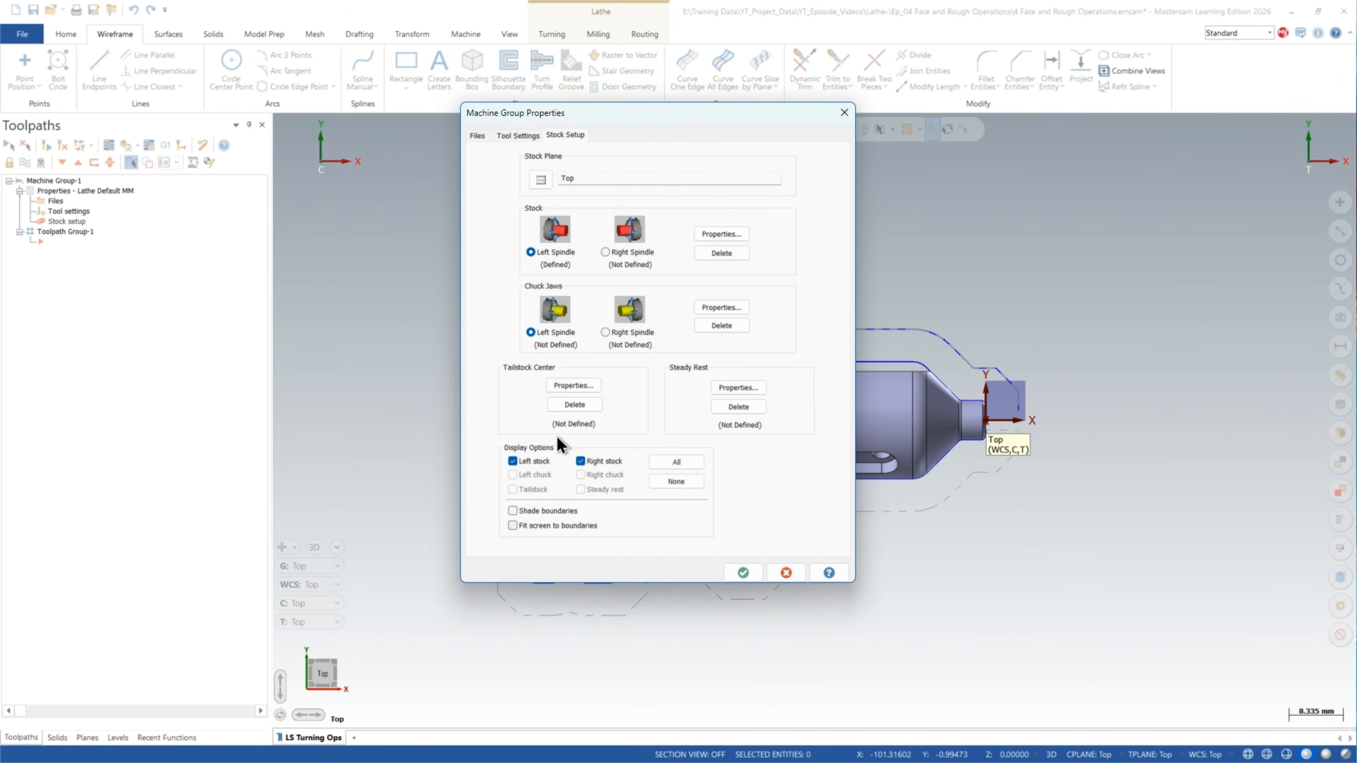
# Step: Define the left spindle chuck jaws positioned from stock with a grip length of 5 mm
pyautogui.click(603, 332)
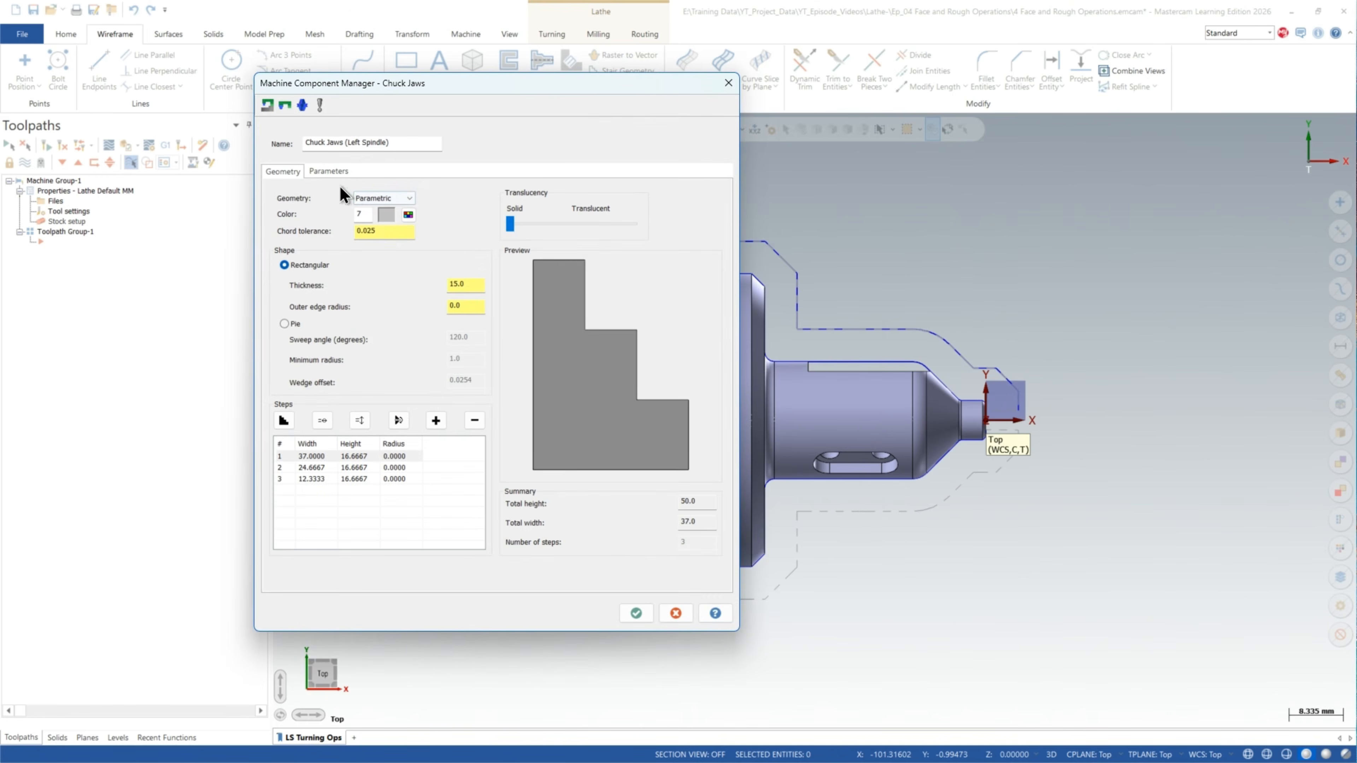
pyautogui.click(332, 172)
pyautogui.click(300, 314)
pyautogui.doubleClick(380, 357)
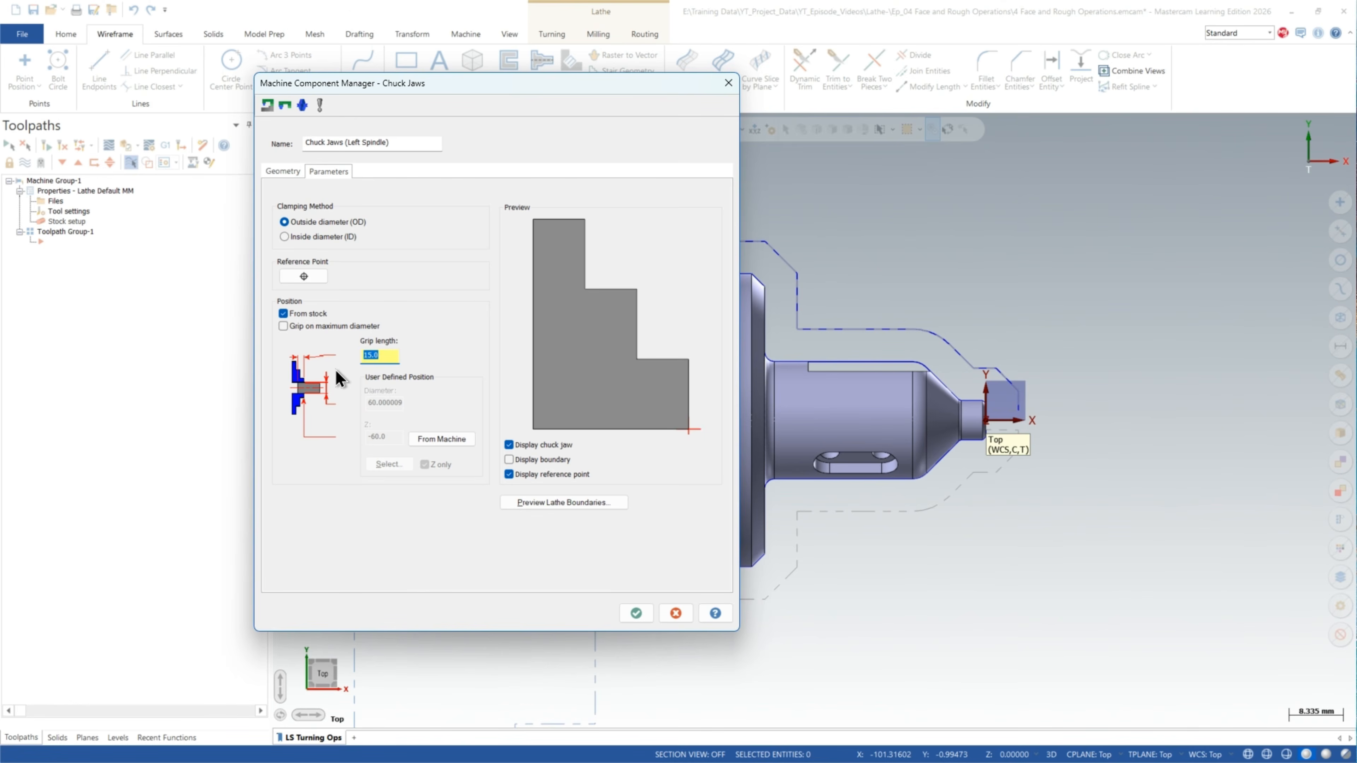
pyautogui.write('5')
pyautogui.press('Return')
pyautogui.click(636, 613)
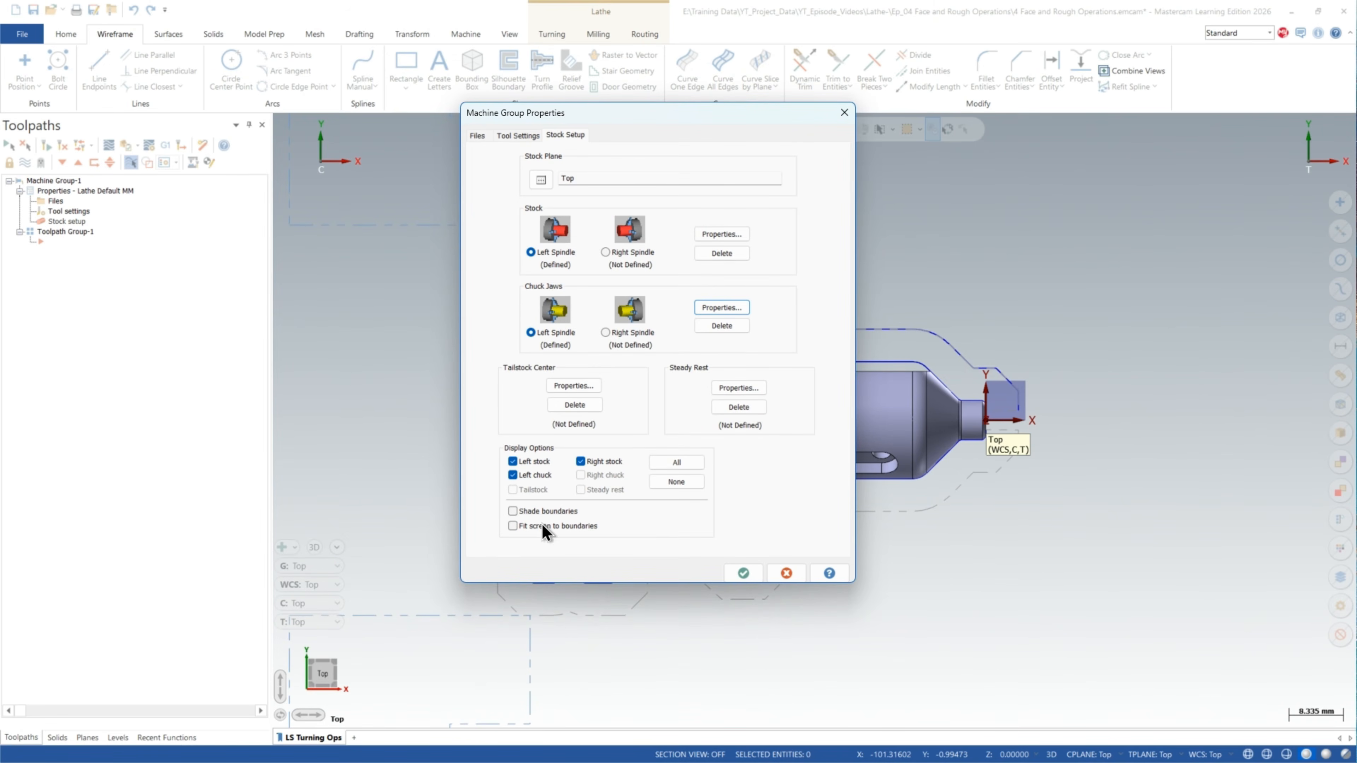
# Step: Turn on shaded boundaries for the stock and chuck display and accept the machine group properties
pyautogui.click(539, 512)
pyautogui.click(742, 572)
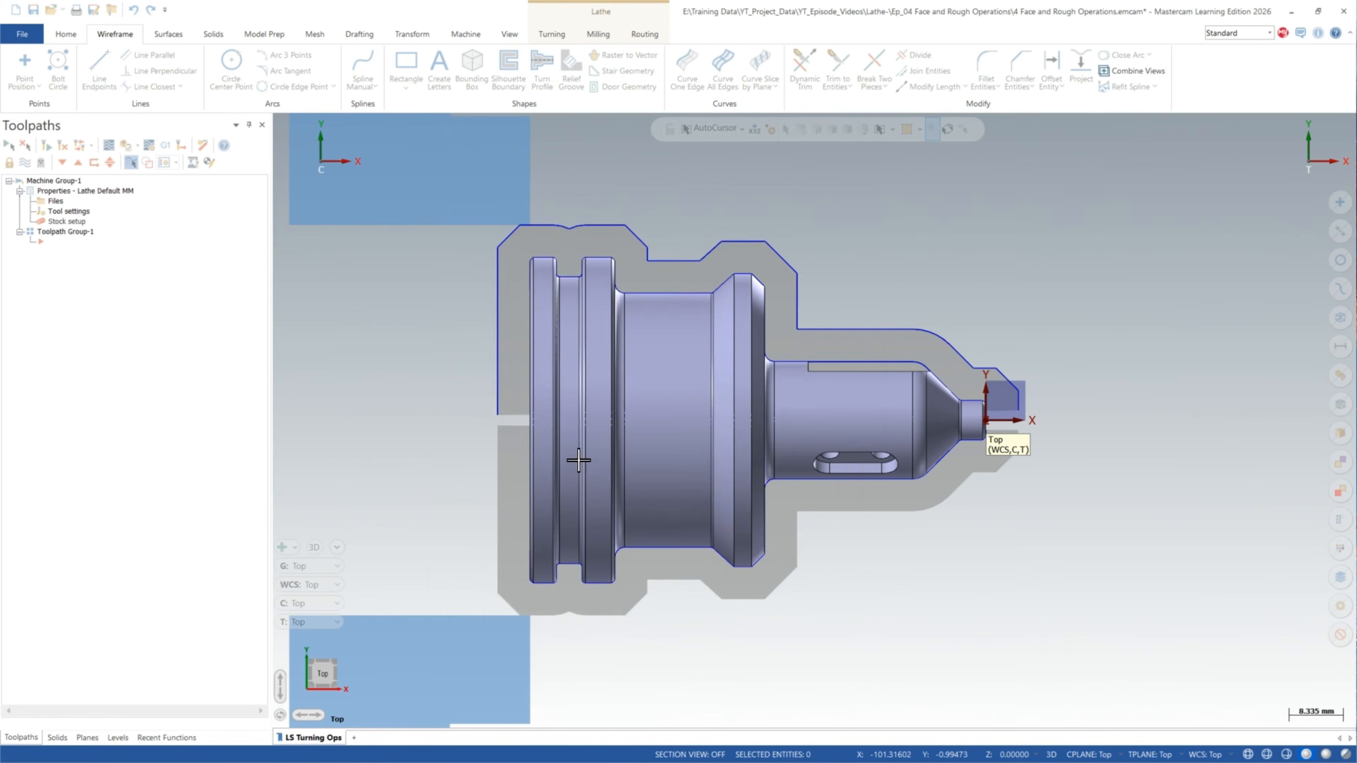
pyautogui.scroll(-2, 577, 456)
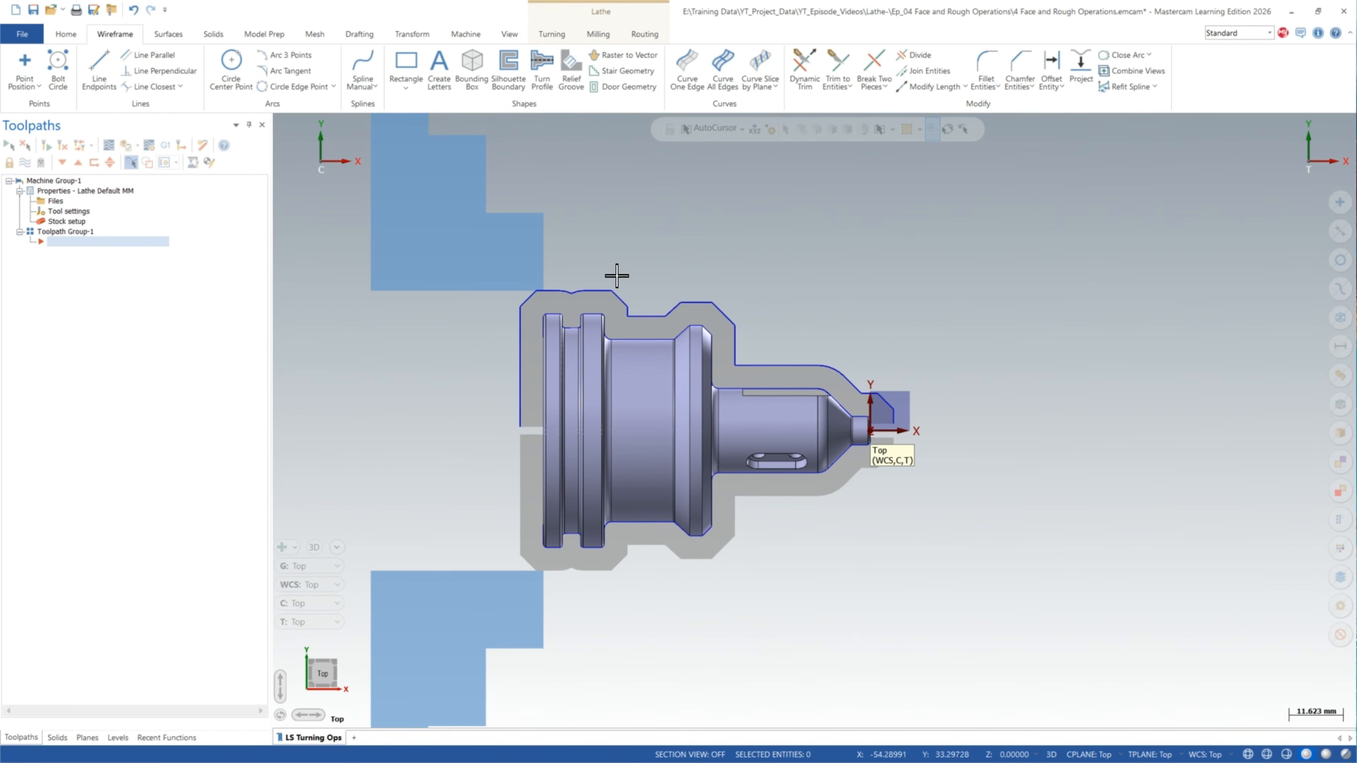
pyautogui.scroll(3, 606, 336)
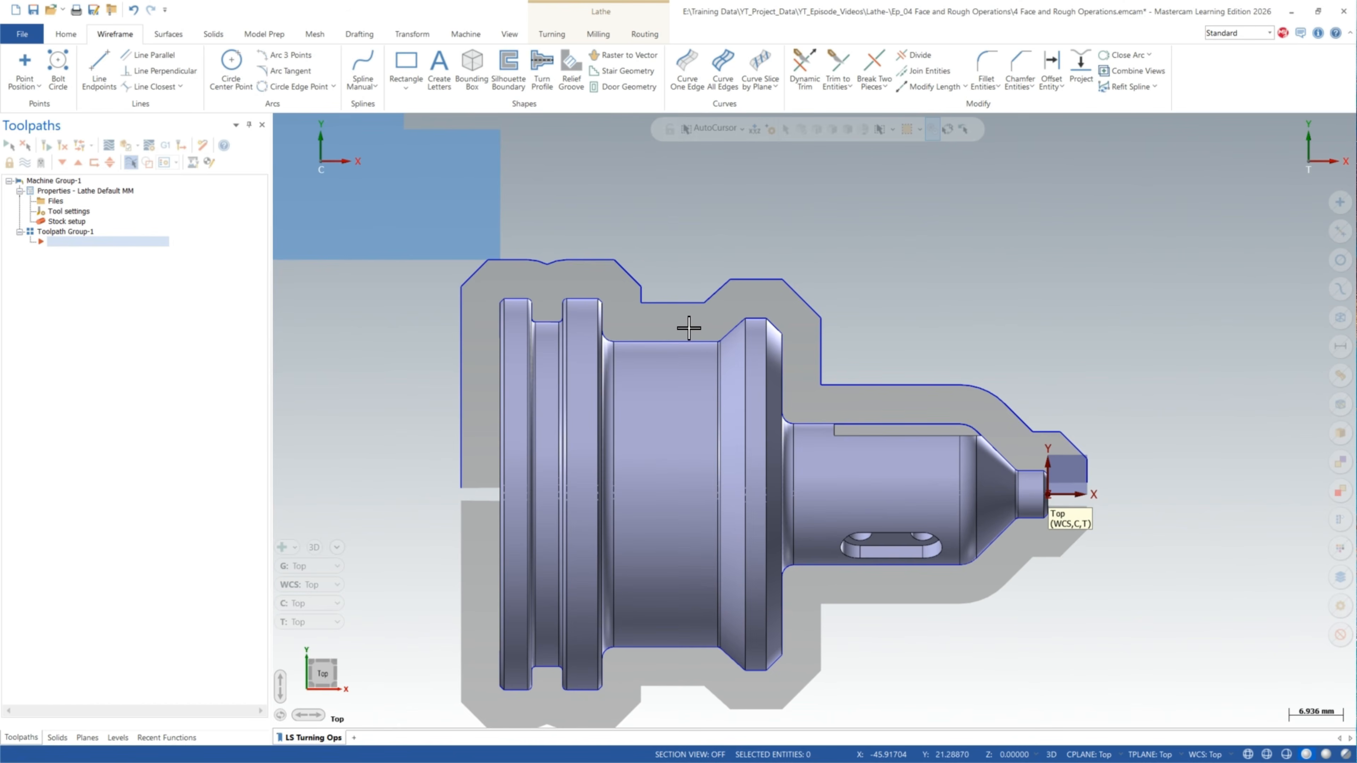
pyautogui.scroll(-1, 690, 339)
pyautogui.scroll(1, 937, 391)
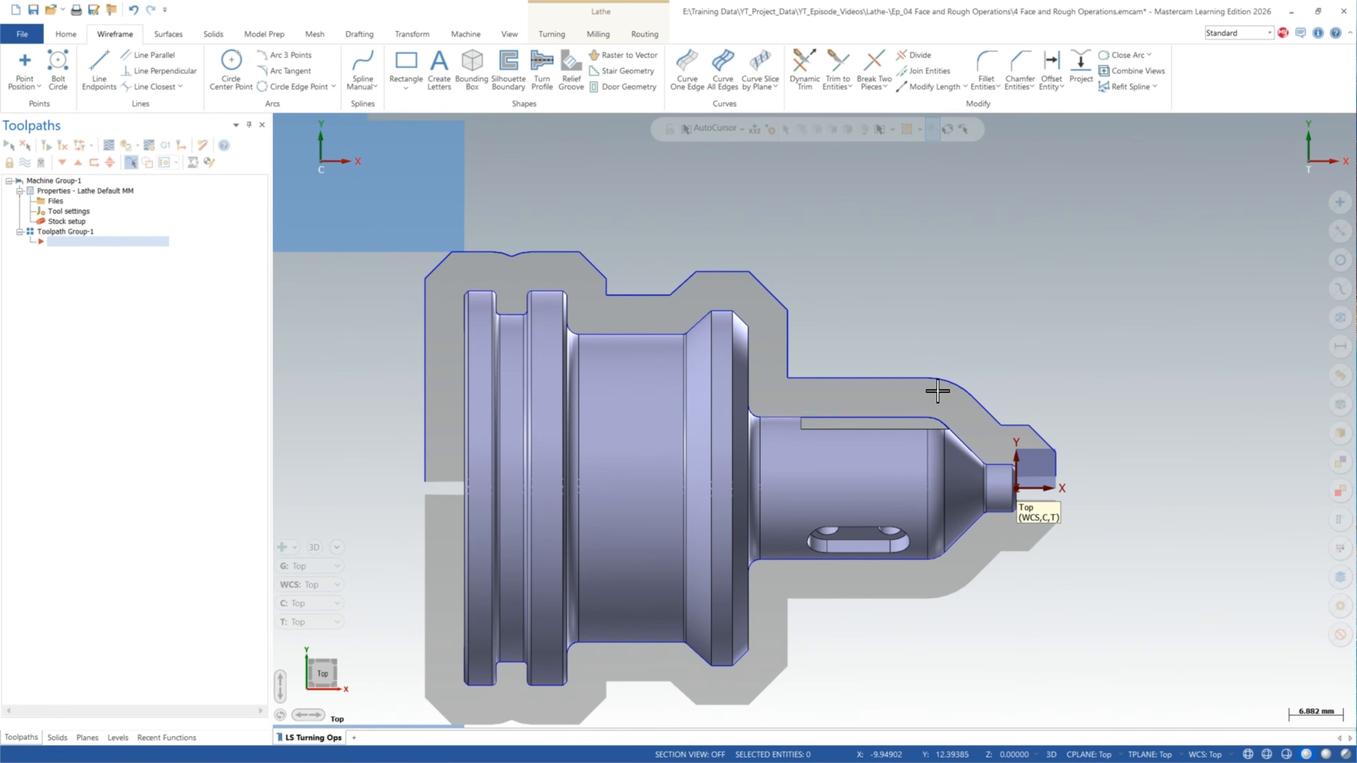
pyautogui.scroll(-1, 913, 425)
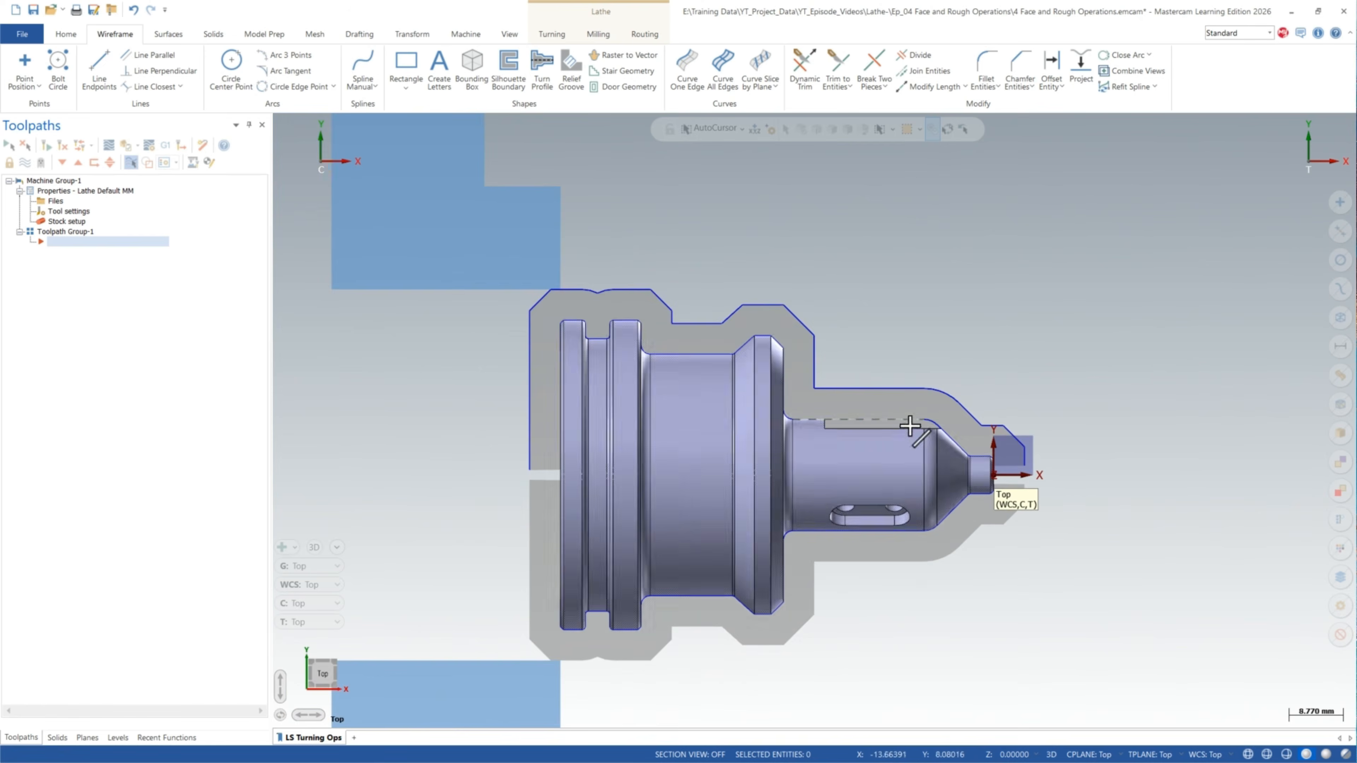
# Step: Start a Contour Rough turning toolpath
pyautogui.click(555, 39)
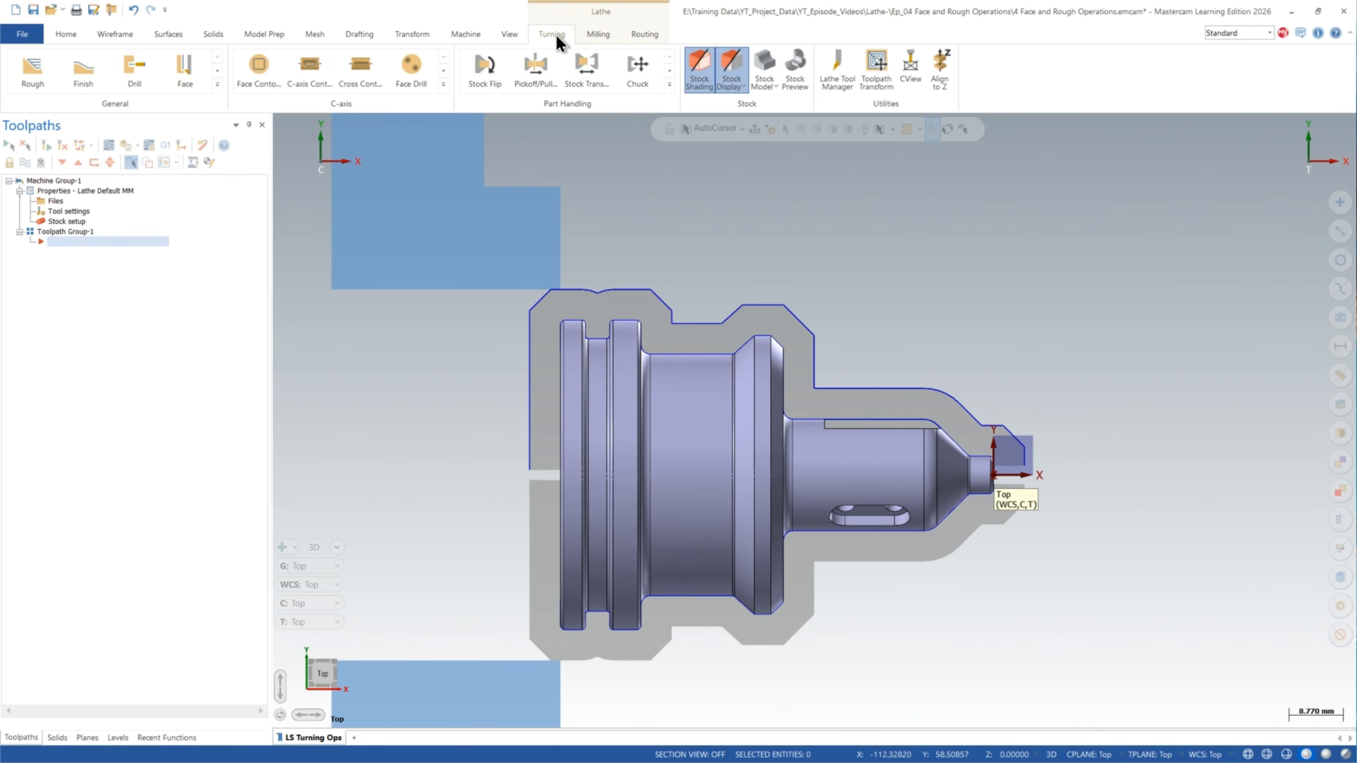
pyautogui.click(217, 84)
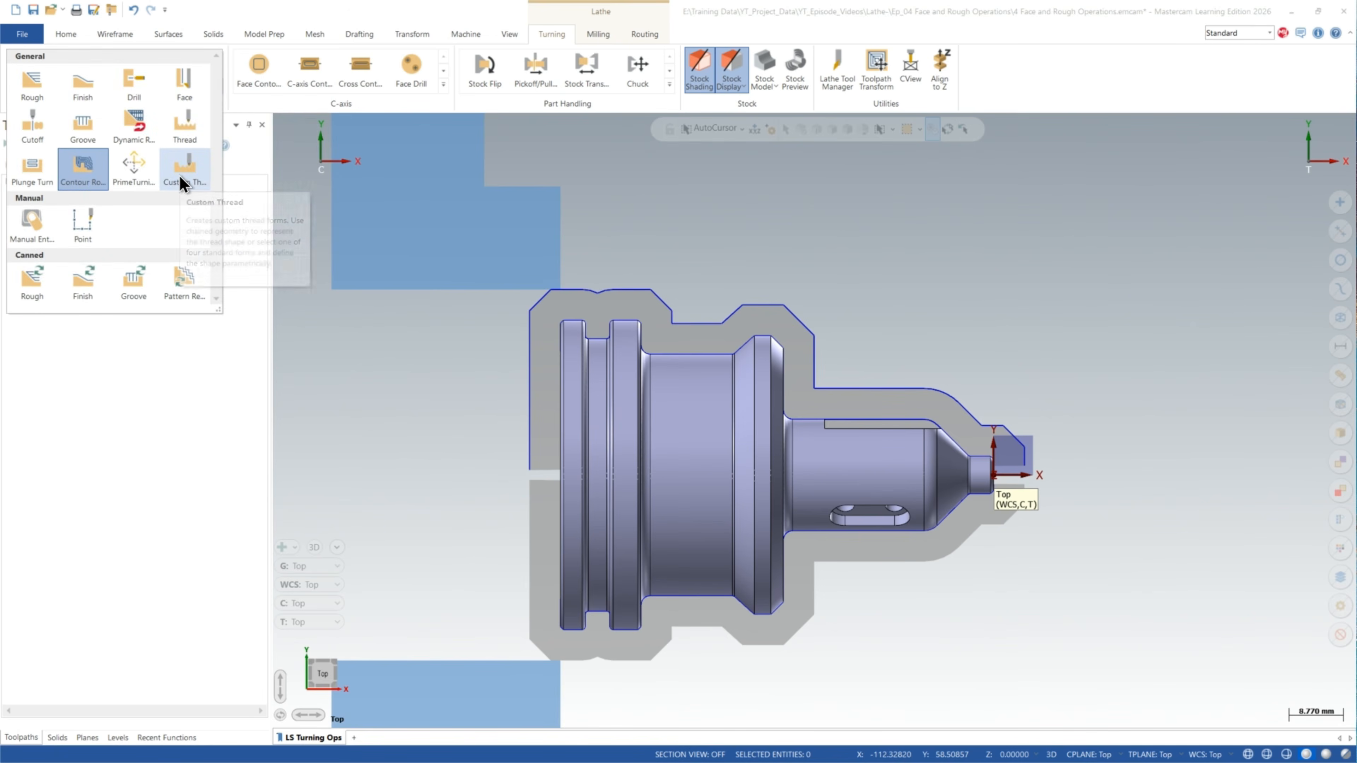
pyautogui.click(85, 173)
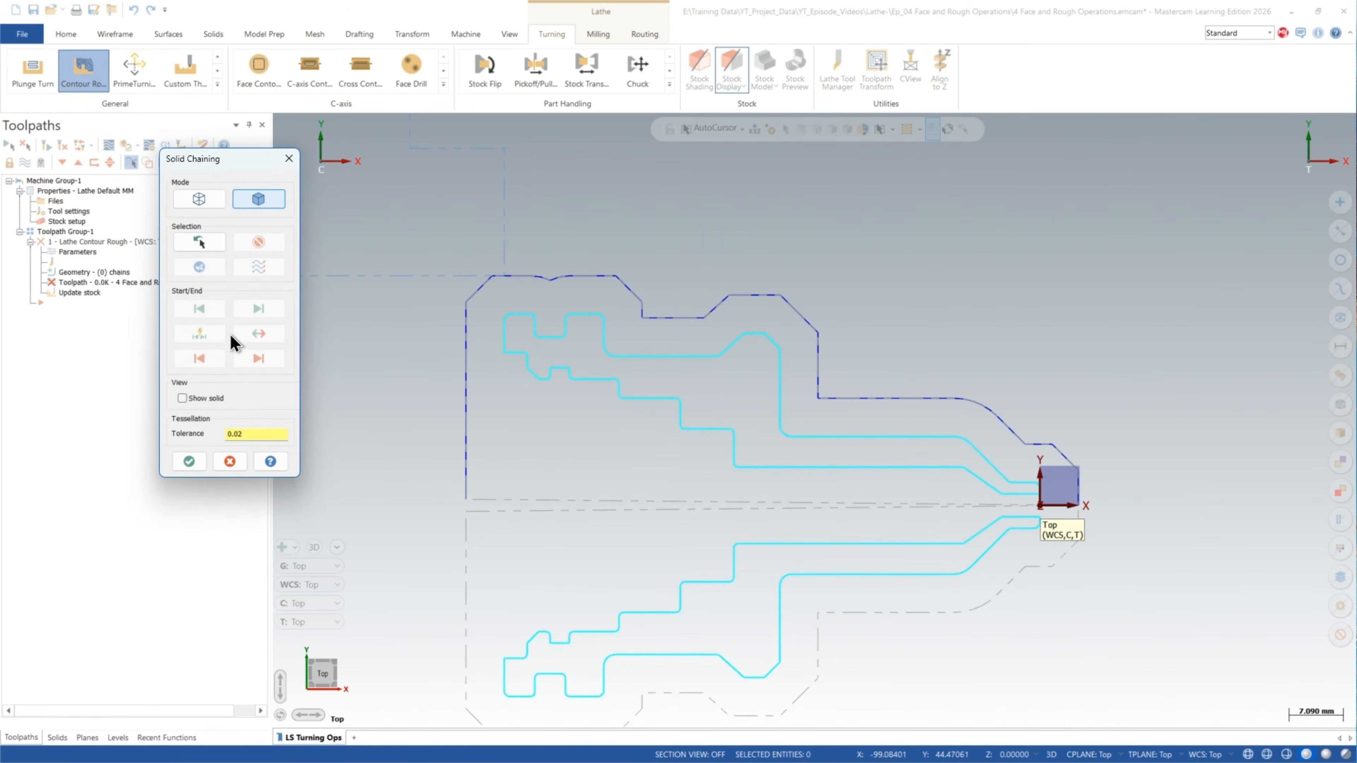
pyautogui.scroll(5, 975, 476)
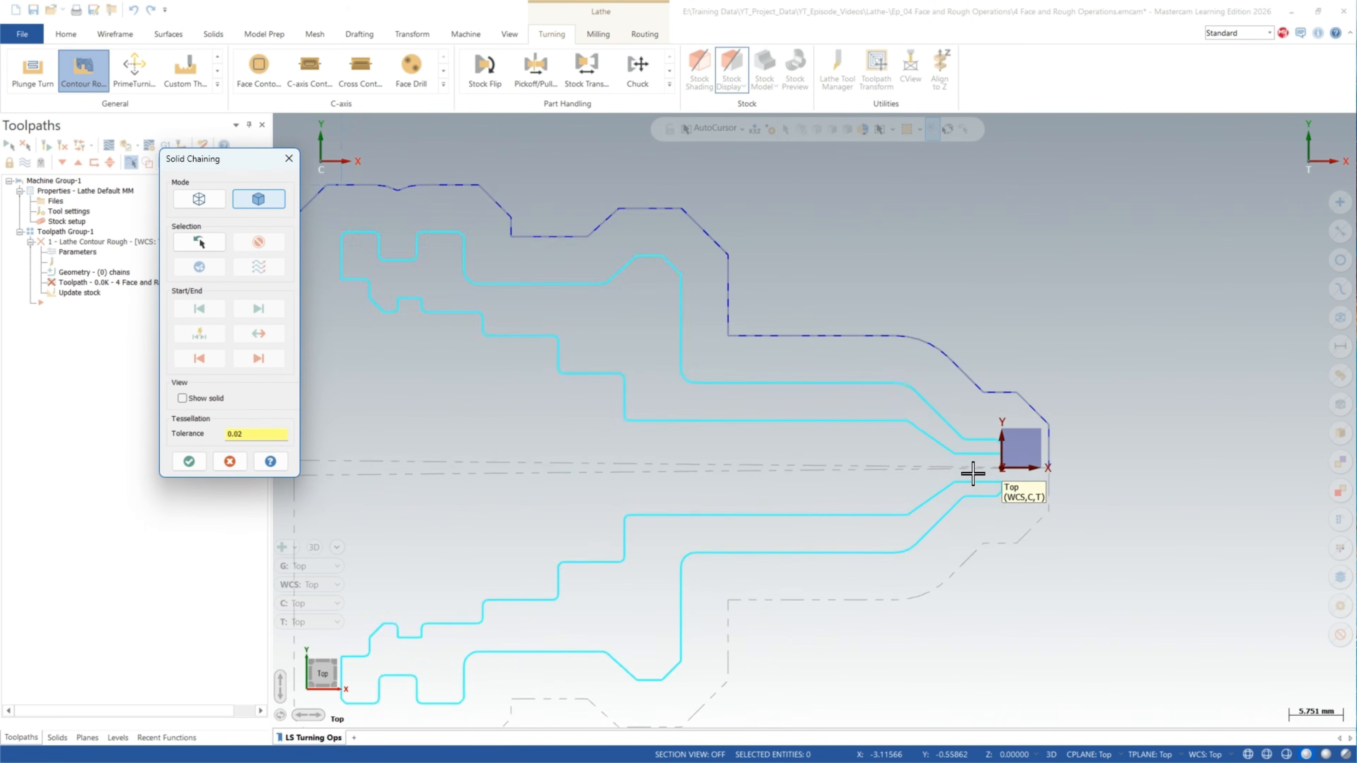
pyautogui.scroll(5, 1067, 433)
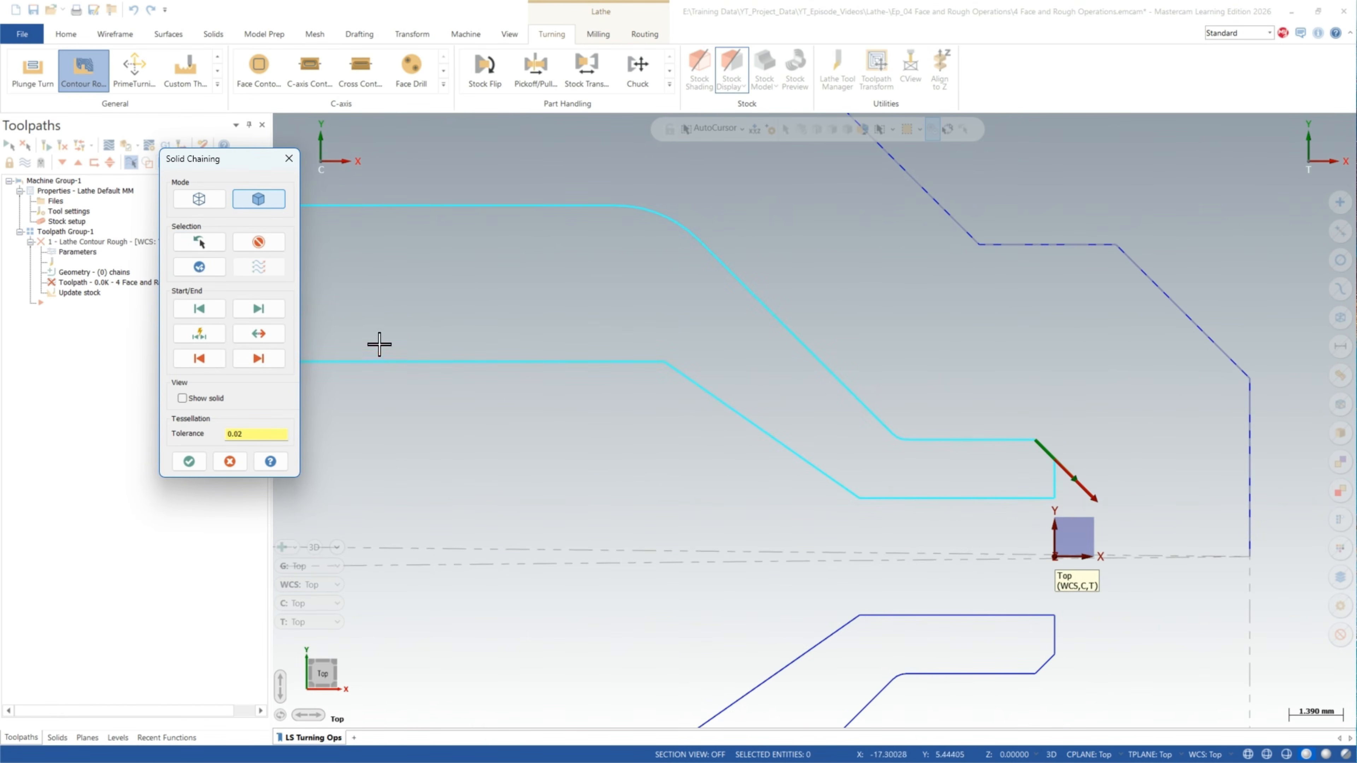
pyautogui.scroll(-1, 955, 470)
pyautogui.scroll(-9, 956, 469)
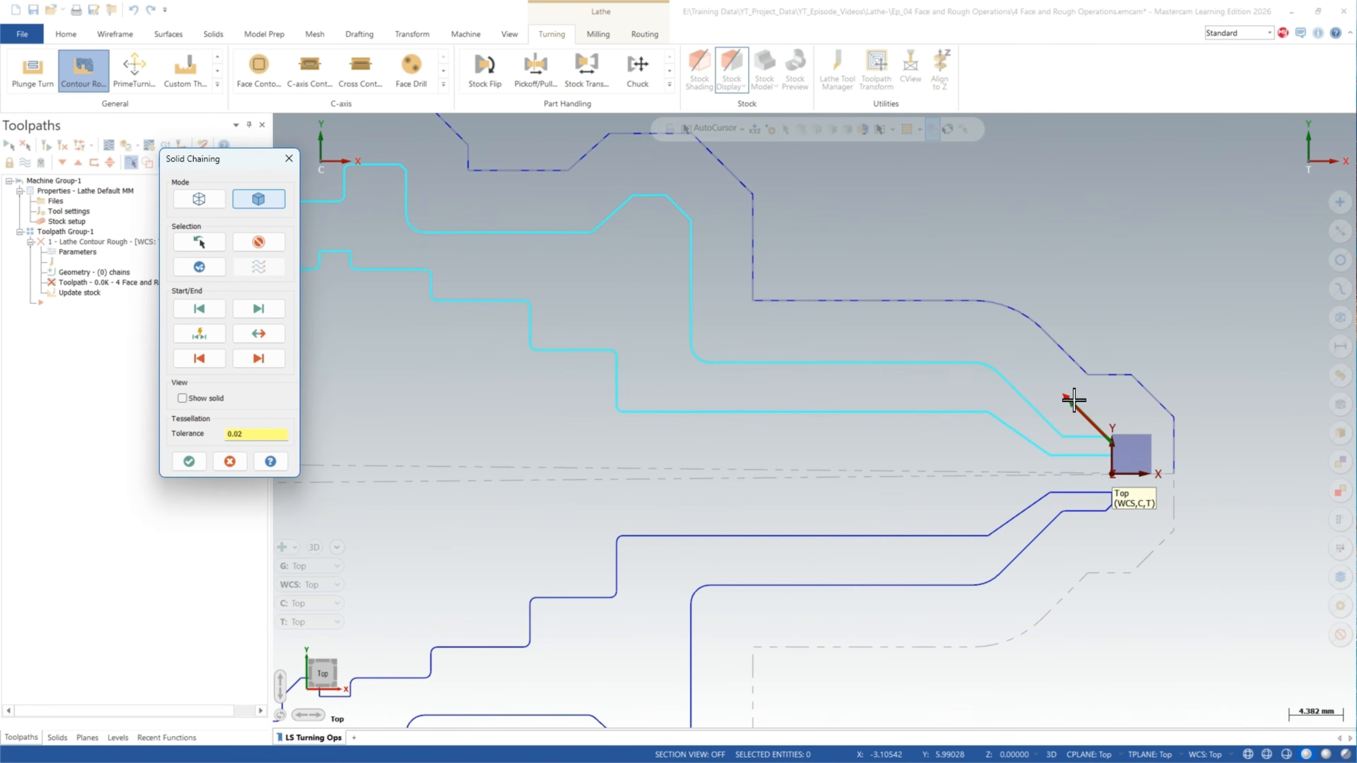
pyautogui.scroll(8, 369, 192)
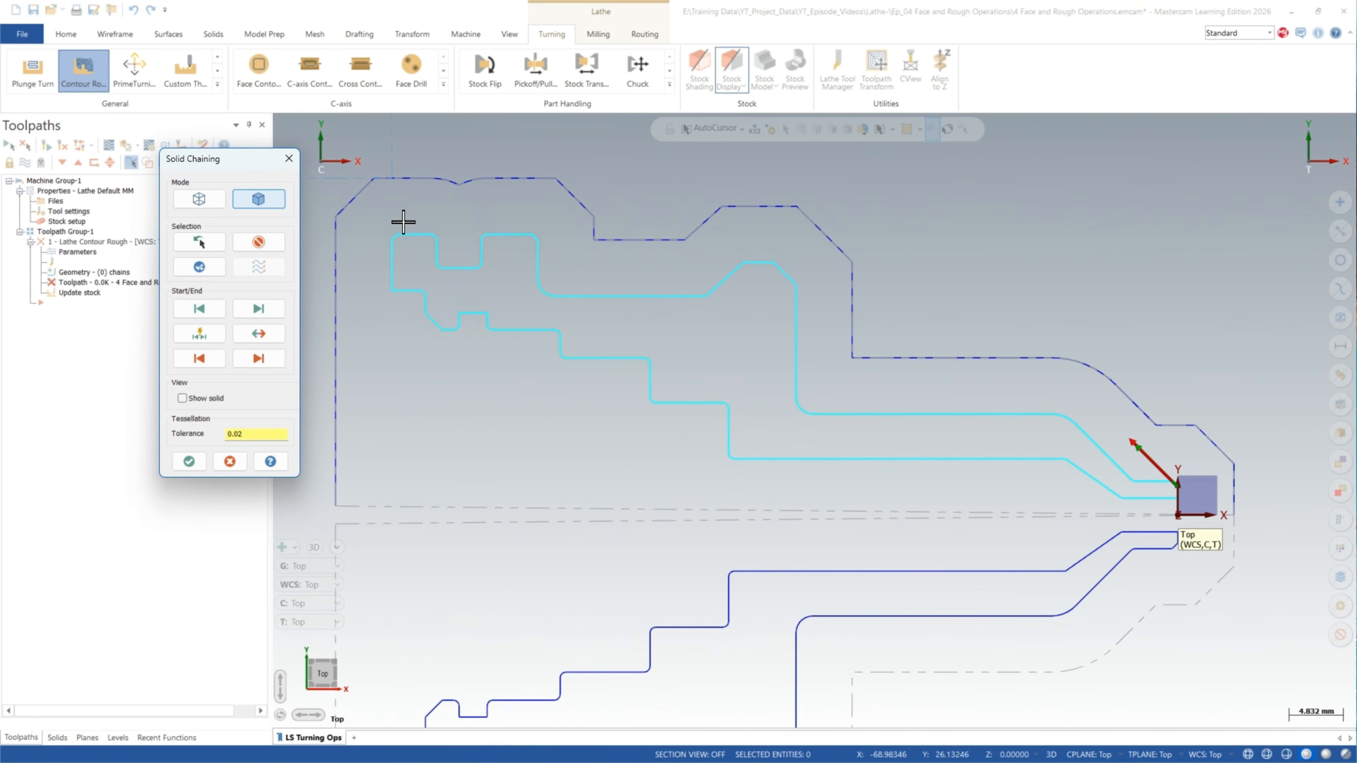
pyautogui.scroll(4, 490, 299)
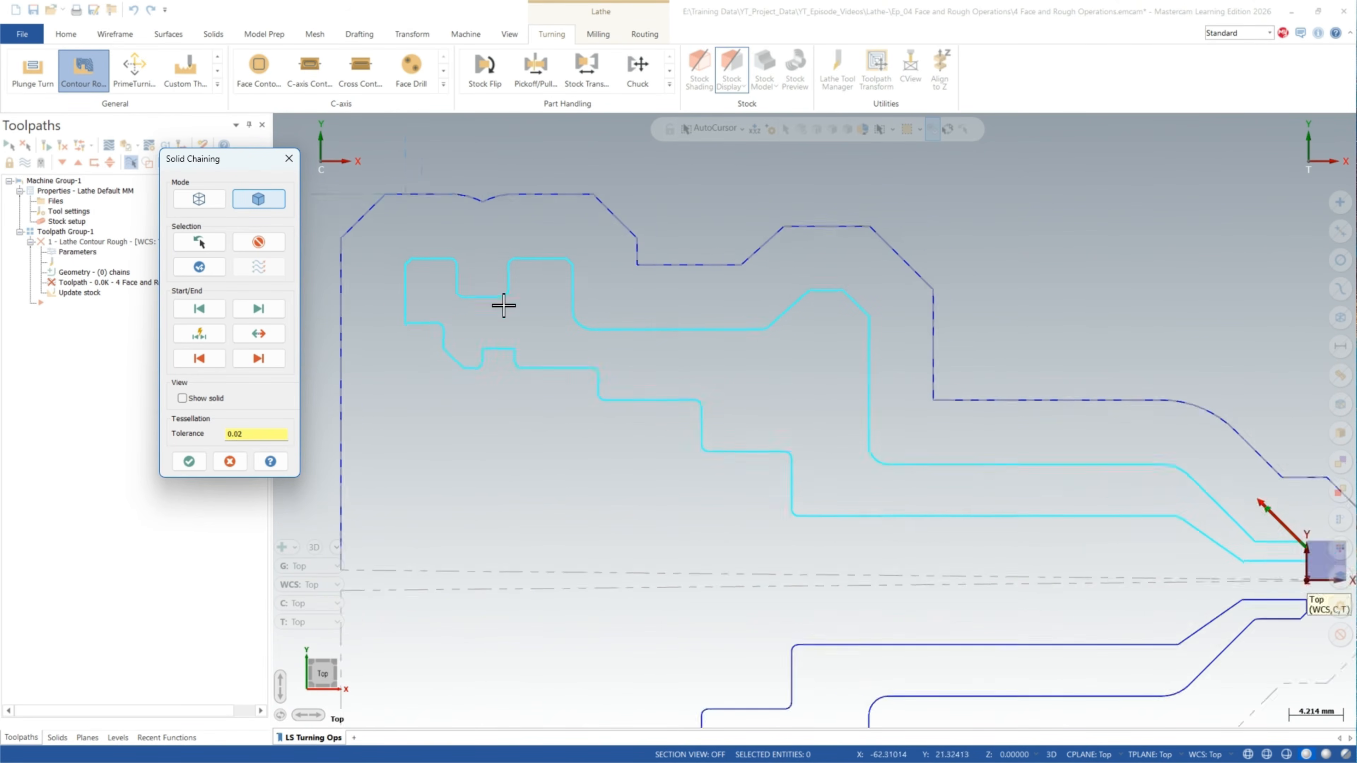
pyautogui.scroll(1, 489, 281)
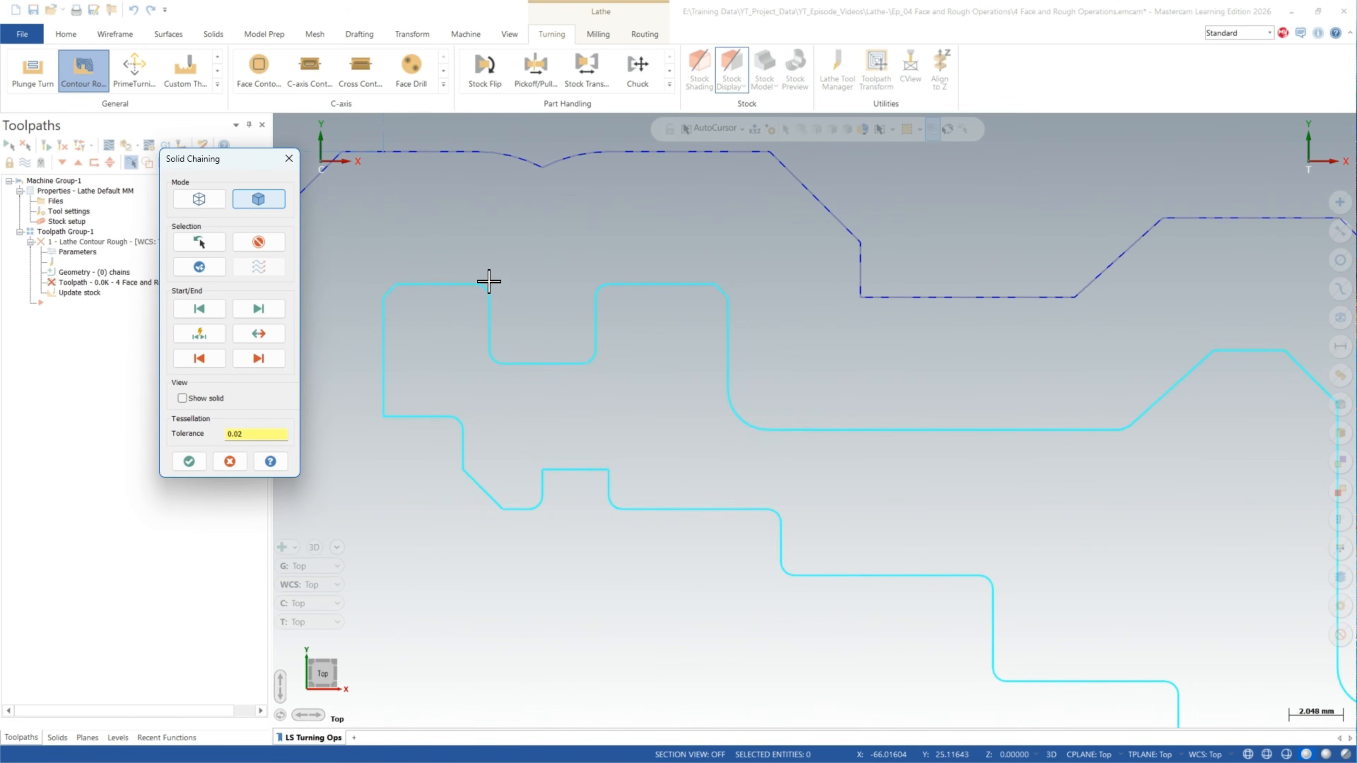
pyautogui.click(488, 286)
pyautogui.scroll(-8, 479, 279)
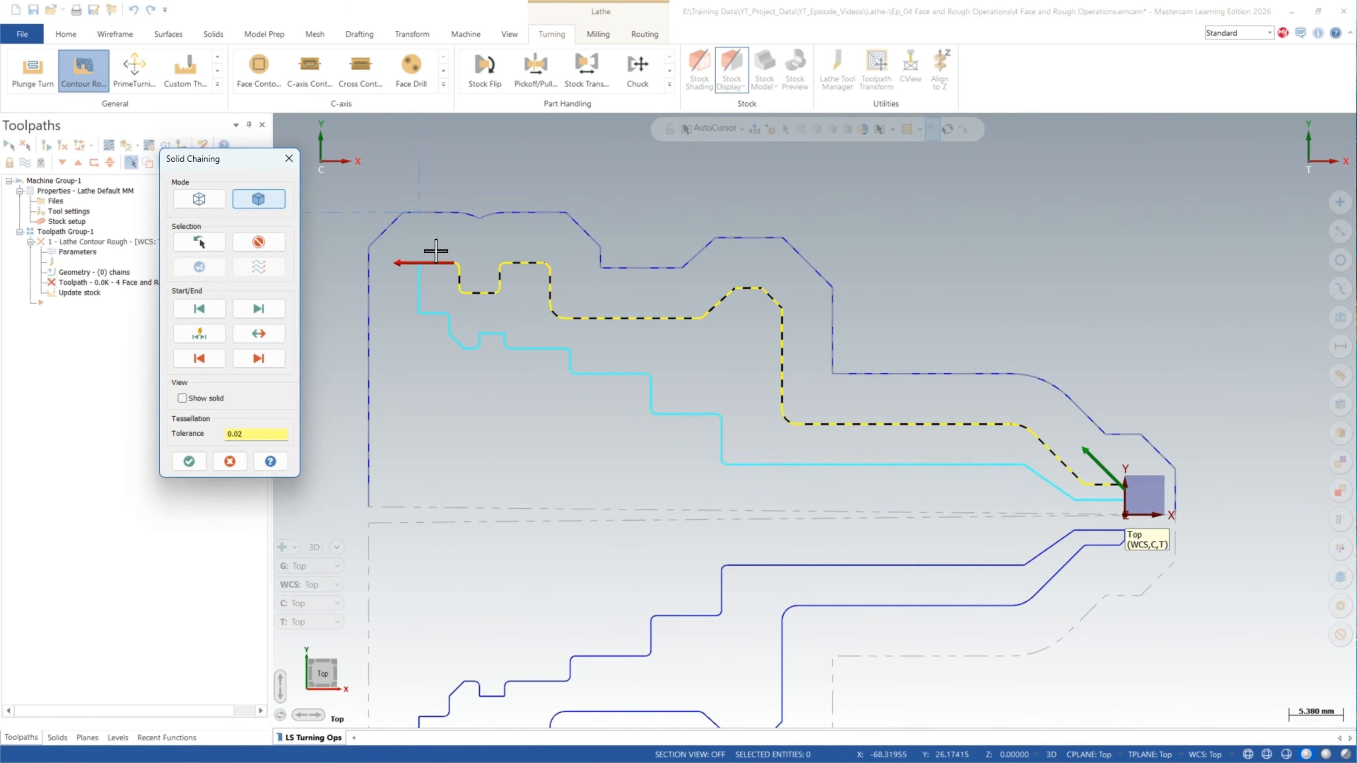
pyautogui.scroll(4, 374, 267)
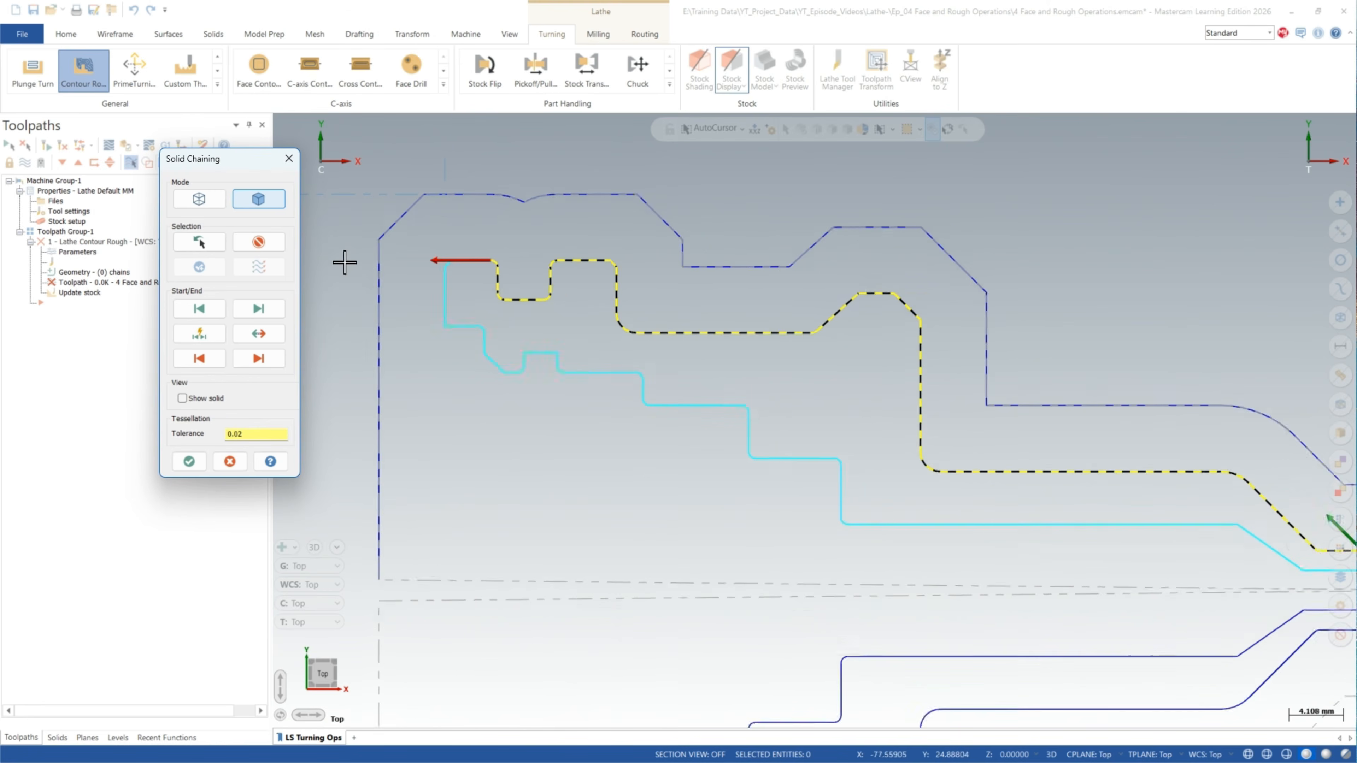
pyautogui.click(260, 242)
# Step: Chain the outer solid profile from the front-face chamfer to the rear corner of the rearmost flange and accept the chain
pyautogui.scroll(-2, 445, 272)
pyautogui.scroll(1, 918, 403)
pyautogui.scroll(2, 1106, 461)
pyautogui.scroll(2, 1115, 500)
pyautogui.click(1115, 500)
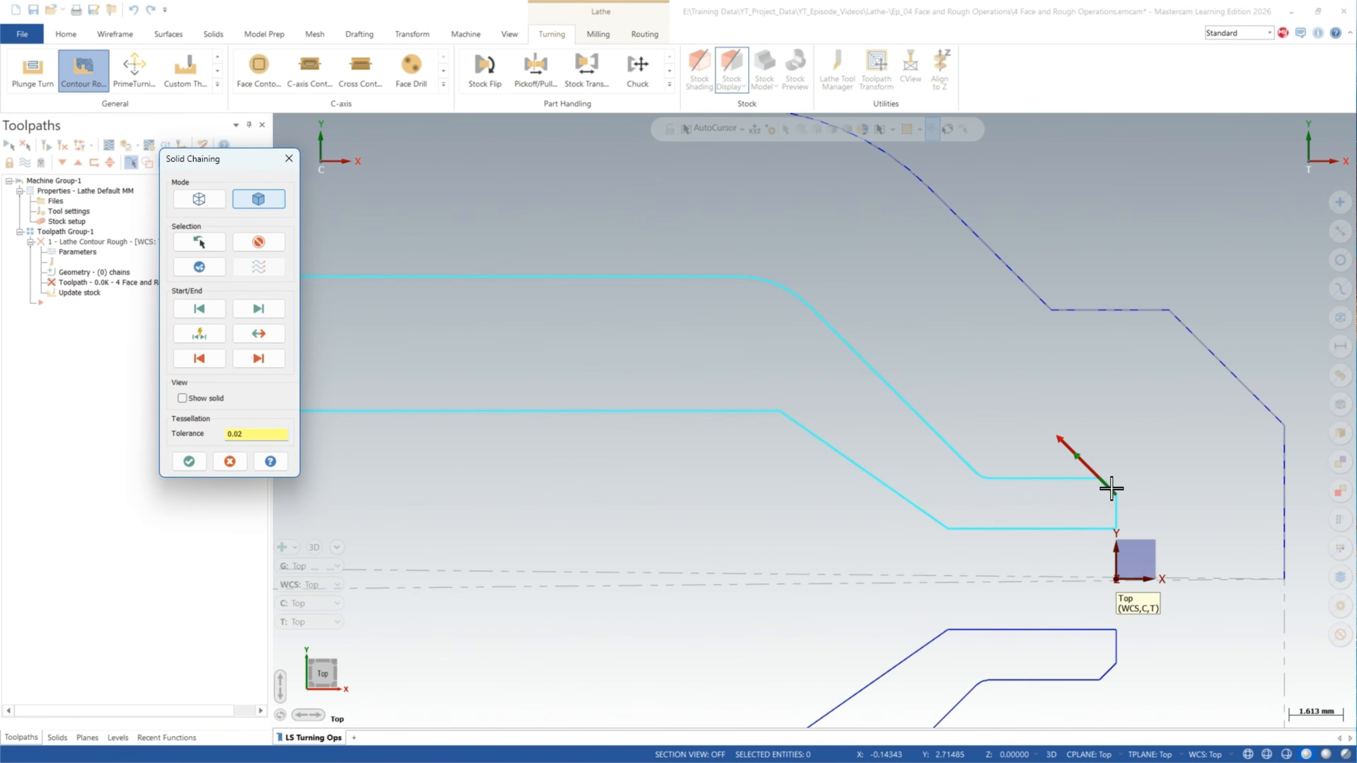
pyautogui.scroll(-10, 1127, 468)
pyautogui.scroll(5, 615, 282)
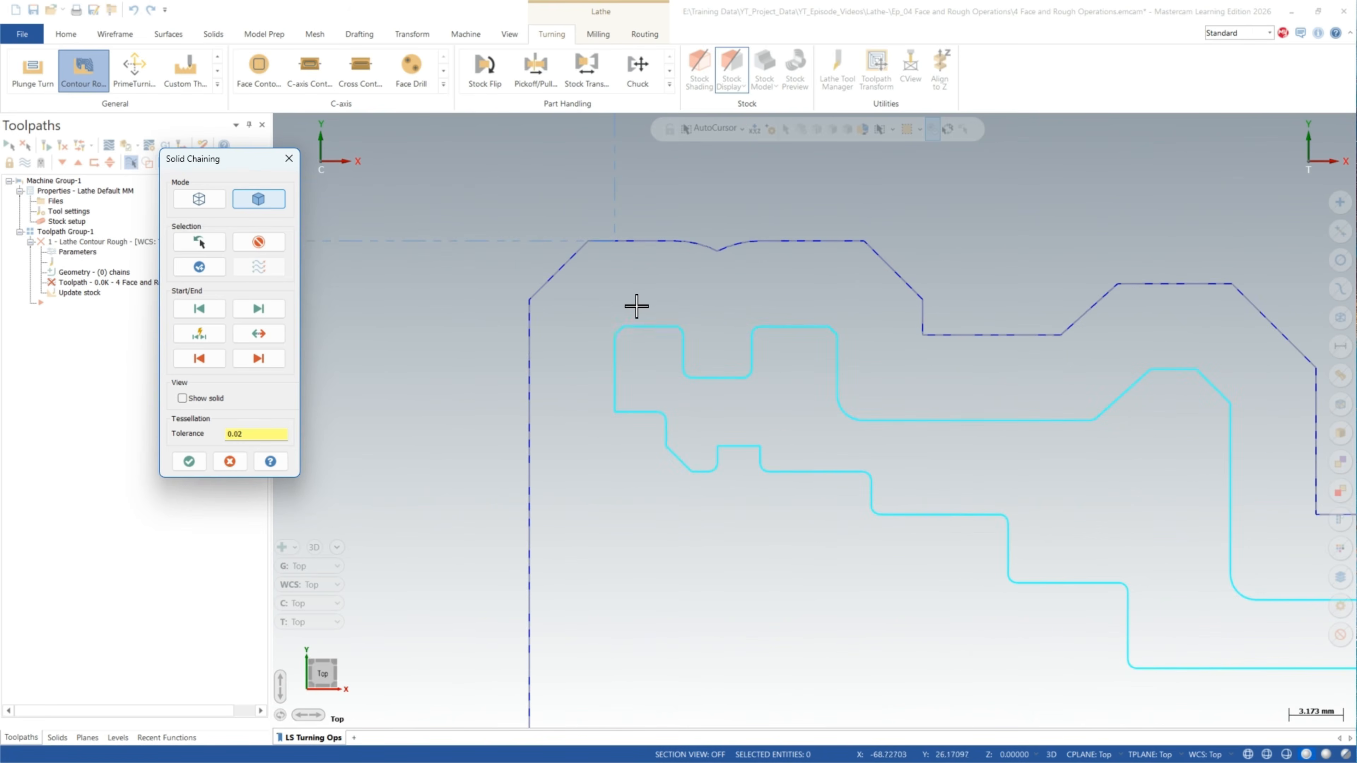
pyautogui.click(620, 325)
pyautogui.click(188, 461)
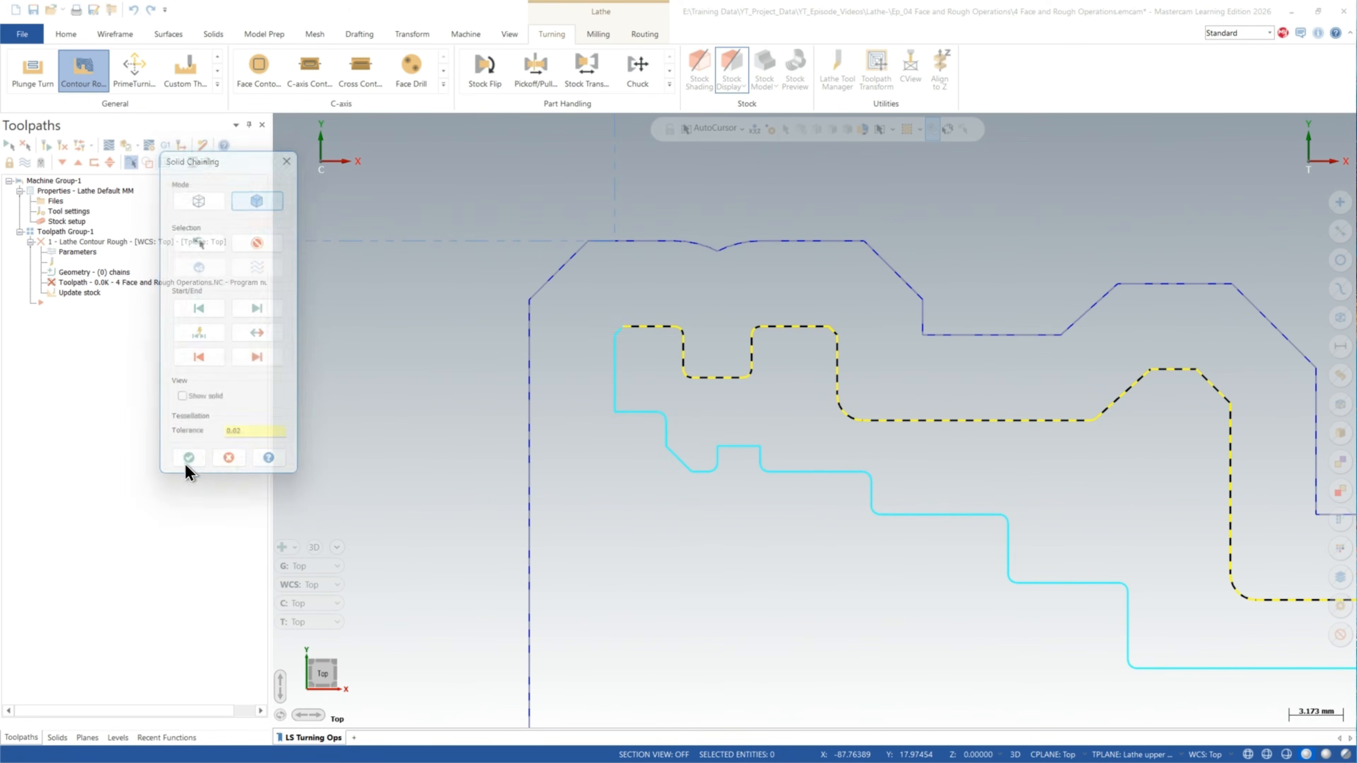
# Step: Choose the T0101 OD Rough Right 80-degree tool, set the constant offset to 0.5 with 0.2 stock to leave, and generate the toolpath
pyautogui.click(64, 328)
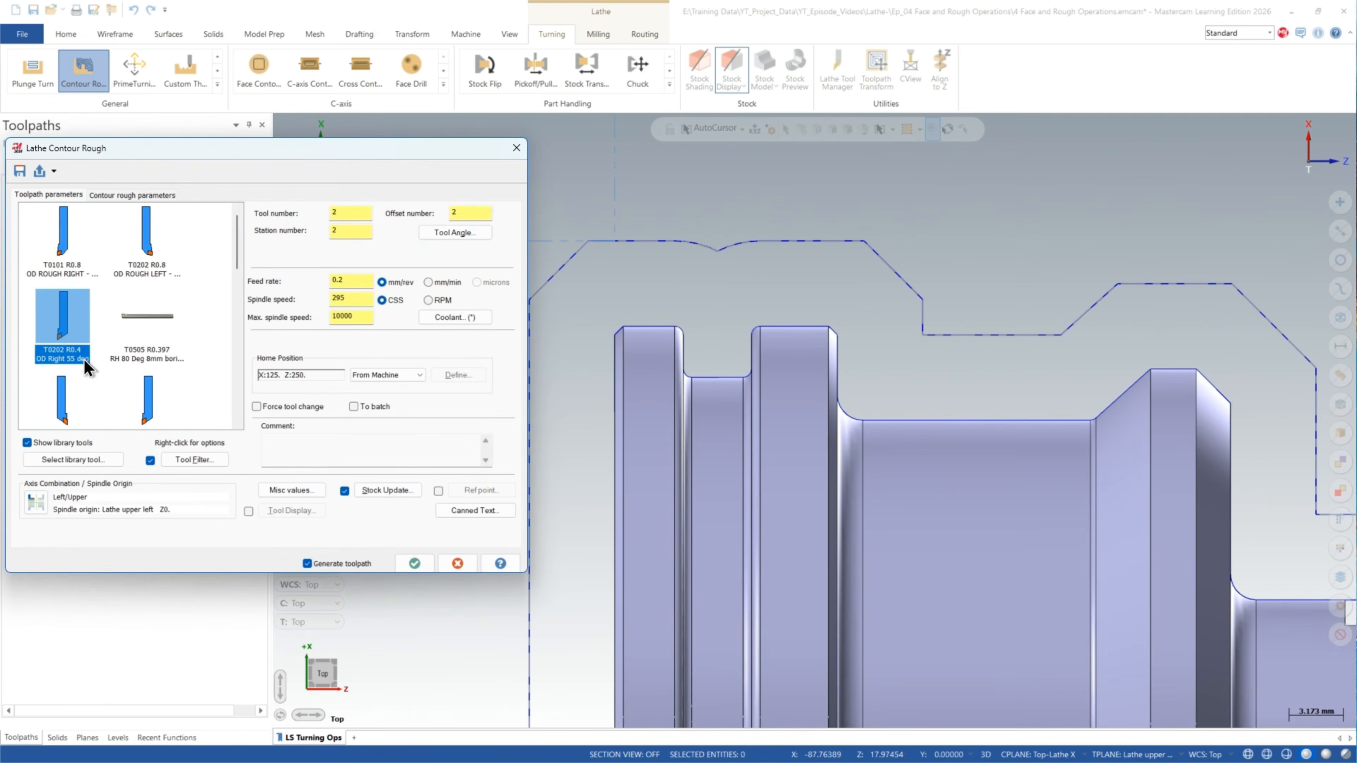
pyautogui.click(74, 264)
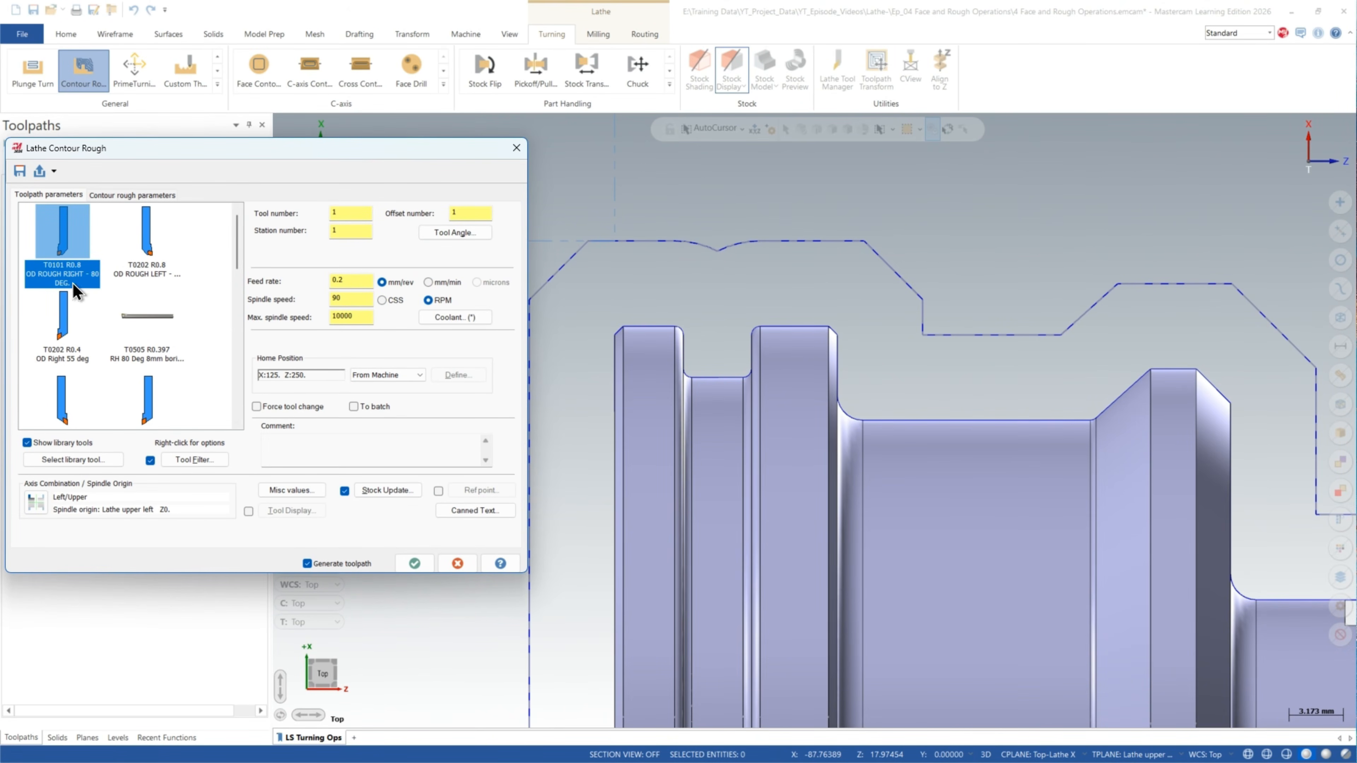
pyautogui.click(149, 196)
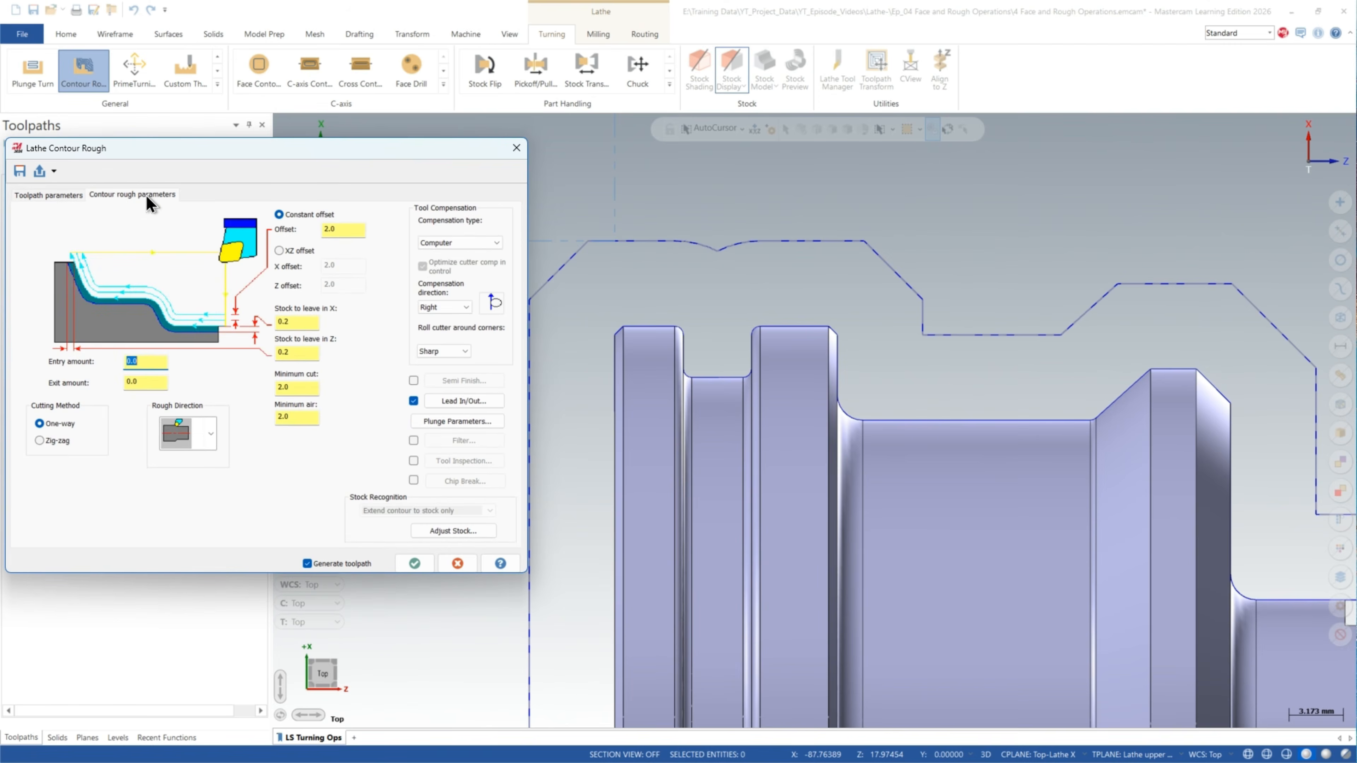
pyautogui.click(343, 227)
pyautogui.click(298, 324)
pyautogui.click(414, 564)
pyautogui.scroll(-3, 380, 390)
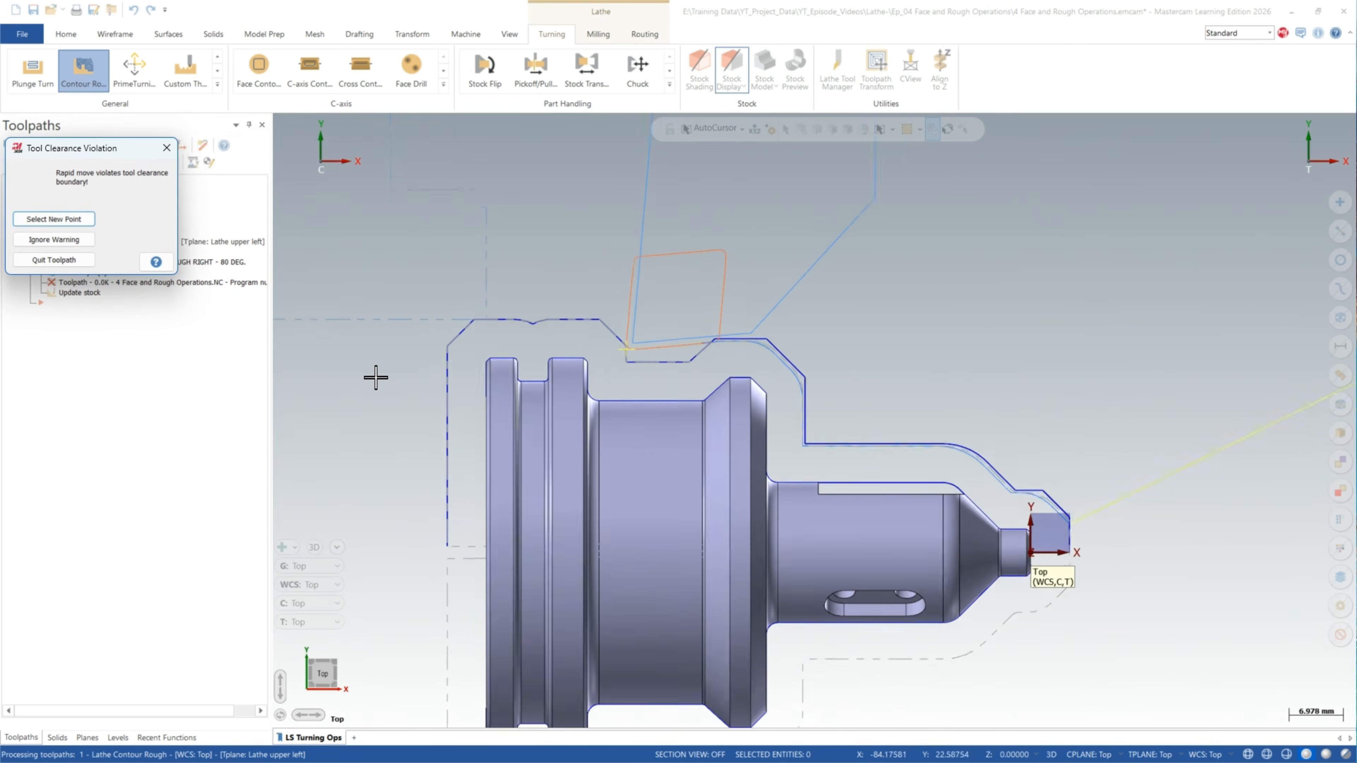
# Step: Ignore the rapid-move clearance warnings, continue writing the toolpath despite the stock collisions, and keep the Contour Rough operation
pyautogui.click(70, 244)
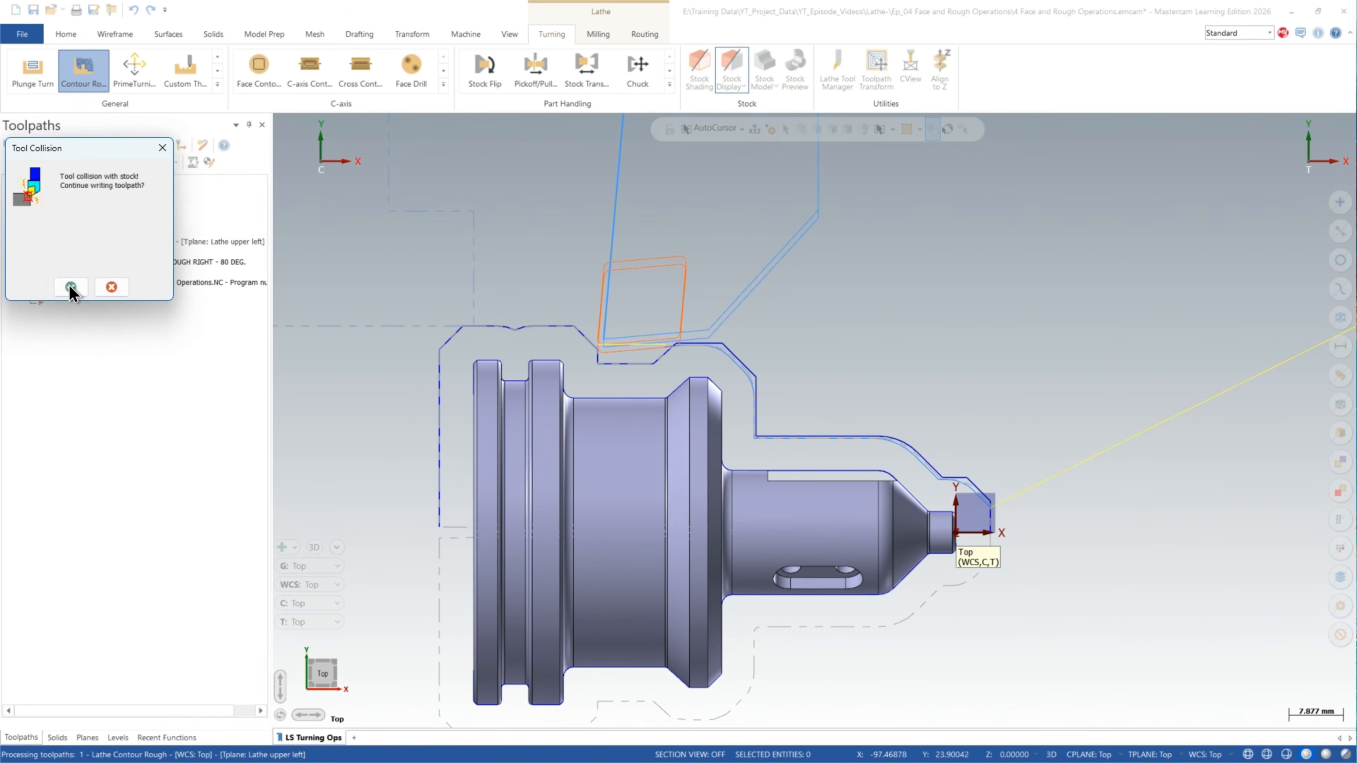
pyautogui.click(70, 288)
pyautogui.click(62, 243)
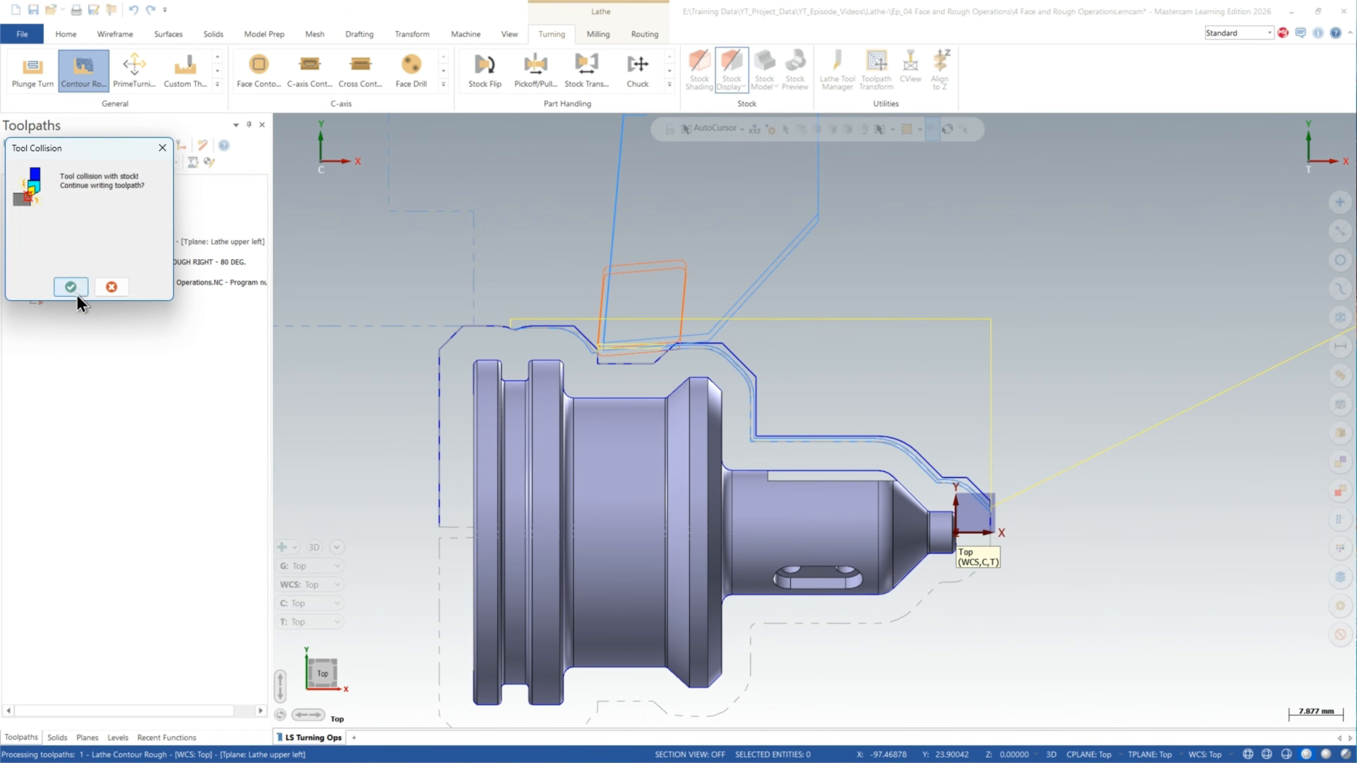
pyautogui.click(70, 287)
pyautogui.click(73, 264)
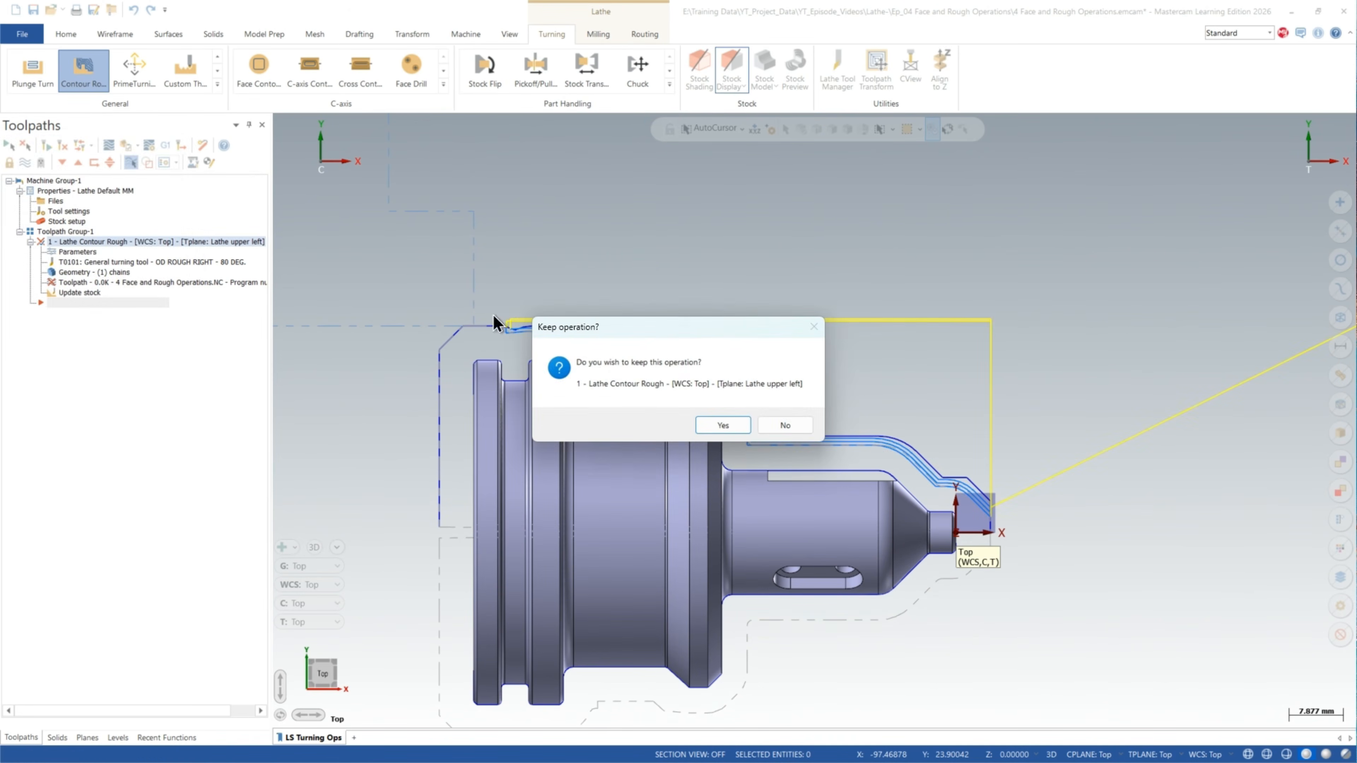
pyautogui.click(716, 424)
# Step: Switch the Contour Rough operation's tool to the T0202 OD Right 55-degree tool
pyautogui.click(86, 252)
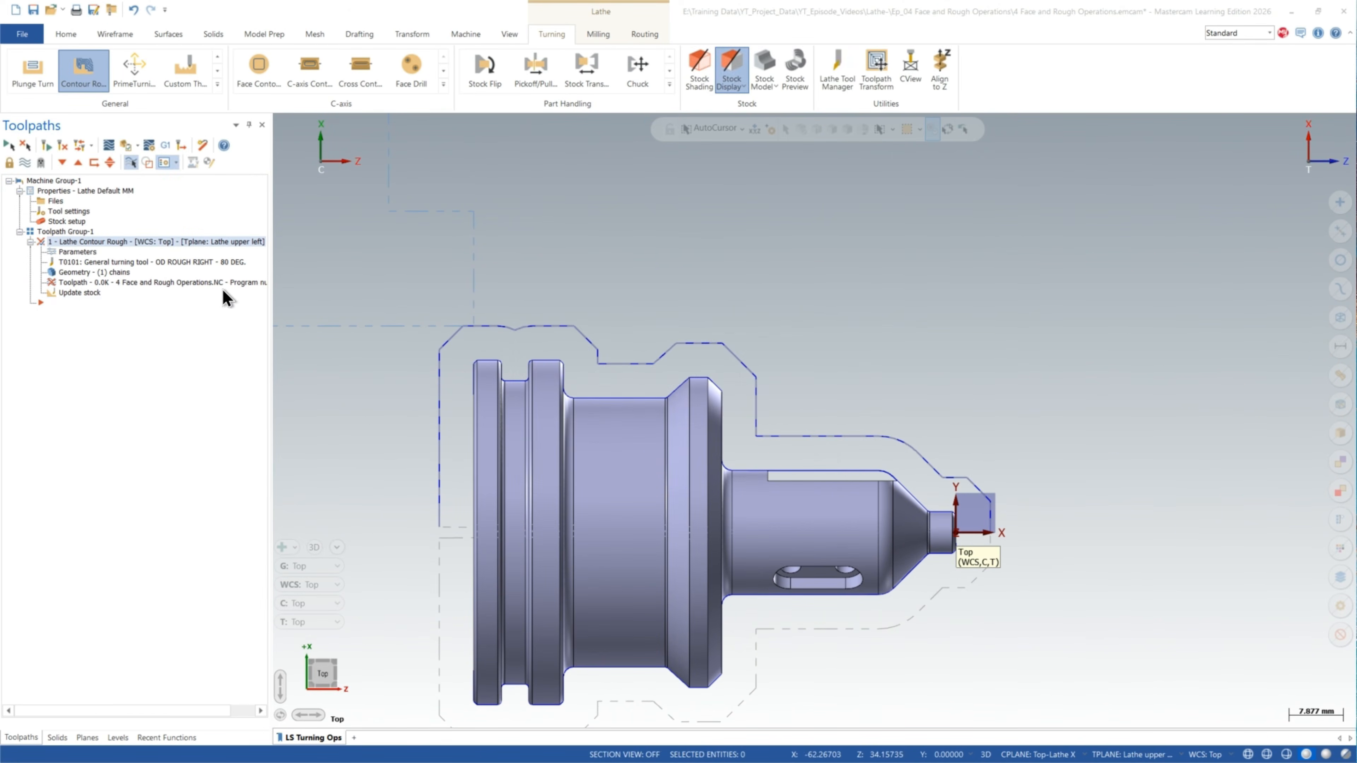
pyautogui.click(64, 195)
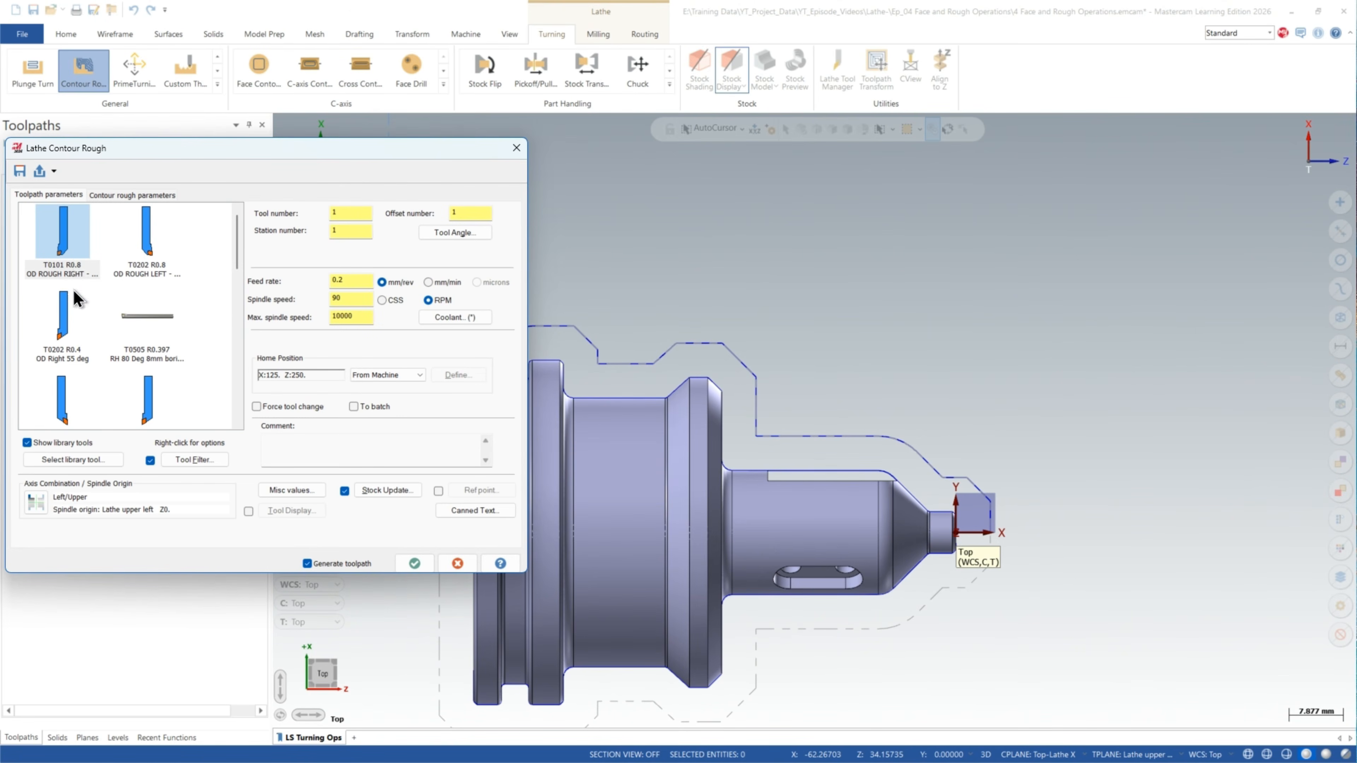
pyautogui.click(67, 337)
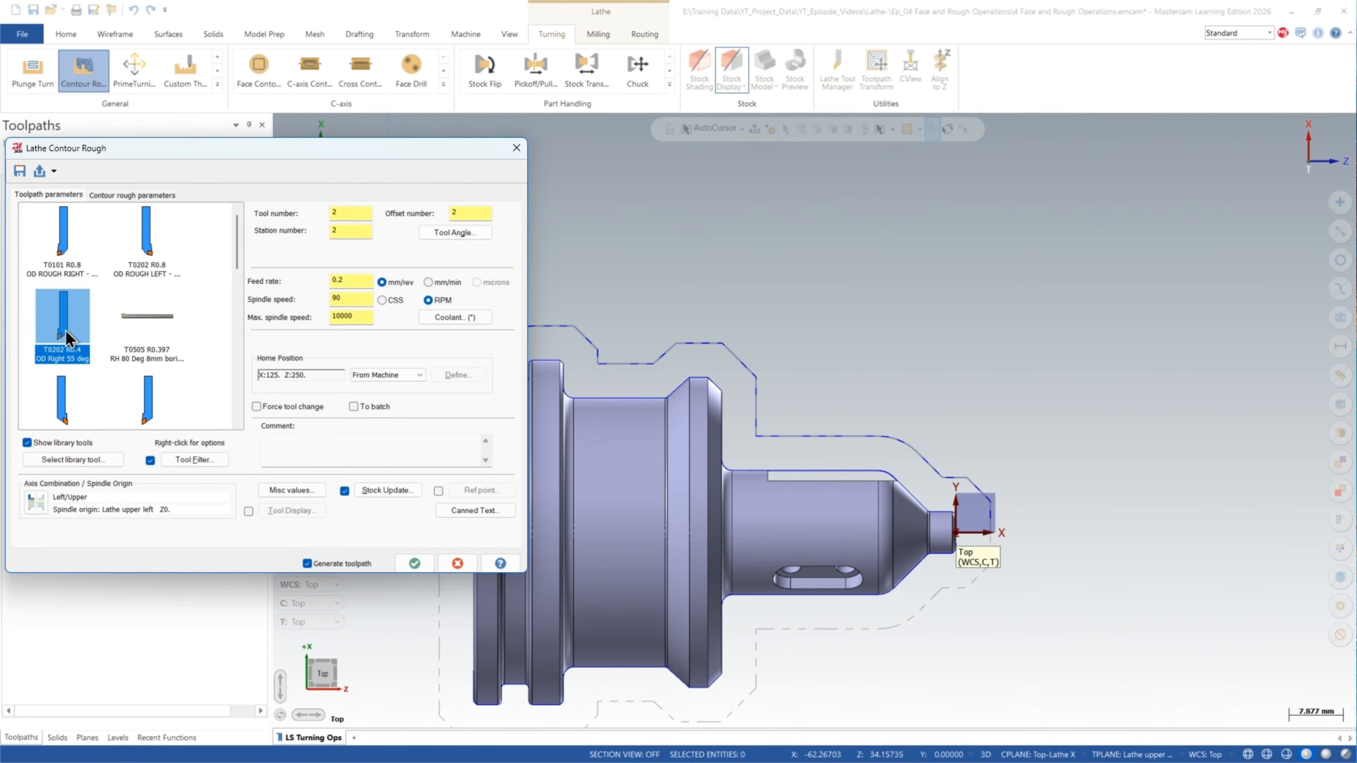
pyautogui.click(134, 195)
# Step: Check the lead-in and lead-out vectors, keep a 45-degree lead-out of length 2.0, and regenerate the contour rough toolpath
pyautogui.click(463, 400)
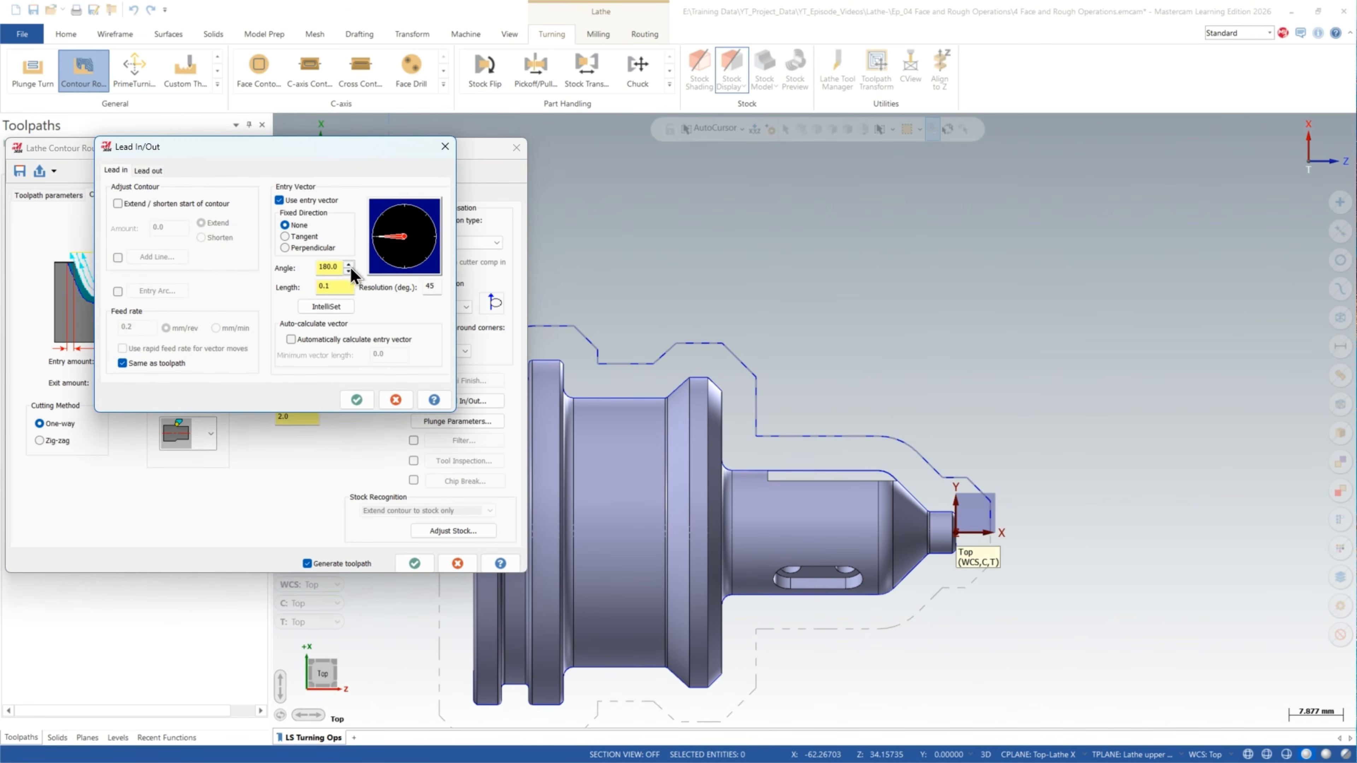
pyautogui.click(383, 256)
pyautogui.click(149, 172)
pyautogui.moveTo(335, 289); pyautogui.dragTo(285, 311)
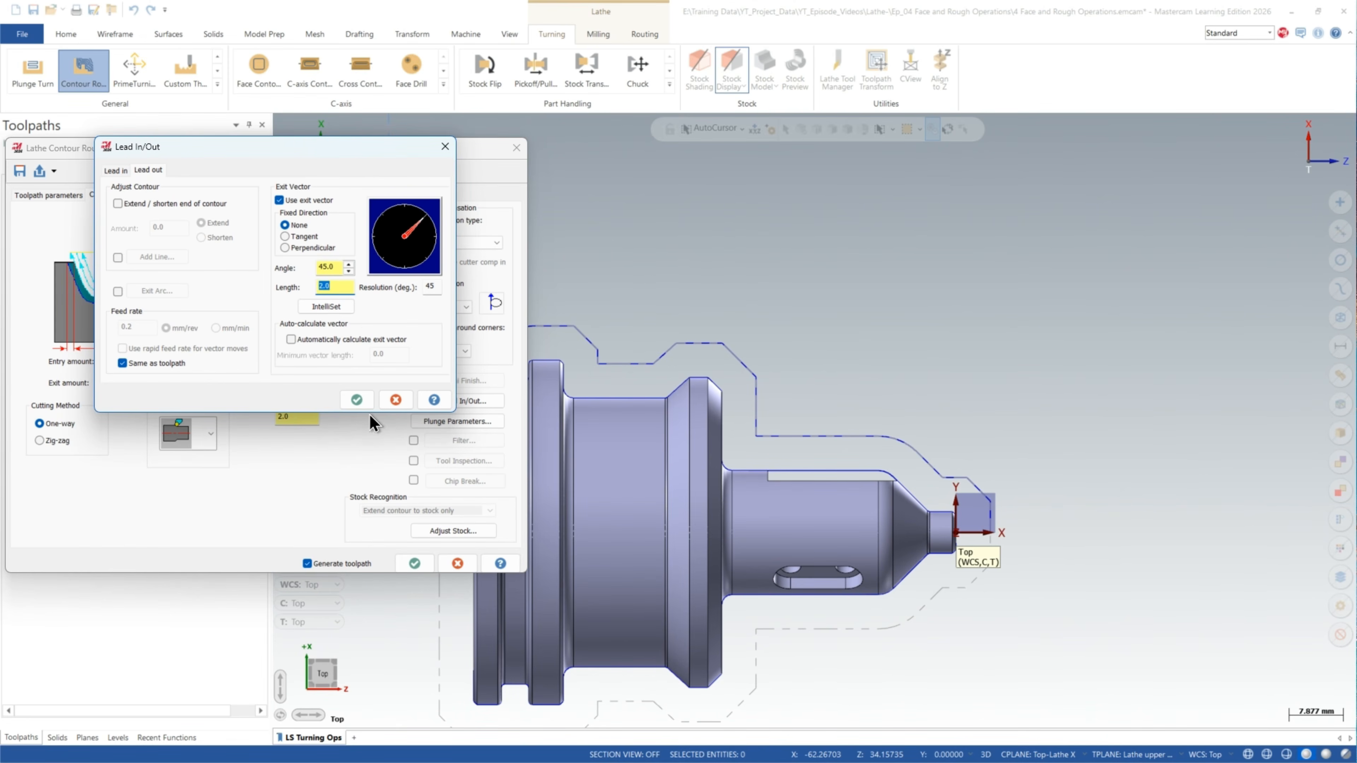
pyautogui.click(355, 398)
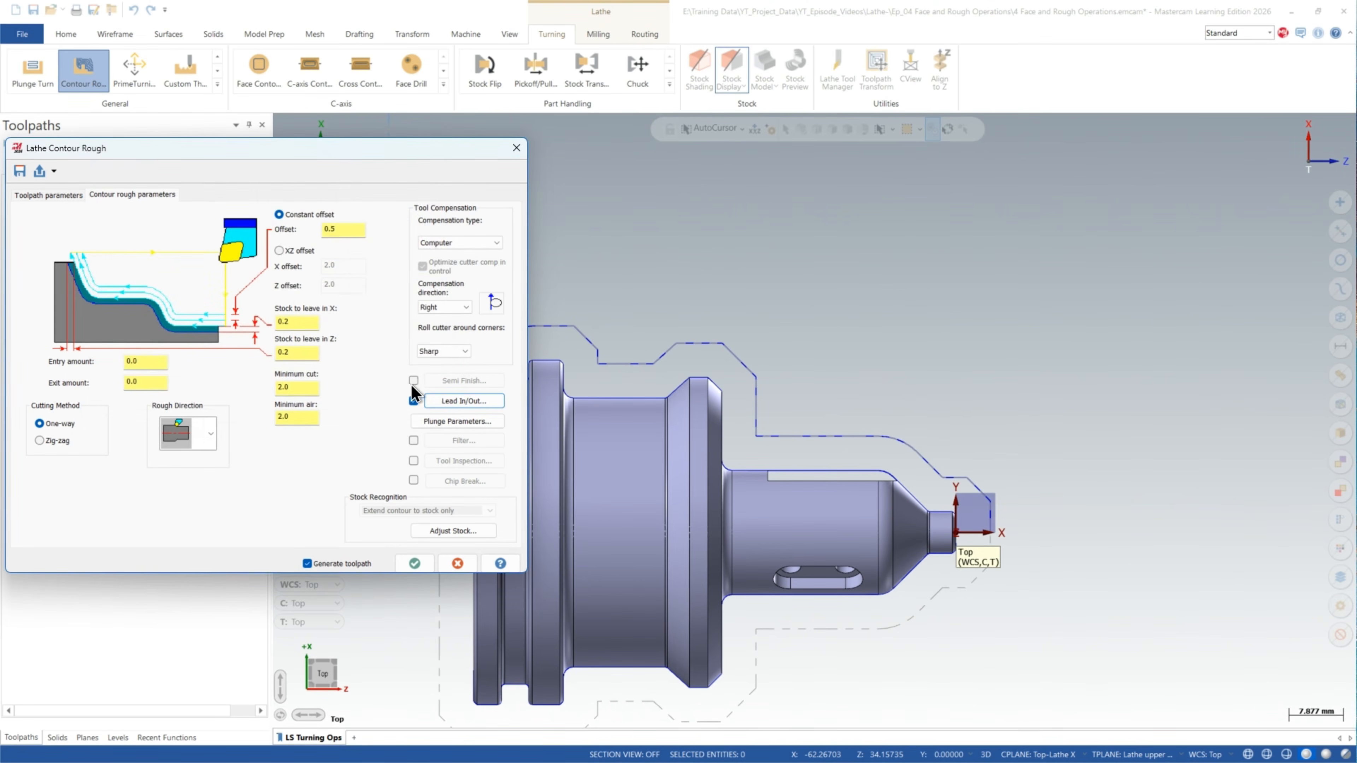
pyautogui.click(411, 567)
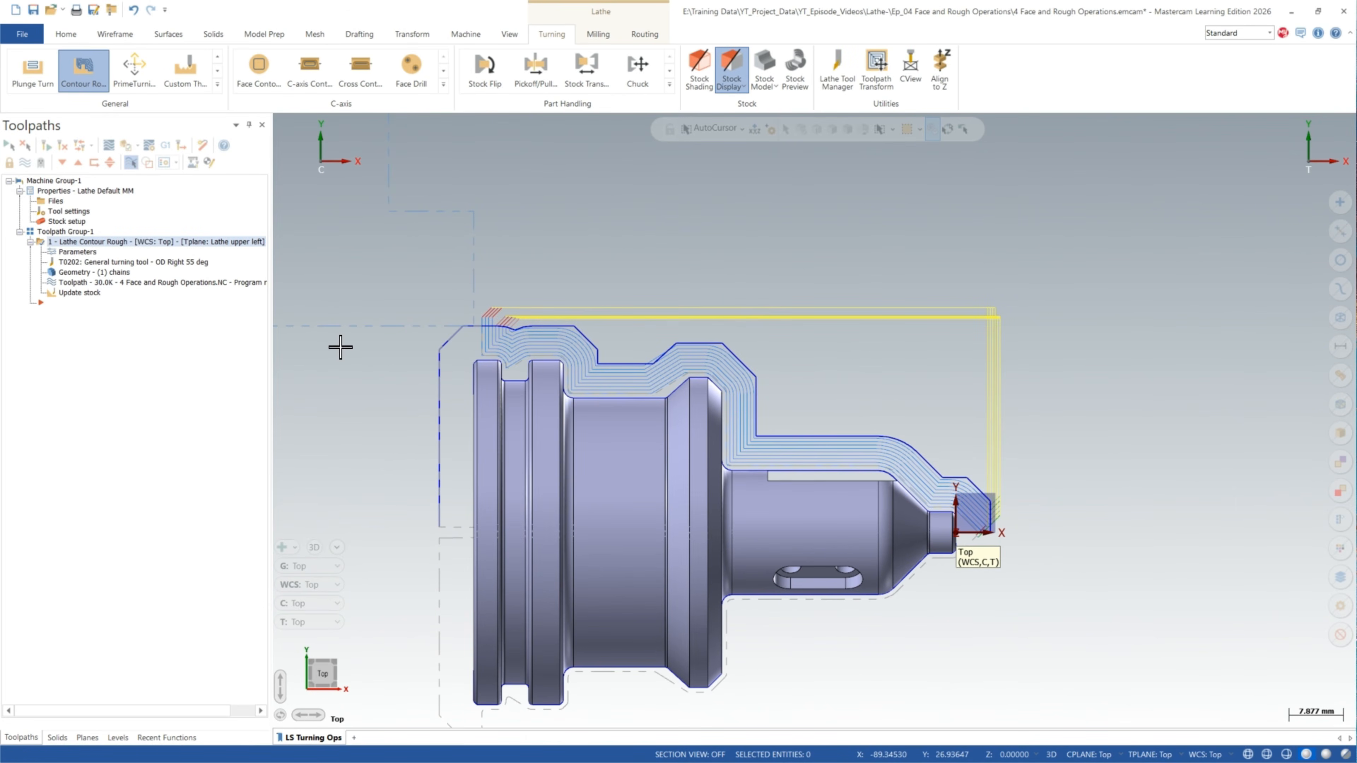
# Step: Backplot the contour rough toolpath and examine the stock left around the grooves and flanges
pyautogui.click(106, 148)
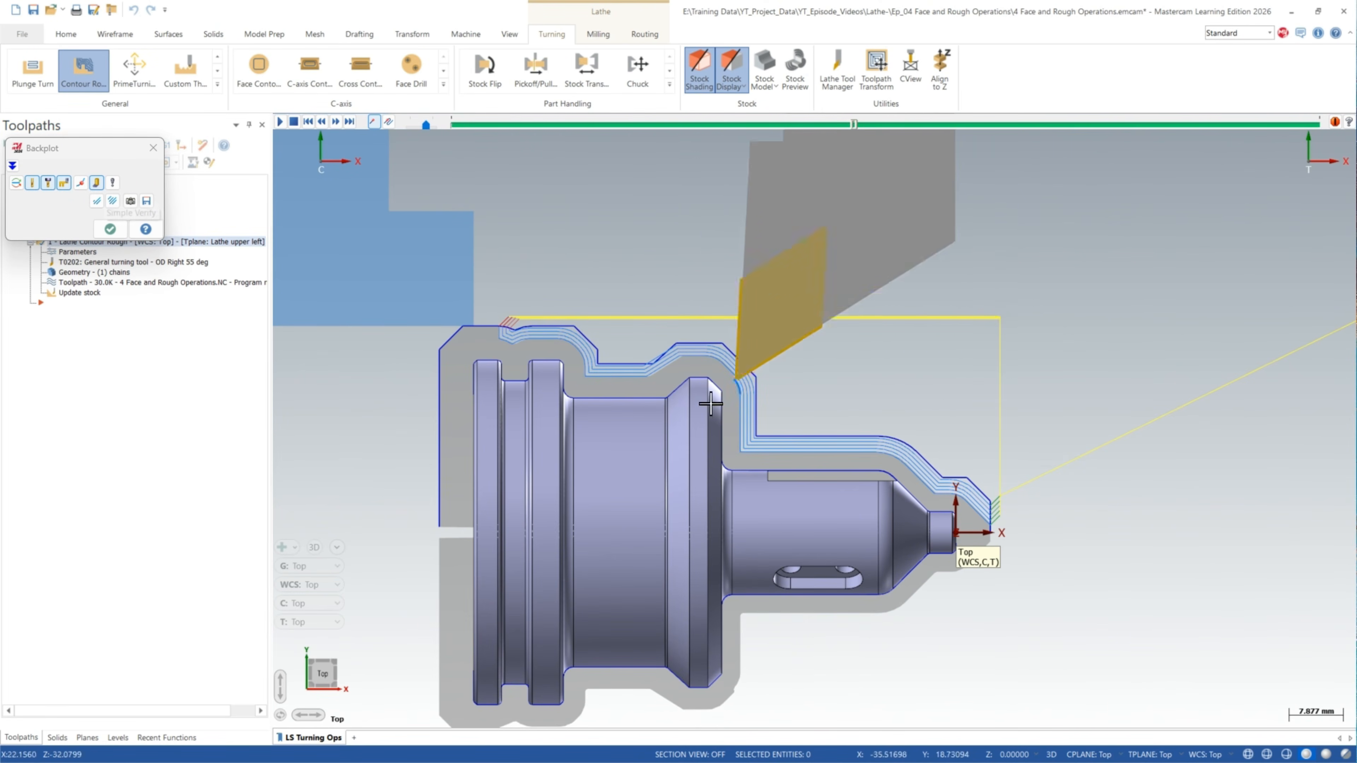
pyautogui.scroll(1, 1046, 573)
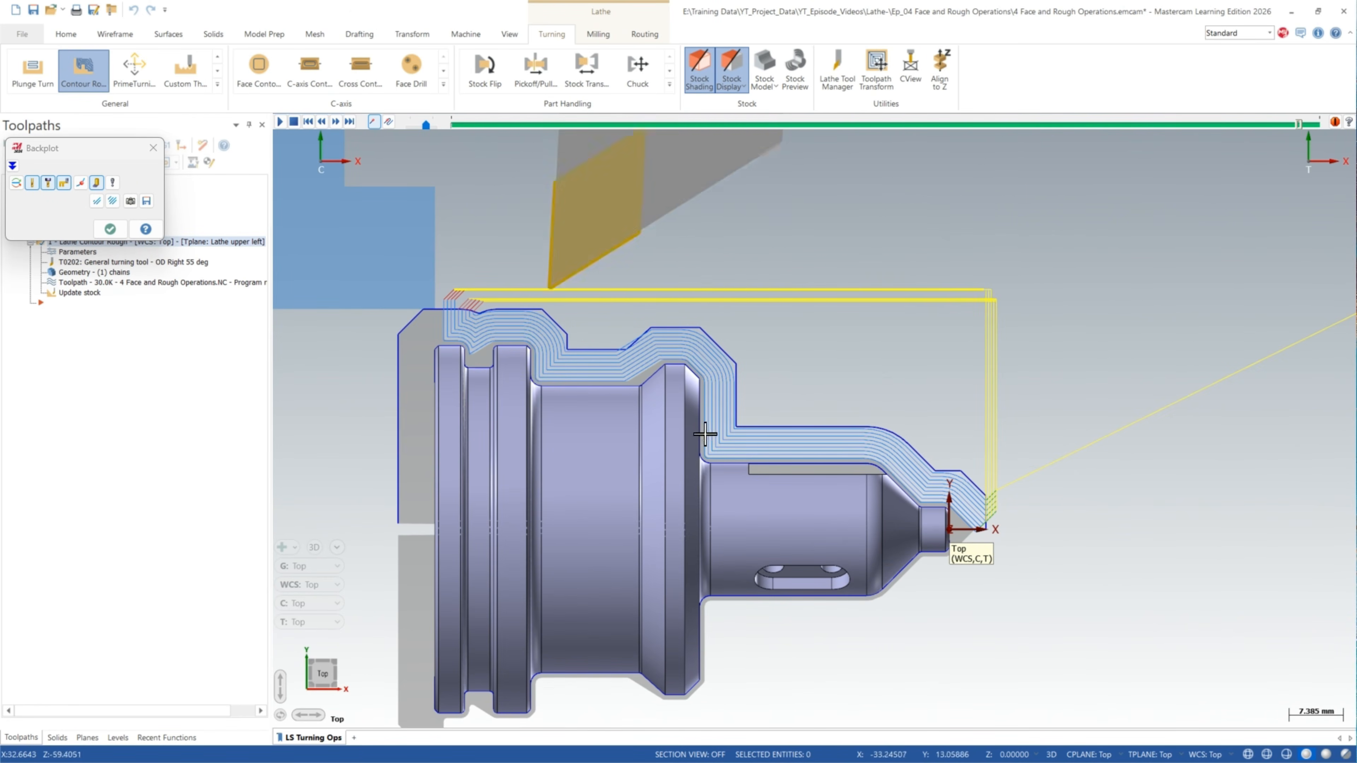
pyautogui.scroll(4, 615, 388)
pyautogui.scroll(6, 569, 408)
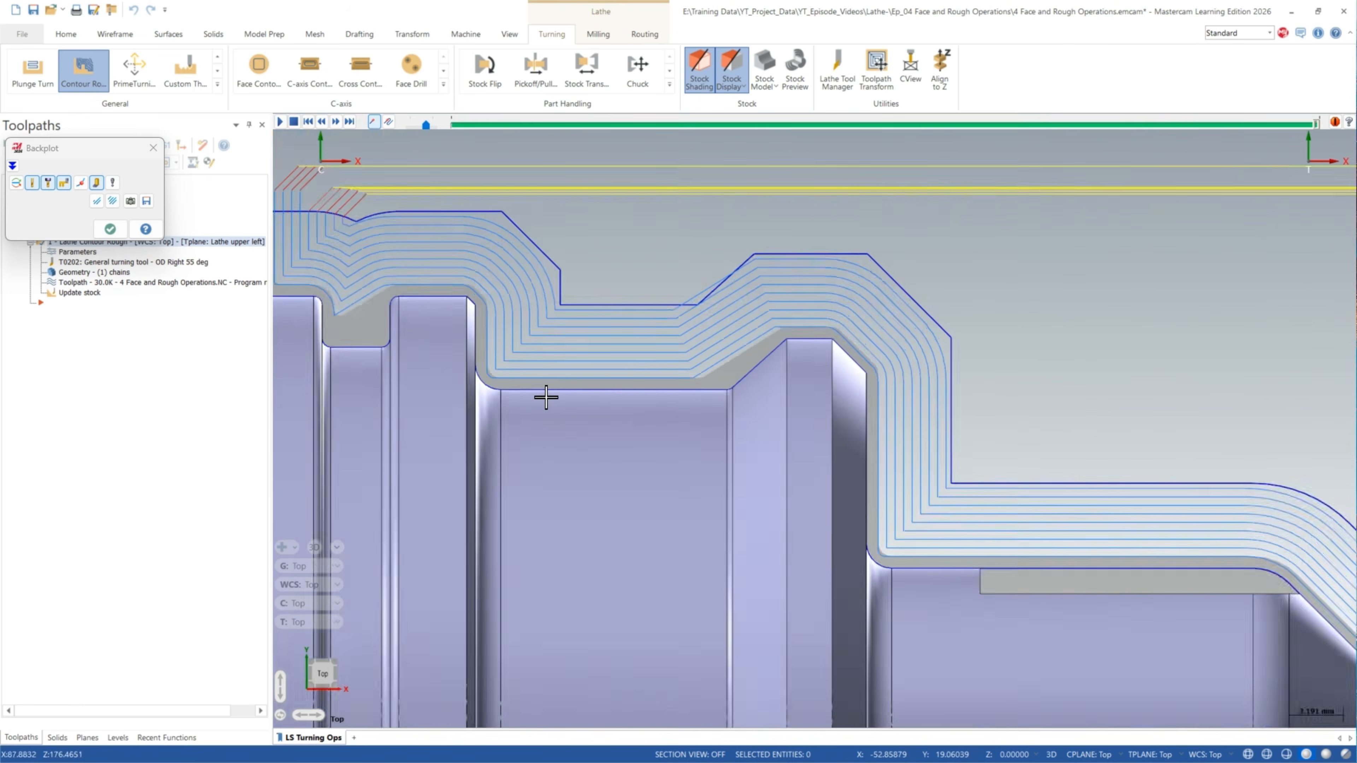
pyautogui.click(110, 229)
# Step: Set the construction and tool planes to the +D+Z lathe plane
pyautogui.scroll(2, 500, 380)
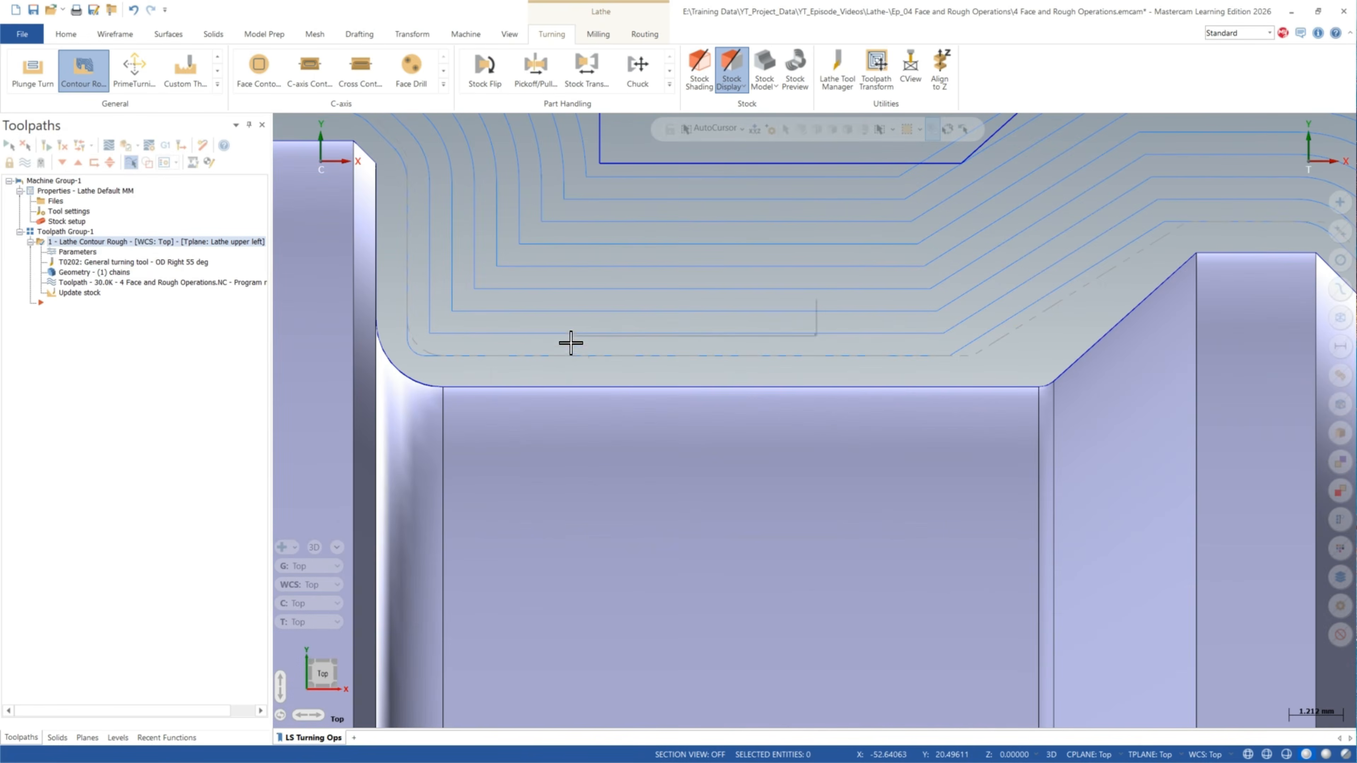
pyautogui.rightClick(571, 344)
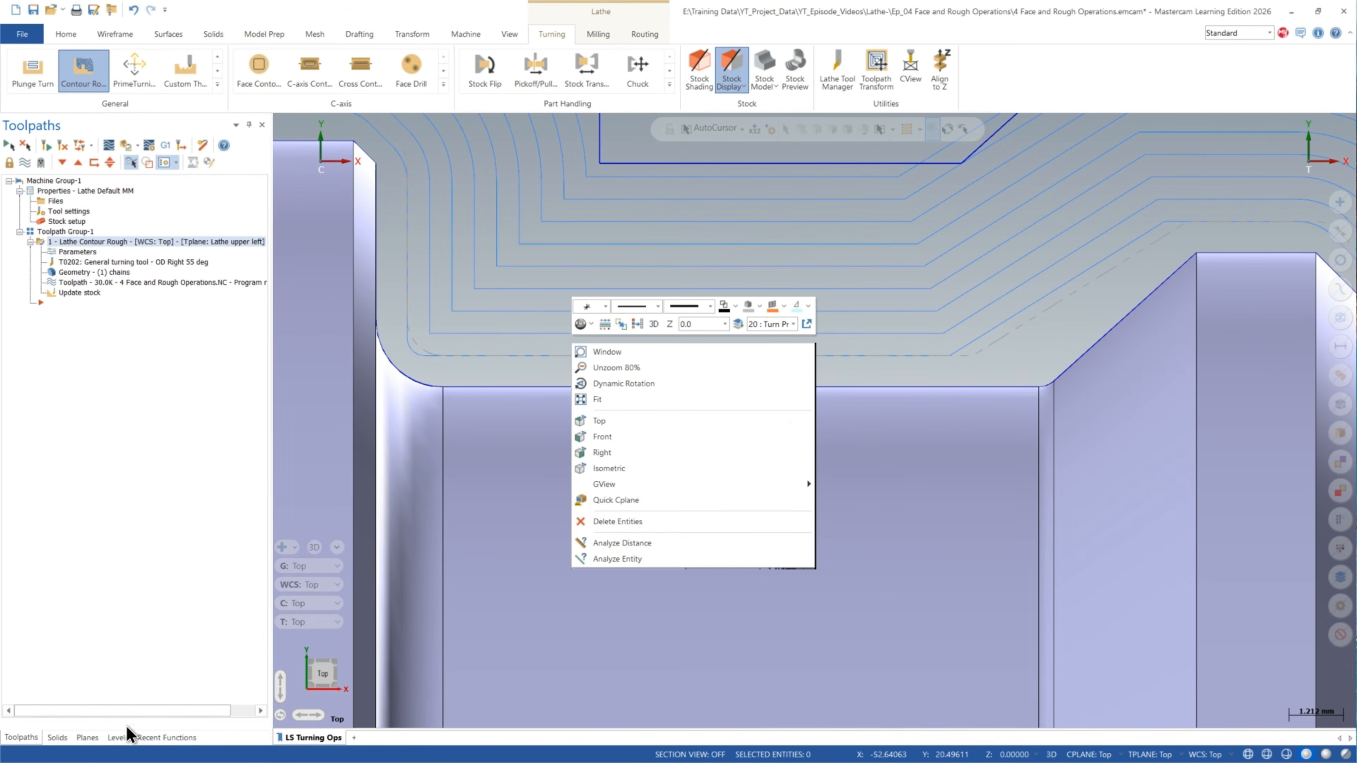
pyautogui.click(87, 737)
pyautogui.click(188, 373)
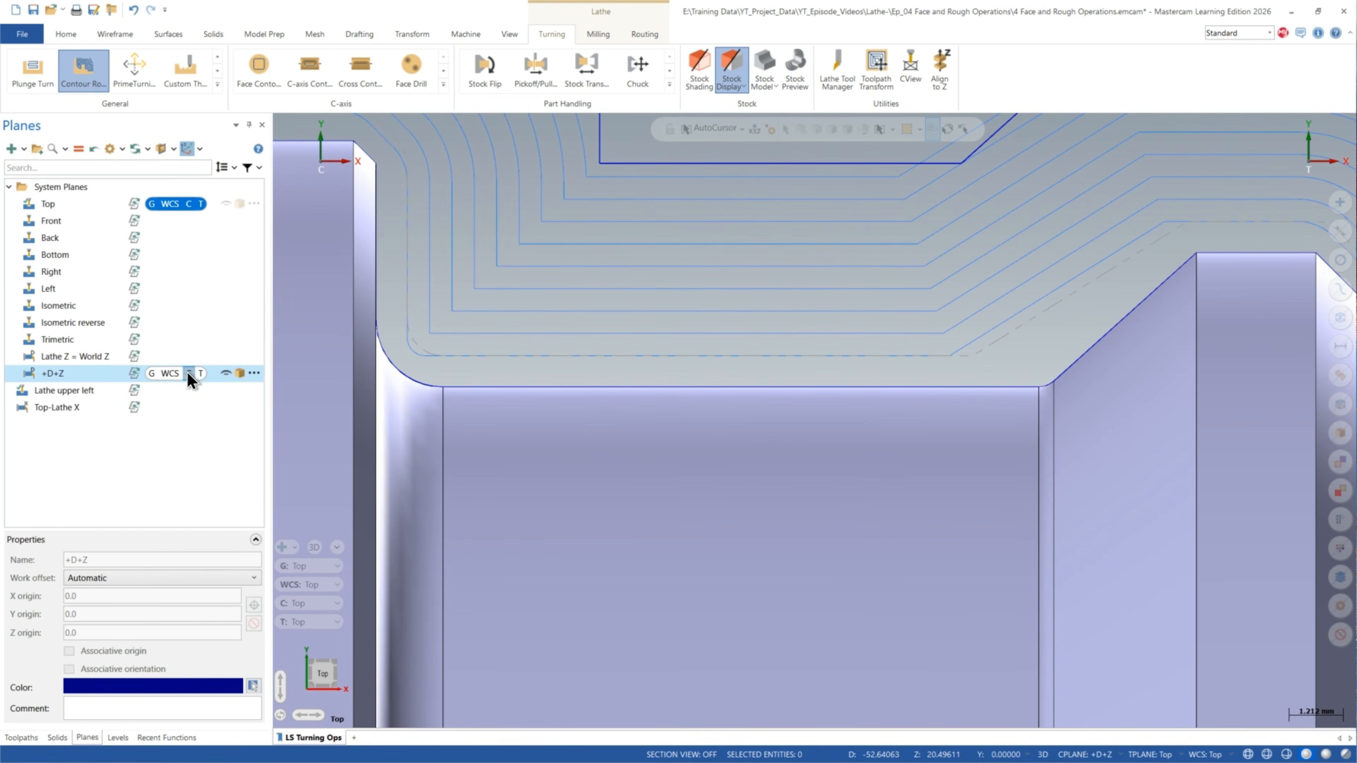
pyautogui.click(24, 738)
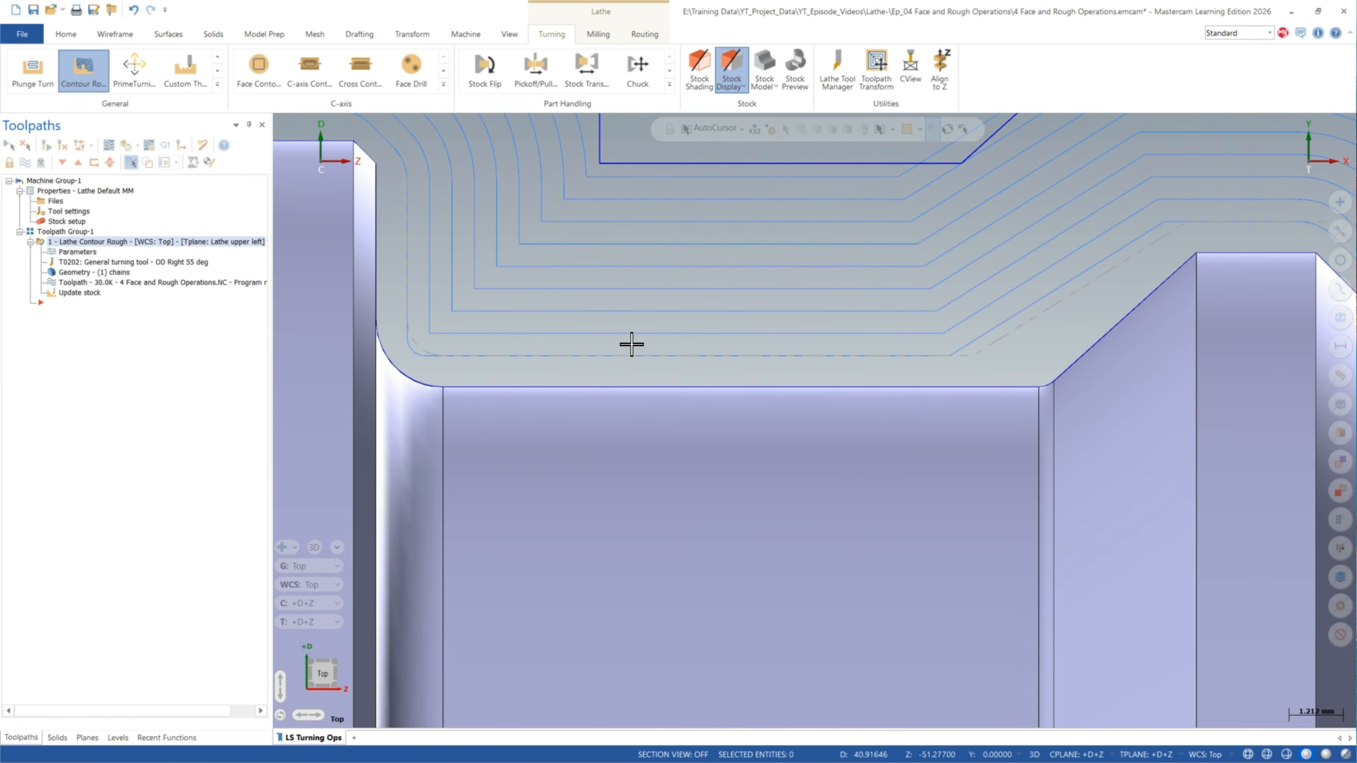
# Step: Measure the distance from the wide groove's floor to the innermost roughing pass
pyautogui.rightClick(632, 343)
pyautogui.click(686, 541)
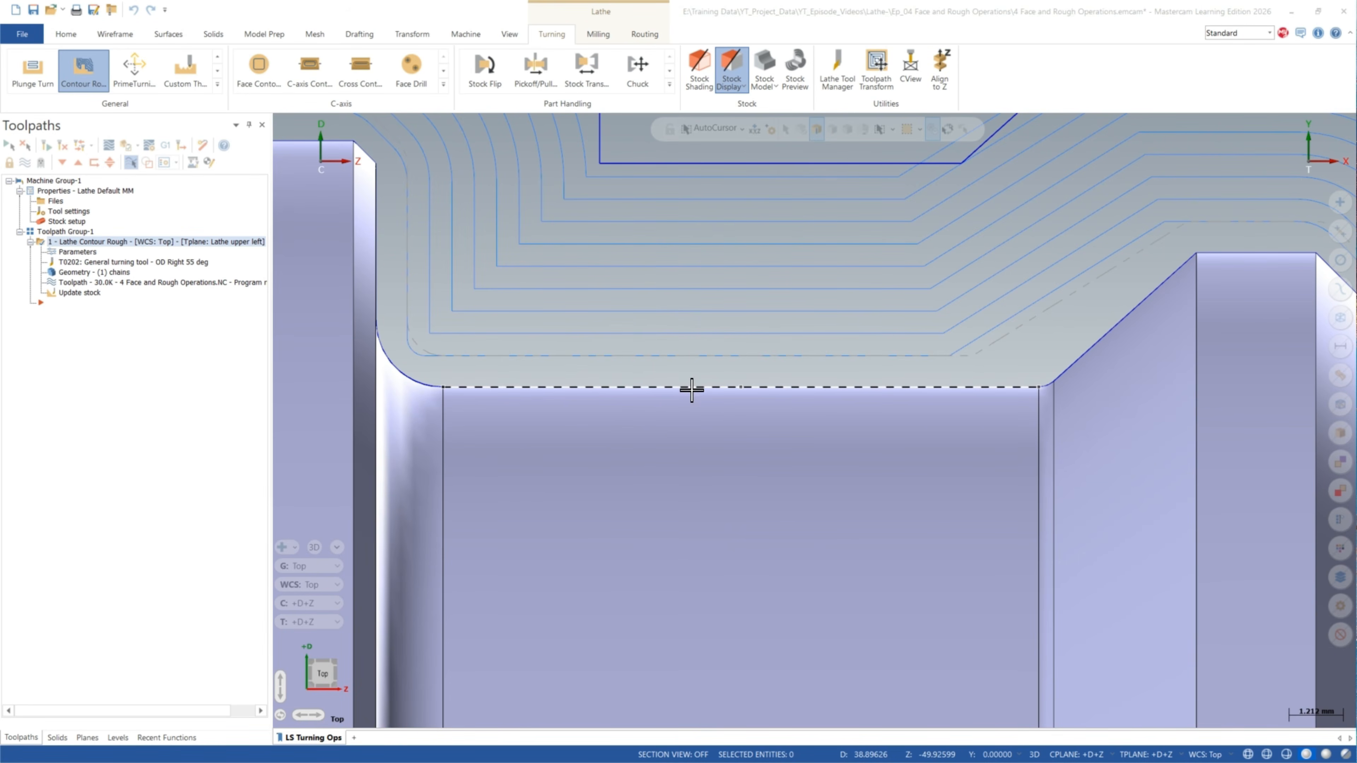
pyautogui.click(708, 386)
pyautogui.click(708, 355)
pyautogui.scroll(3, 708, 355)
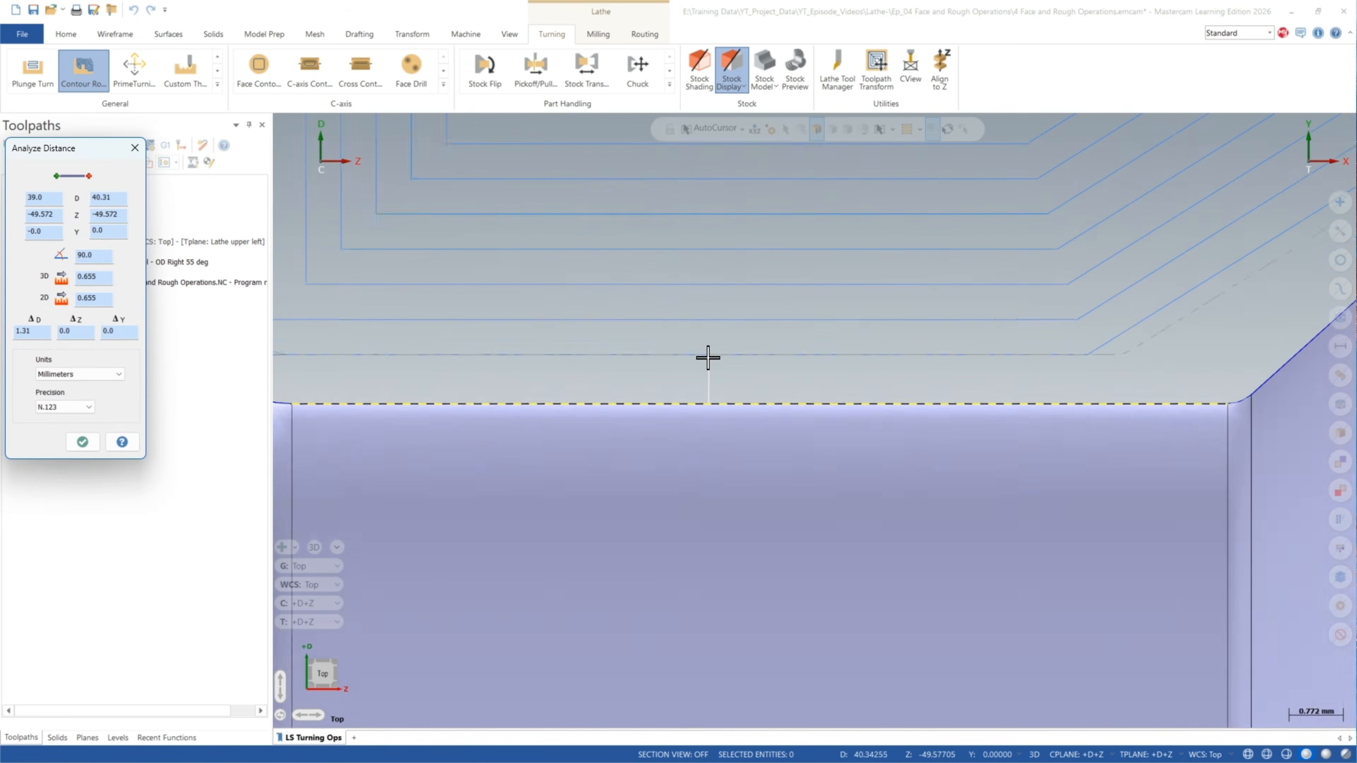
pyautogui.click(712, 353)
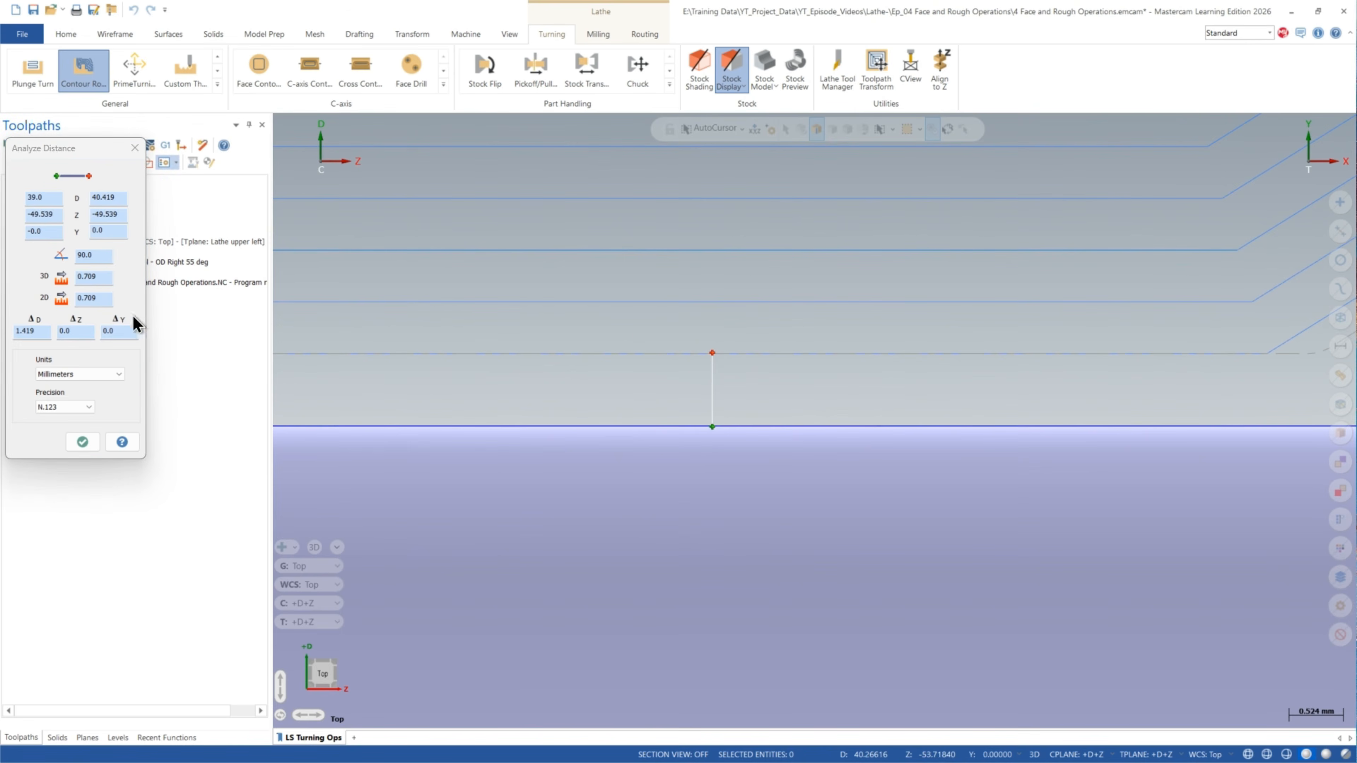
pyautogui.click(82, 442)
# Step: Enable semi finish with one pass, a 0.2 stepover and 0.2 stock to leave in X and Z, and regenerate the toolpath
pyautogui.scroll(-3, 659, 425)
pyautogui.scroll(-4, 659, 425)
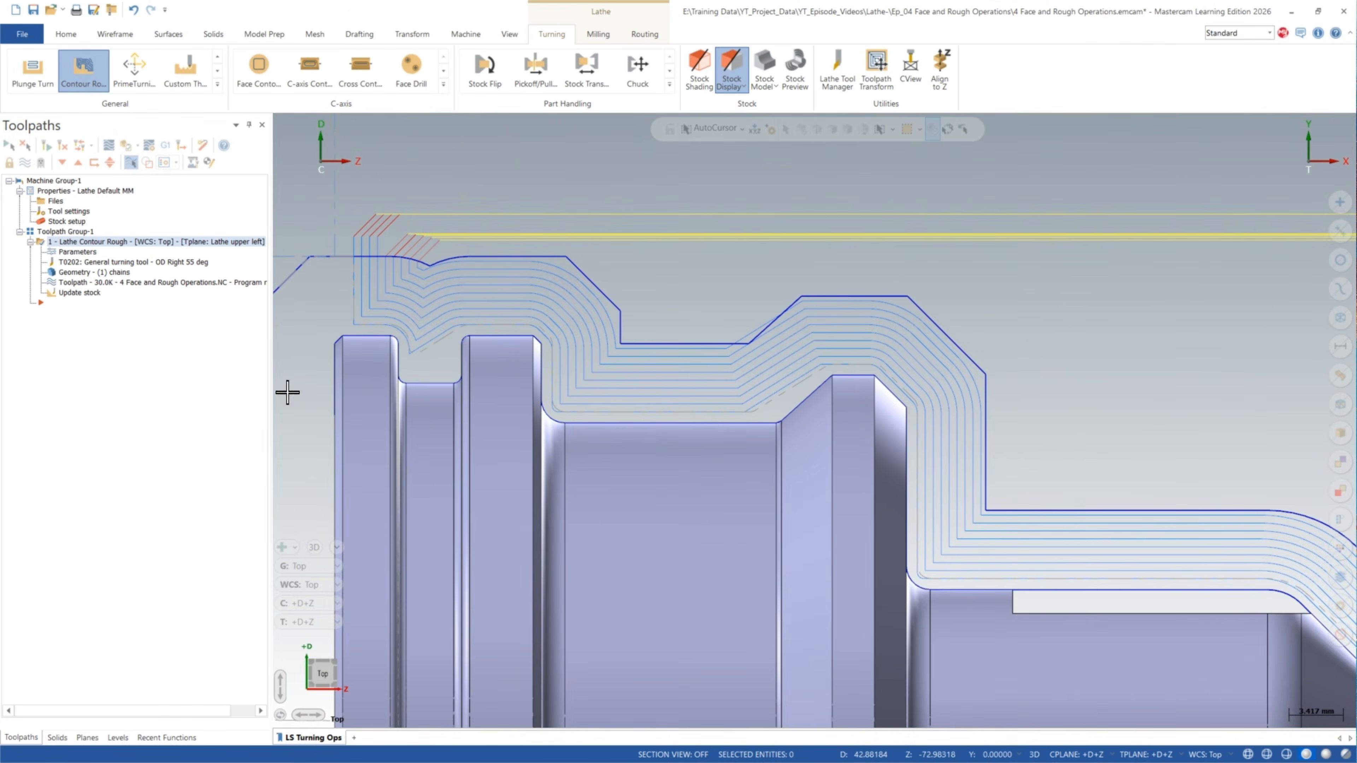
pyautogui.click(90, 253)
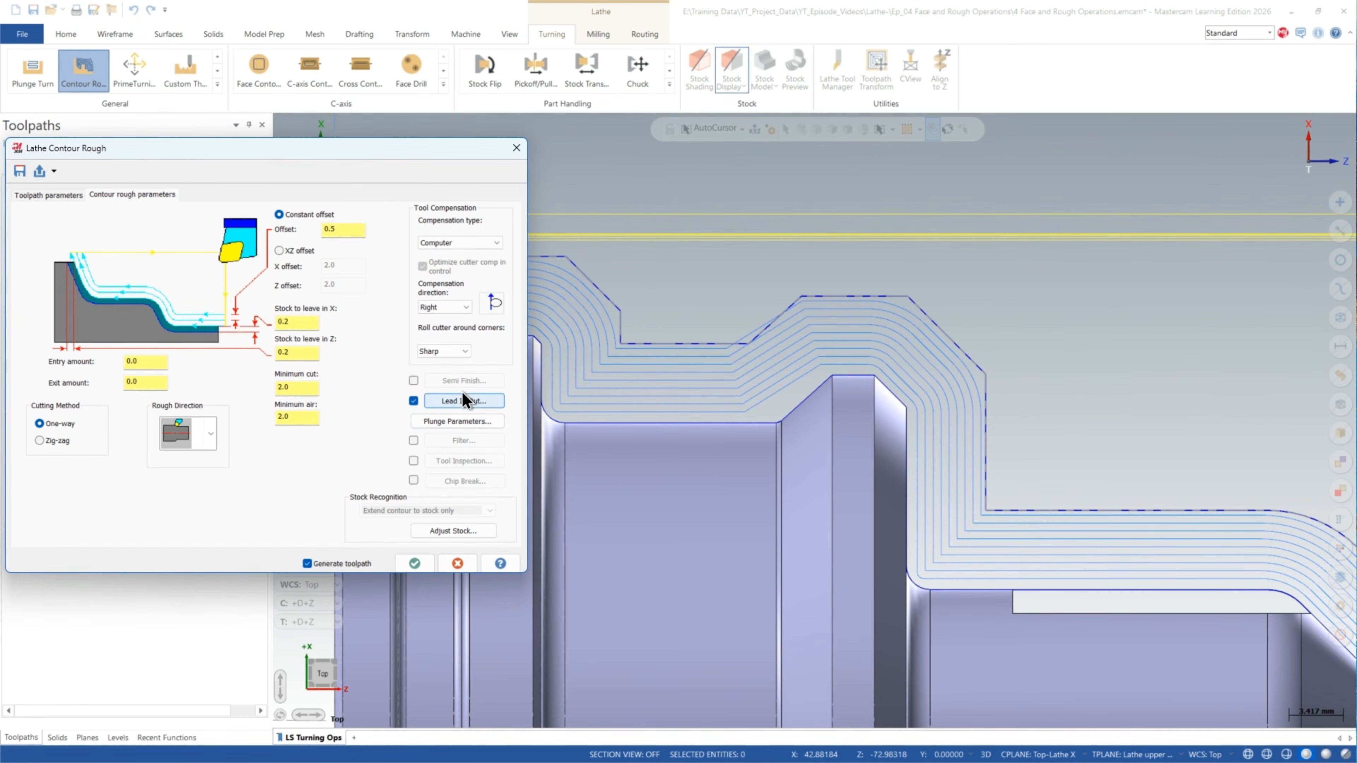
pyautogui.click(446, 380)
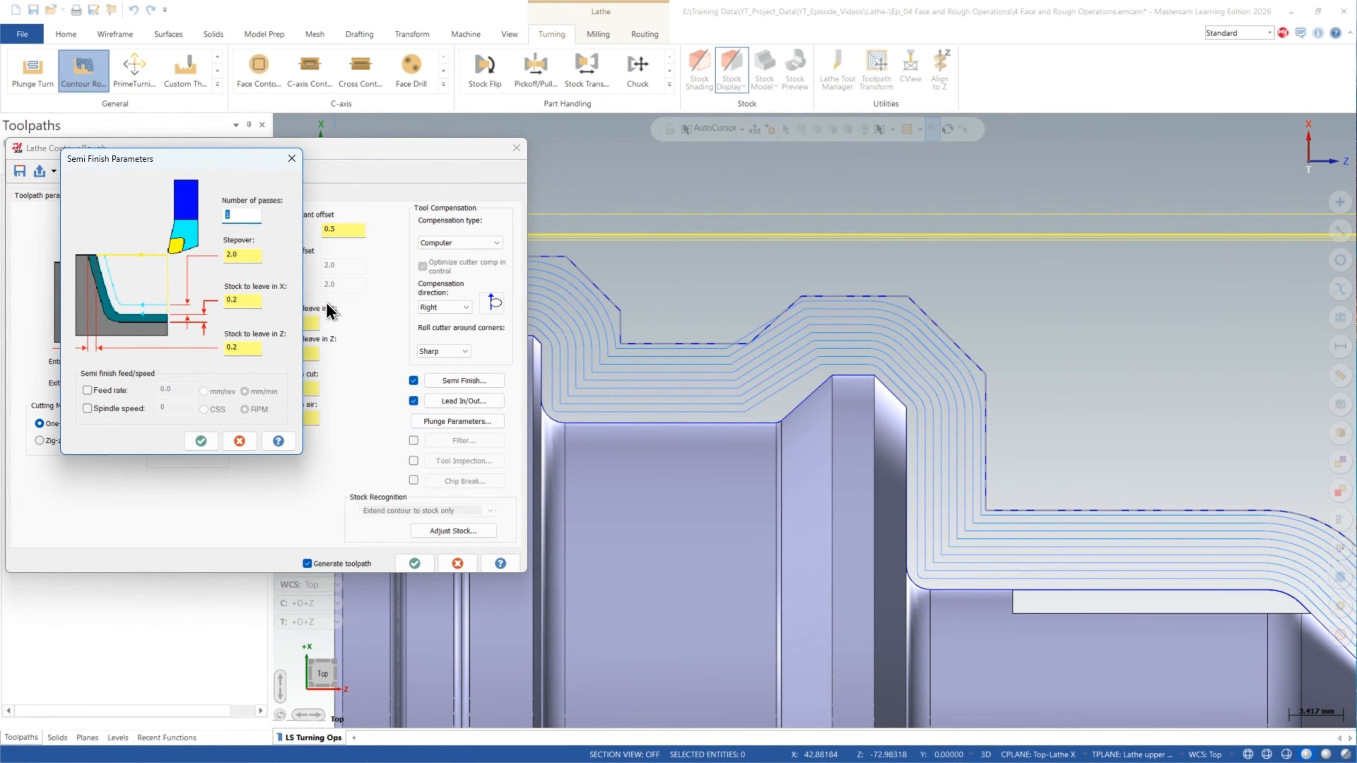
pyautogui.click(295, 163)
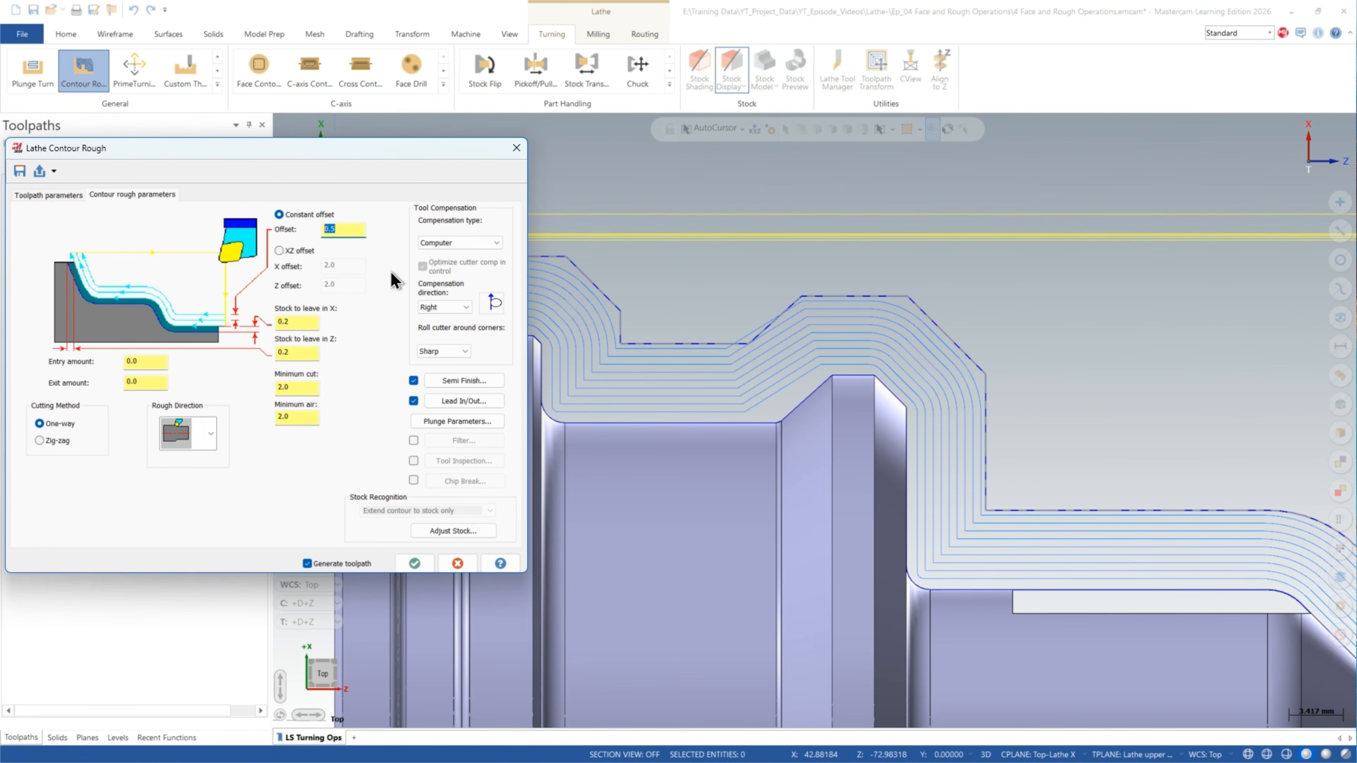
pyautogui.click(484, 384)
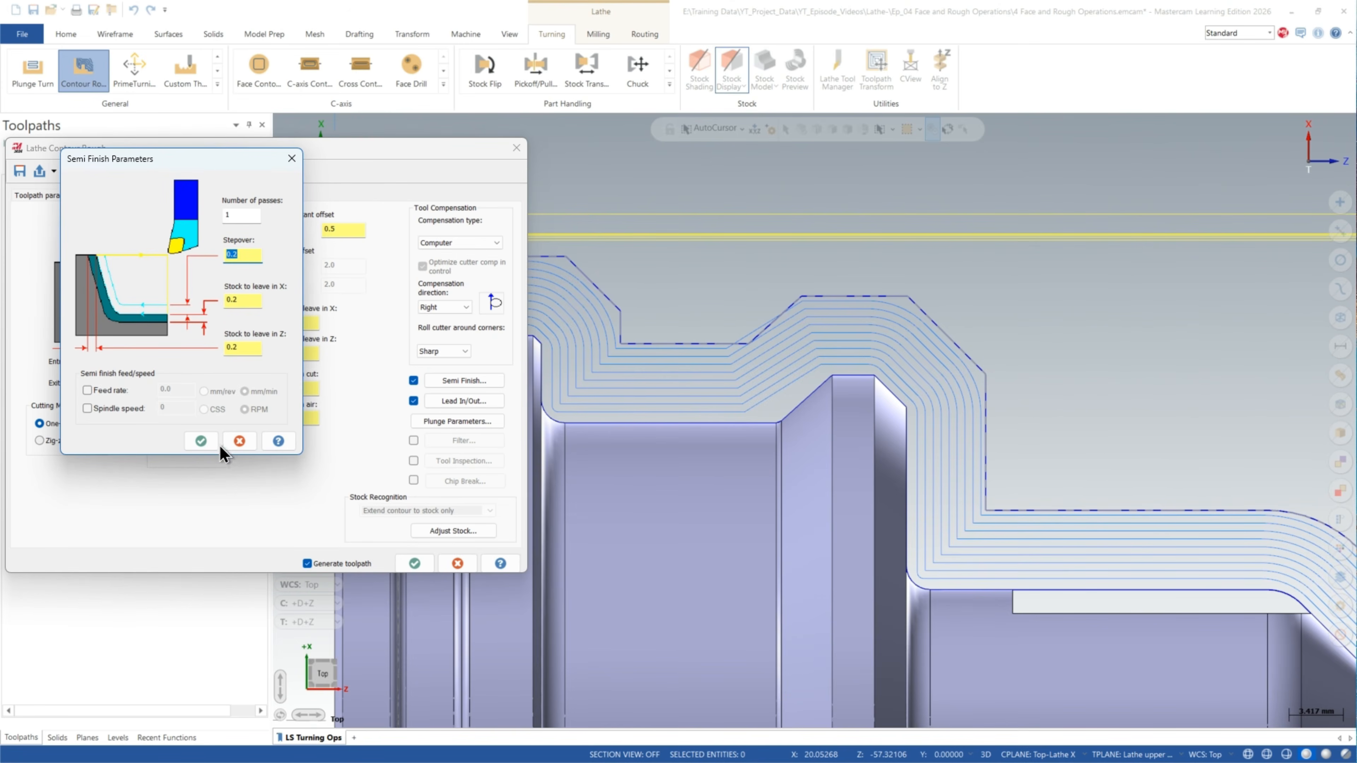
pyautogui.click(200, 440)
pyautogui.click(414, 564)
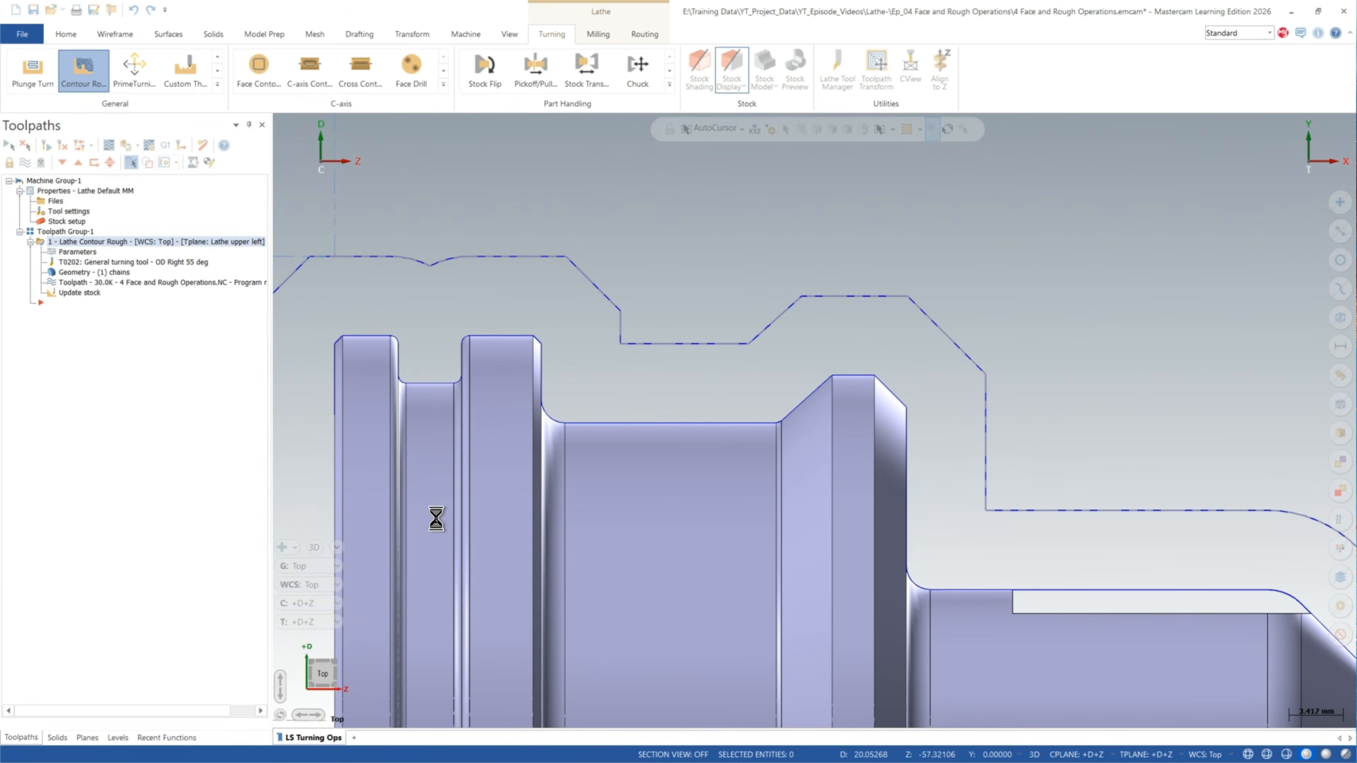
# Step: Measure the distance from the wide groove's floor to the semi-finish pass and check the full-precision diameter difference
pyautogui.scroll(-2, 440, 349)
pyautogui.scroll(3, 527, 412)
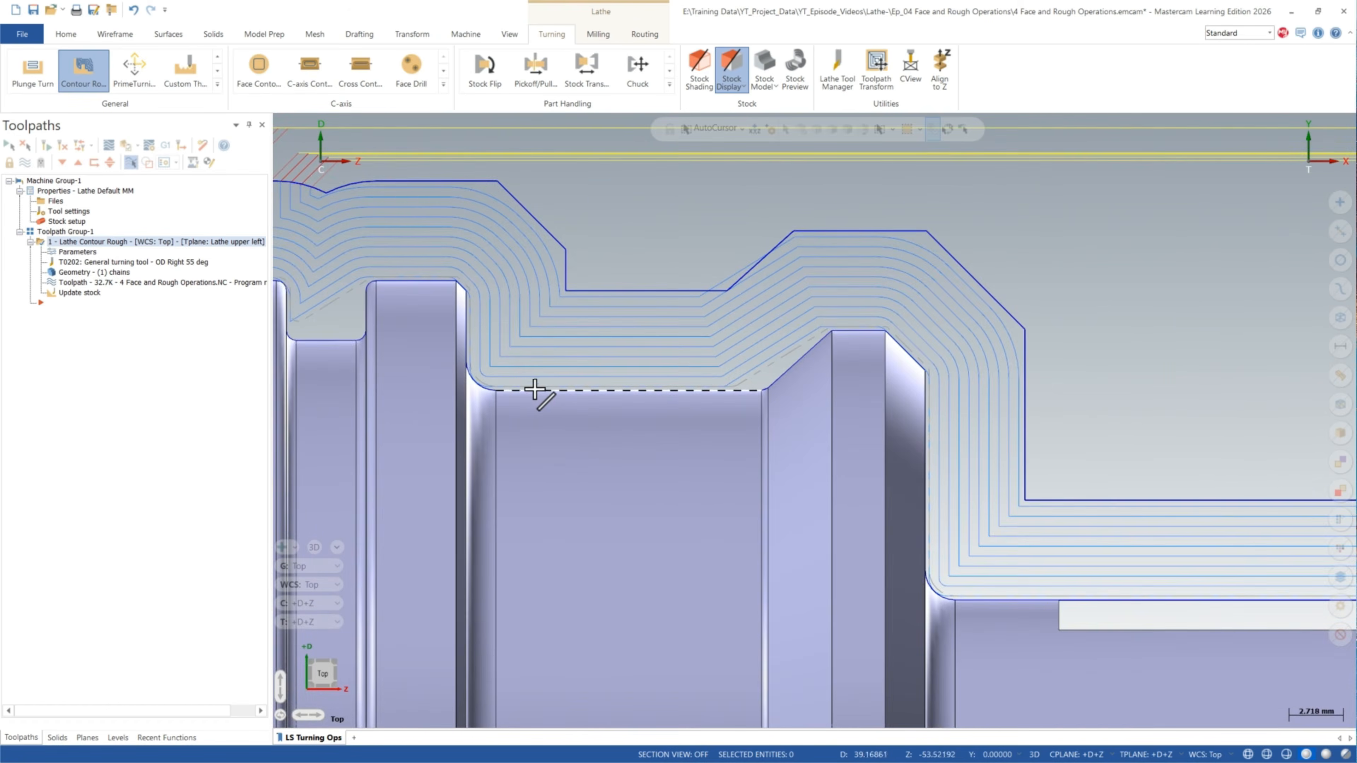
pyautogui.scroll(4, 535, 390)
pyautogui.rightClick(605, 325)
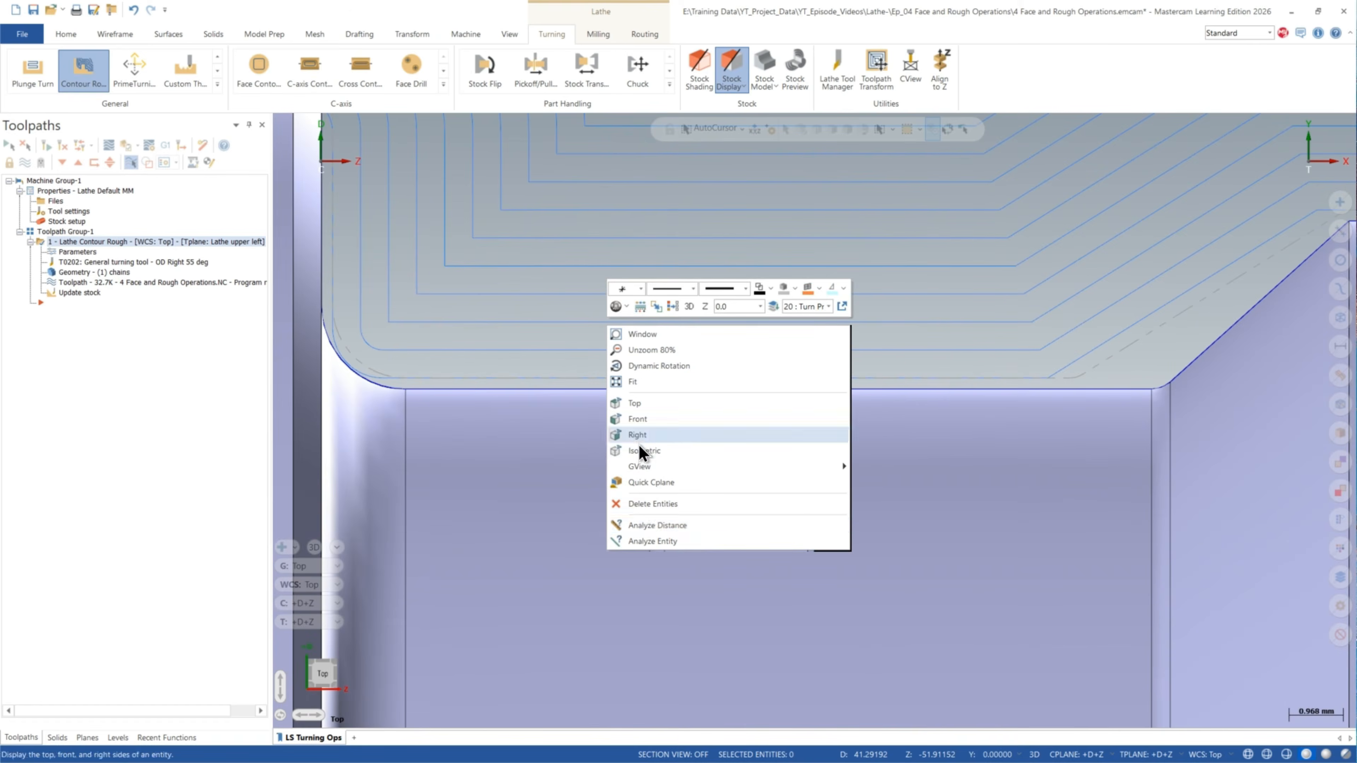
pyautogui.click(651, 527)
pyautogui.scroll(2, 665, 380)
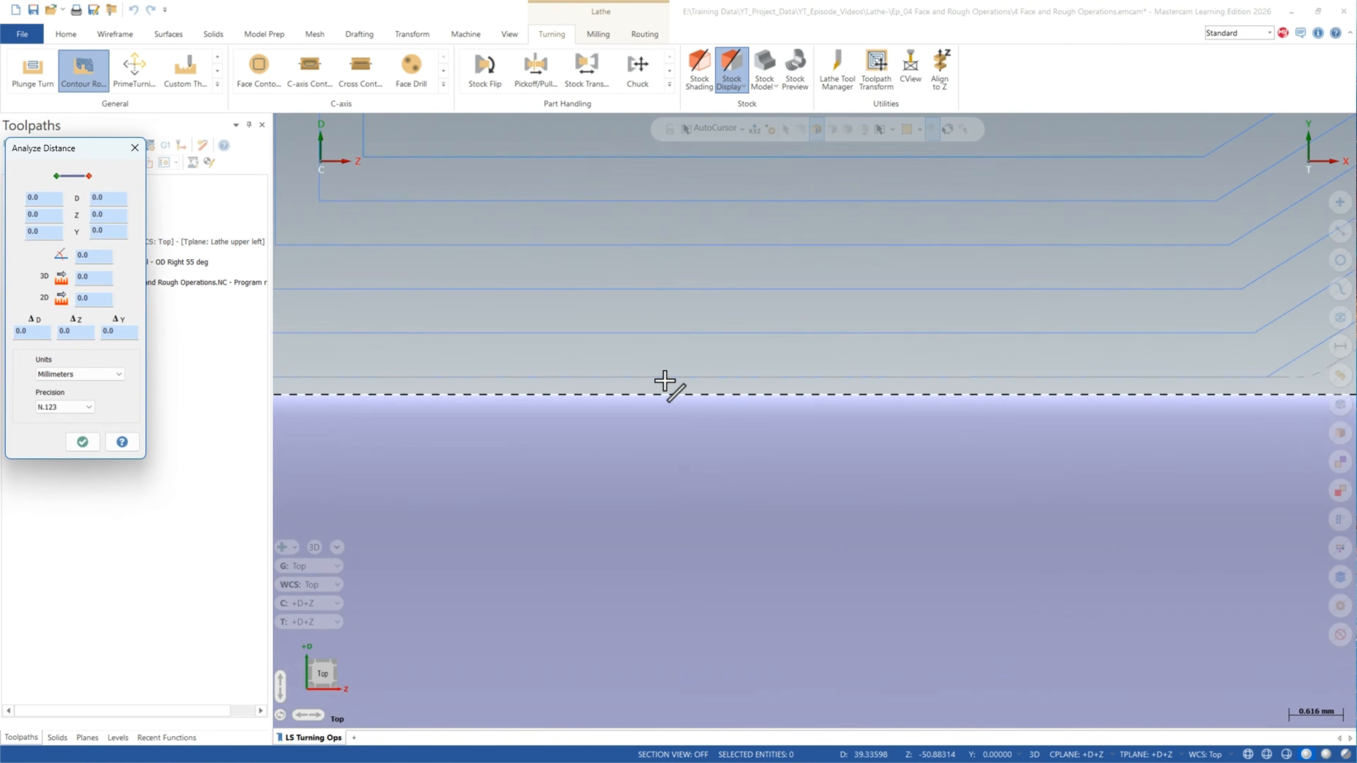
pyautogui.scroll(2, 665, 381)
pyautogui.click(663, 400)
pyautogui.click(663, 375)
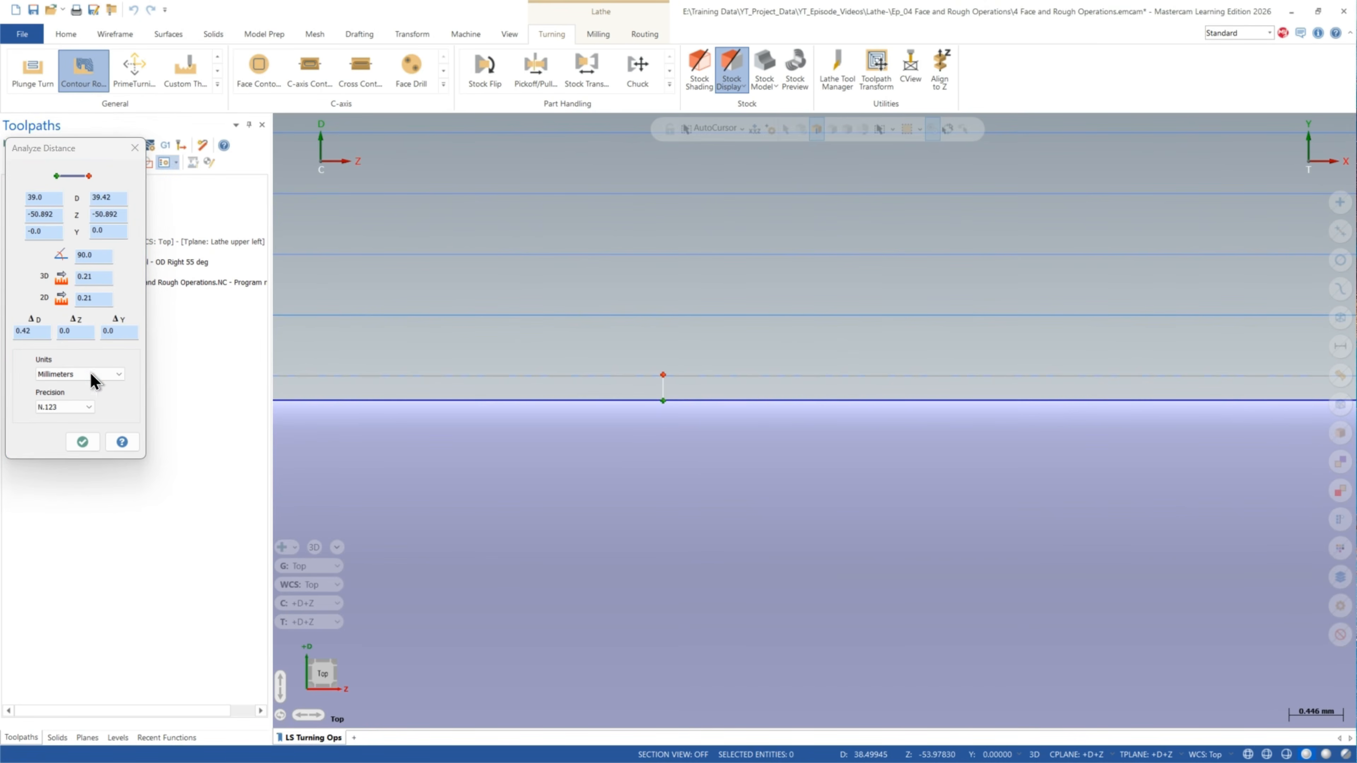
pyautogui.doubleClick(24, 331)
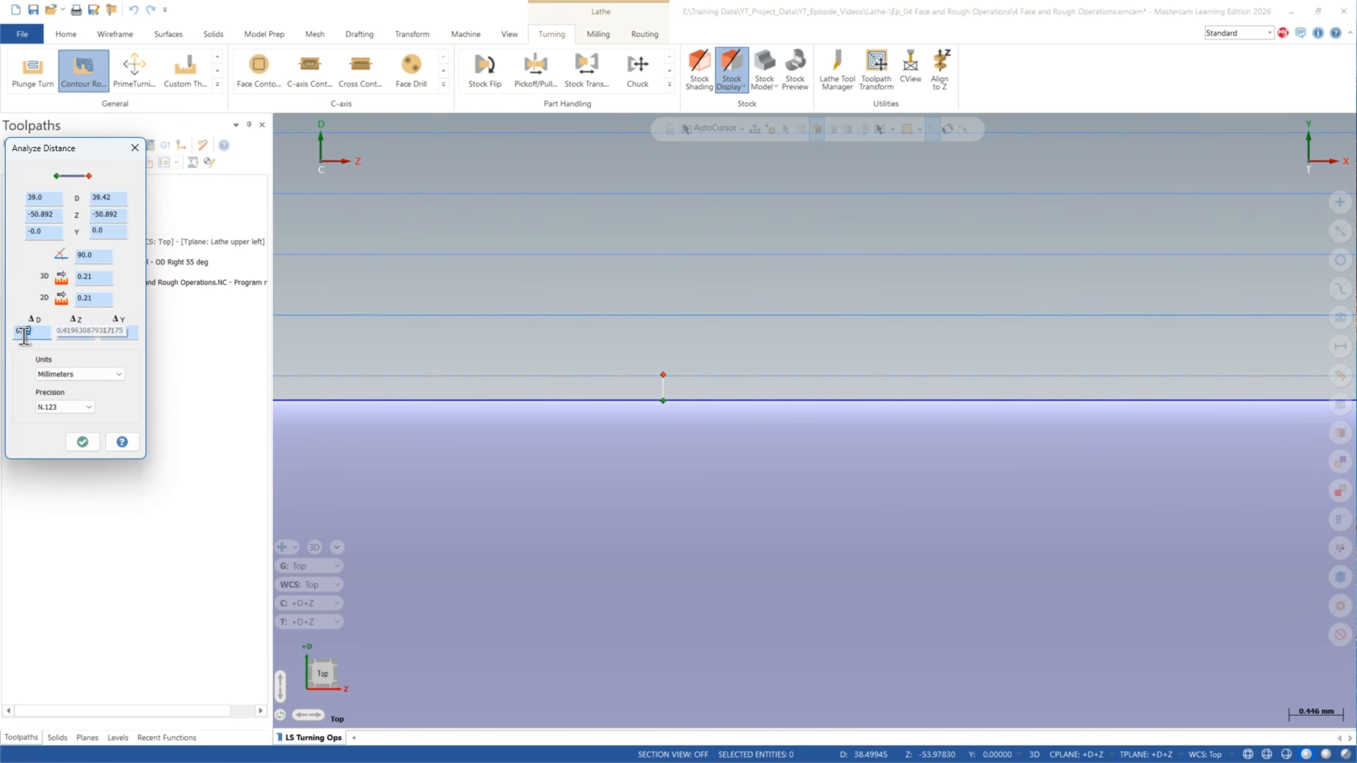
pyautogui.click(86, 448)
pyautogui.rightClick(508, 363)
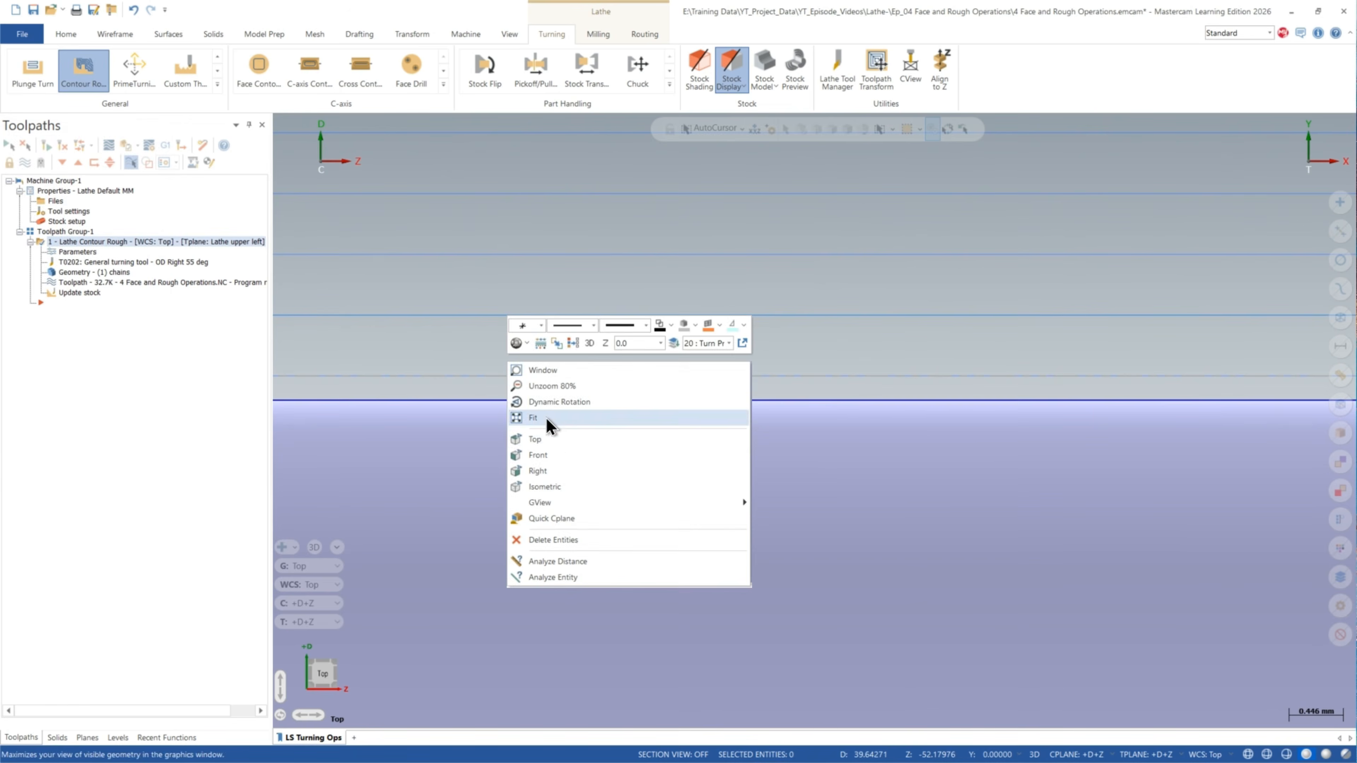
pyautogui.click(549, 424)
pyautogui.scroll(3, 463, 425)
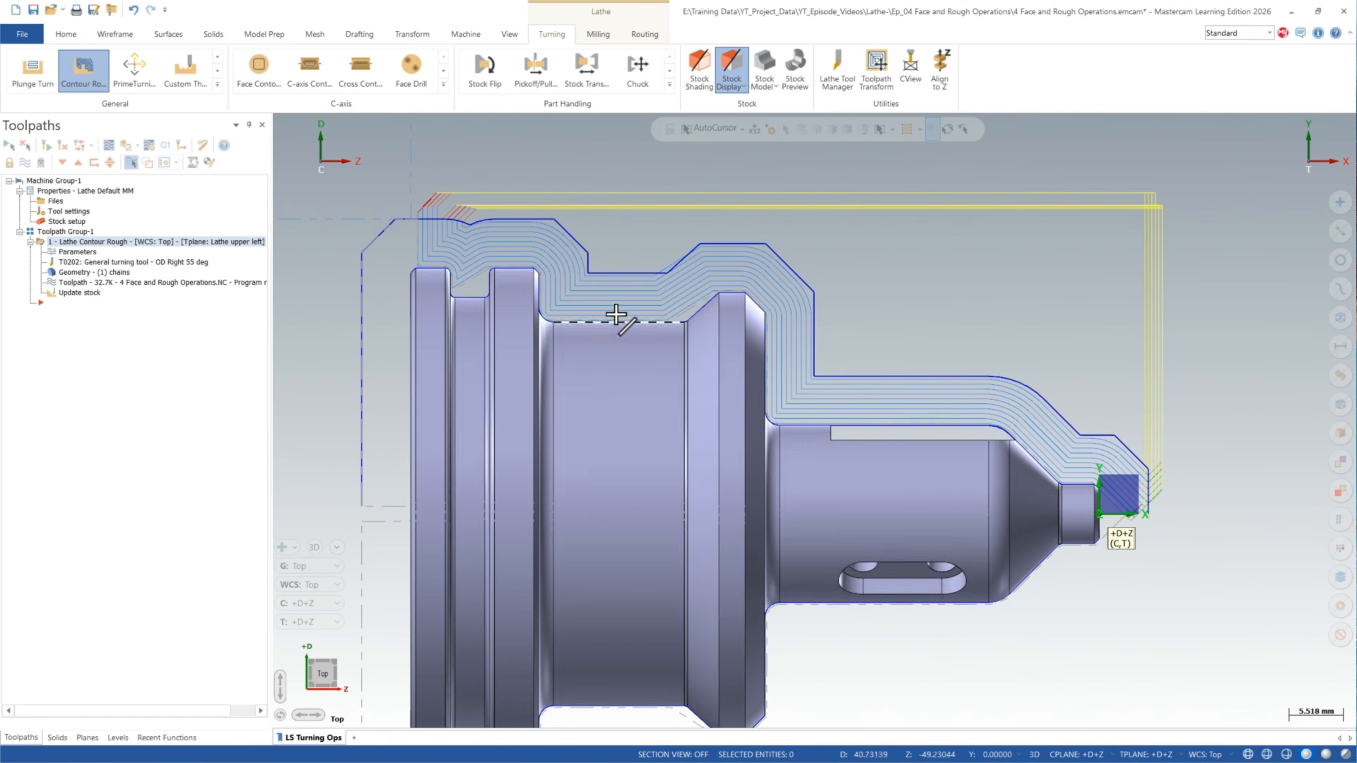
pyautogui.scroll(-2, 442, 312)
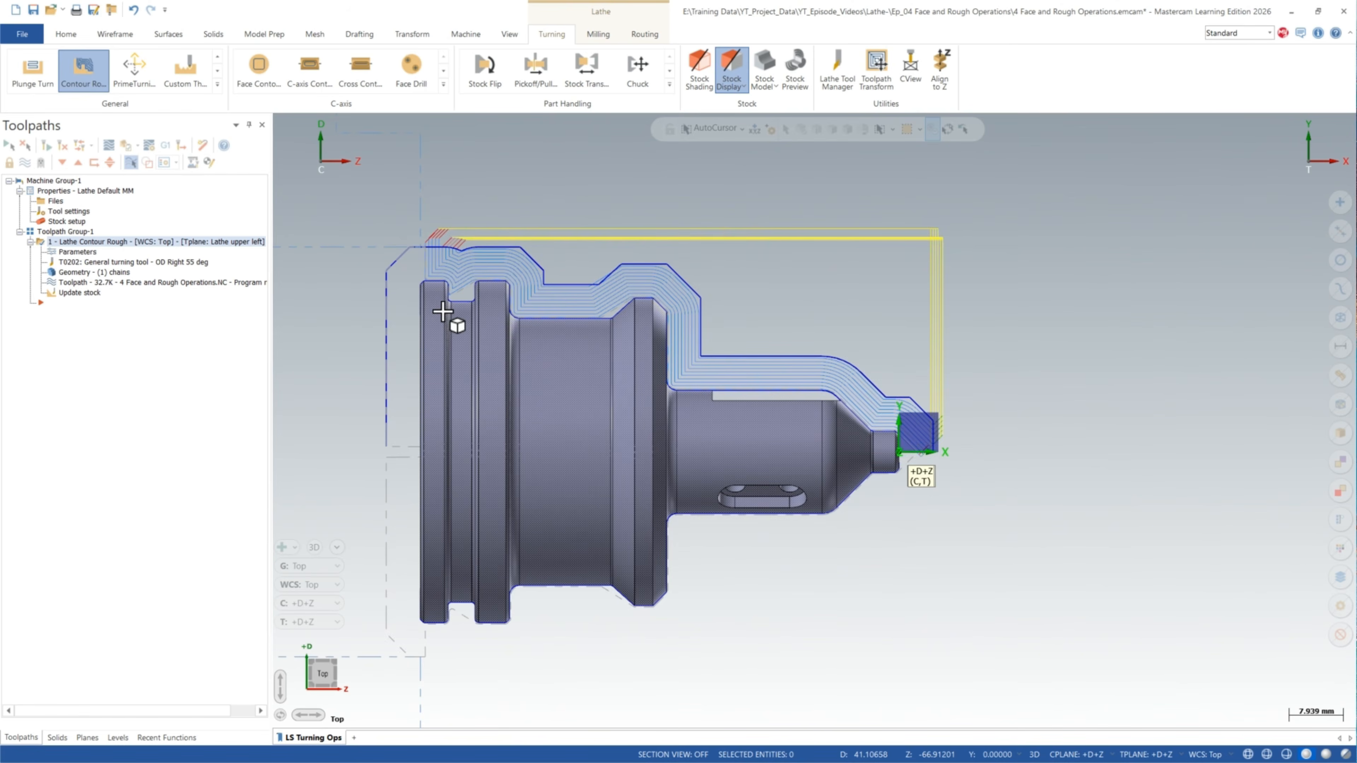